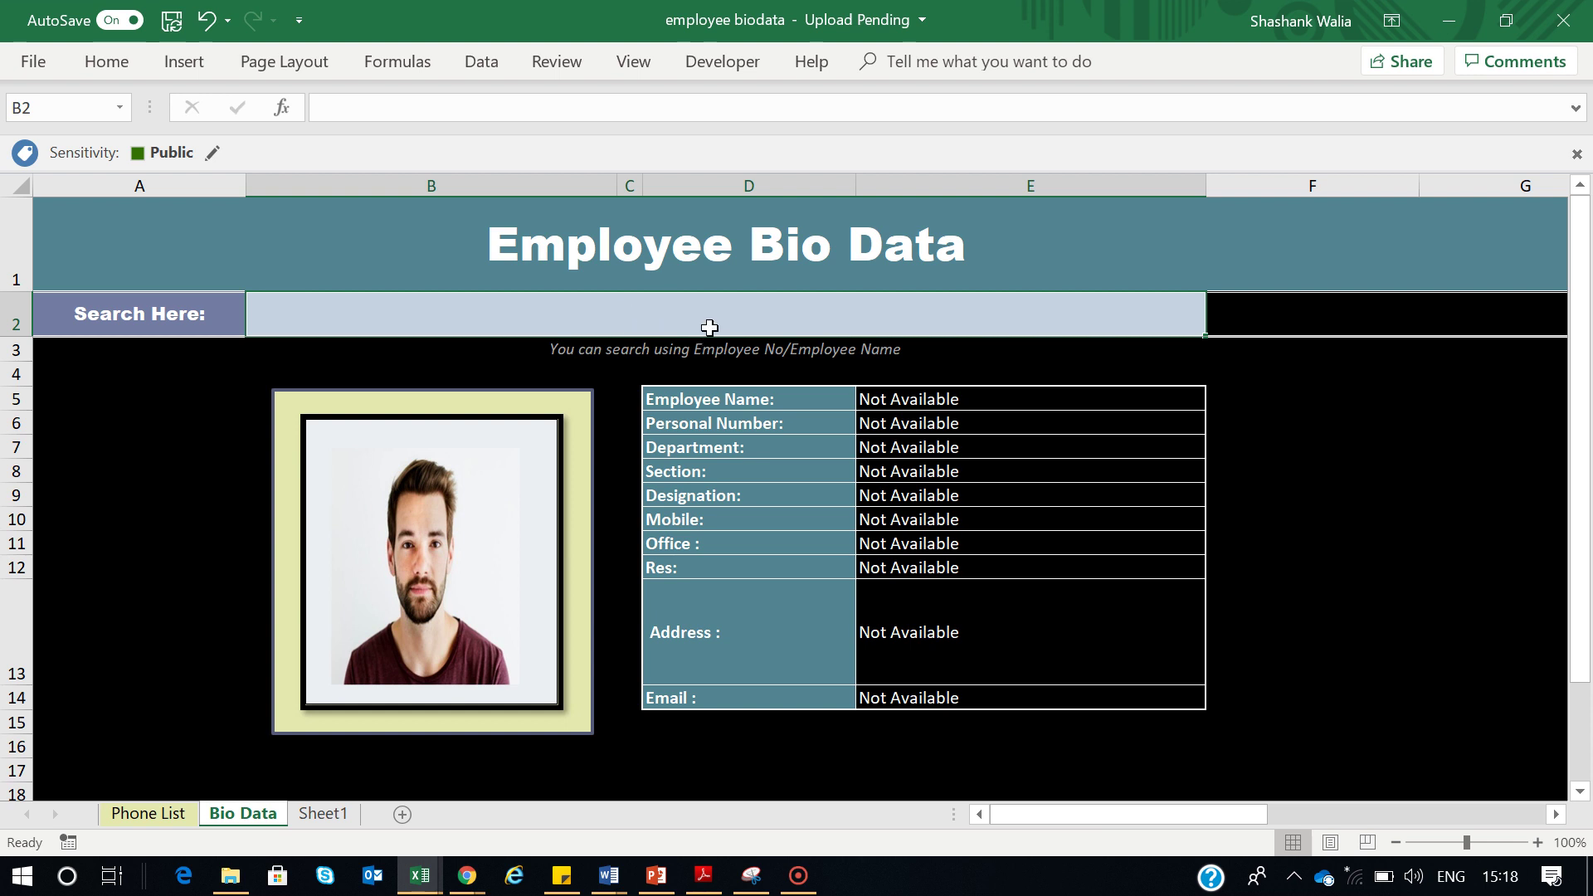
type("198")
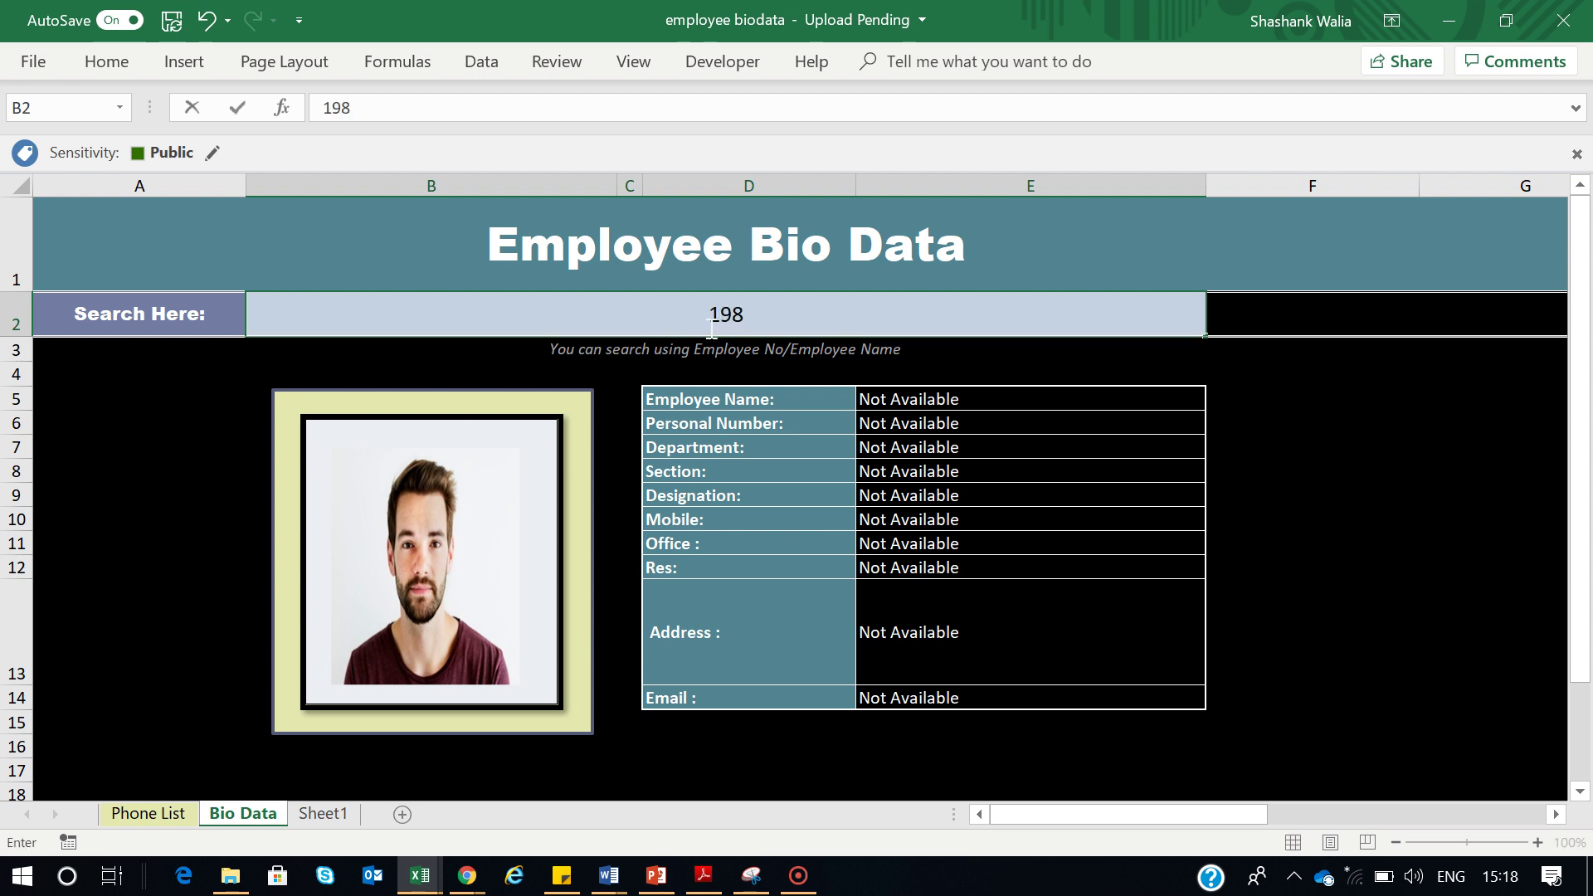
key("BackSpace")
type("654")
key("Return")
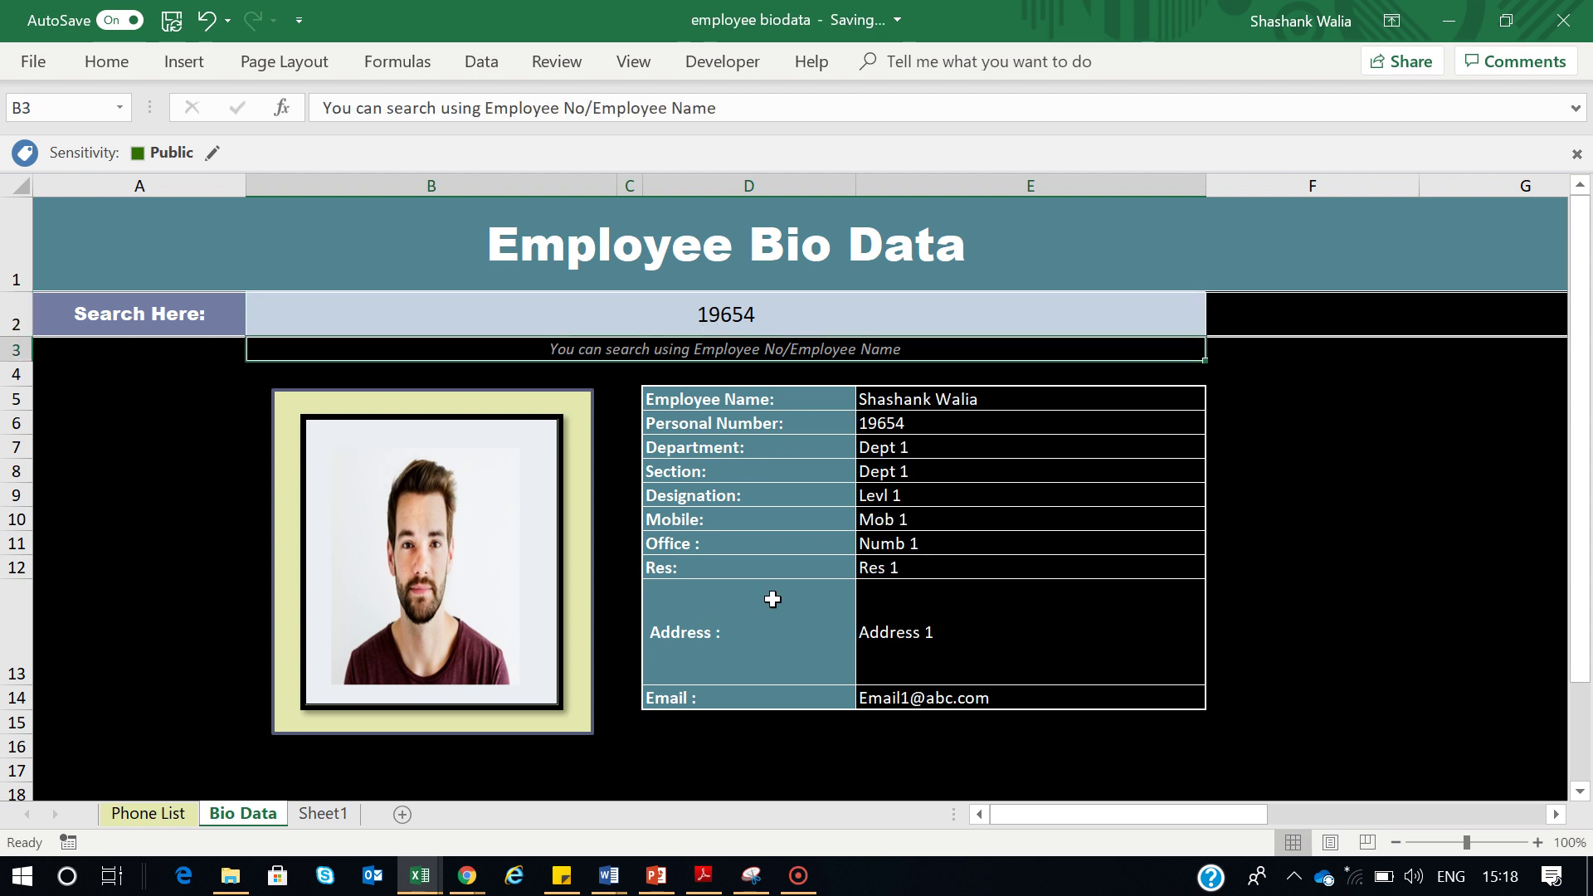
left_click(749, 314)
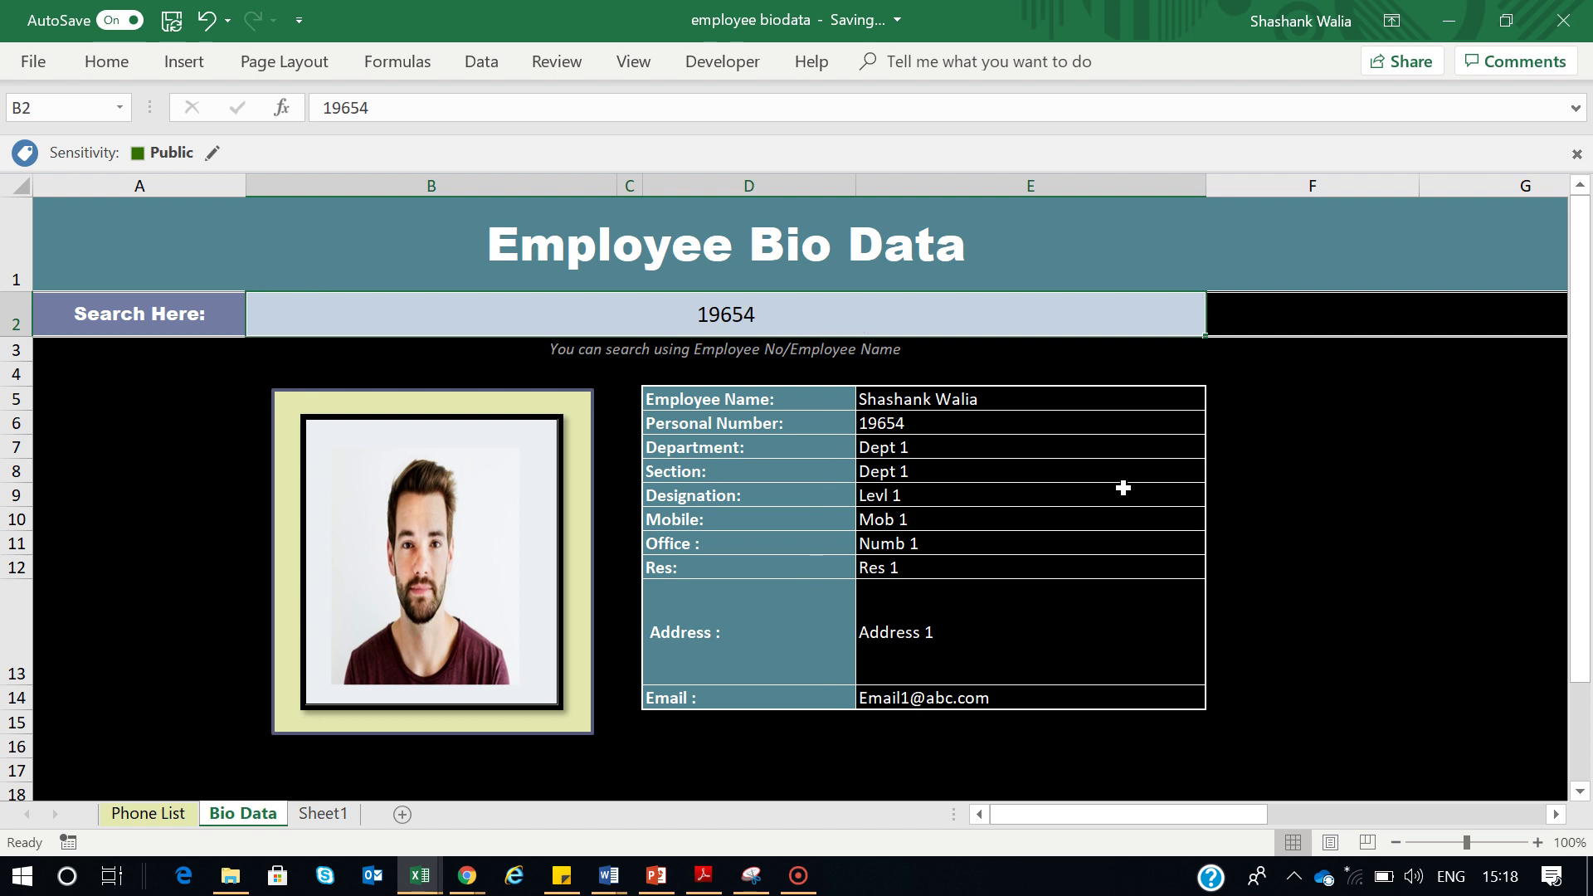
Look up the first employee by their full name instead of the number.
key("Delete")
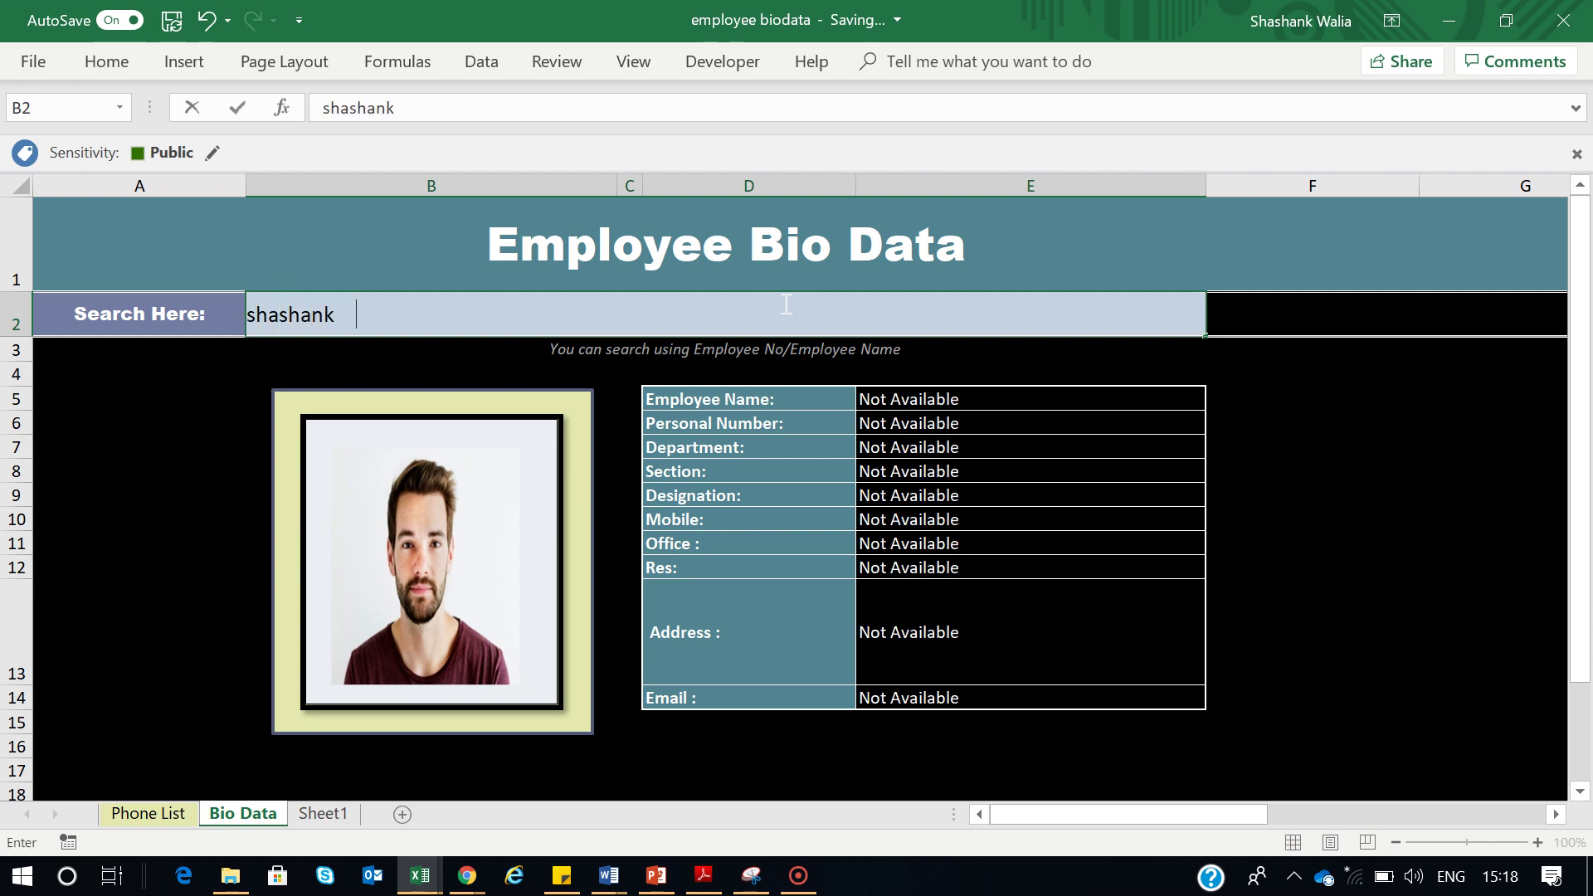
key("Return")
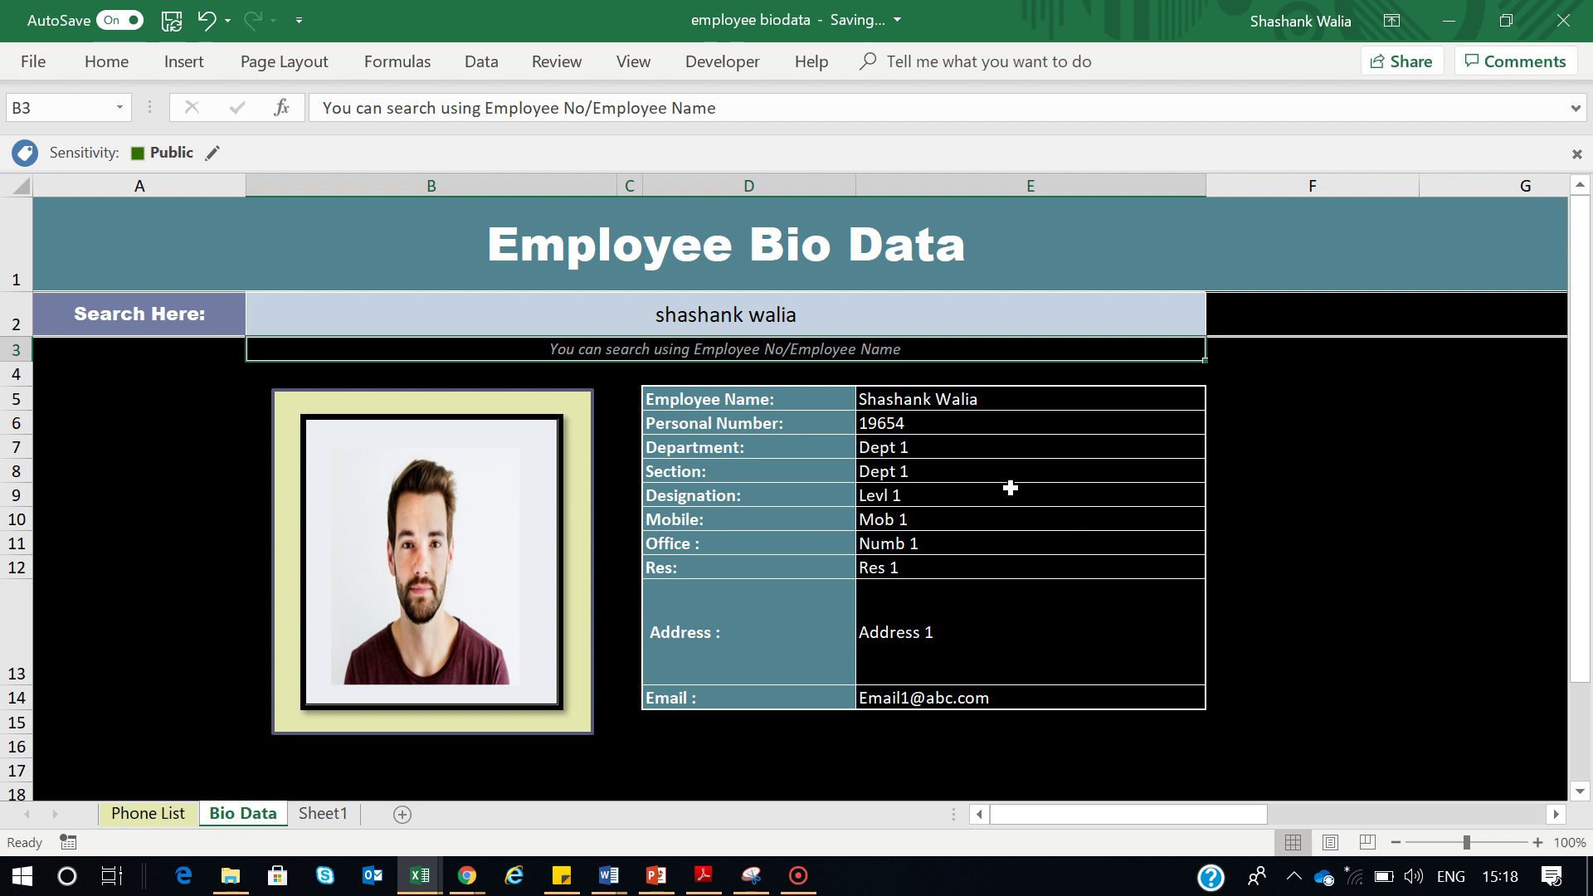
left_click(812, 322)
Search by name for Emp 2, then Emp 3.
key("Delete")
type("empl")
key("BackSpace")
type("2")
key("Return")
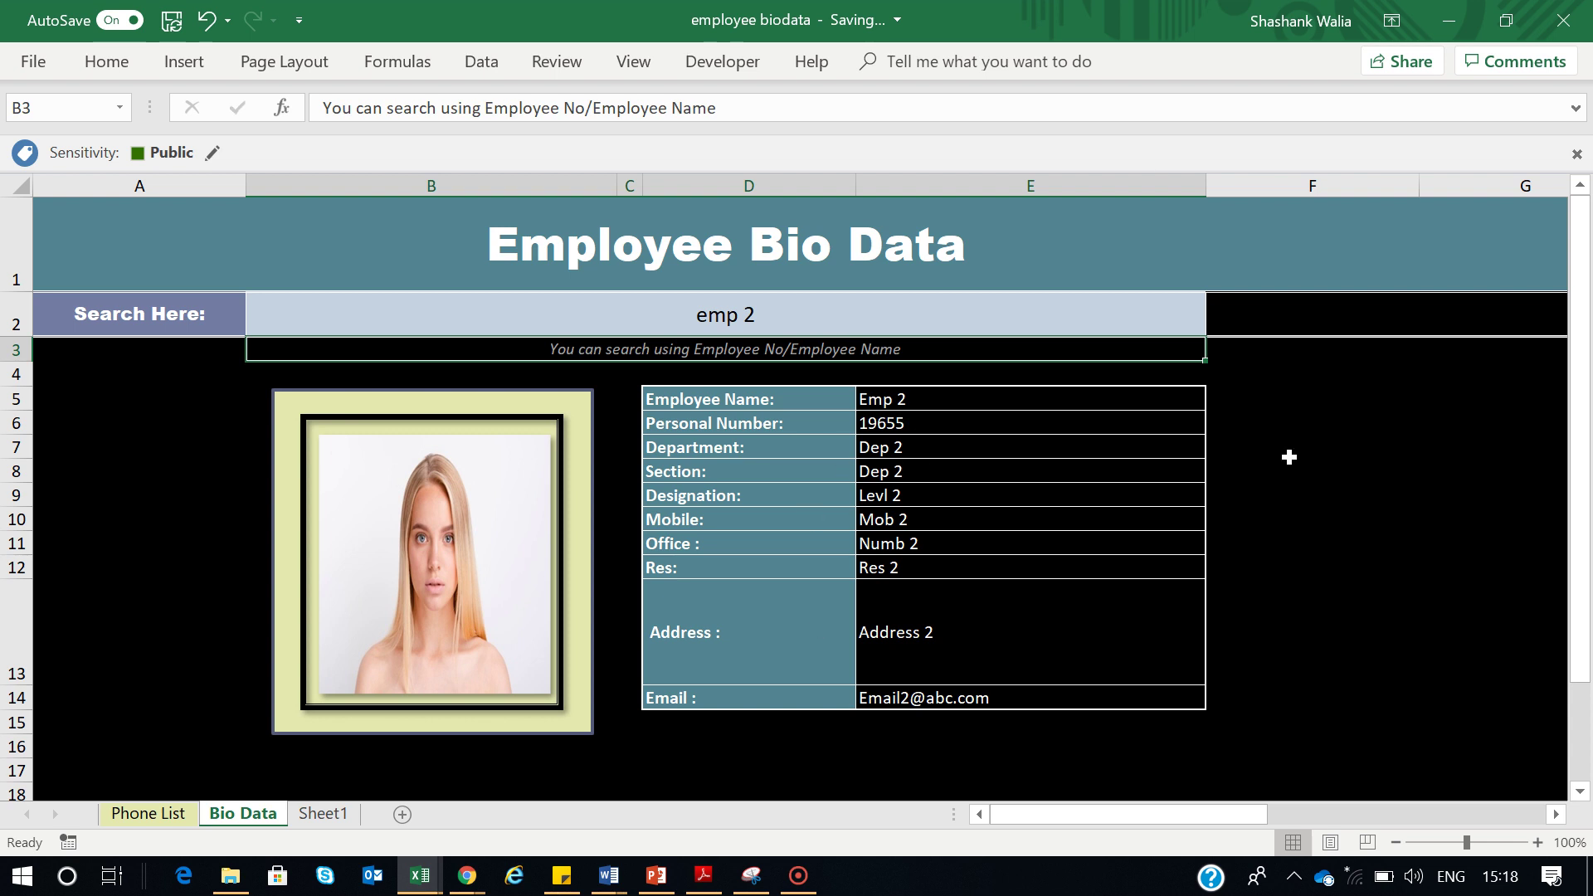
double_click(768, 317)
key("BackSpace")
type("3")
key("Return")
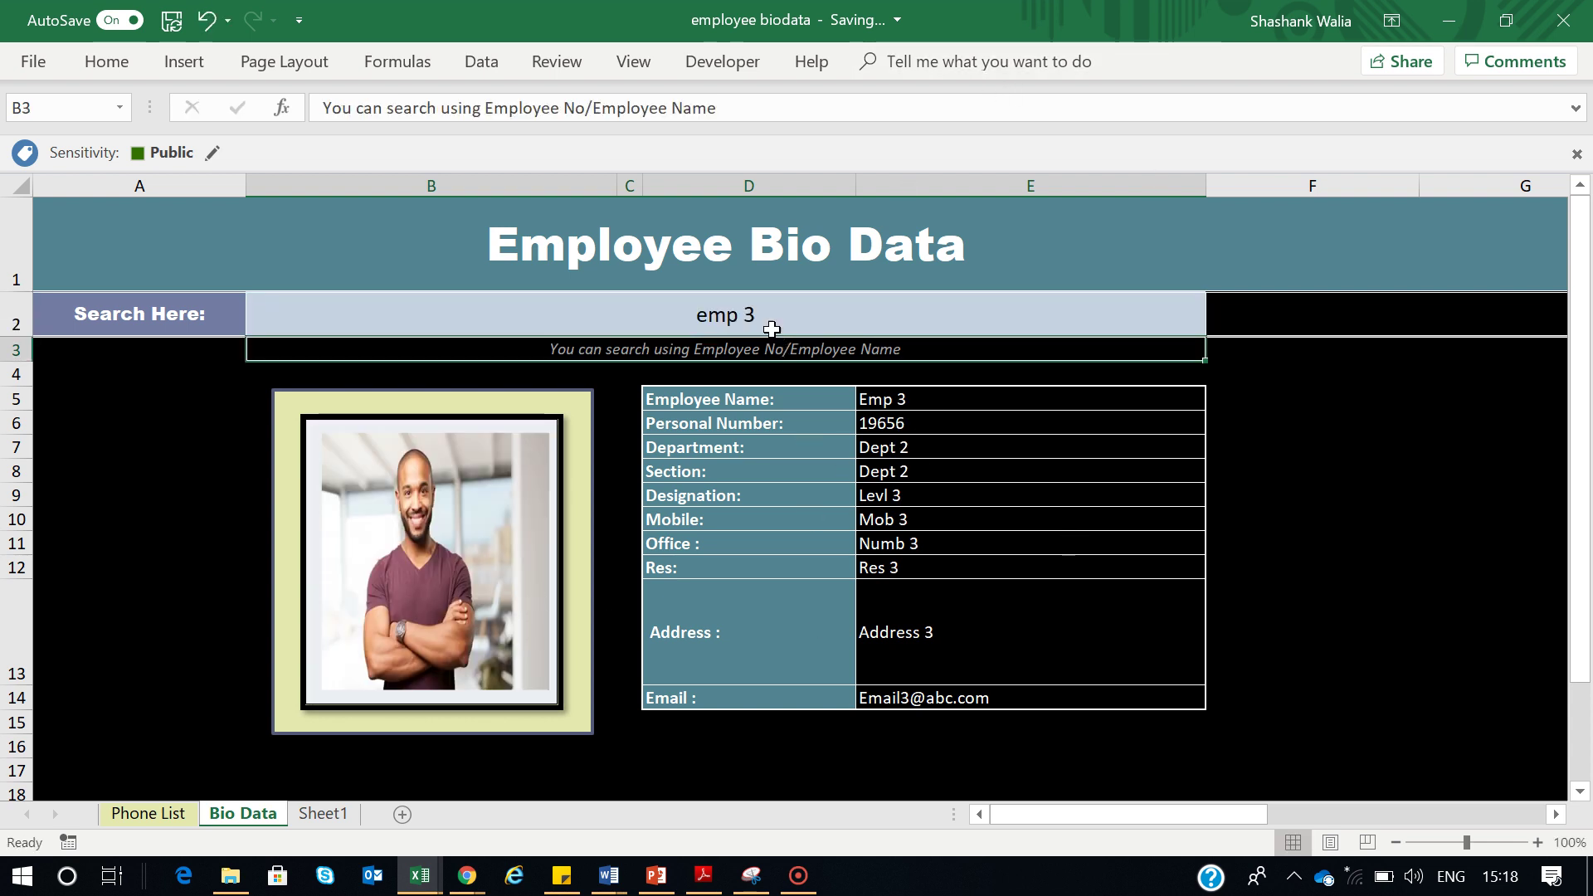
Search employee numbers 19656 and then 19658, showing Emp 5's details.
double_click(771, 324)
key("BackSpace")
key("BackSpace")
key("BackSpace")
key("BackSpace")
key("BackSpace")
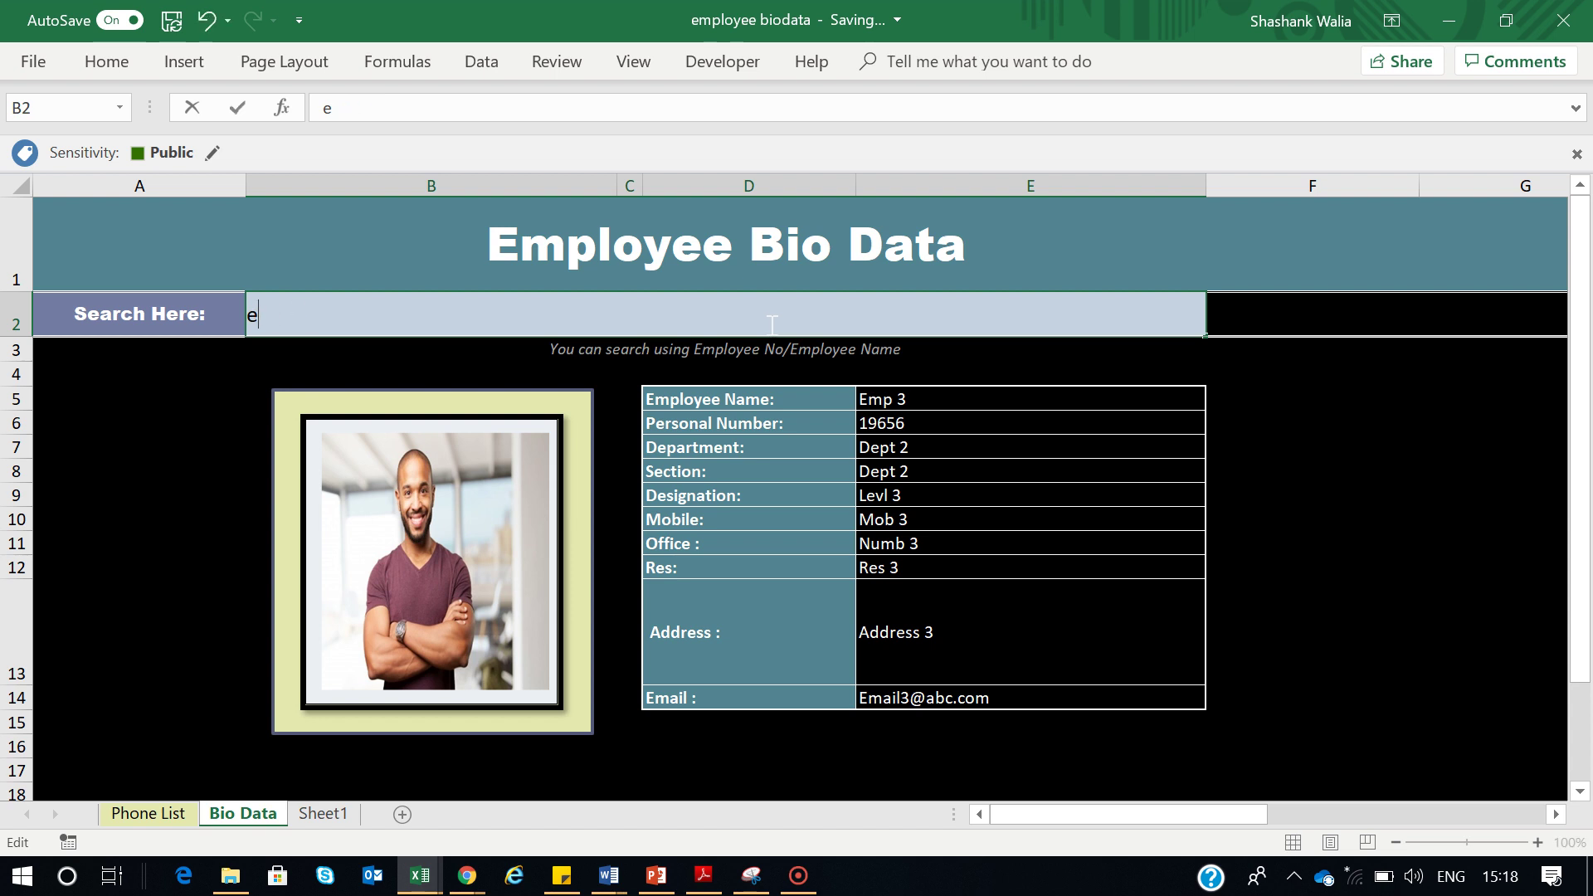
type("19656")
key("Return")
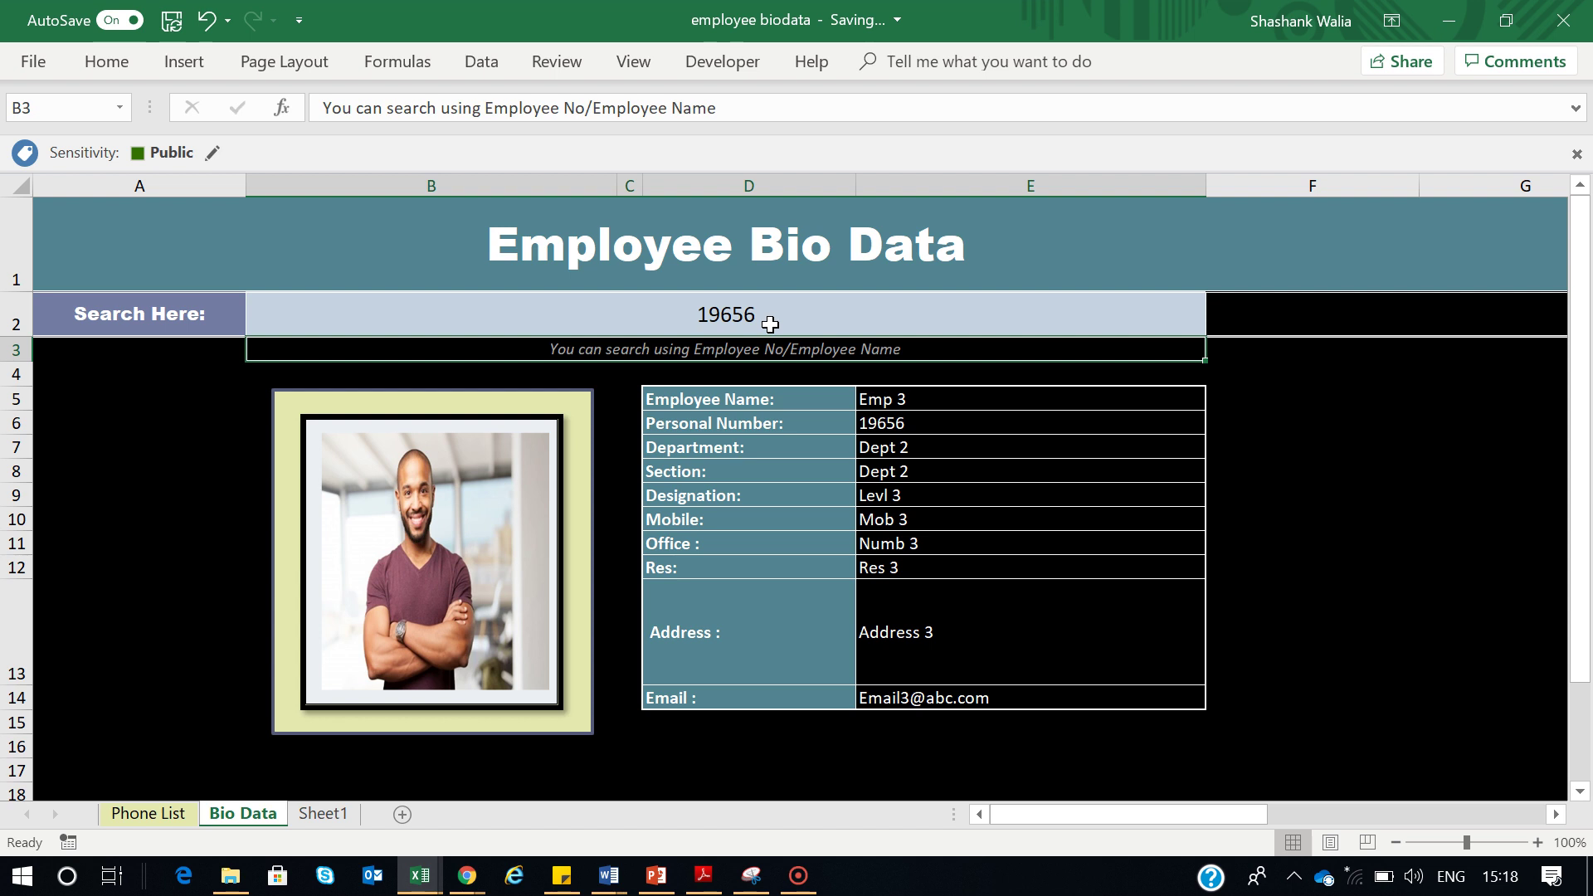
double_click(770, 323)
key("BackSpace")
type("8")
key("Return")
left_click(1333, 526)
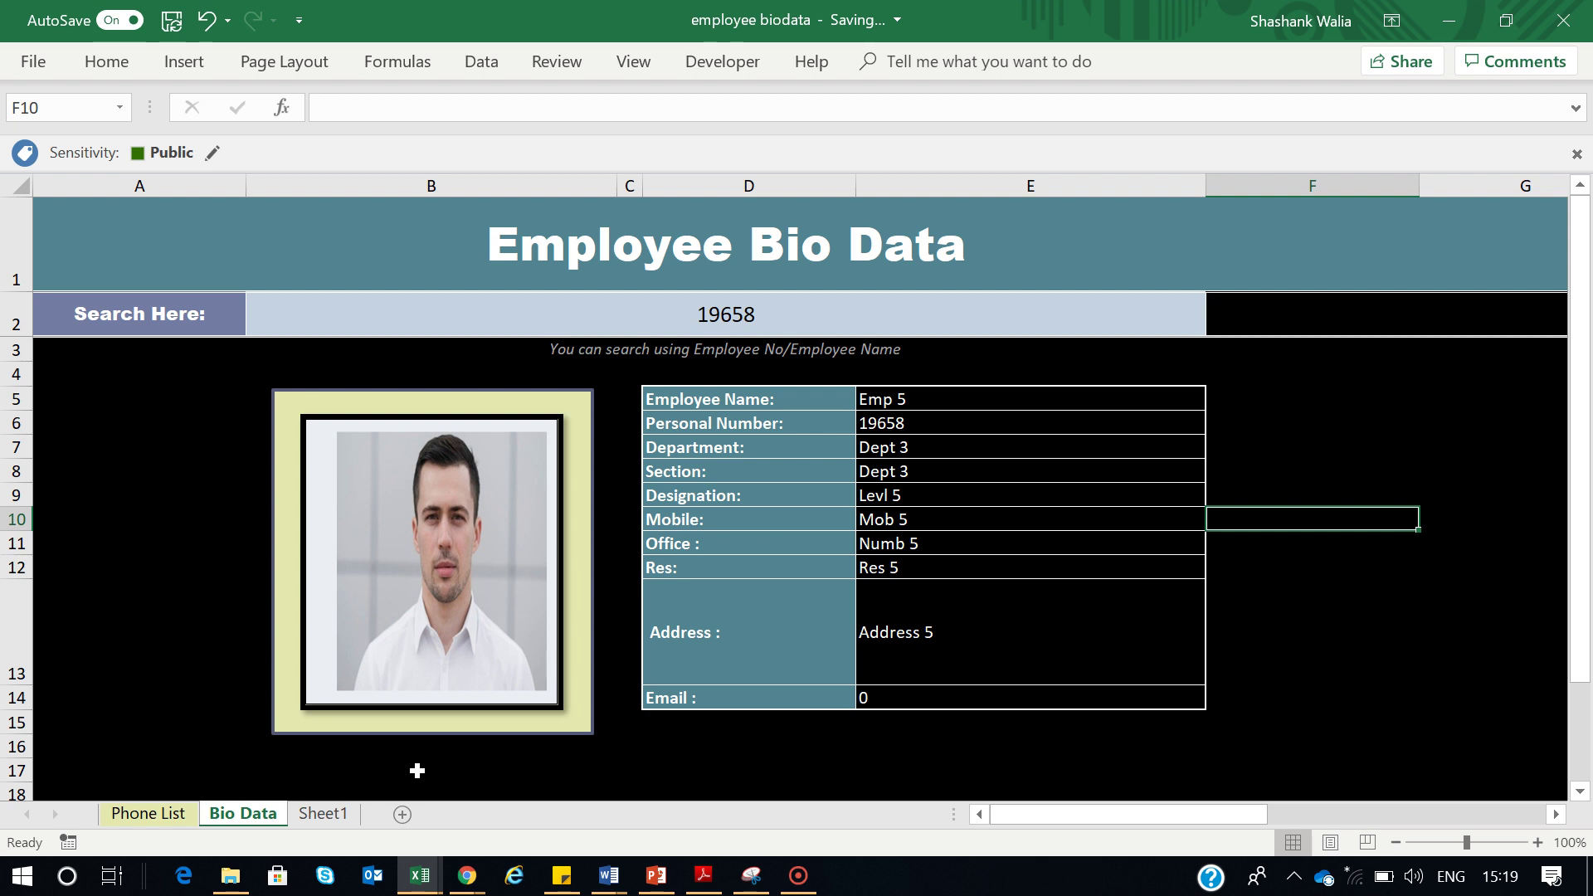
Switch to the Phone List sheet with employee IDs, names, departments and contact numbers.
left_click(147, 817)
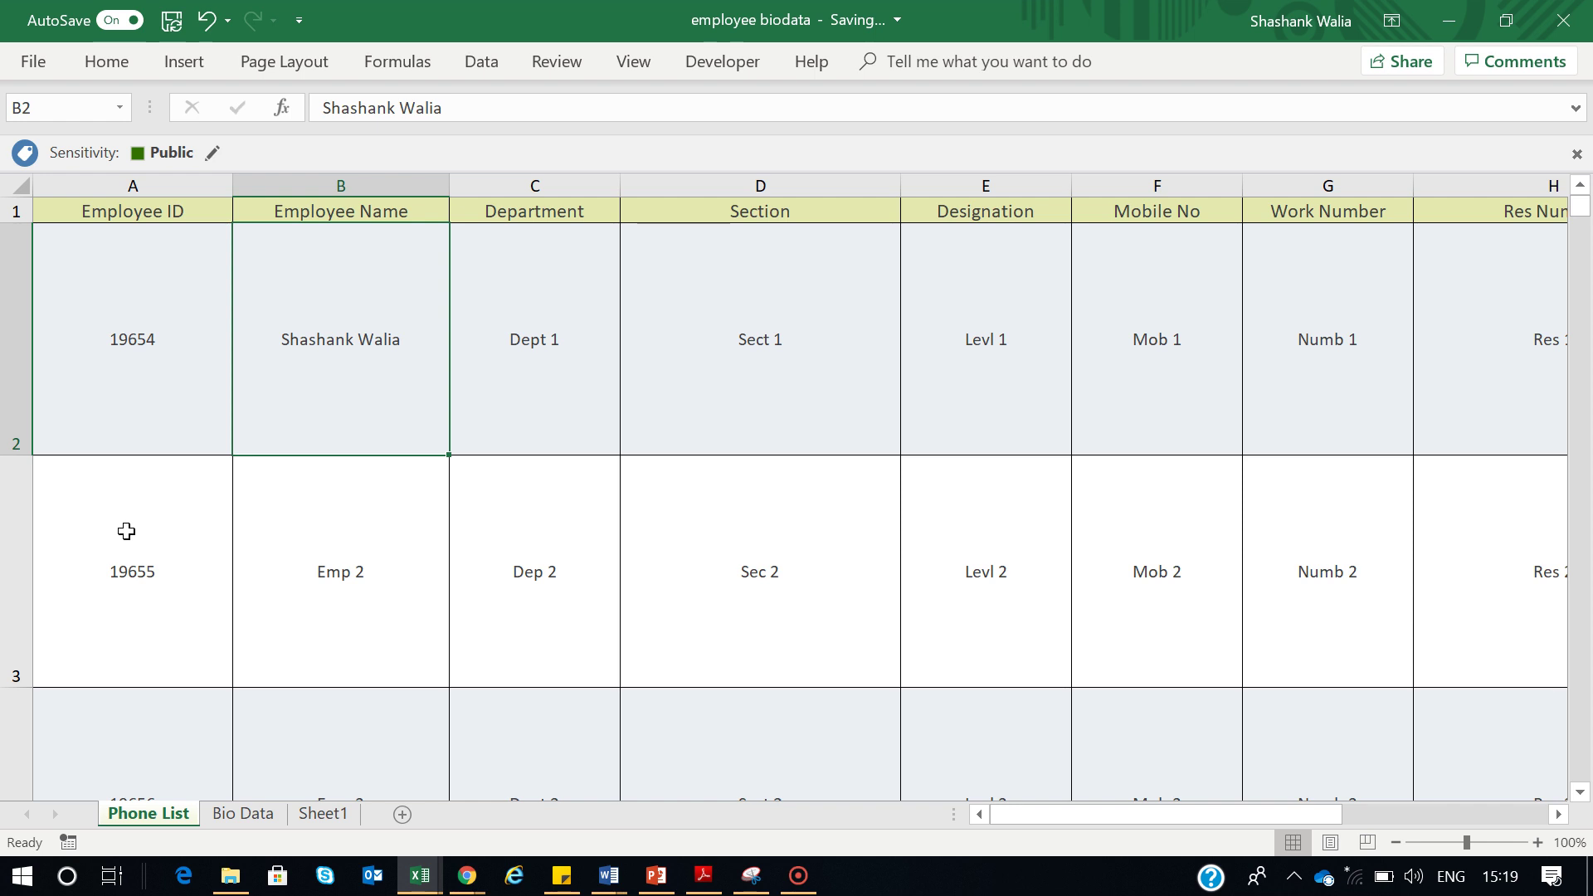
Scroll Phone List to view the photos, revisit Bio Data, then switch to Sheet1's template.
left_click_drag(1269, 816, 1184, 825)
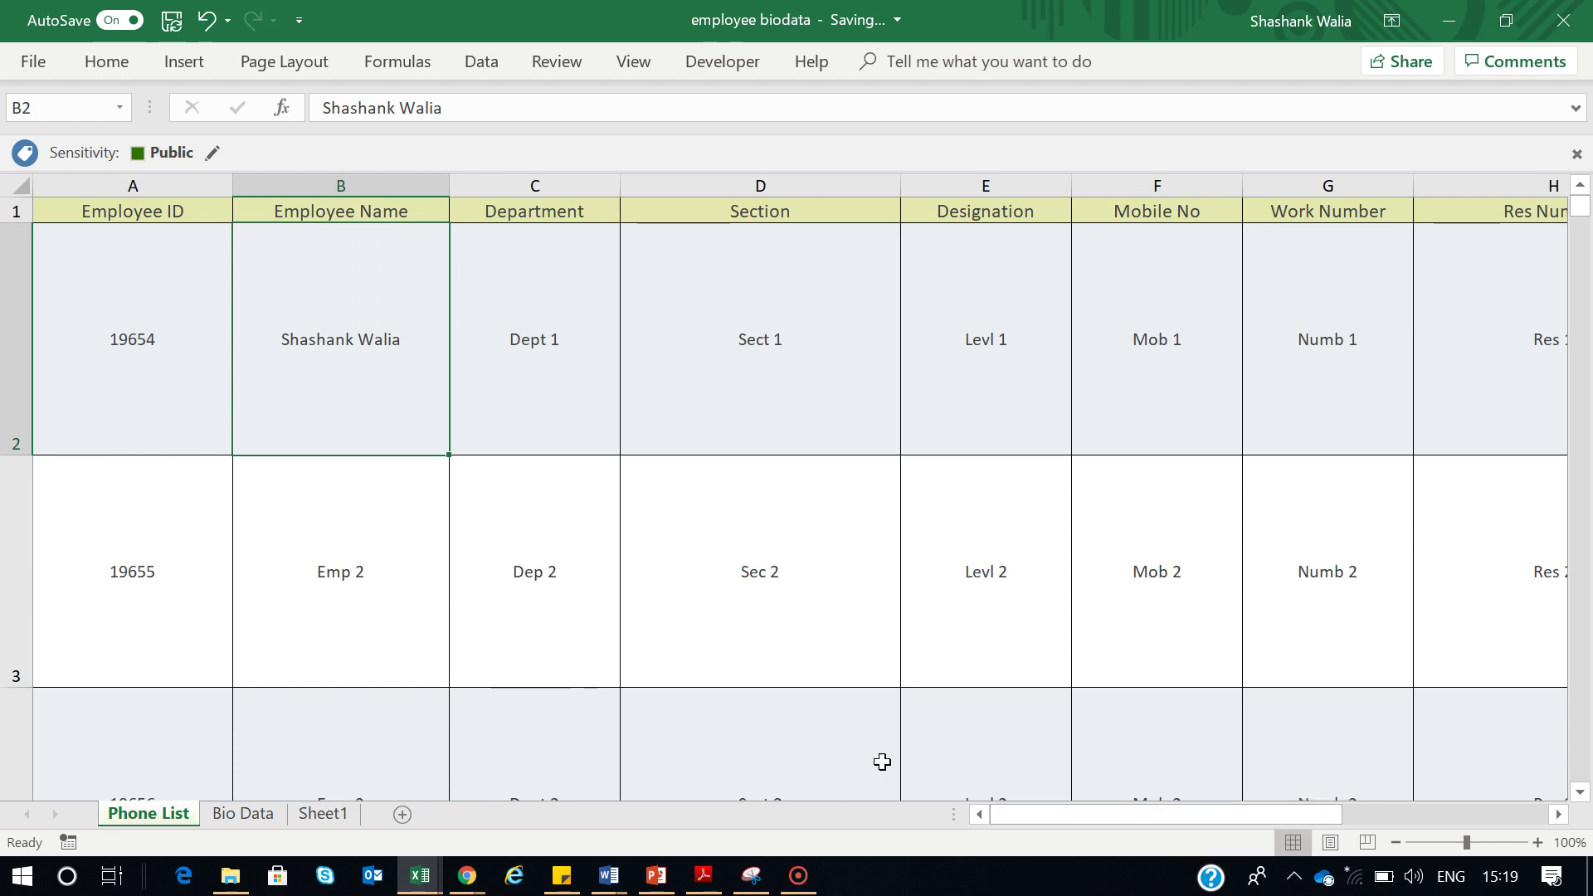
left_click(241, 814)
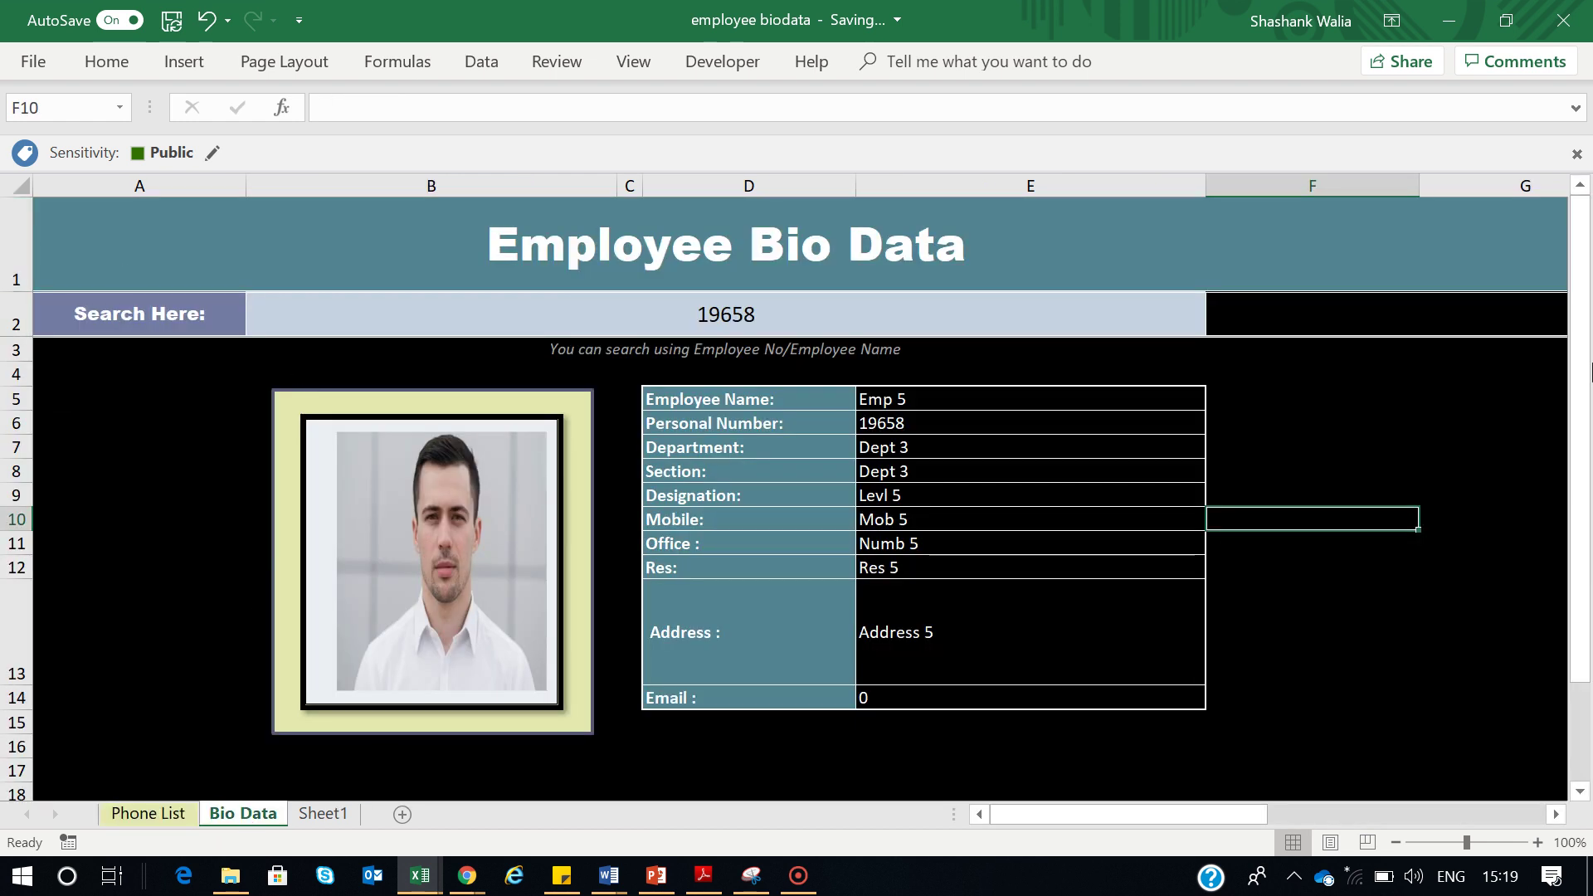
left_click(1294, 439)
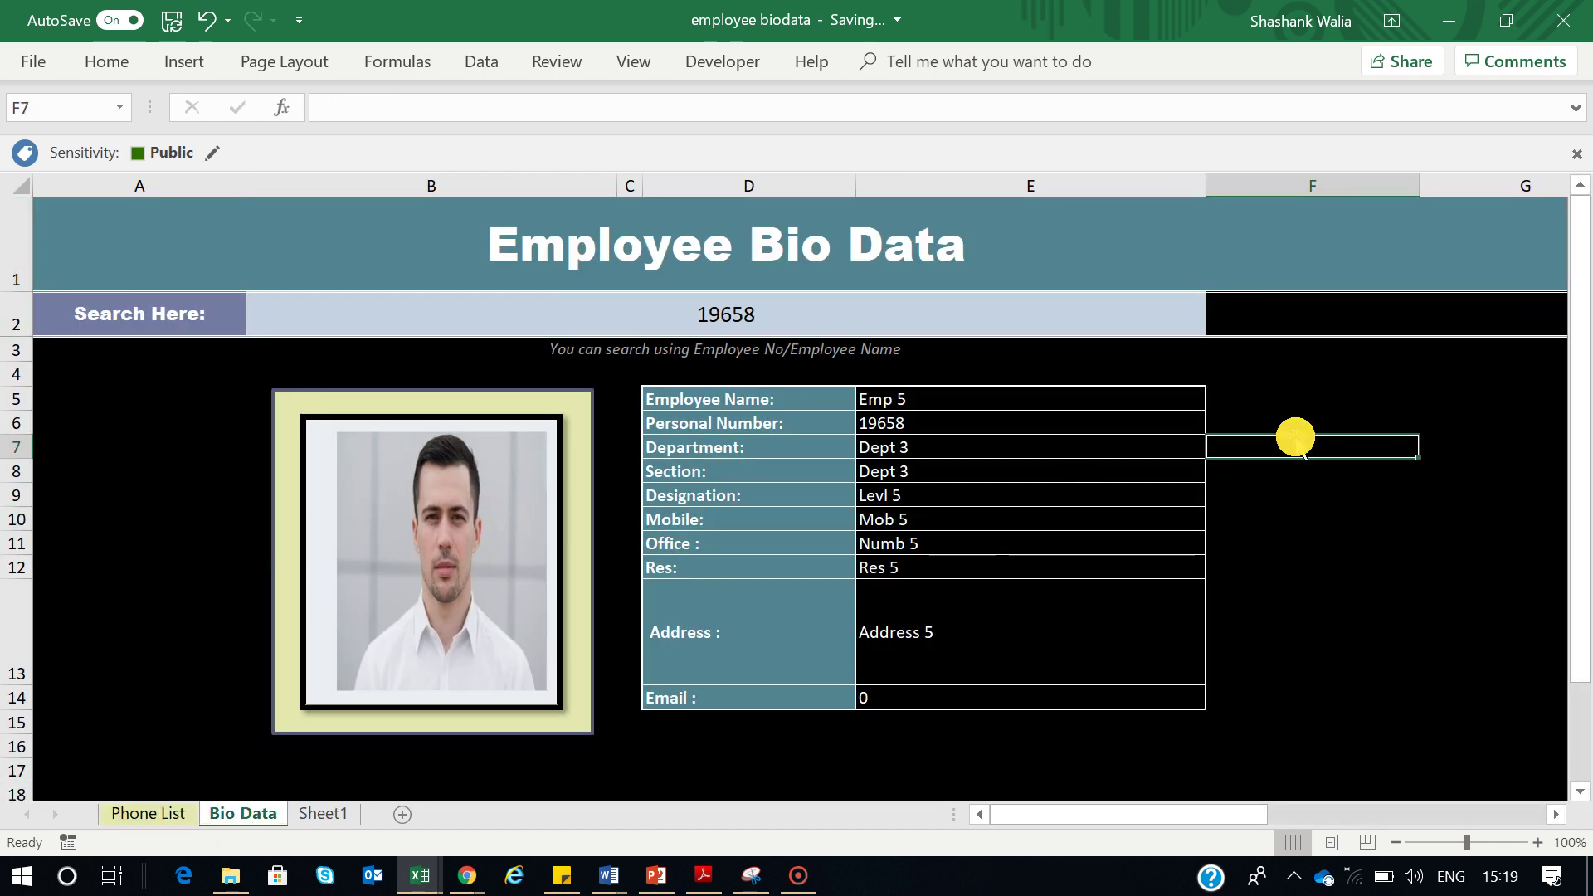
left_click(311, 813)
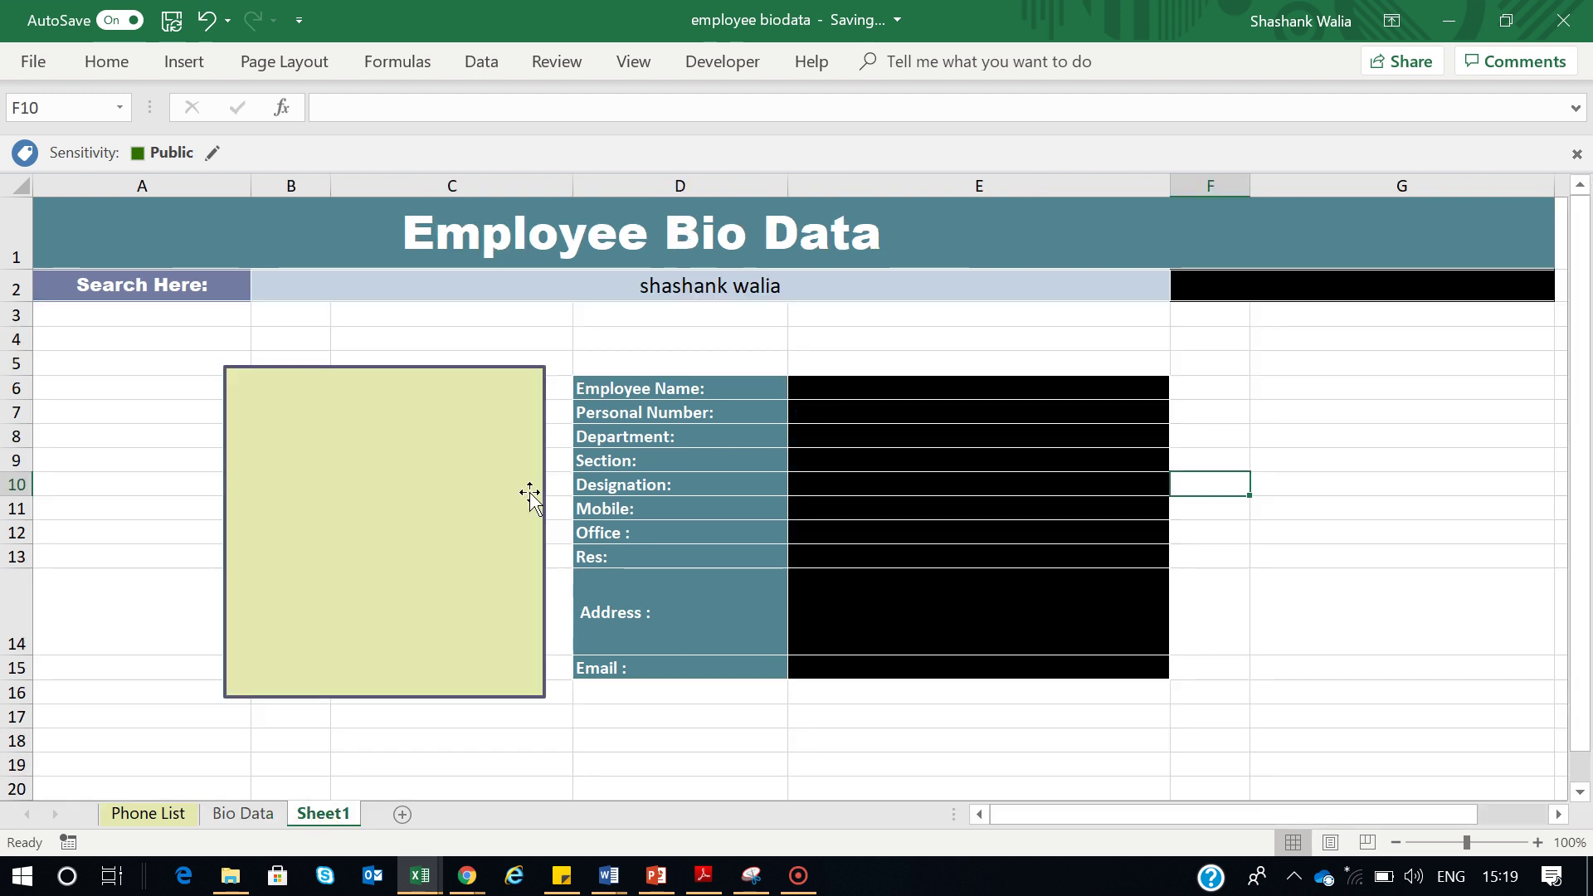
left_click(232, 817)
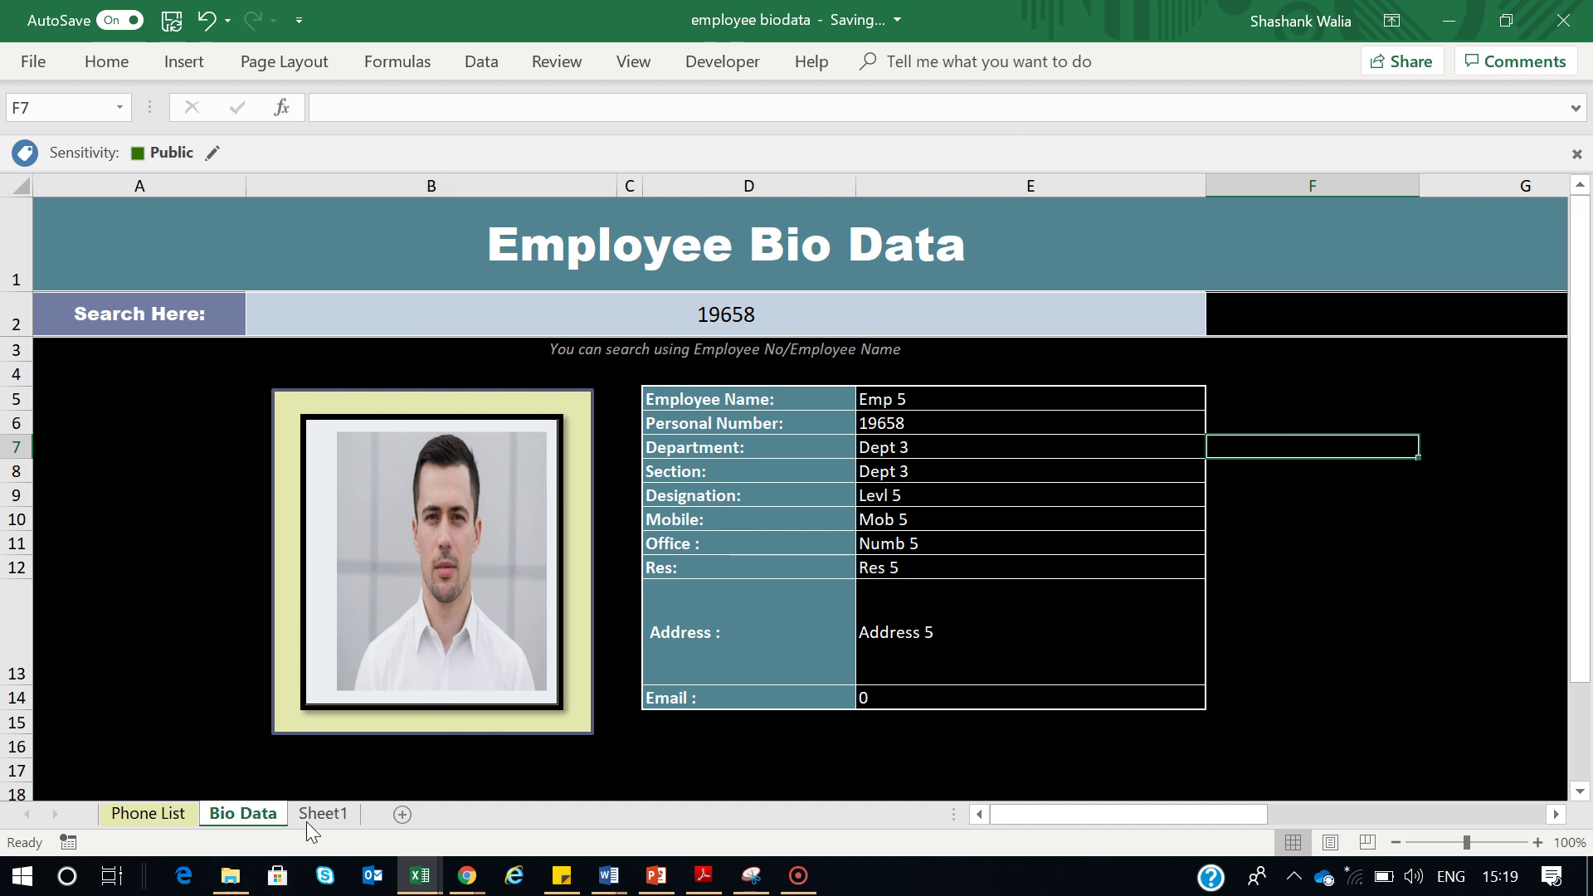
left_click(312, 815)
left_click(861, 385)
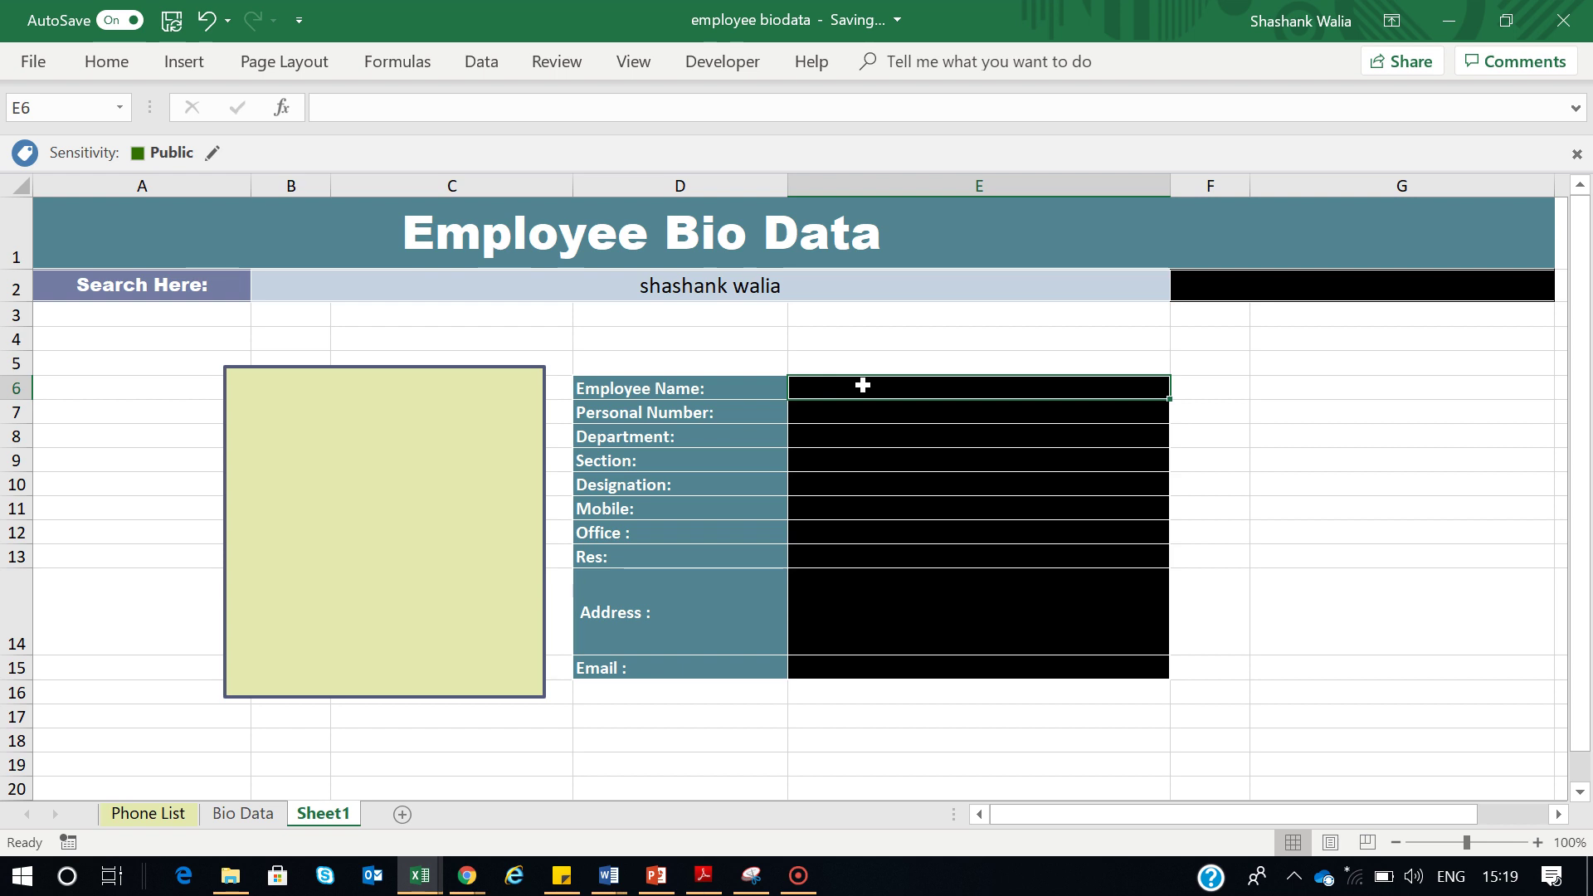
left_click(872, 414)
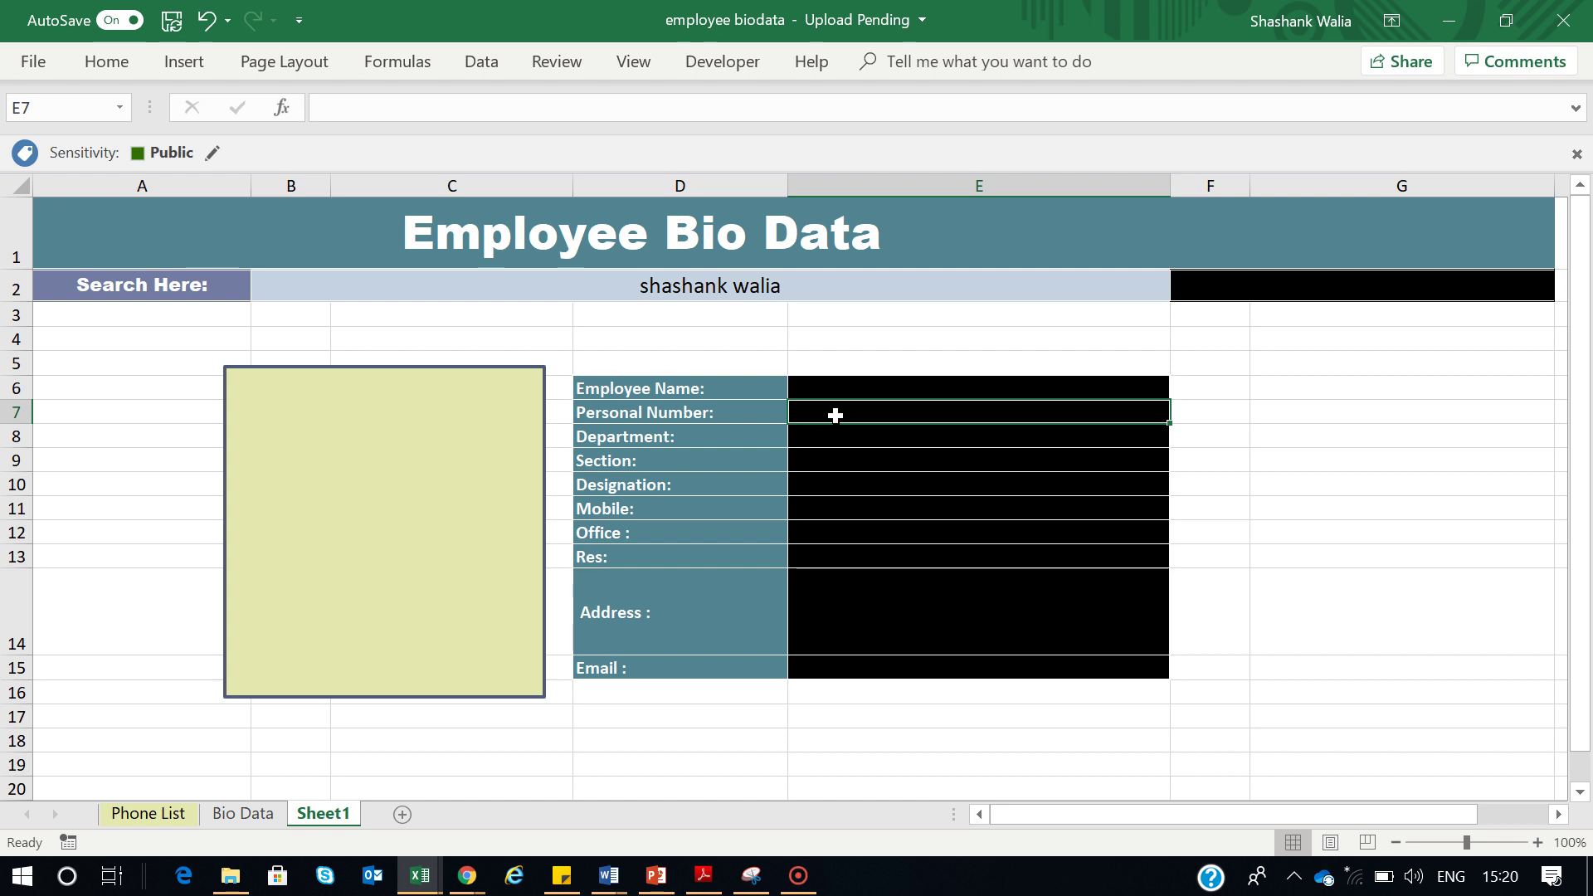
left_click(682, 288)
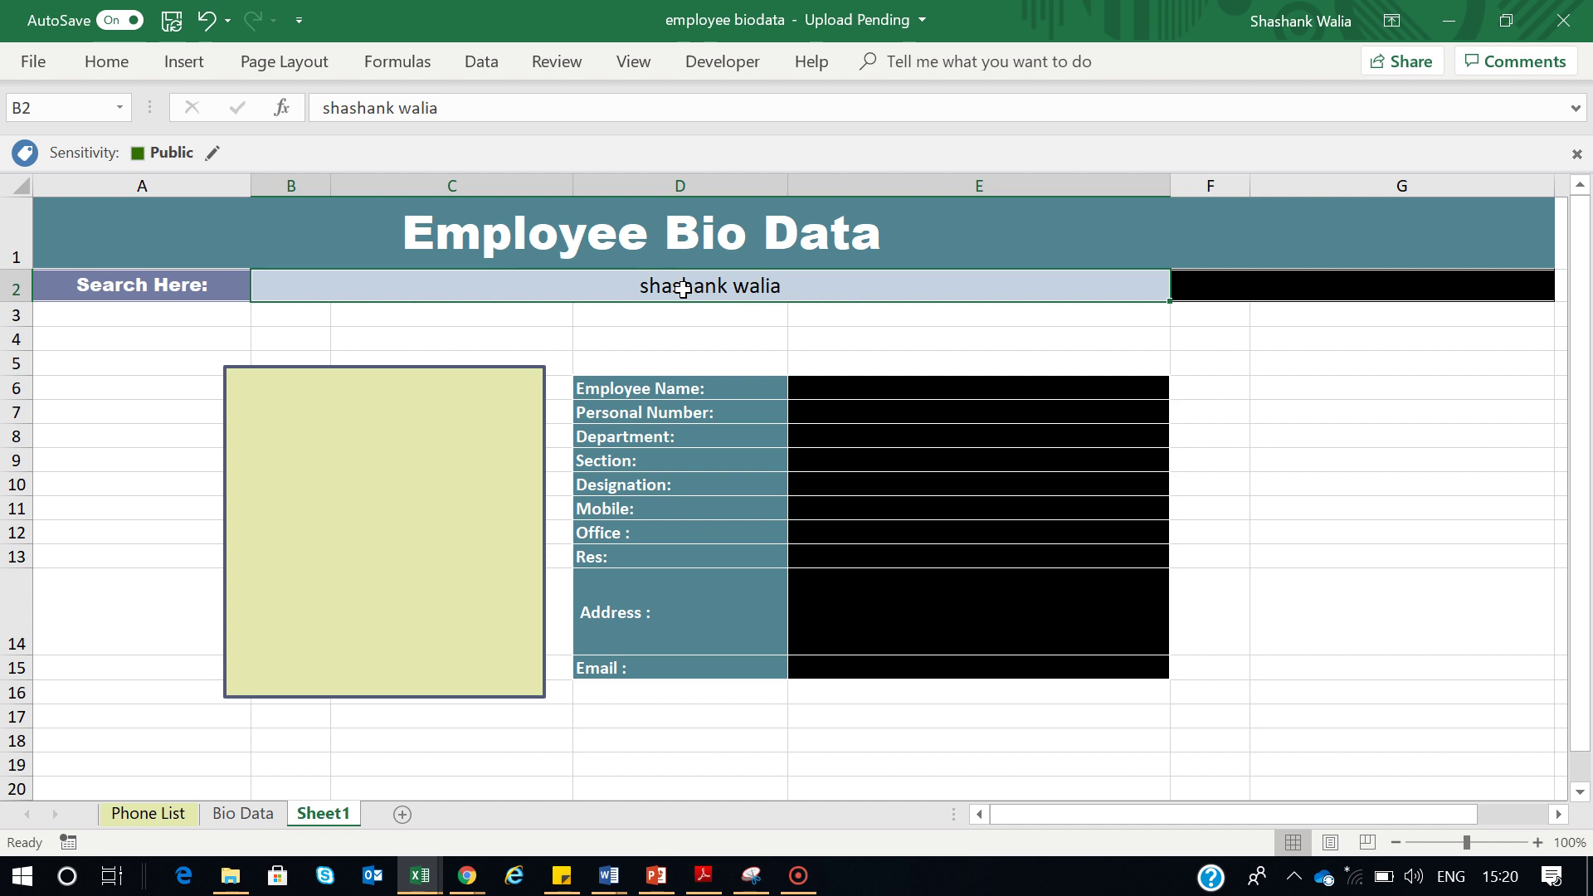
left_click(1410, 408)
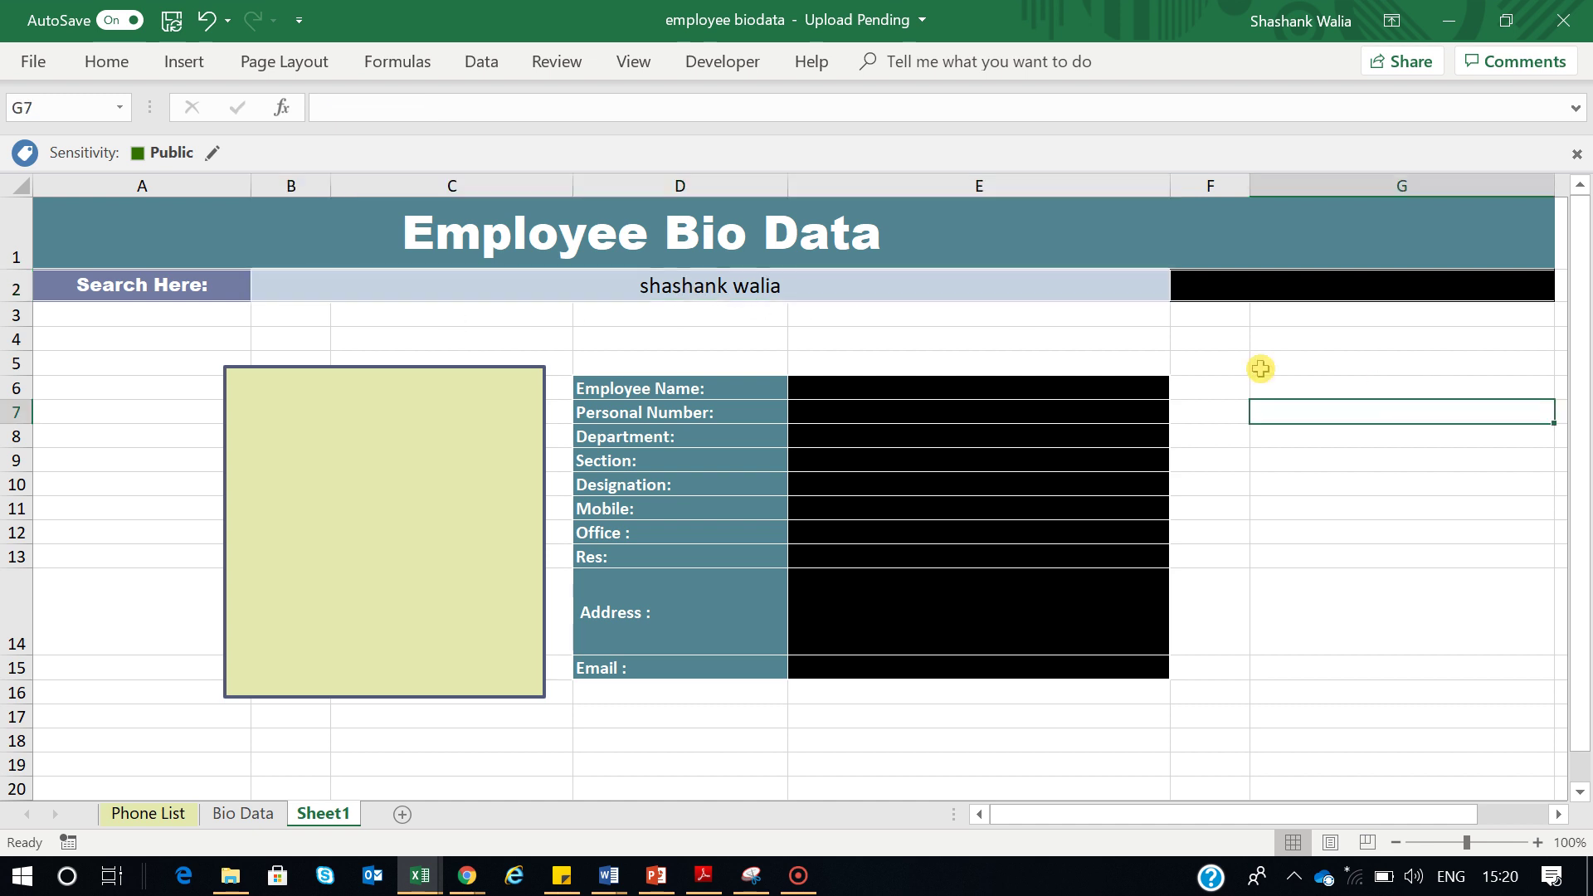
left_click(854, 282)
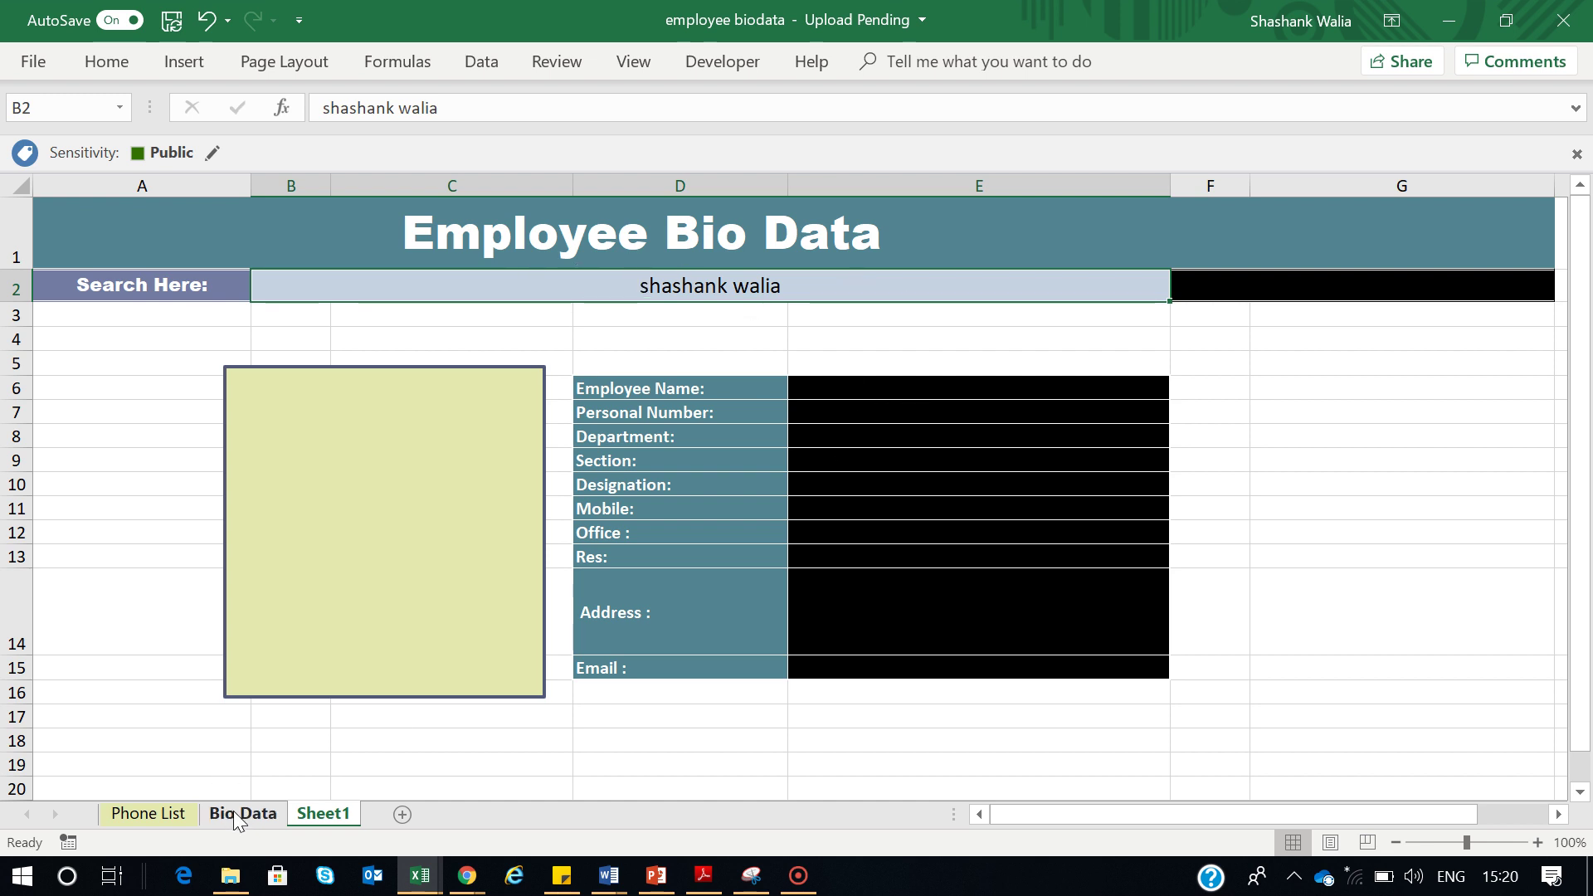
On the Phone List sheet, inspect the first employee's Section (D2) and ID (A2) cells.
left_click(137, 813)
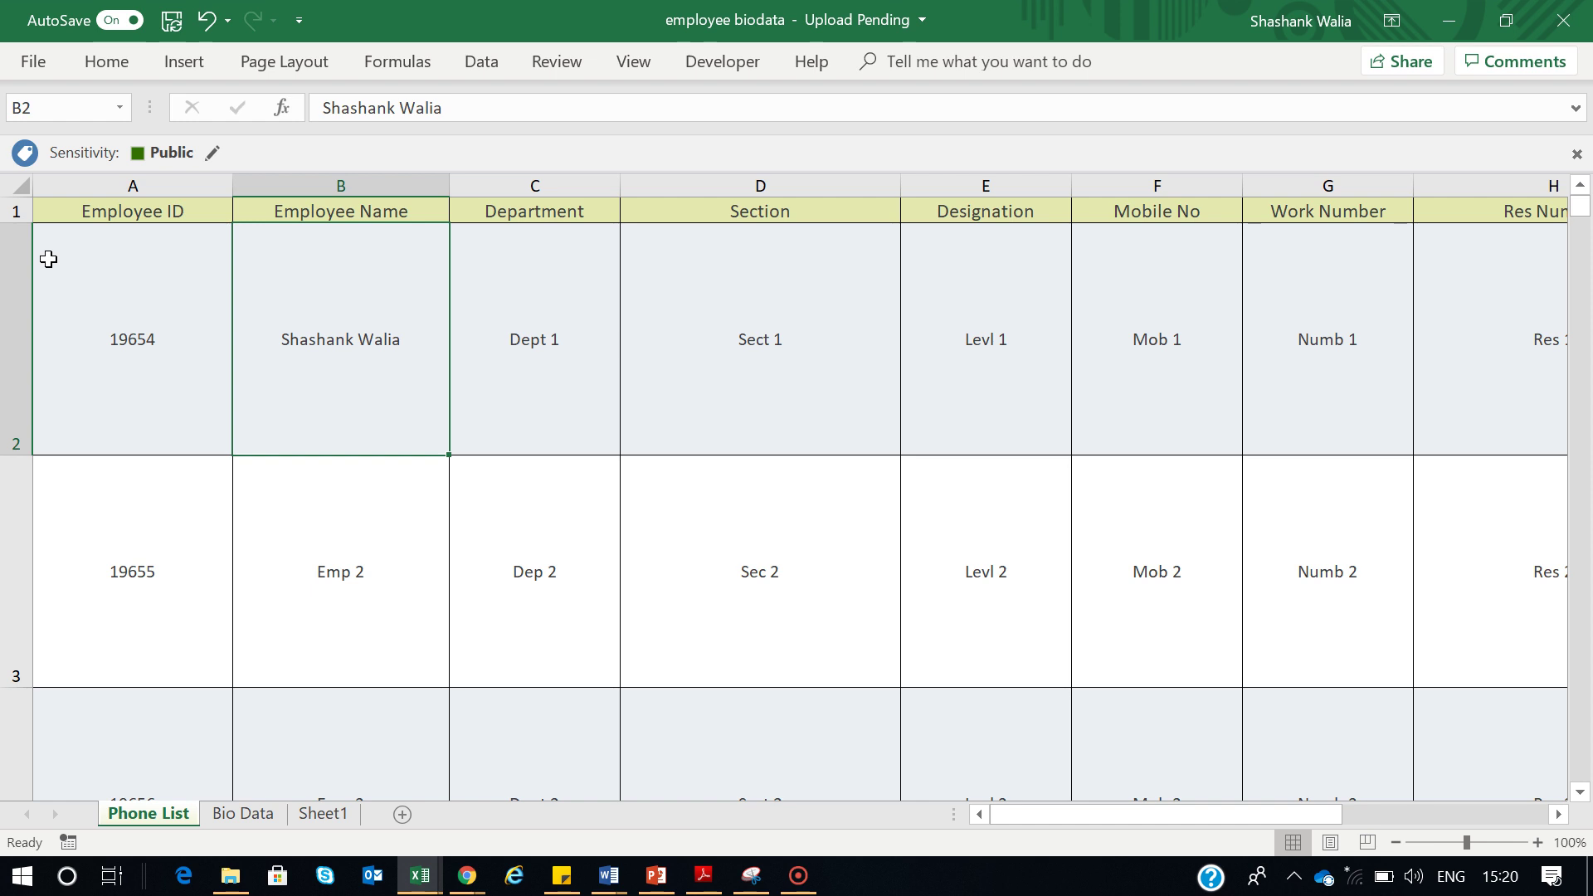
left_click(717, 301)
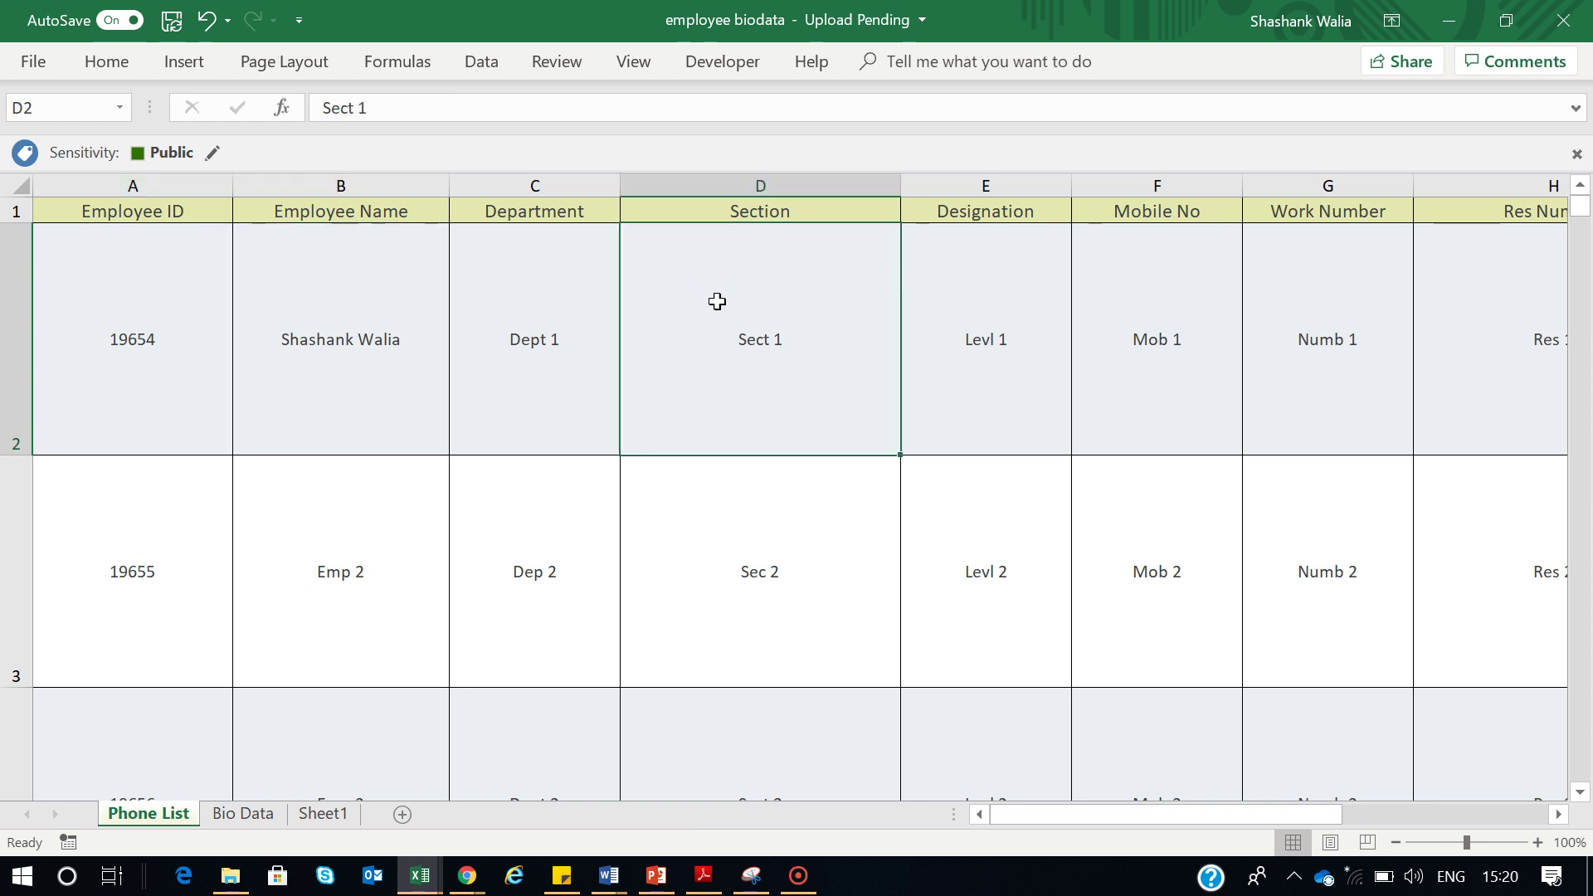
left_click(162, 296)
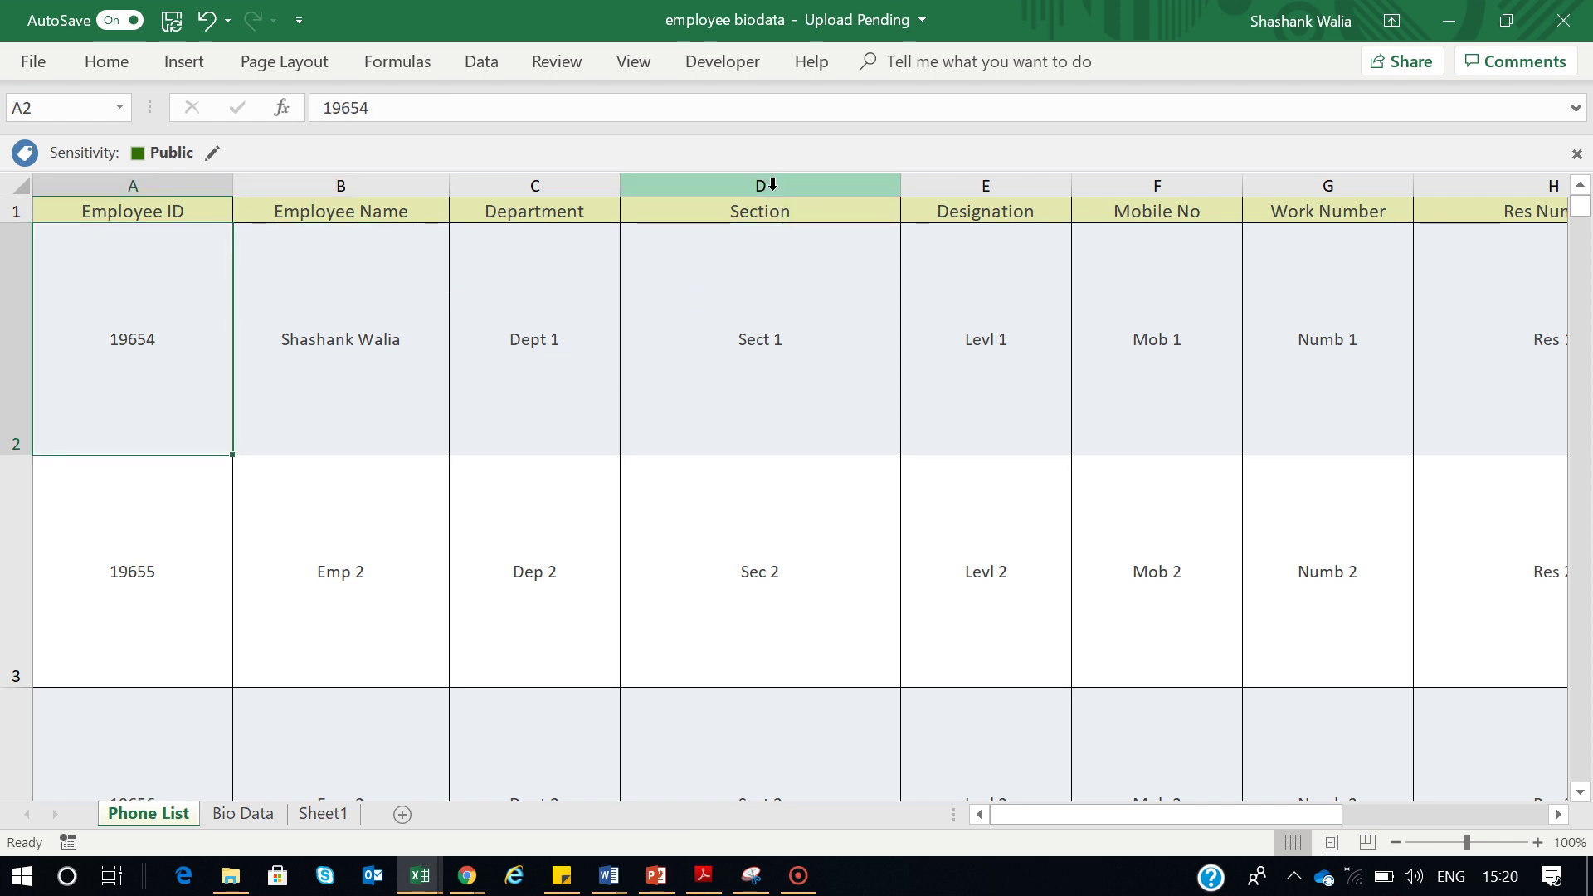
left_click(769, 333)
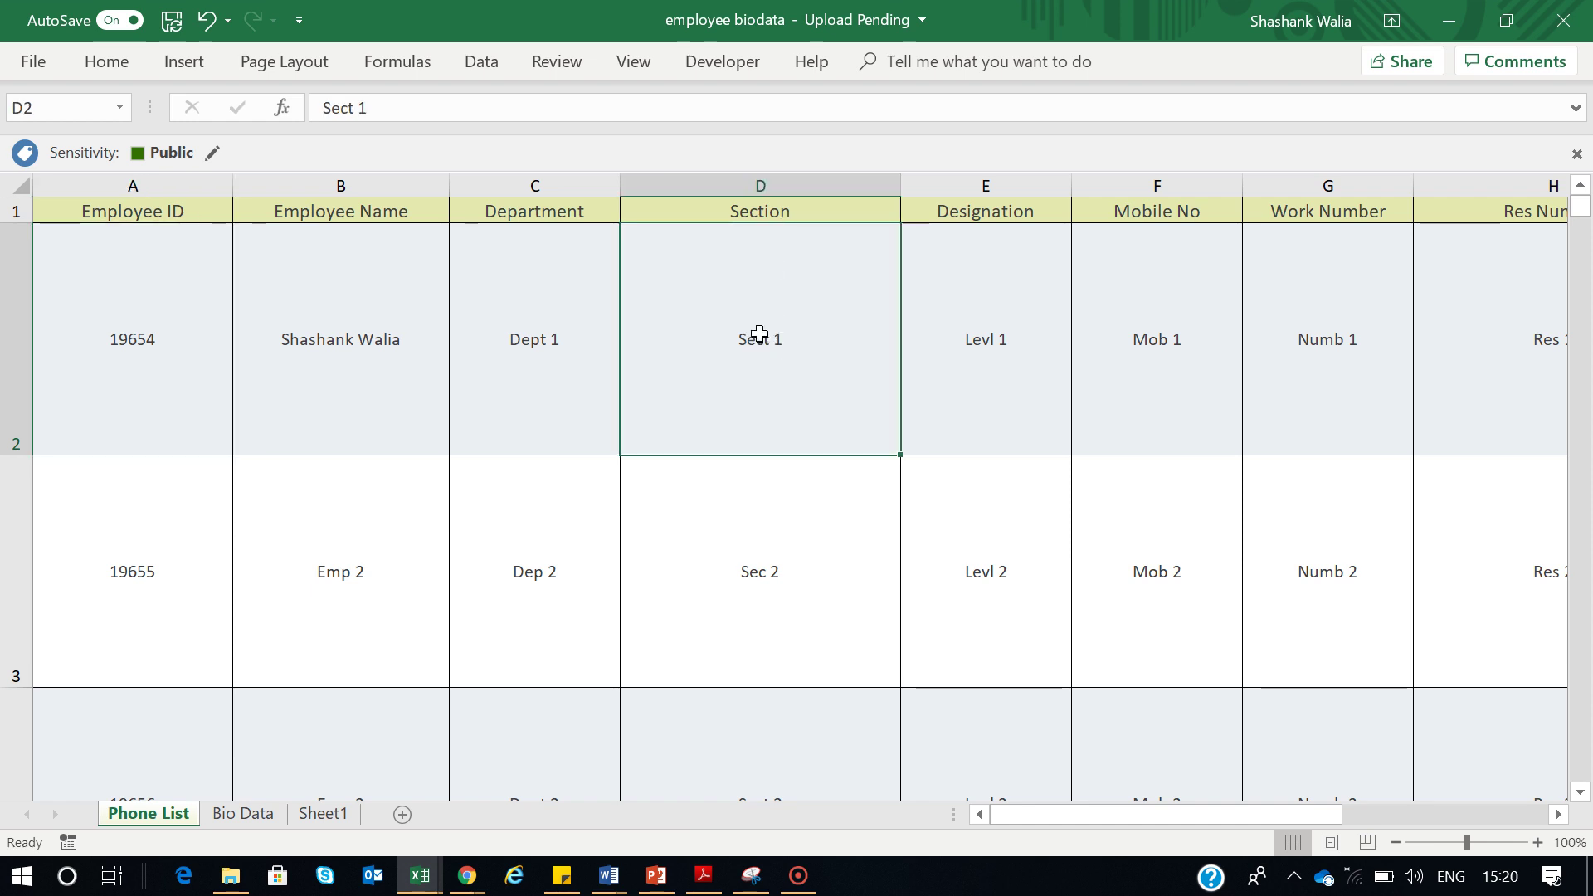
left_click(138, 330)
left_click(786, 326)
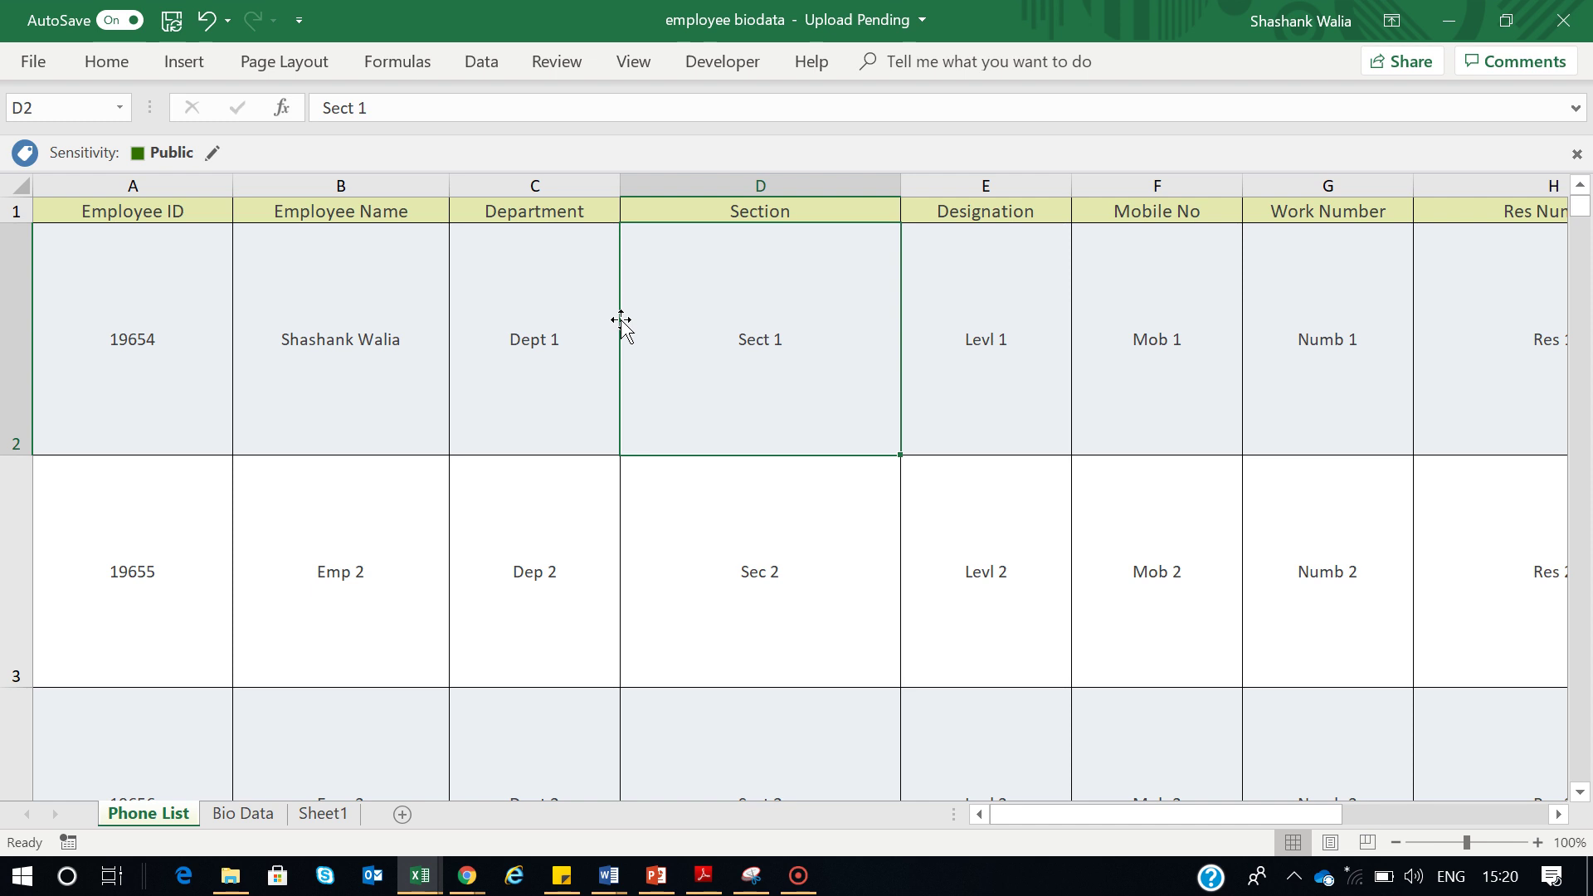
left_click(200, 296)
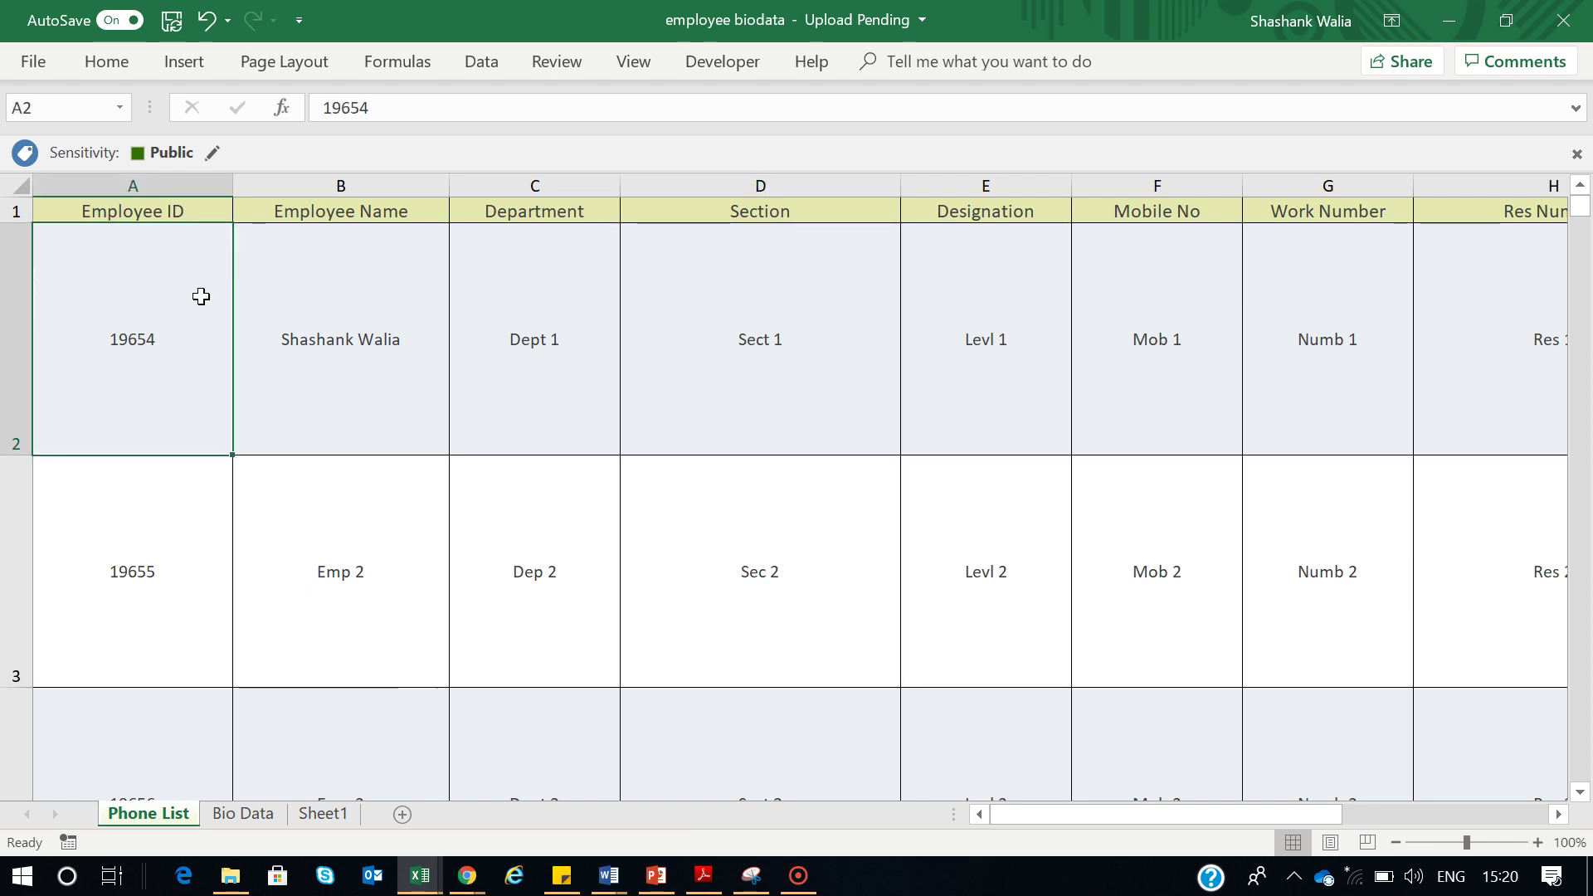
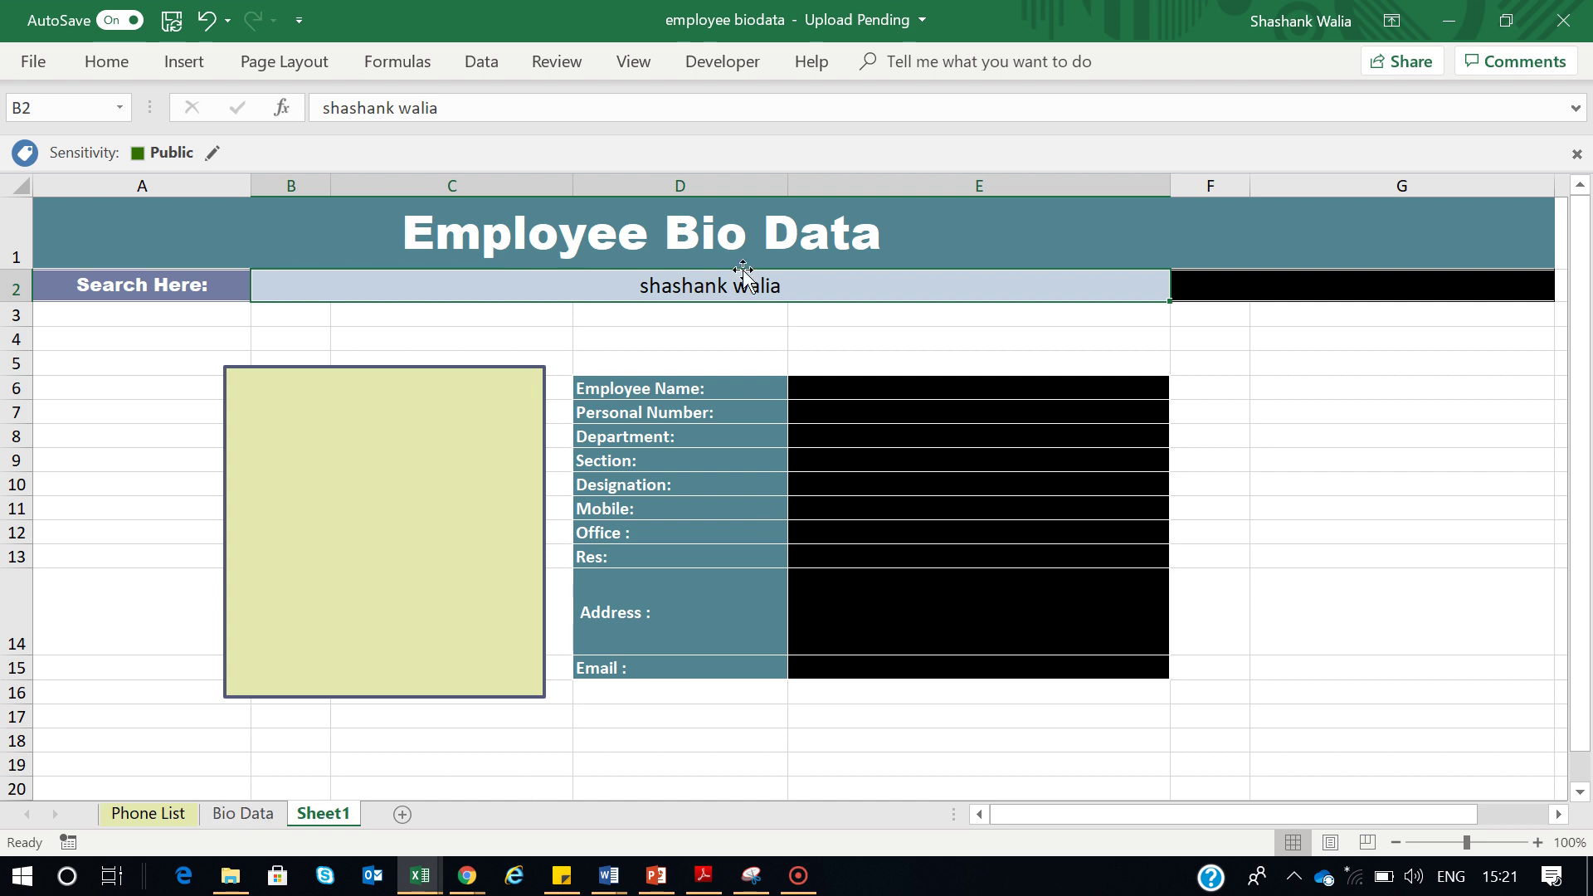
Search for employee 19654 and start a VLOOKUP in E7 using B2 as the lookup value.
type("19")
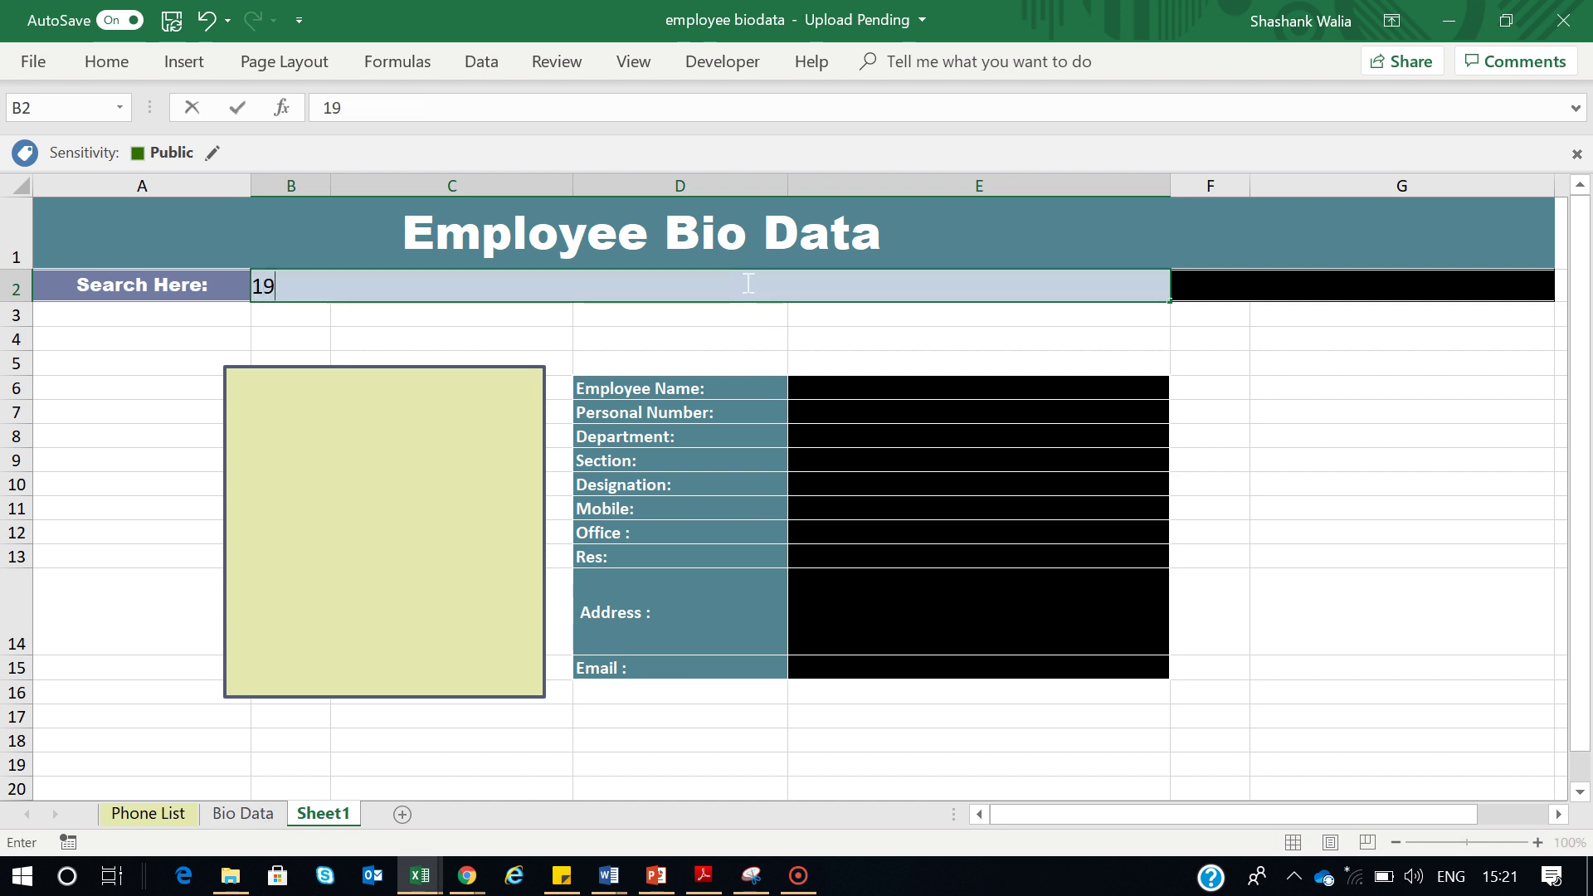
type("654")
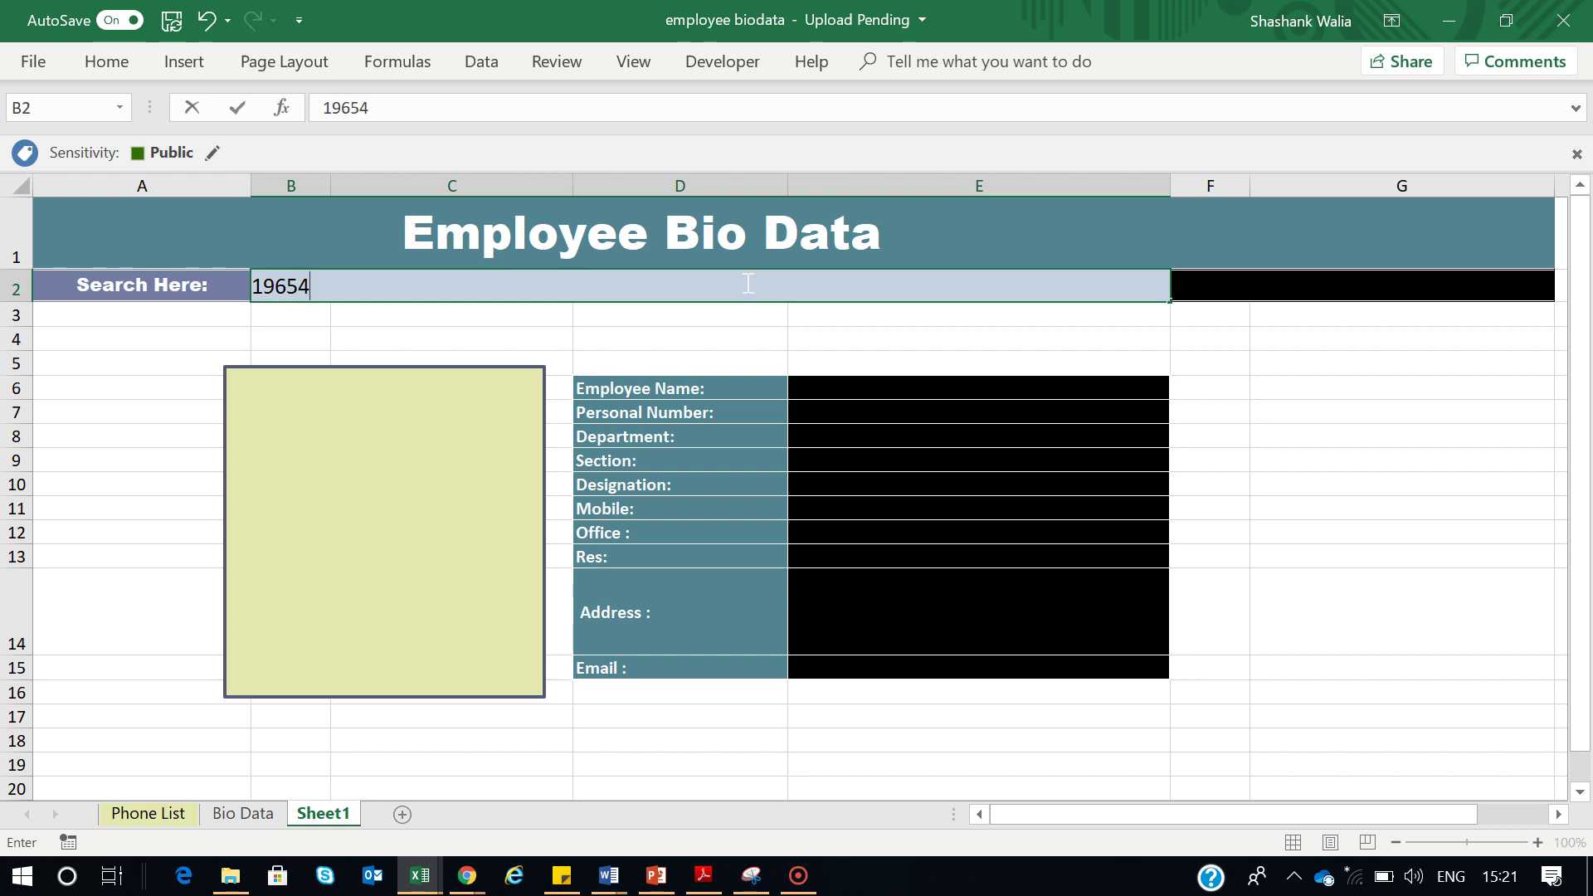
key("Return")
left_click(910, 412)
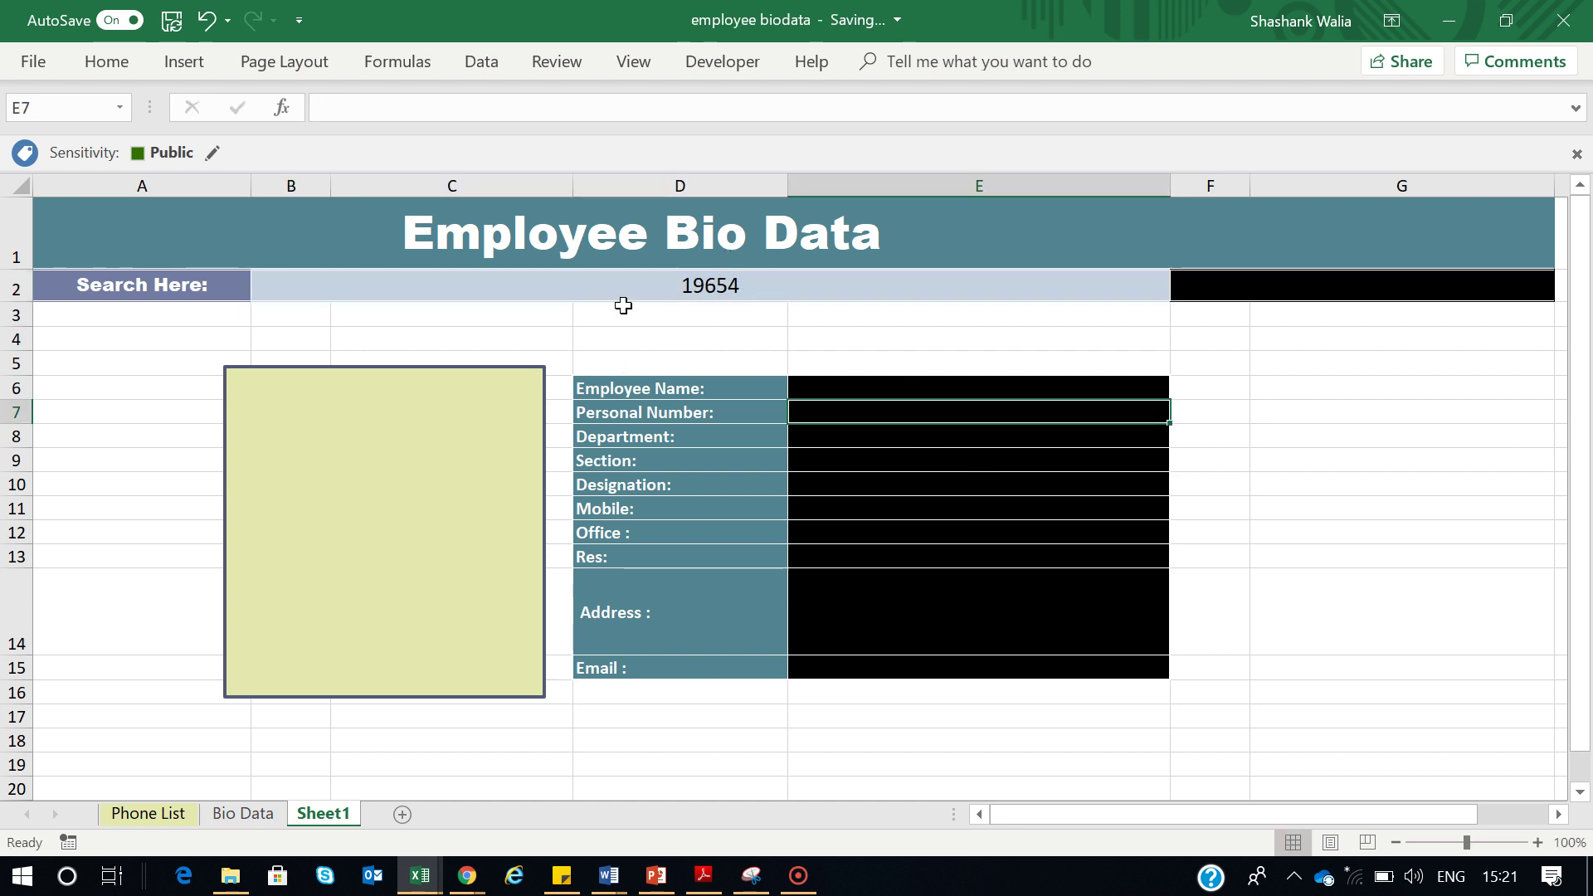
left_click(837, 413)
double_click(838, 414)
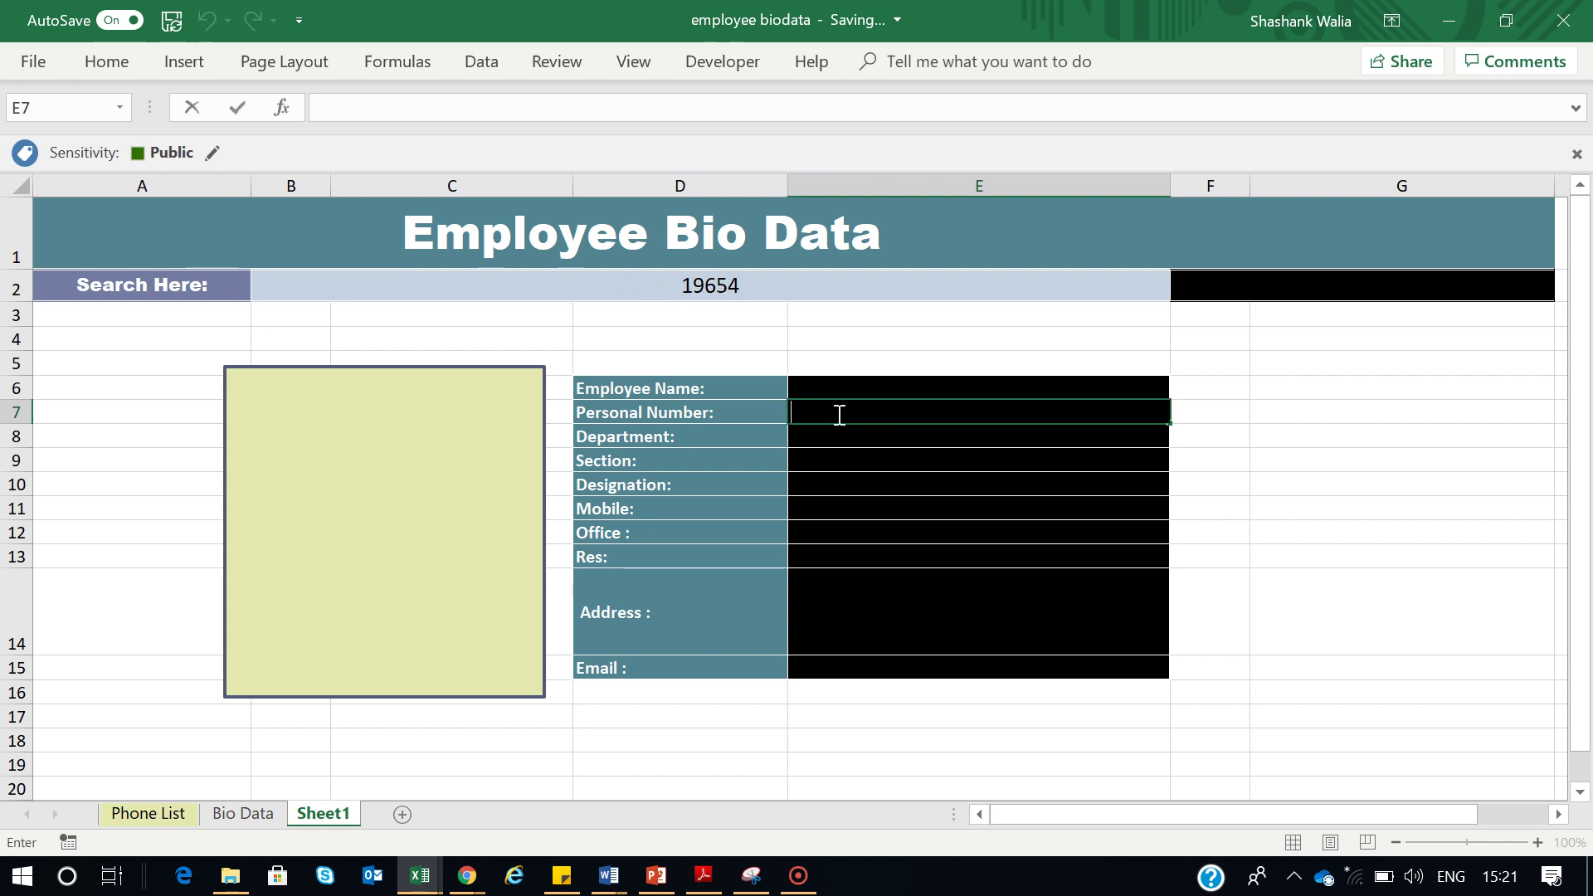
type("=vlookup")
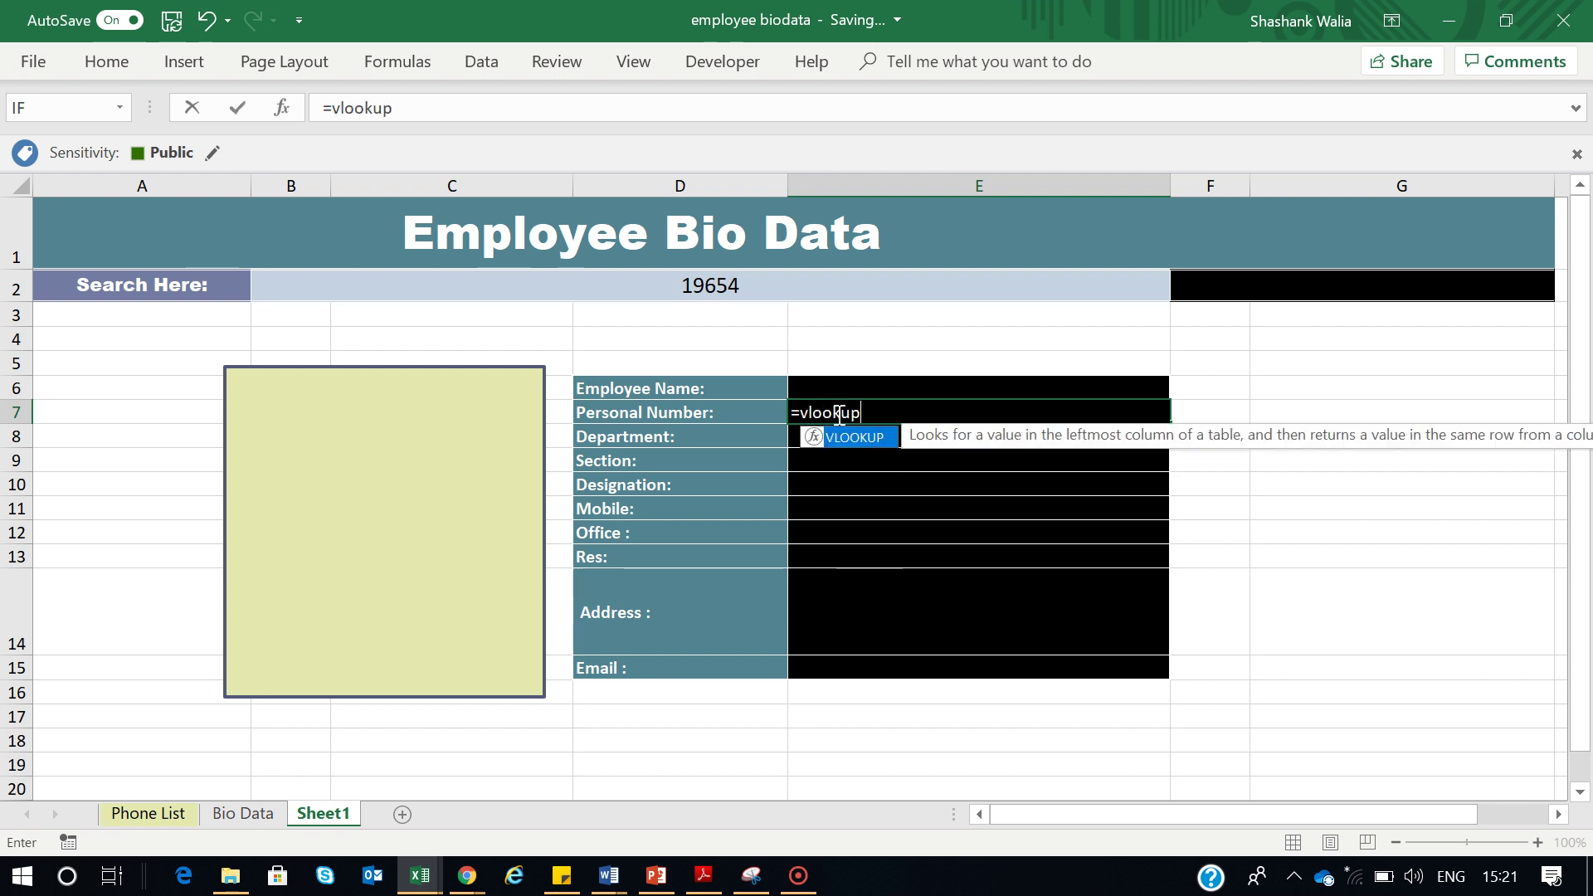
type("(")
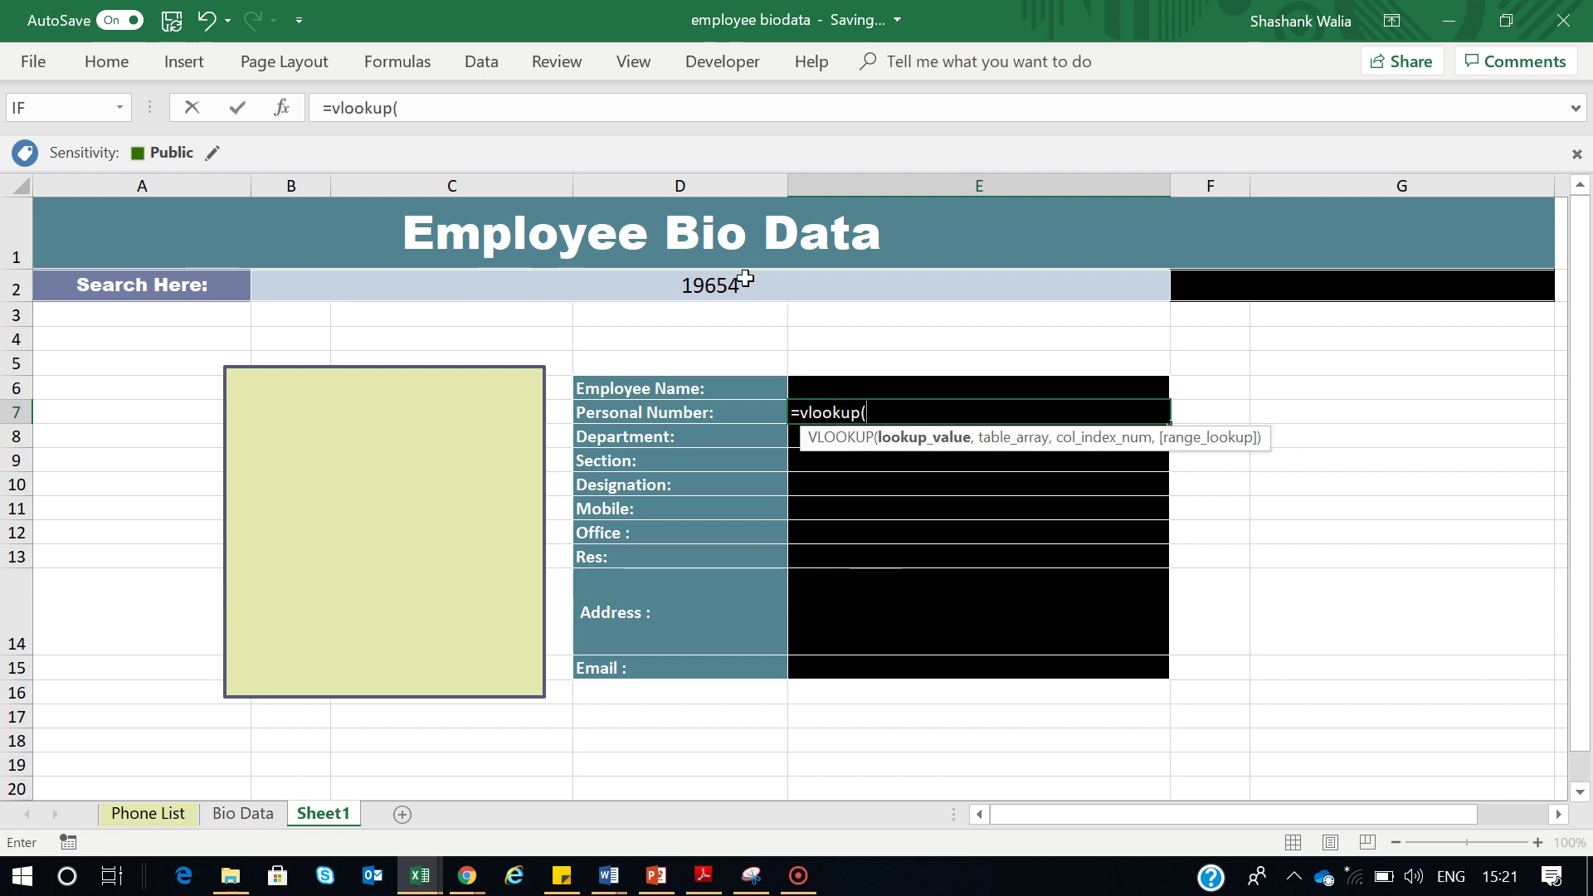
left_click(744, 288)
type(",")
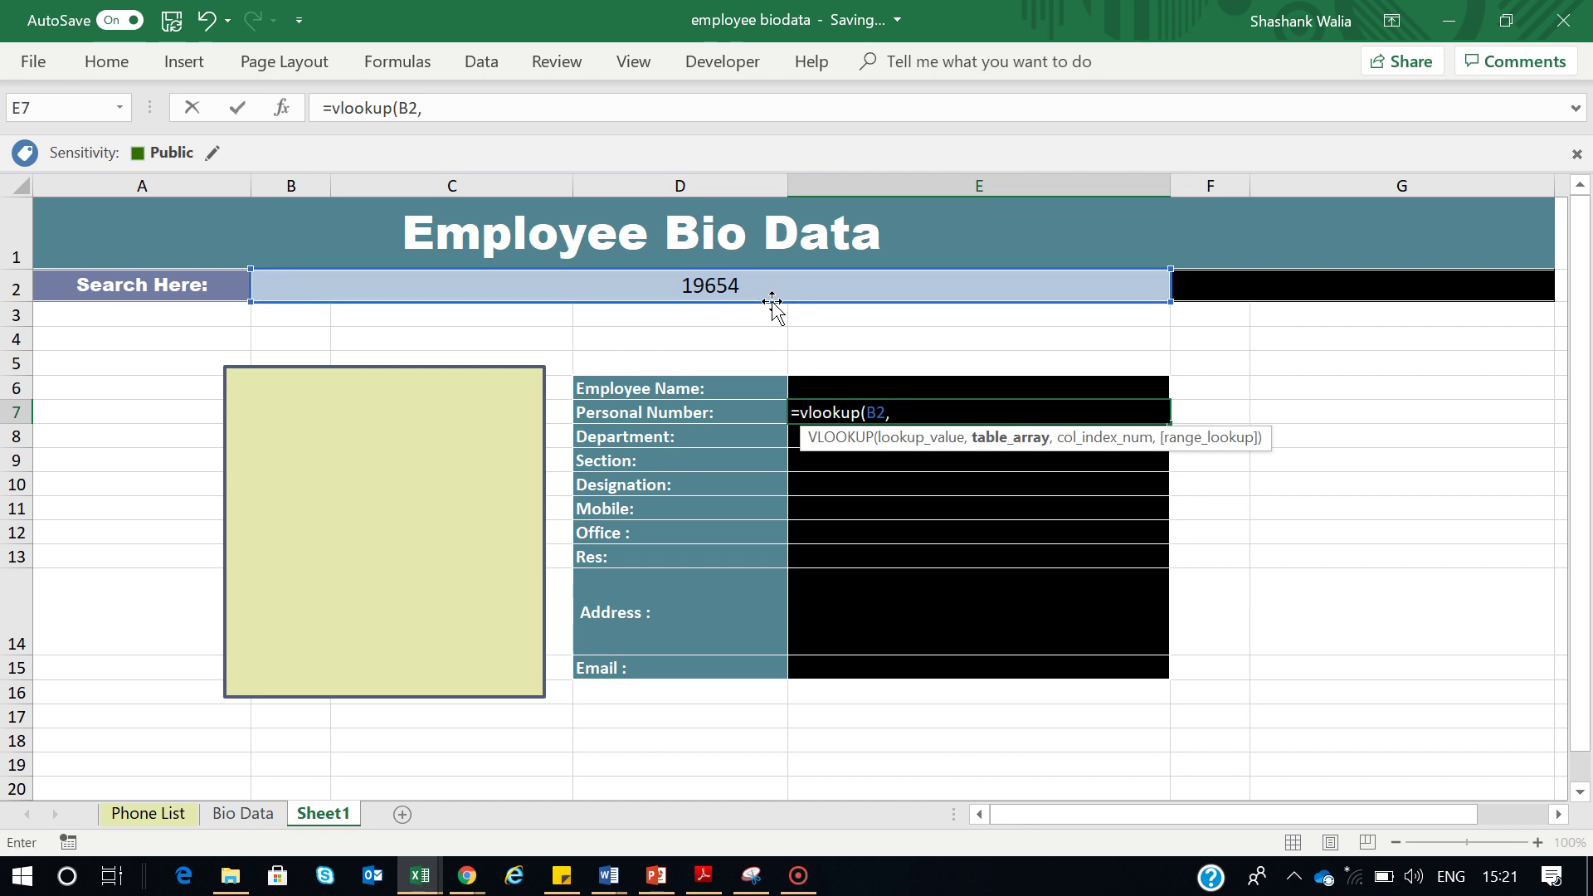
Finish the lookup over 'Phone List'!$A:$K, returning column 1 with exact match.
left_click(153, 814)
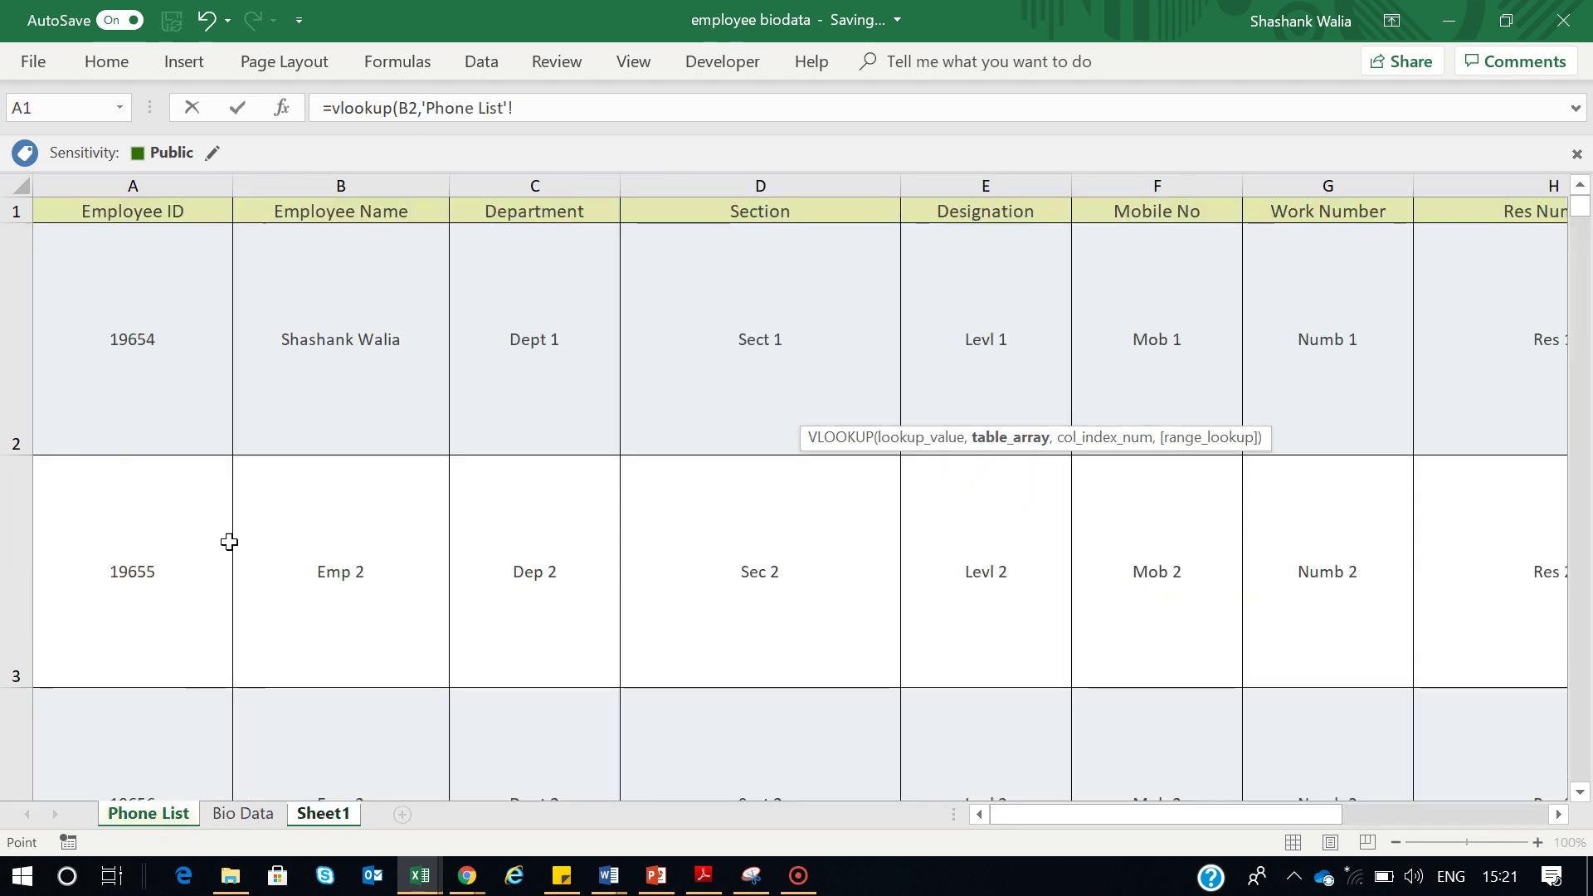
left_click(135, 184)
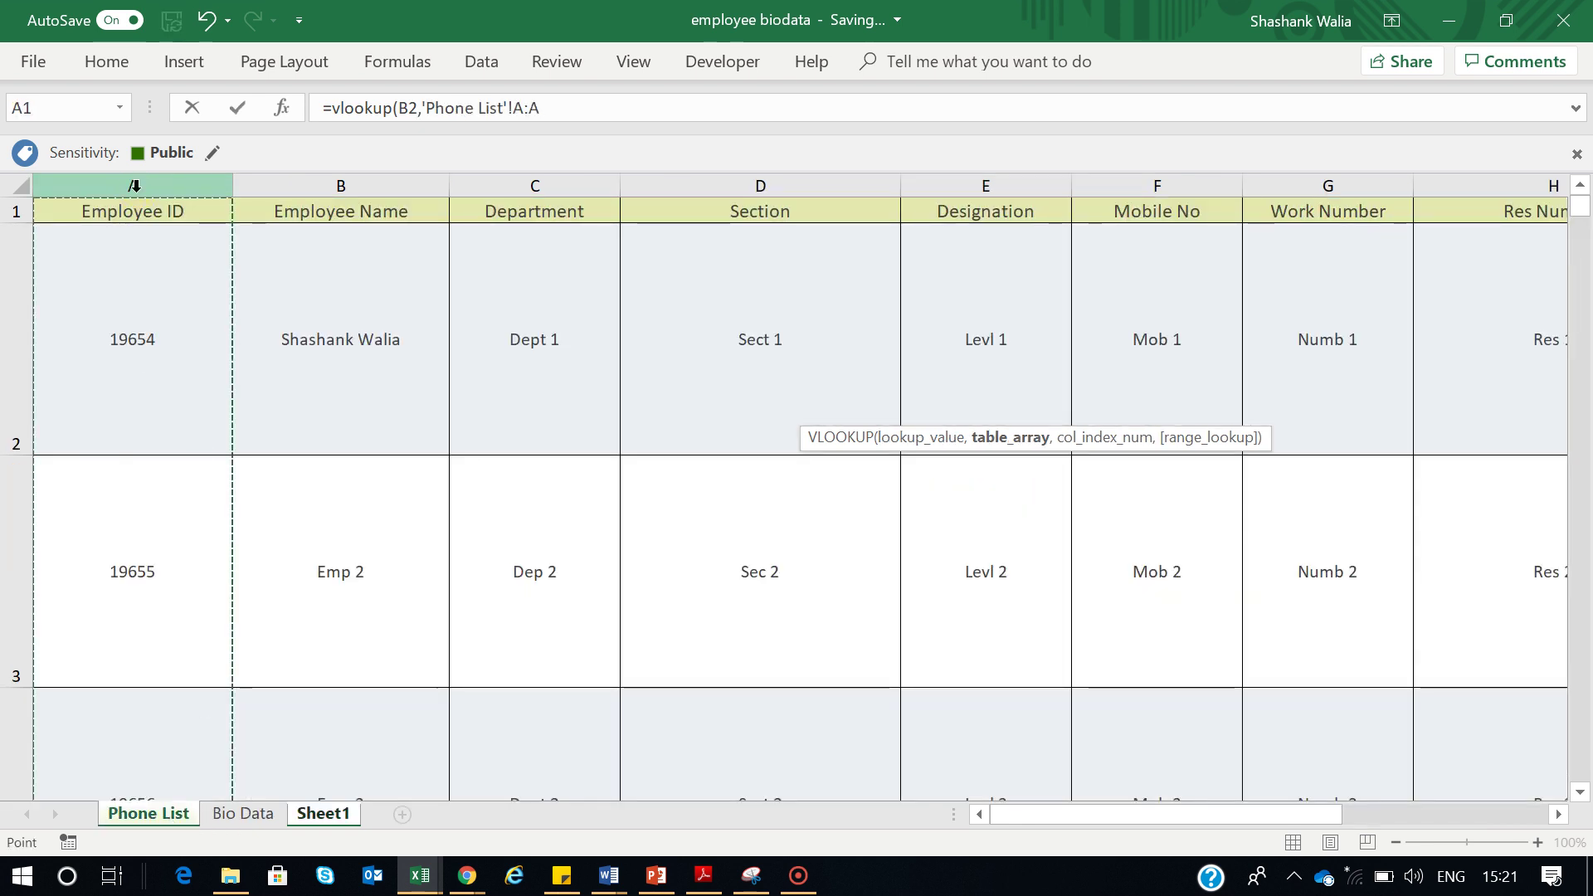
key("ctrl+shift+Right")
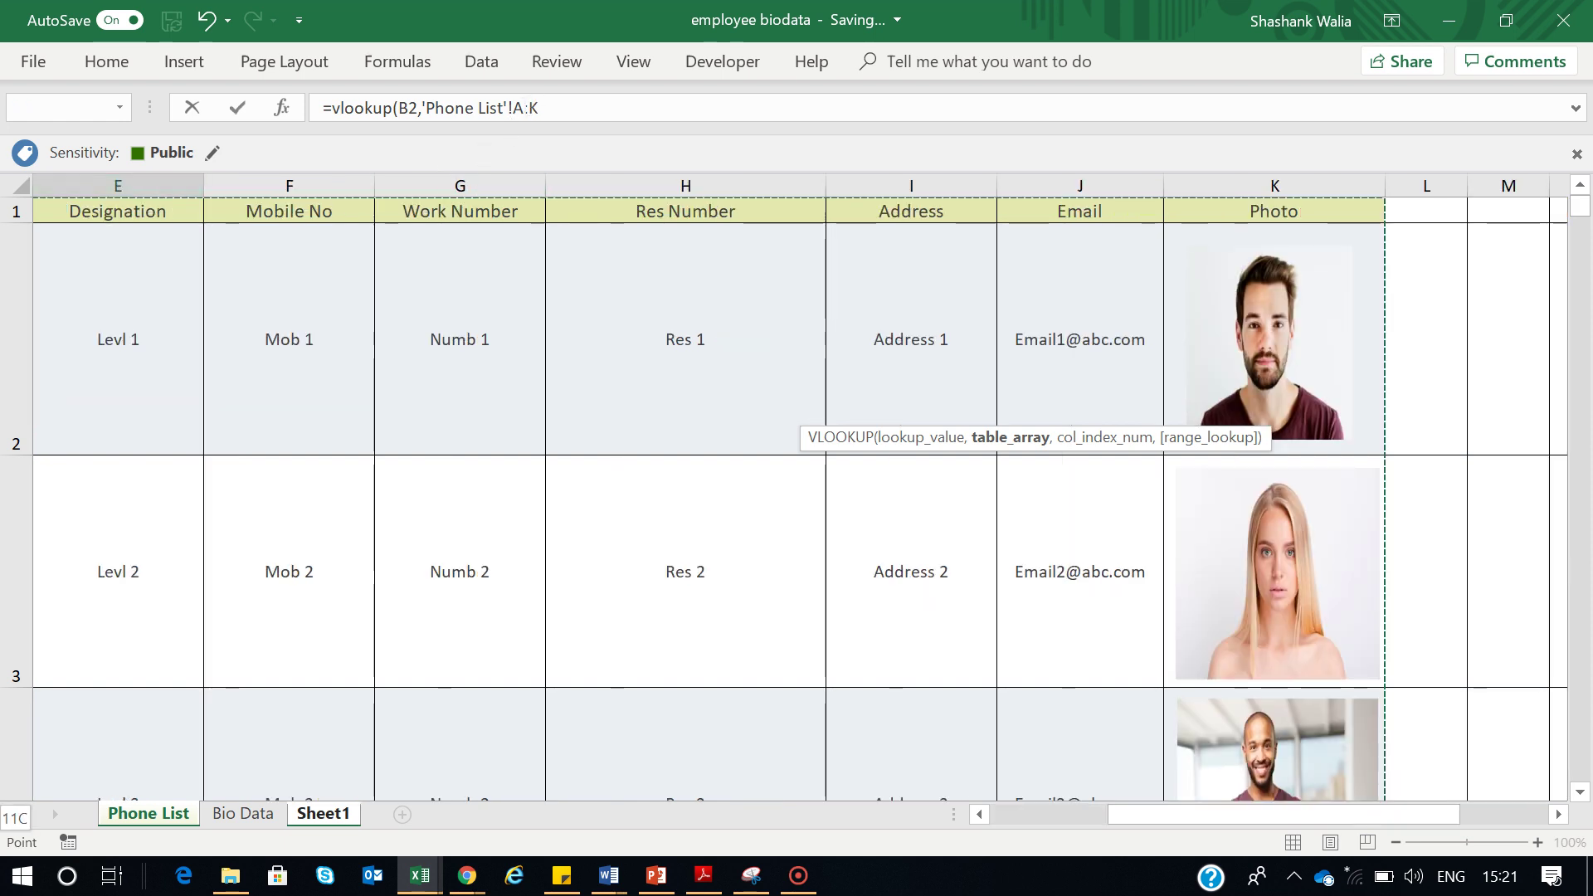
key("F4")
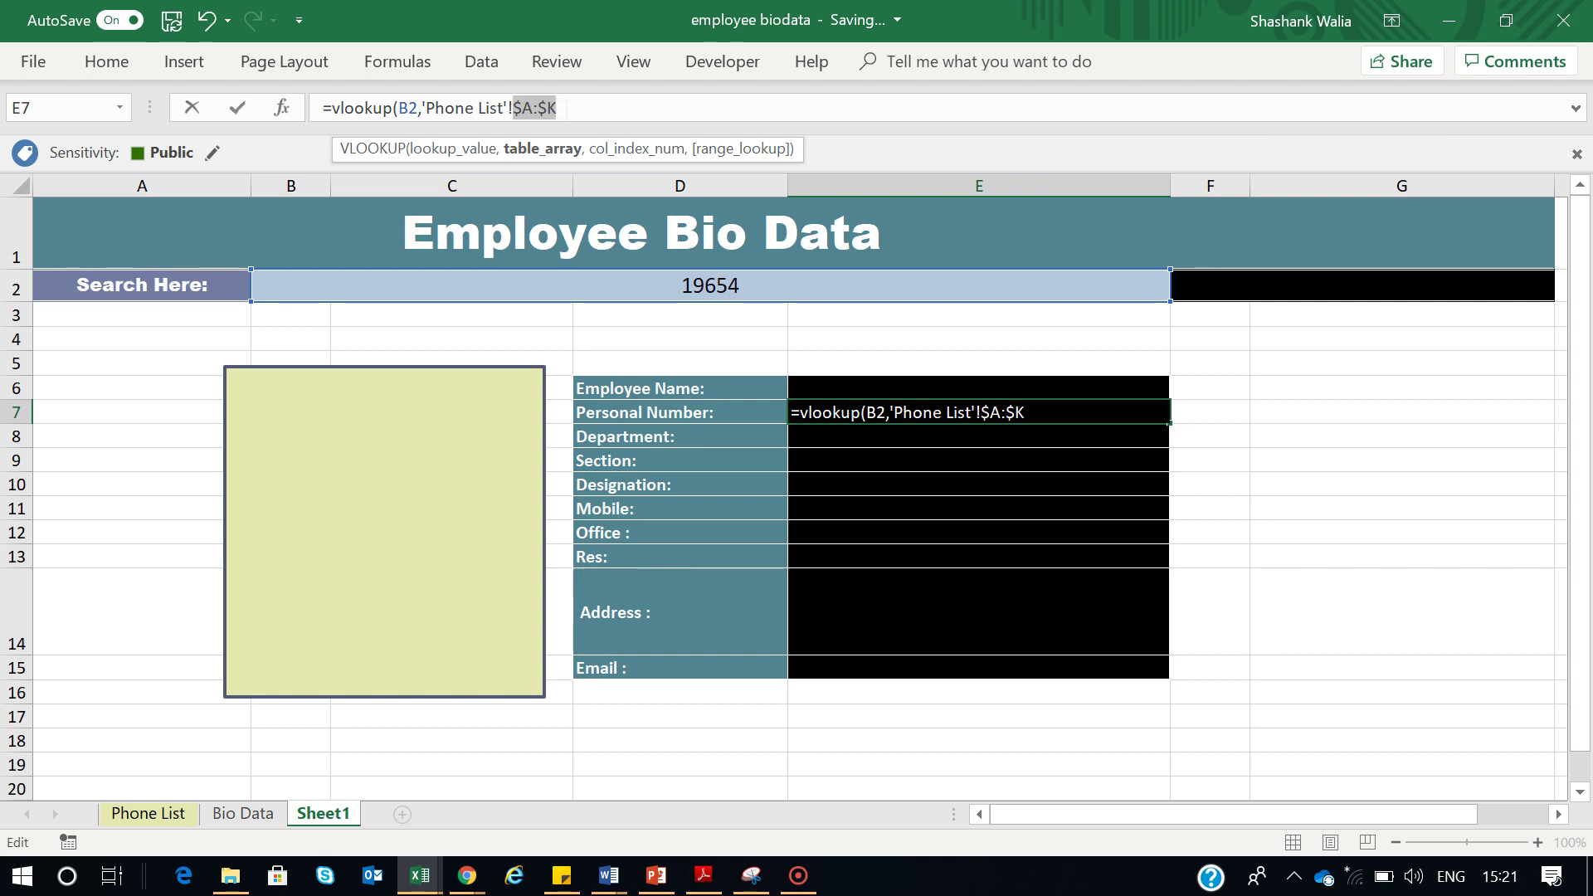
left_click(565, 108)
type(",")
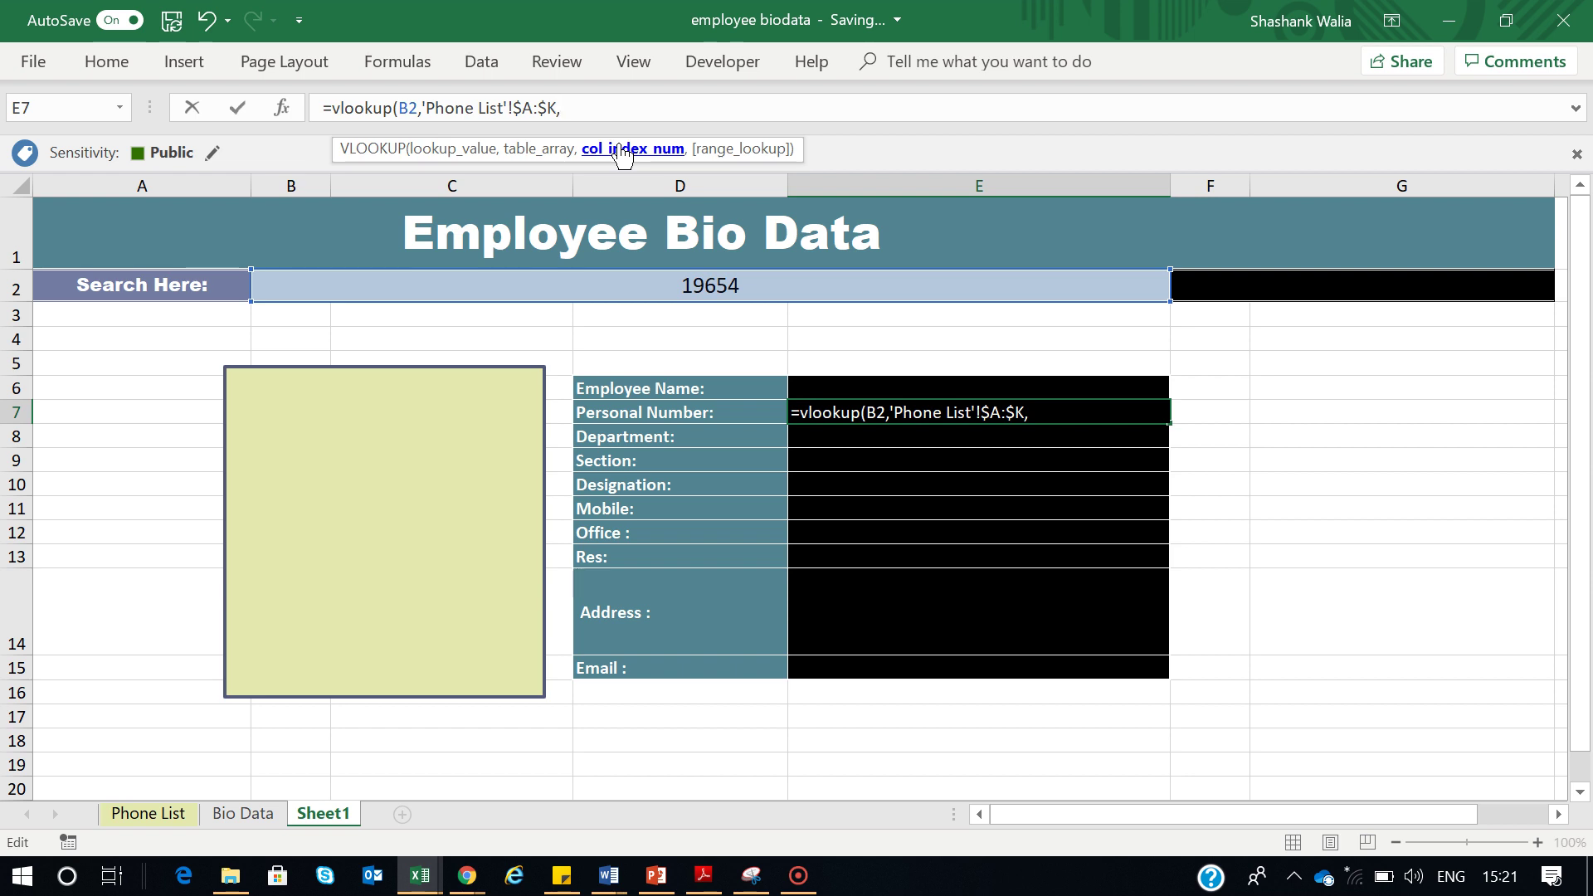
type("1")
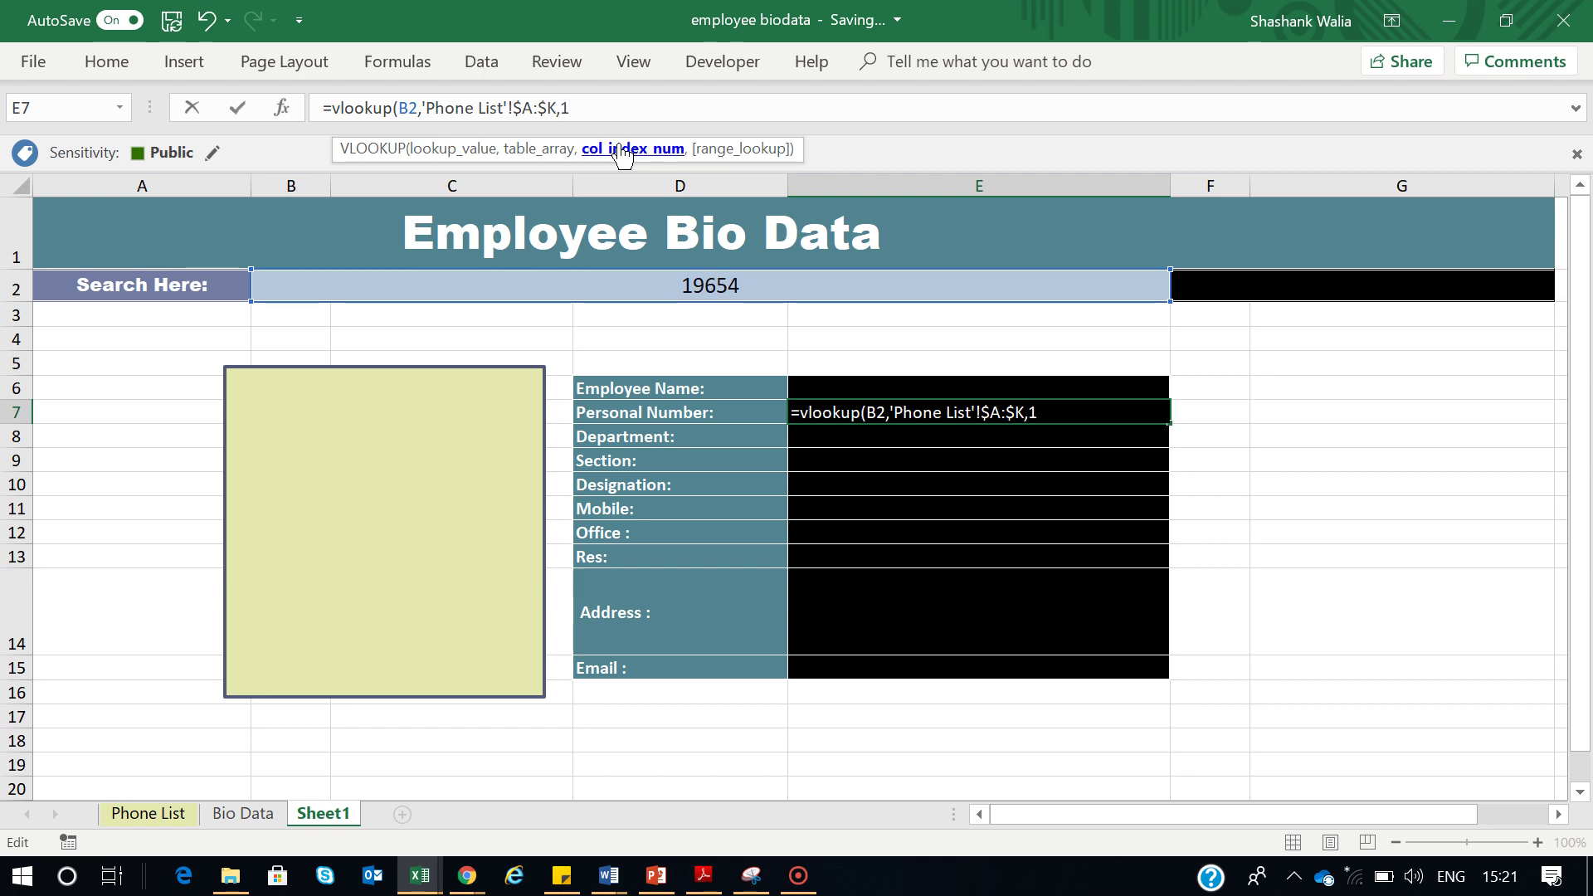
type(",")
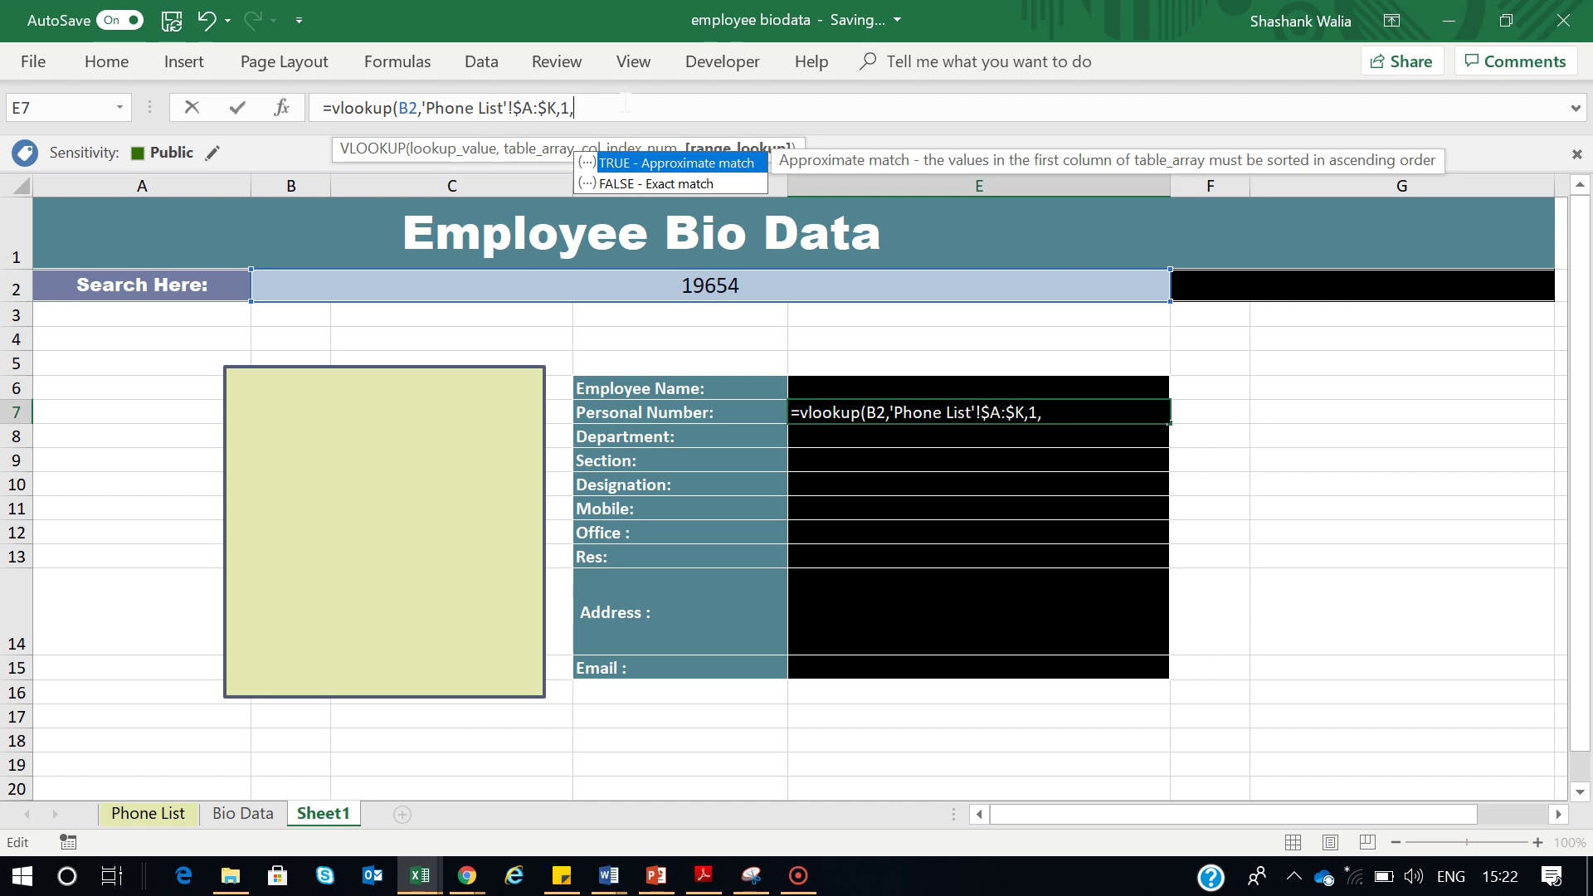
type("0)")
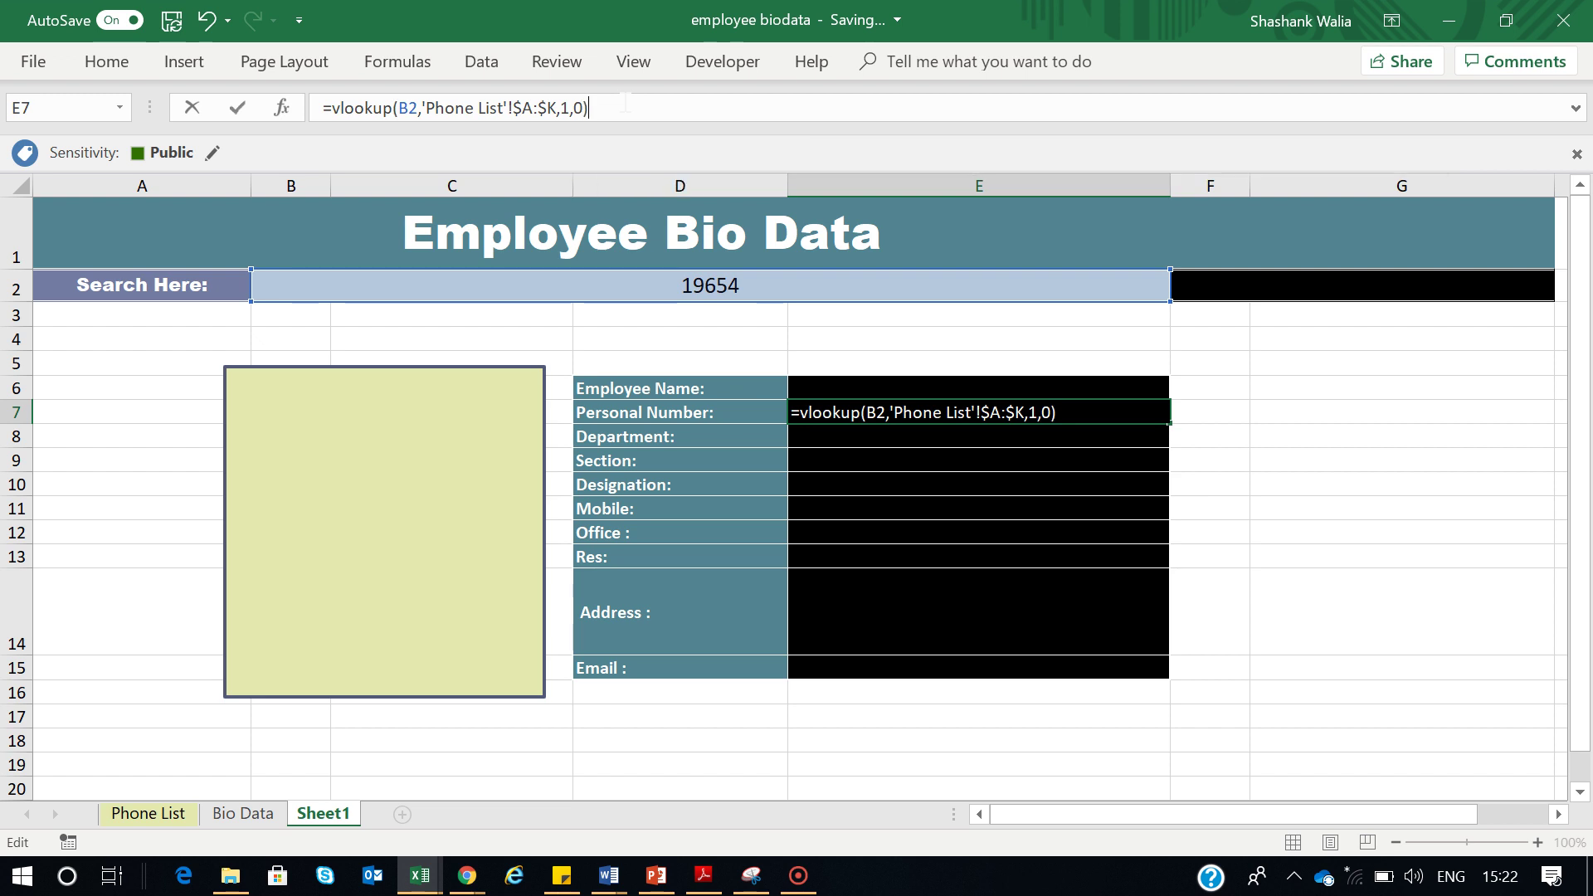
key("Return")
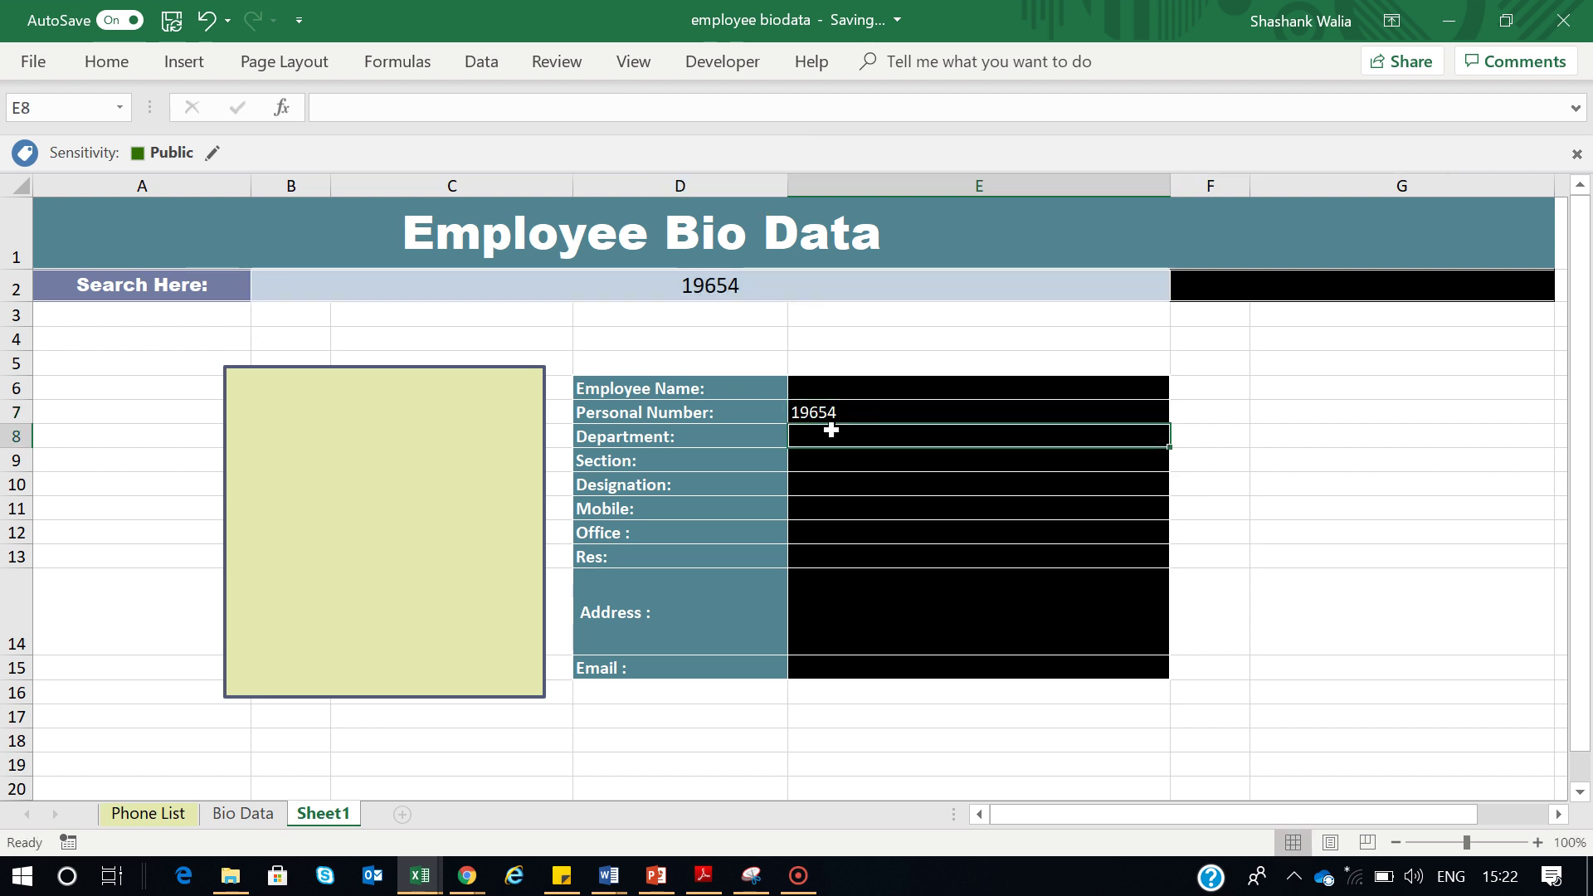
Replace the B2 search with the employee's full name, leaving Personal Number at #N/A.
left_click(722, 283)
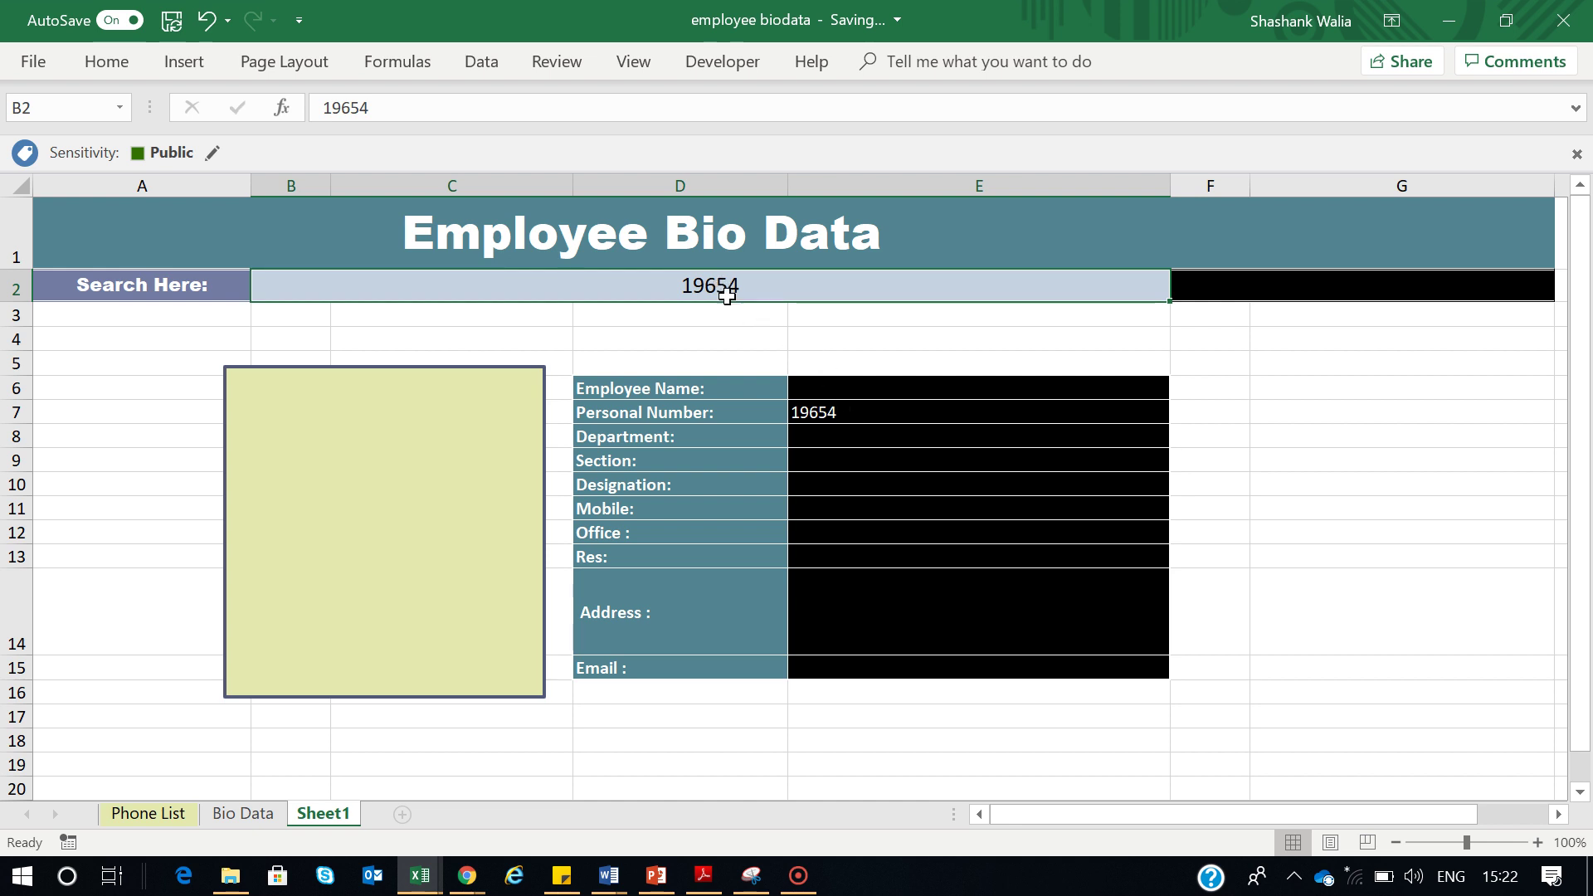
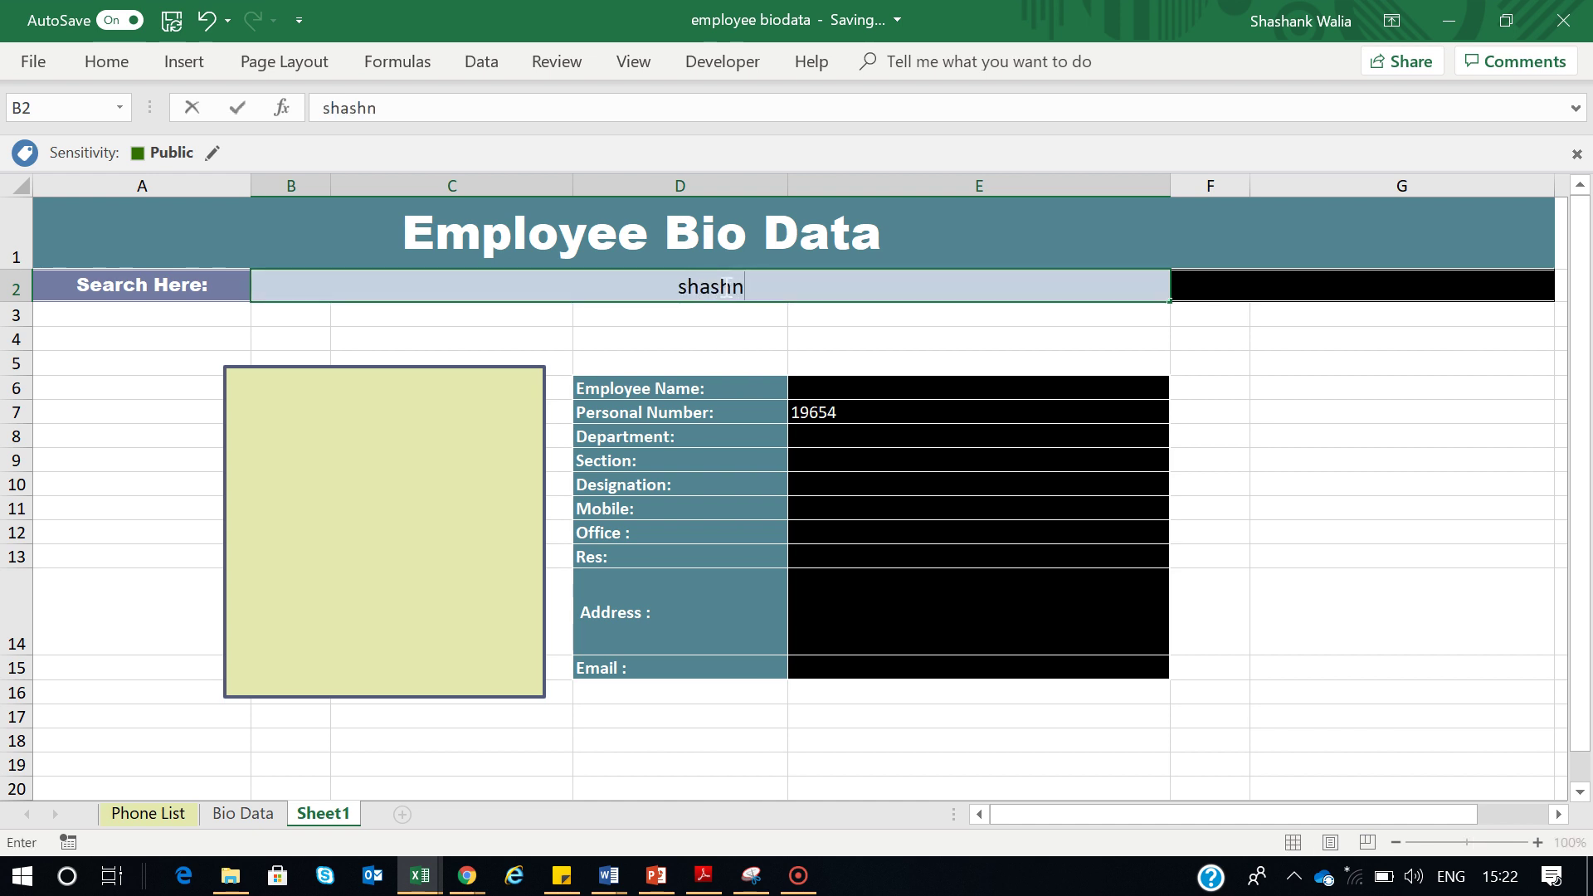
key("Return")
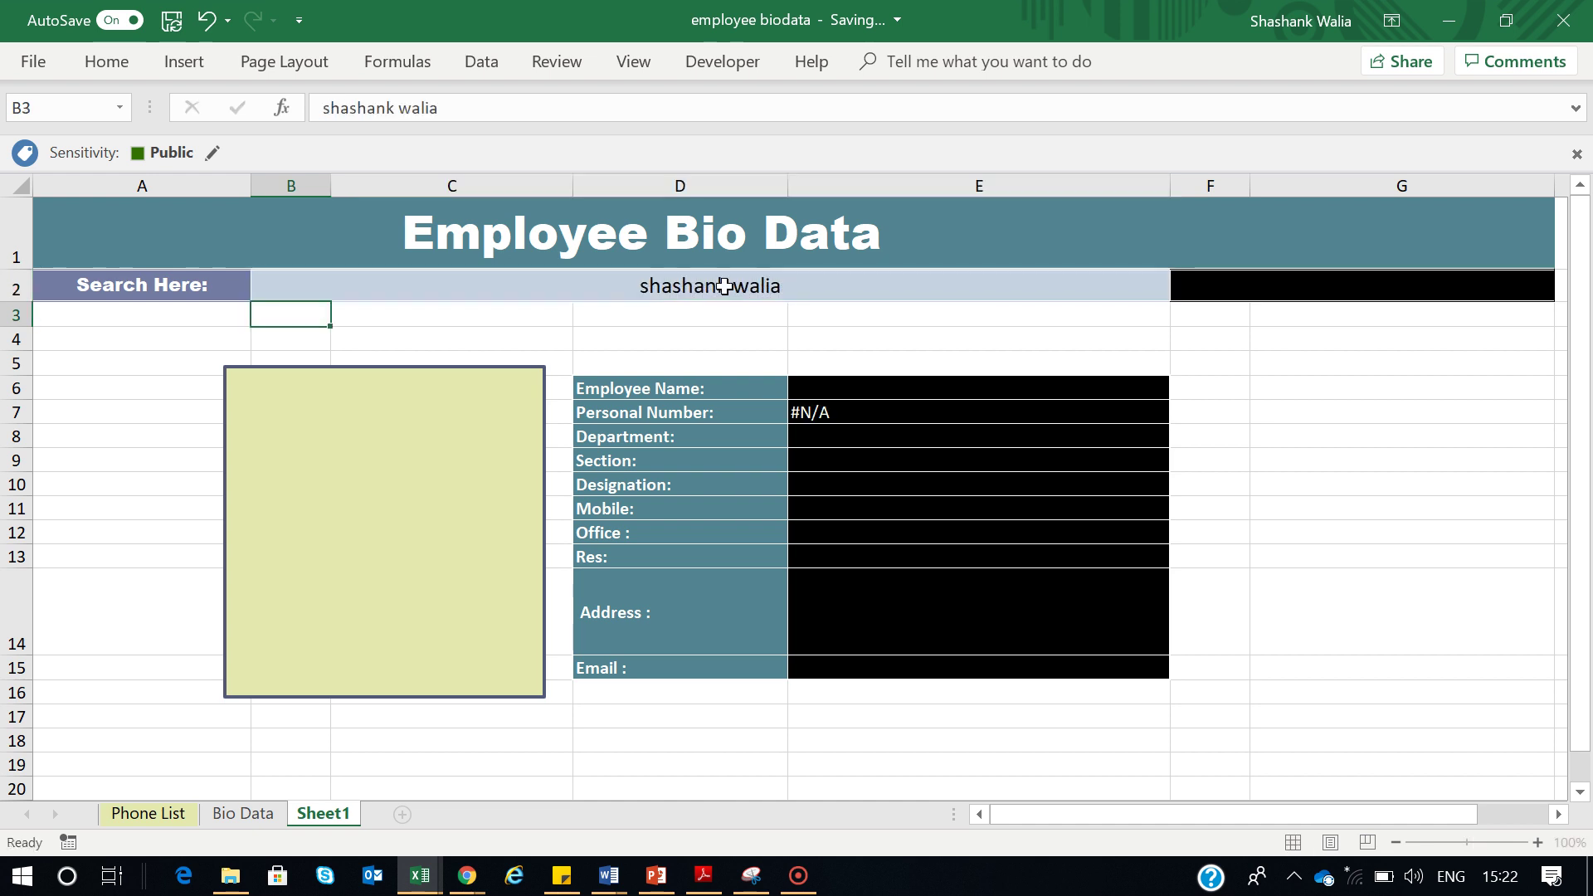
left_click(857, 414)
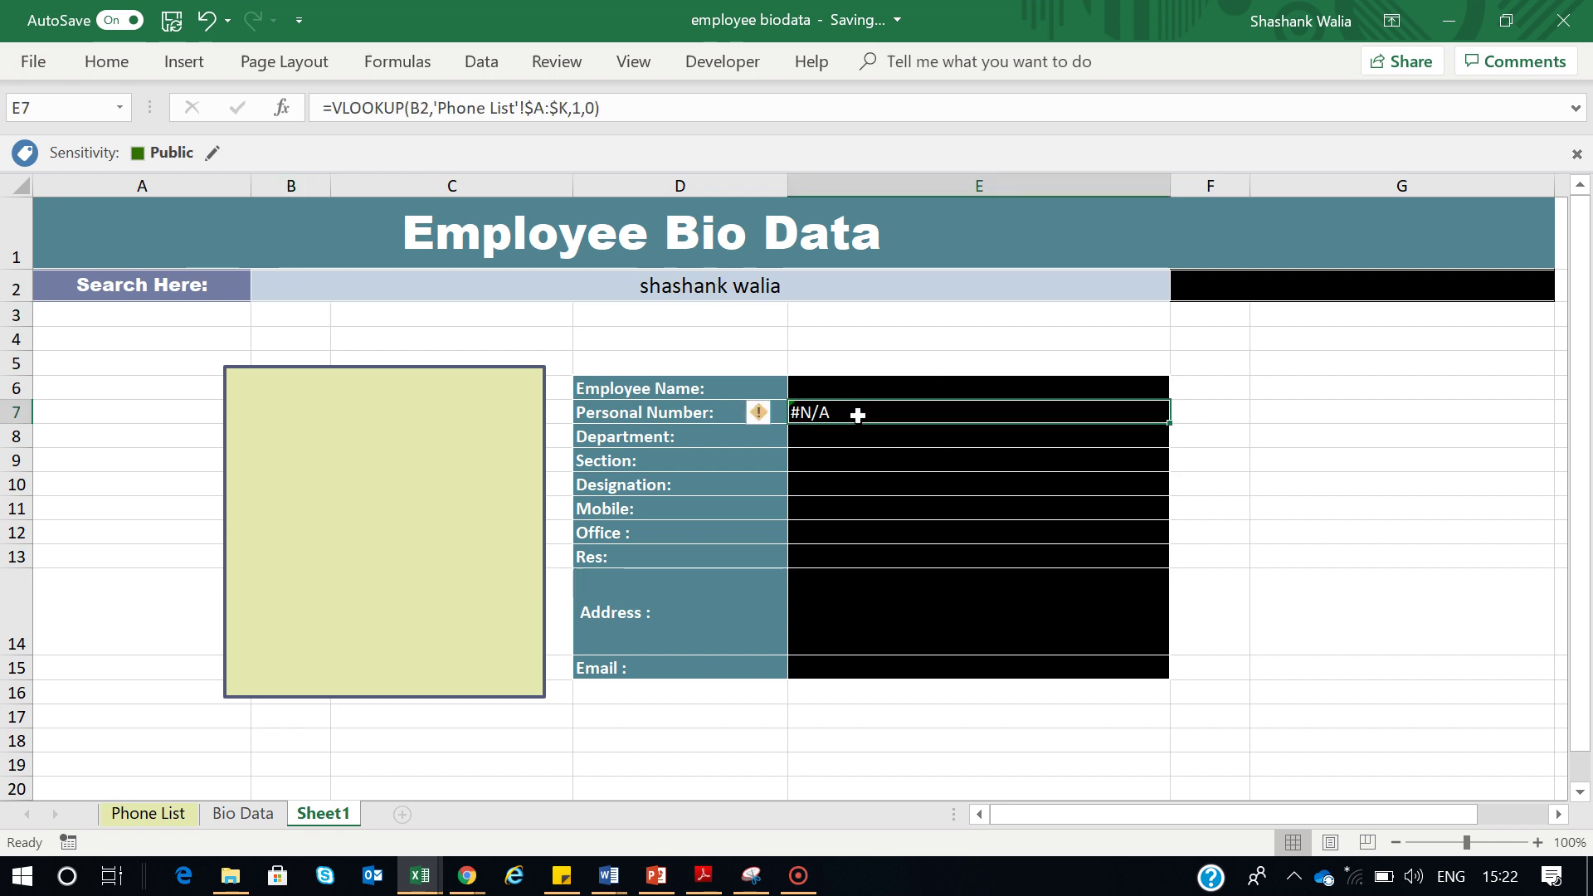
Wrap E7's formula in IFERROR and add INDEX('phone list'!$A:$K, ahead of the VLOOKUP.
double_click(857, 413)
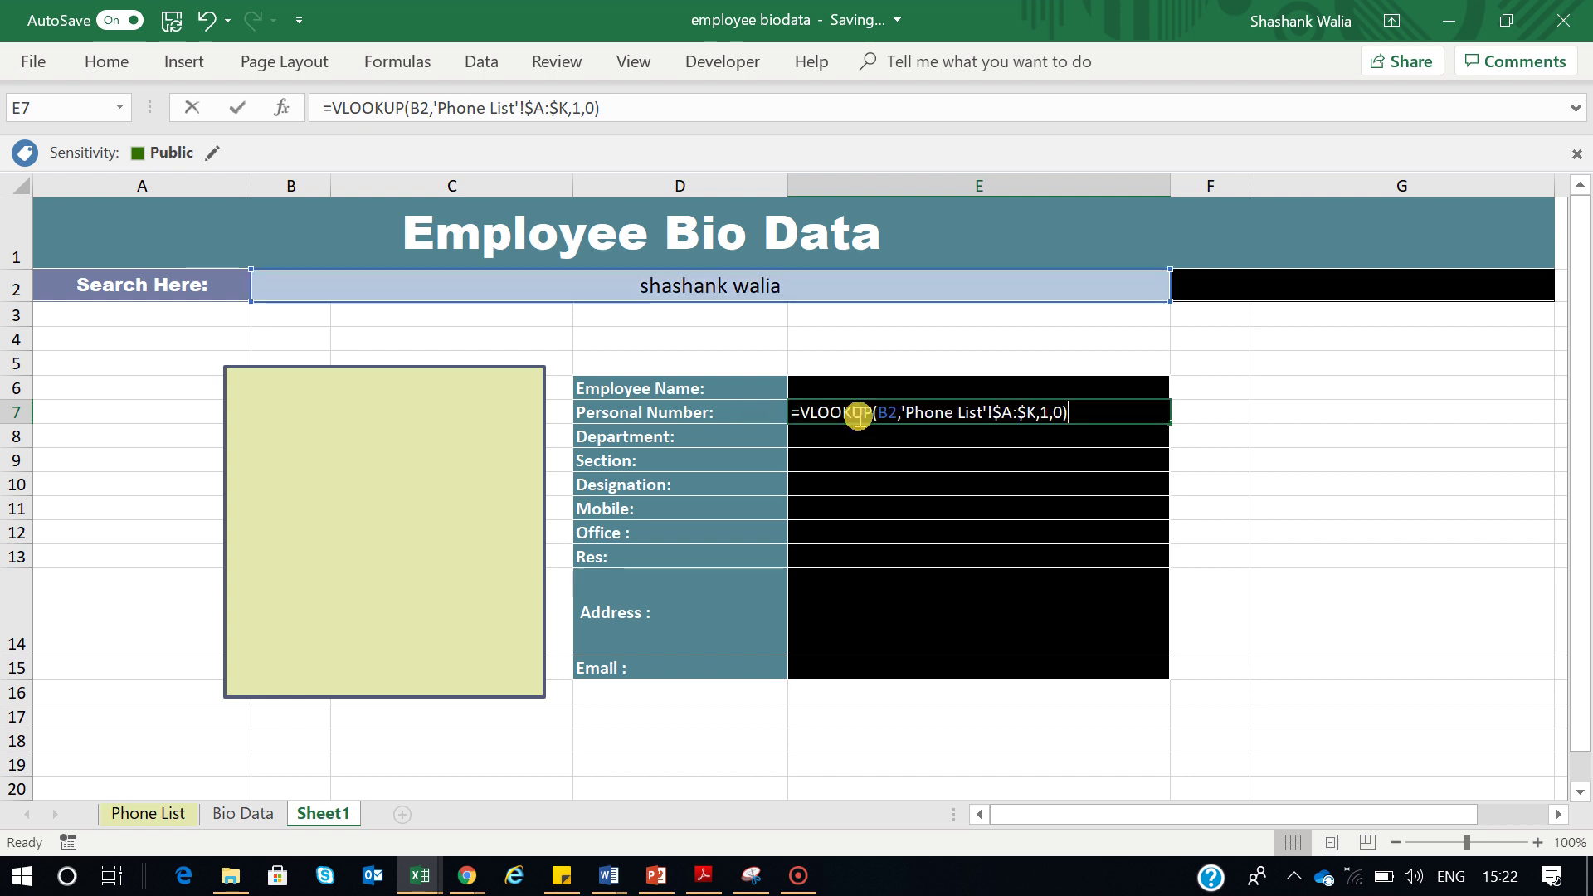
left_click(624, 107)
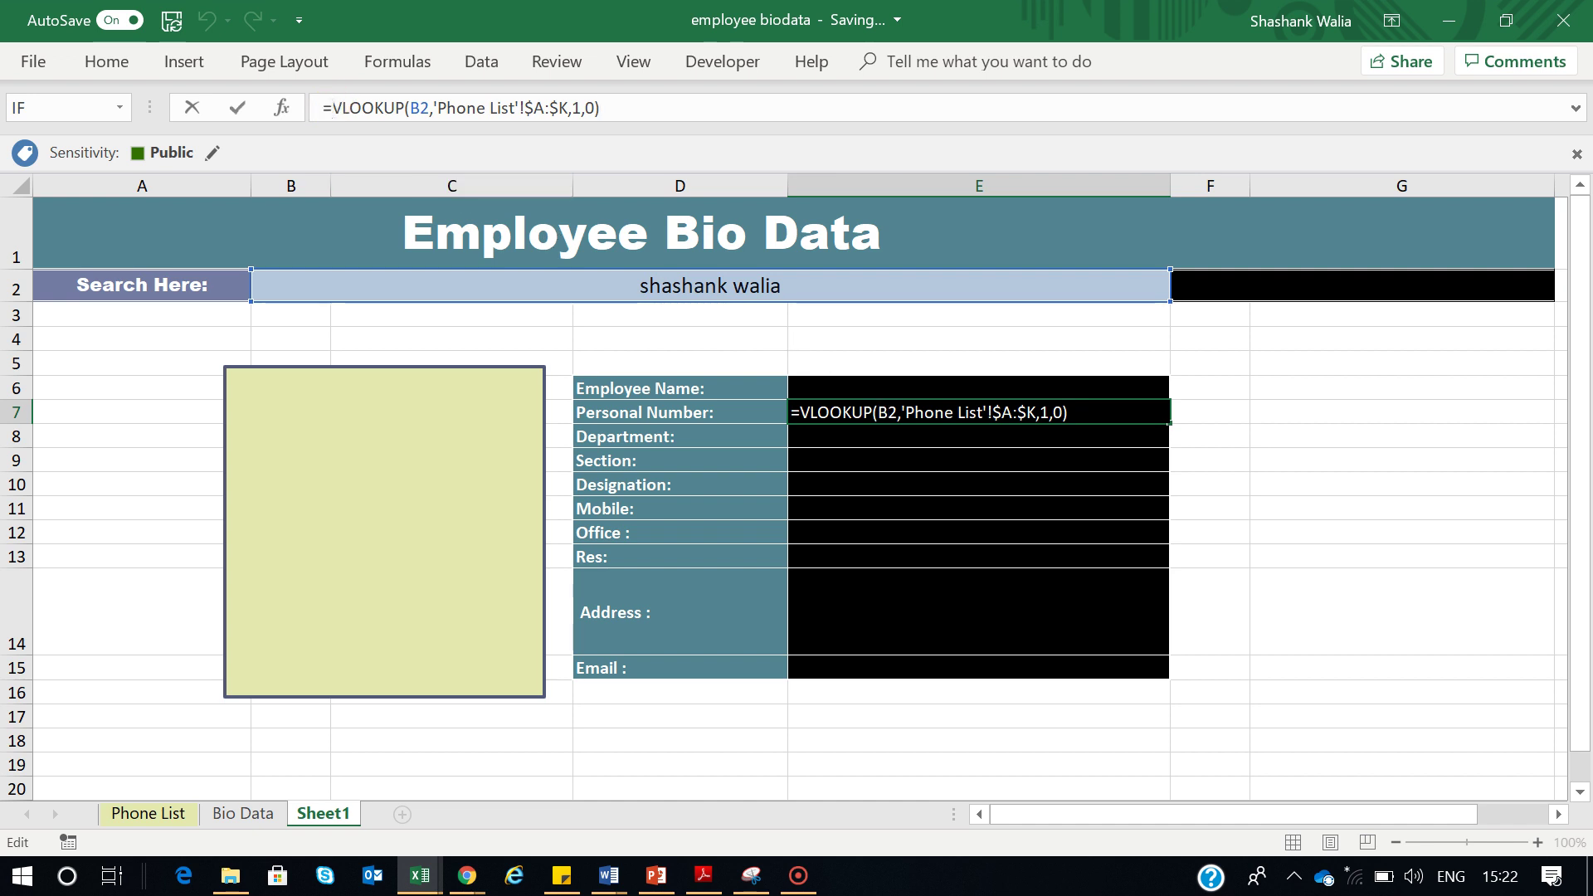
type("iferror")
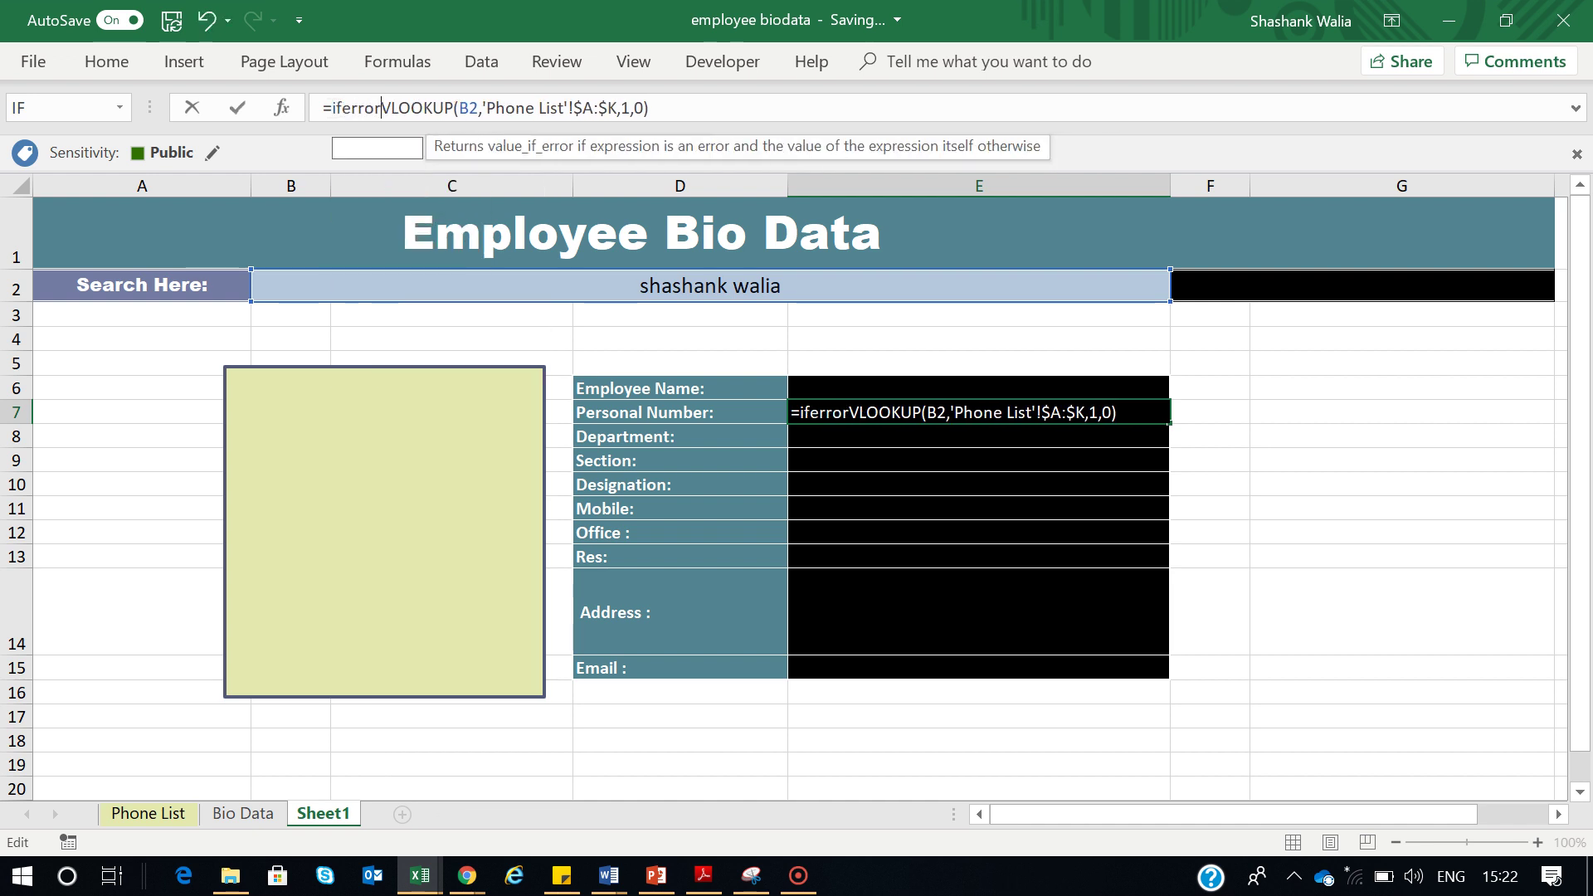
type("(")
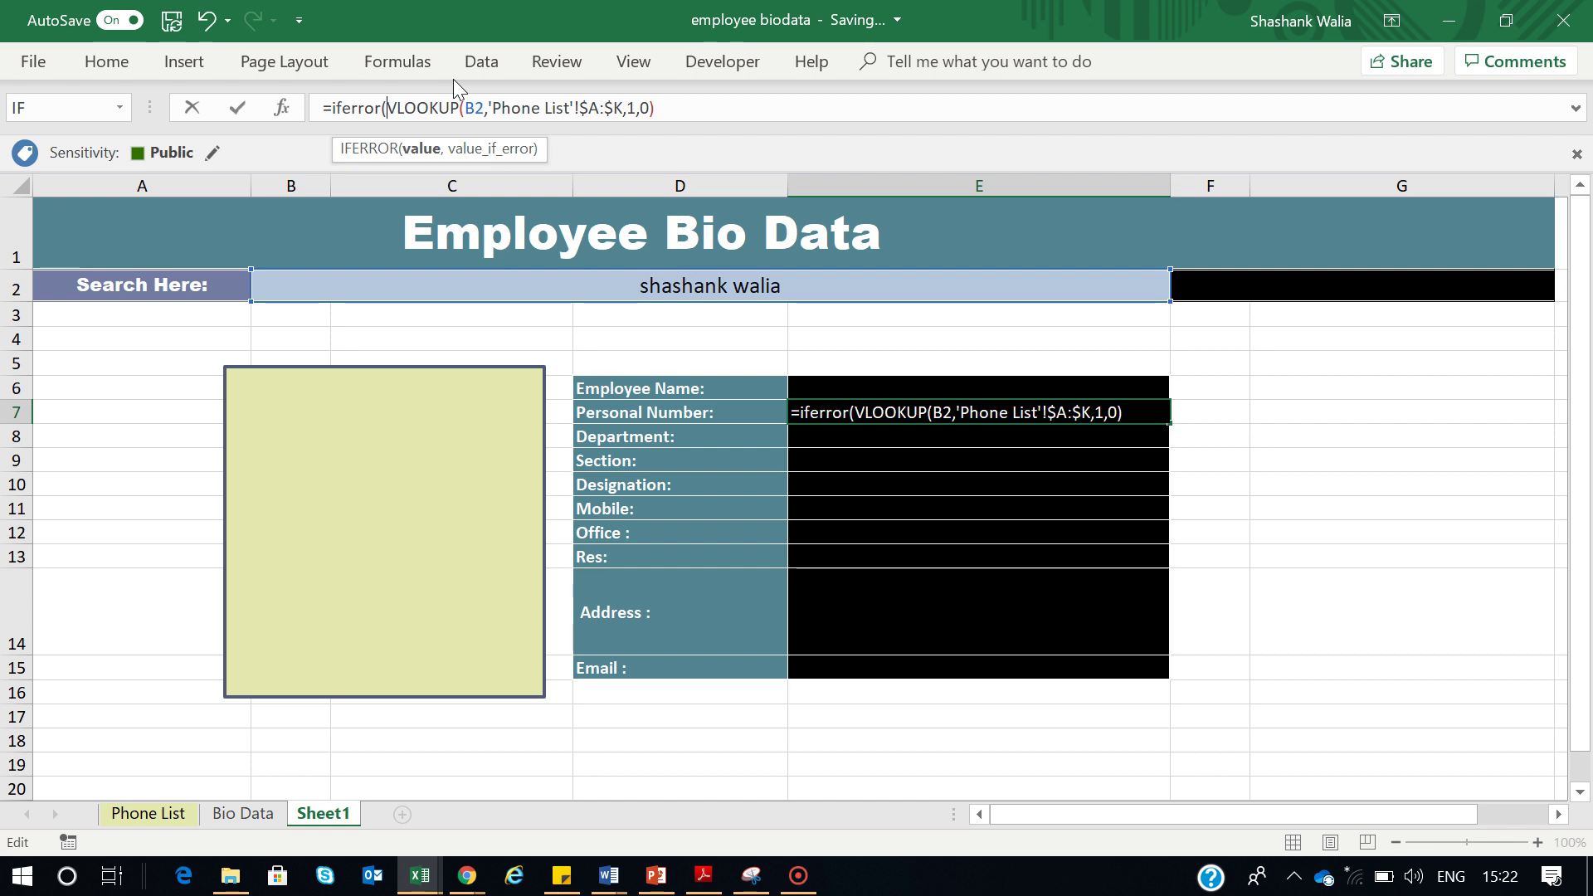
key("End")
type("indec")
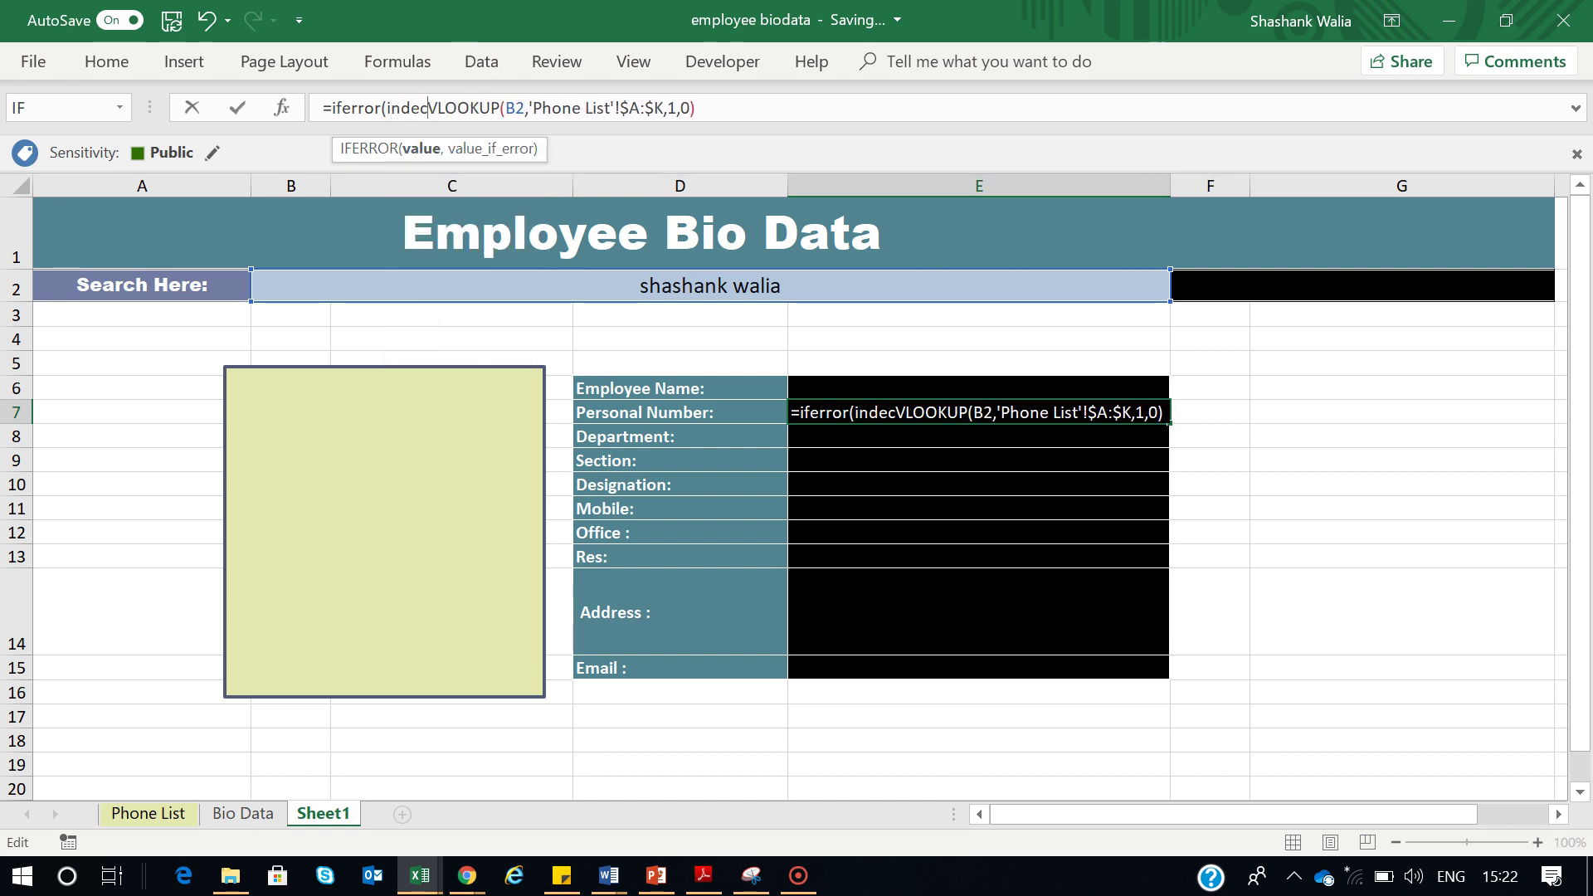
key("BackSpace")
type("x")
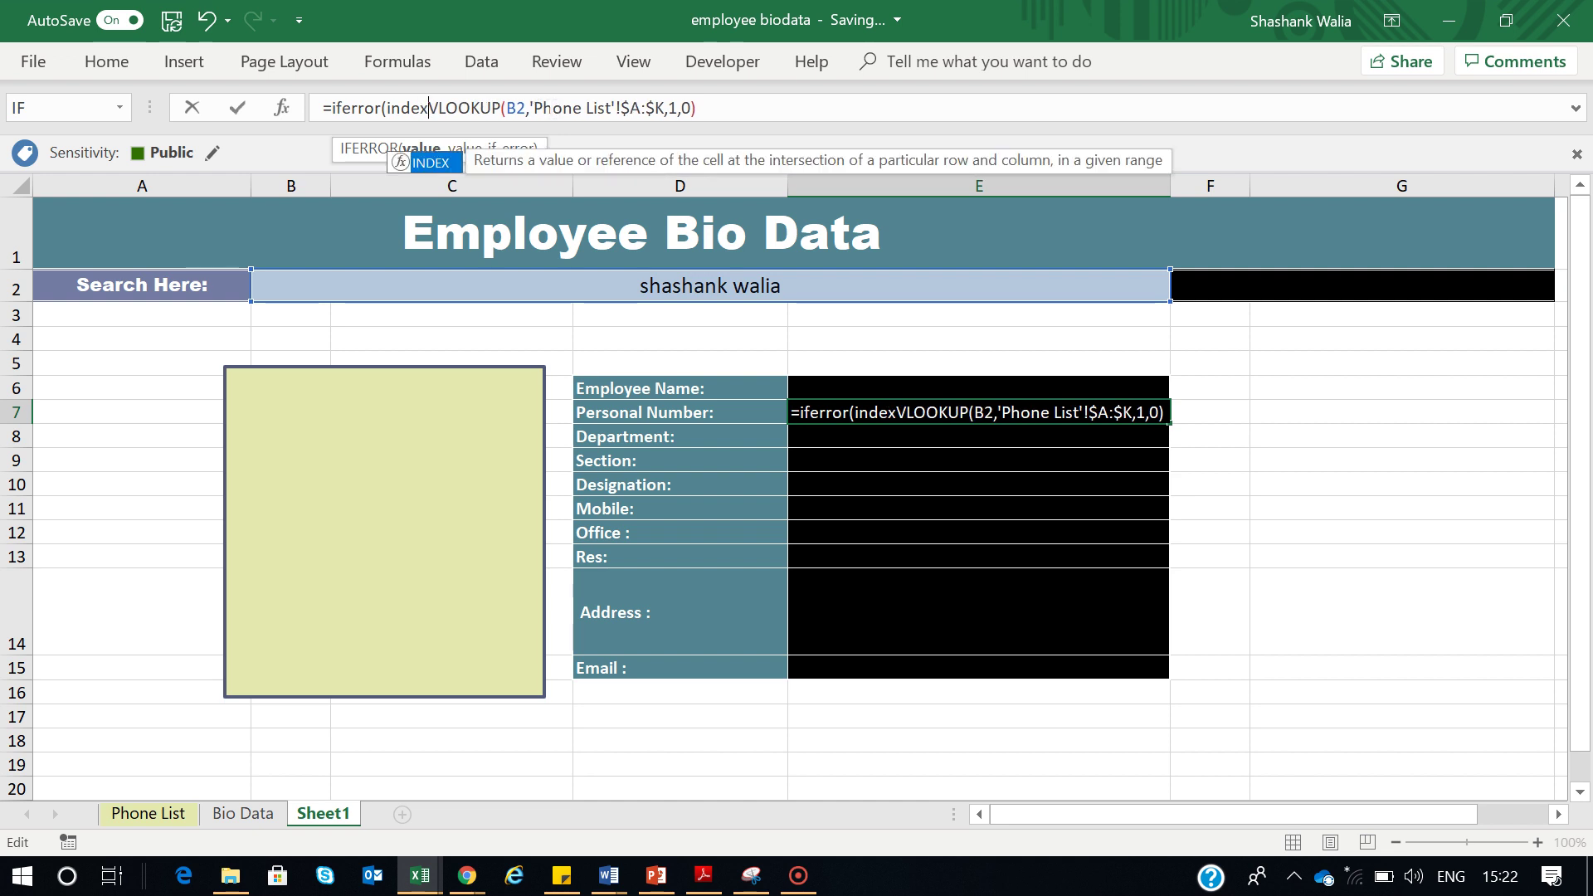
type("(")
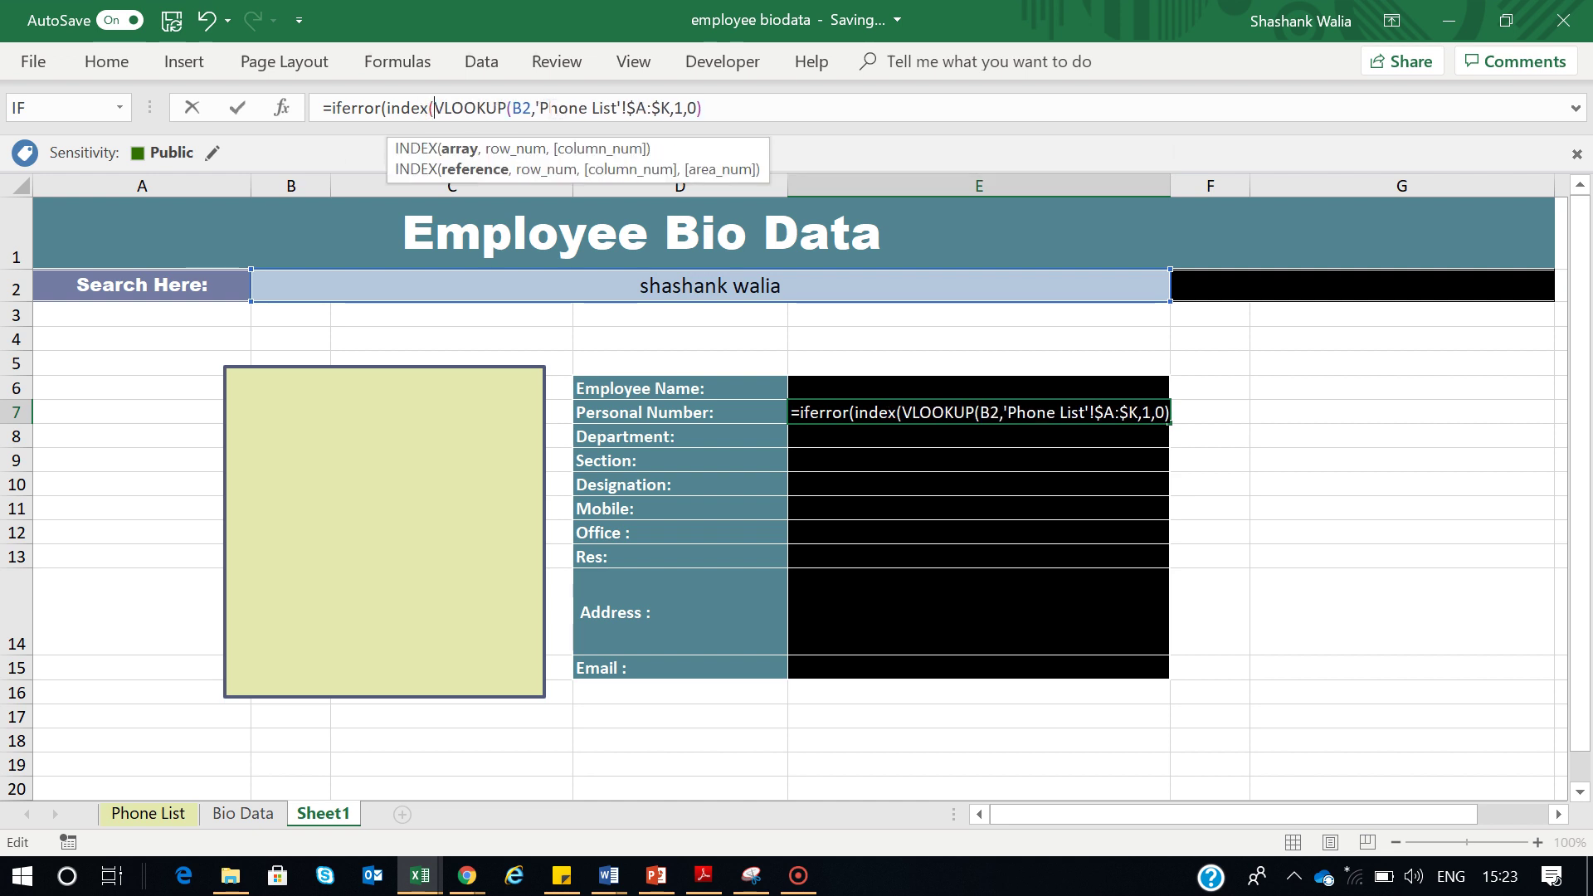
type("'phone")
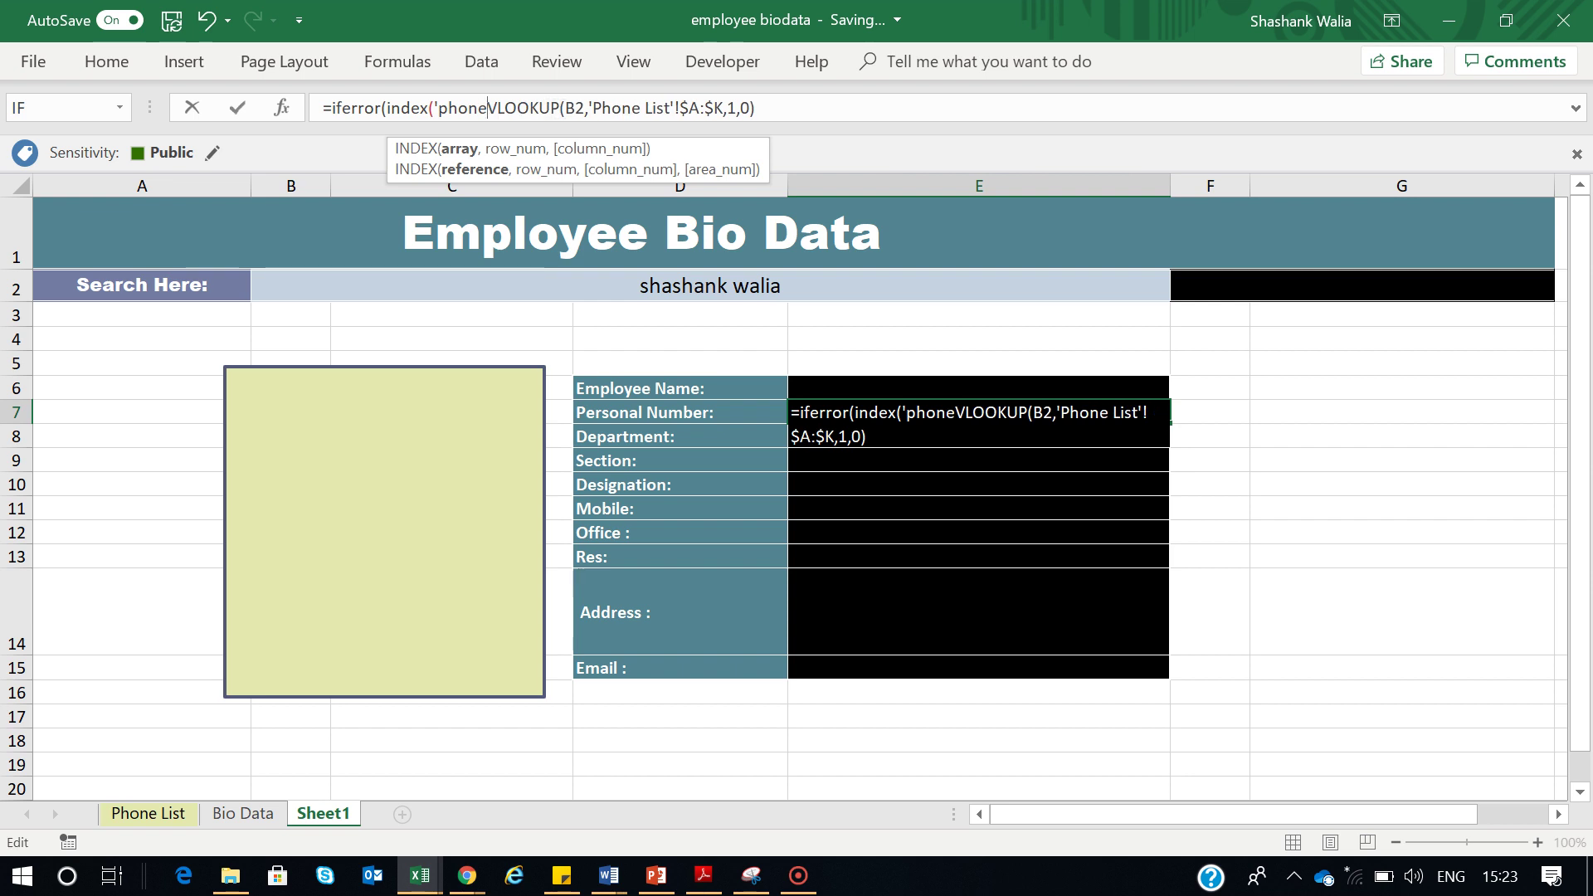
type(" list")
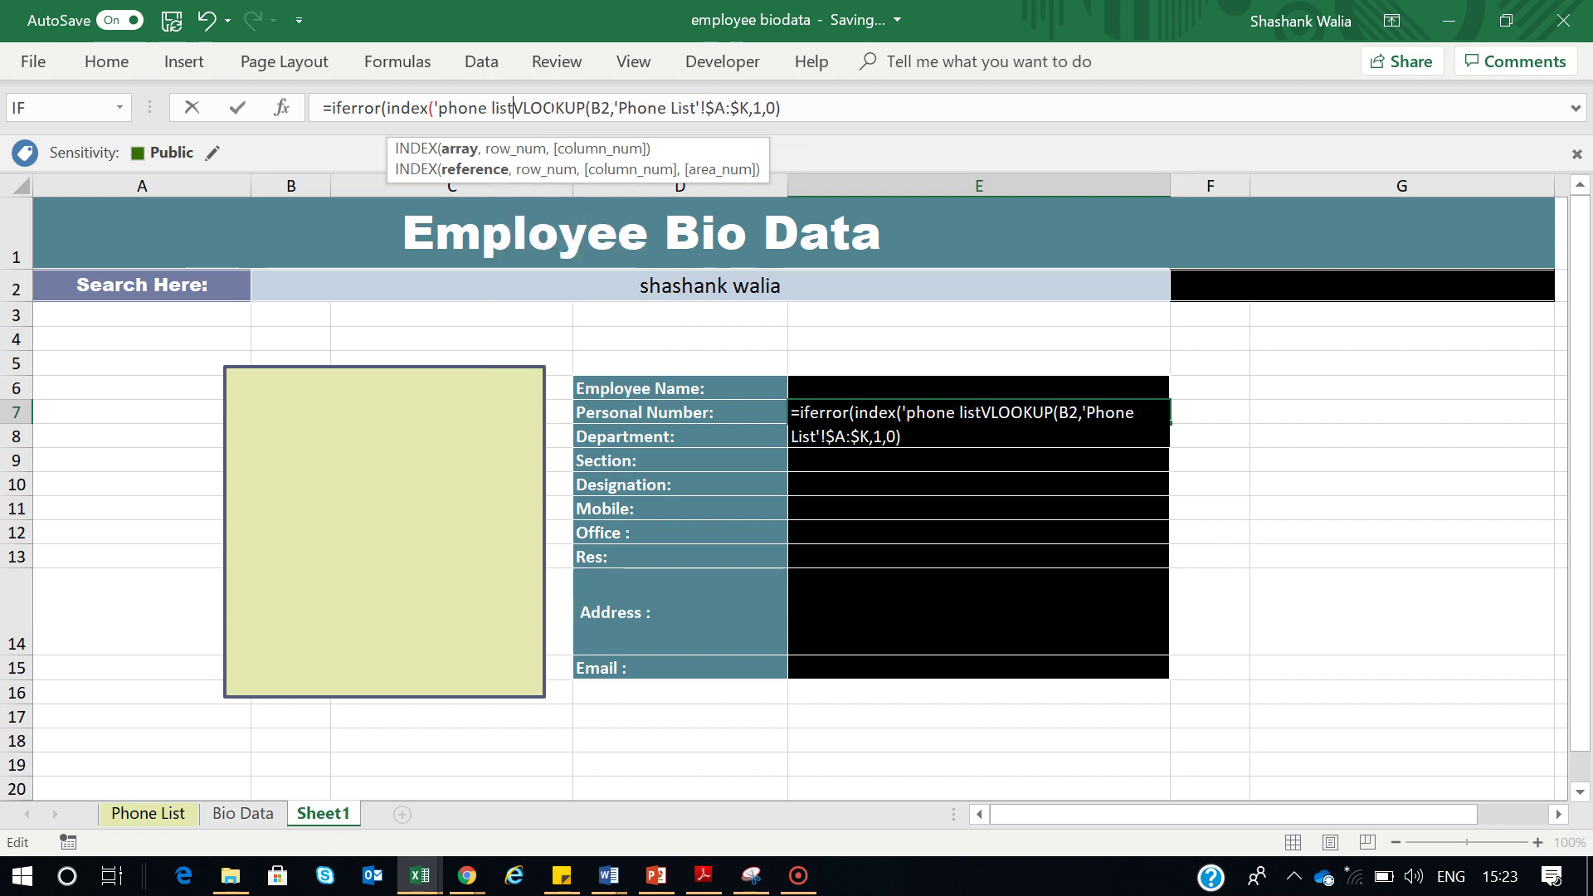
type("'")
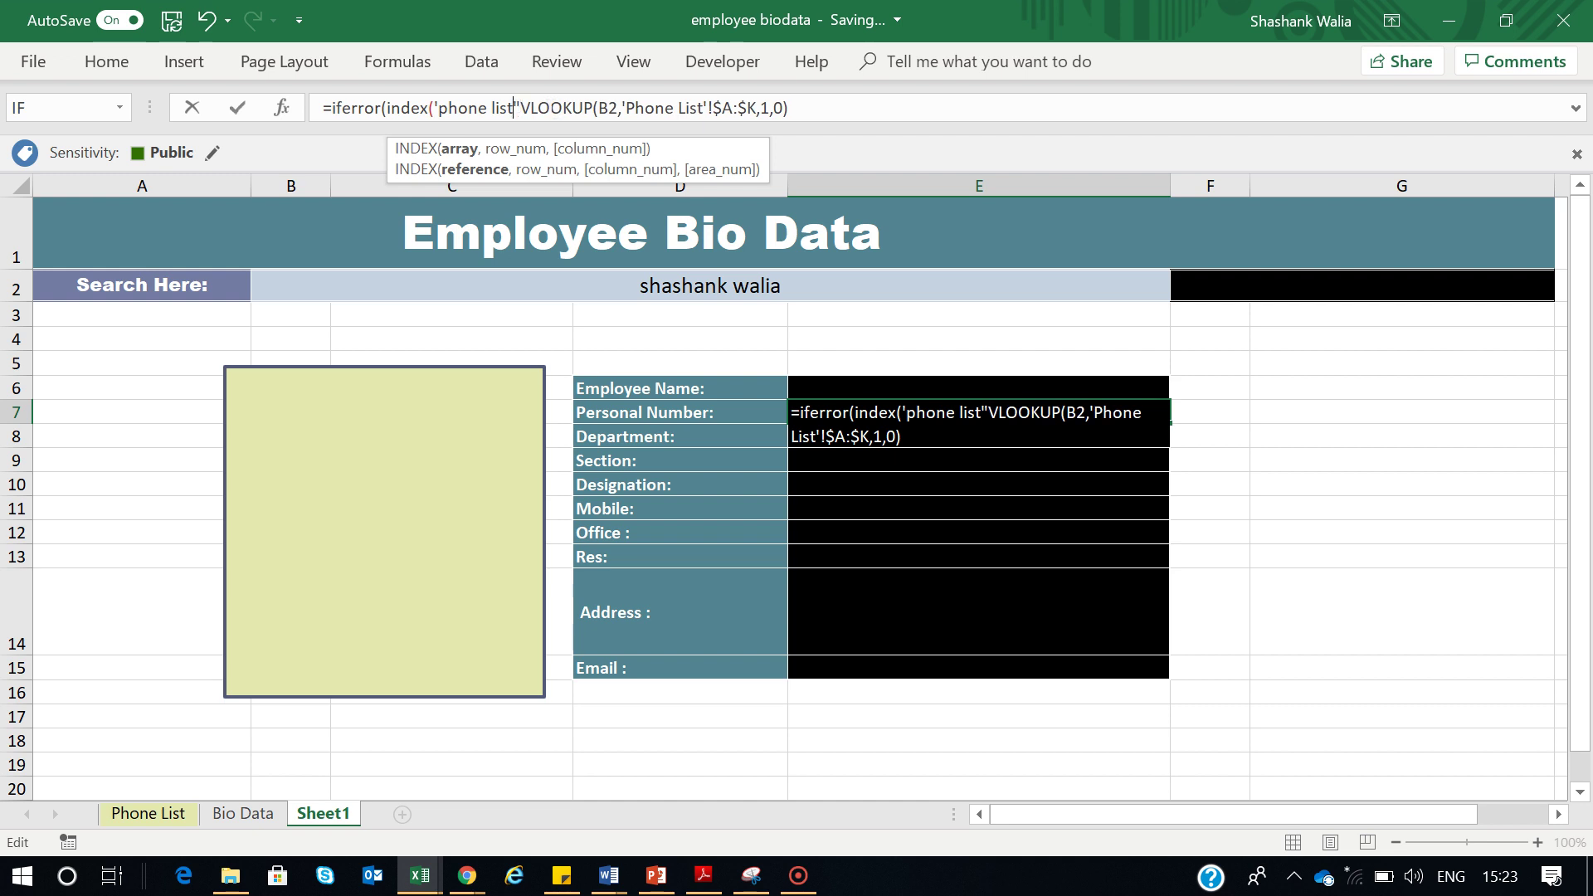
type("!")
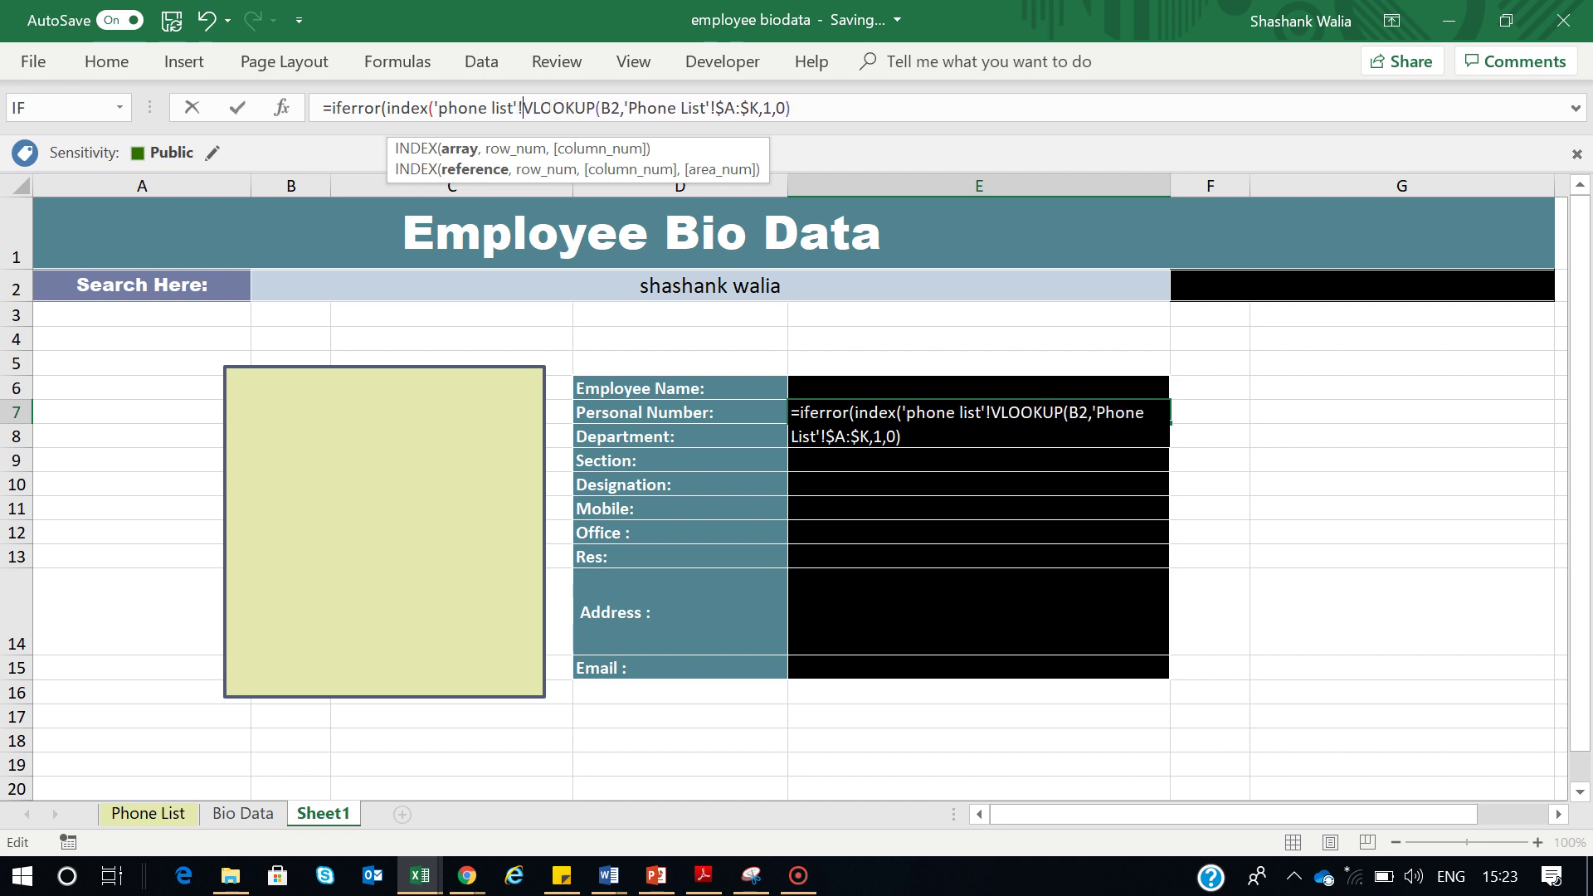
type(" A:K")
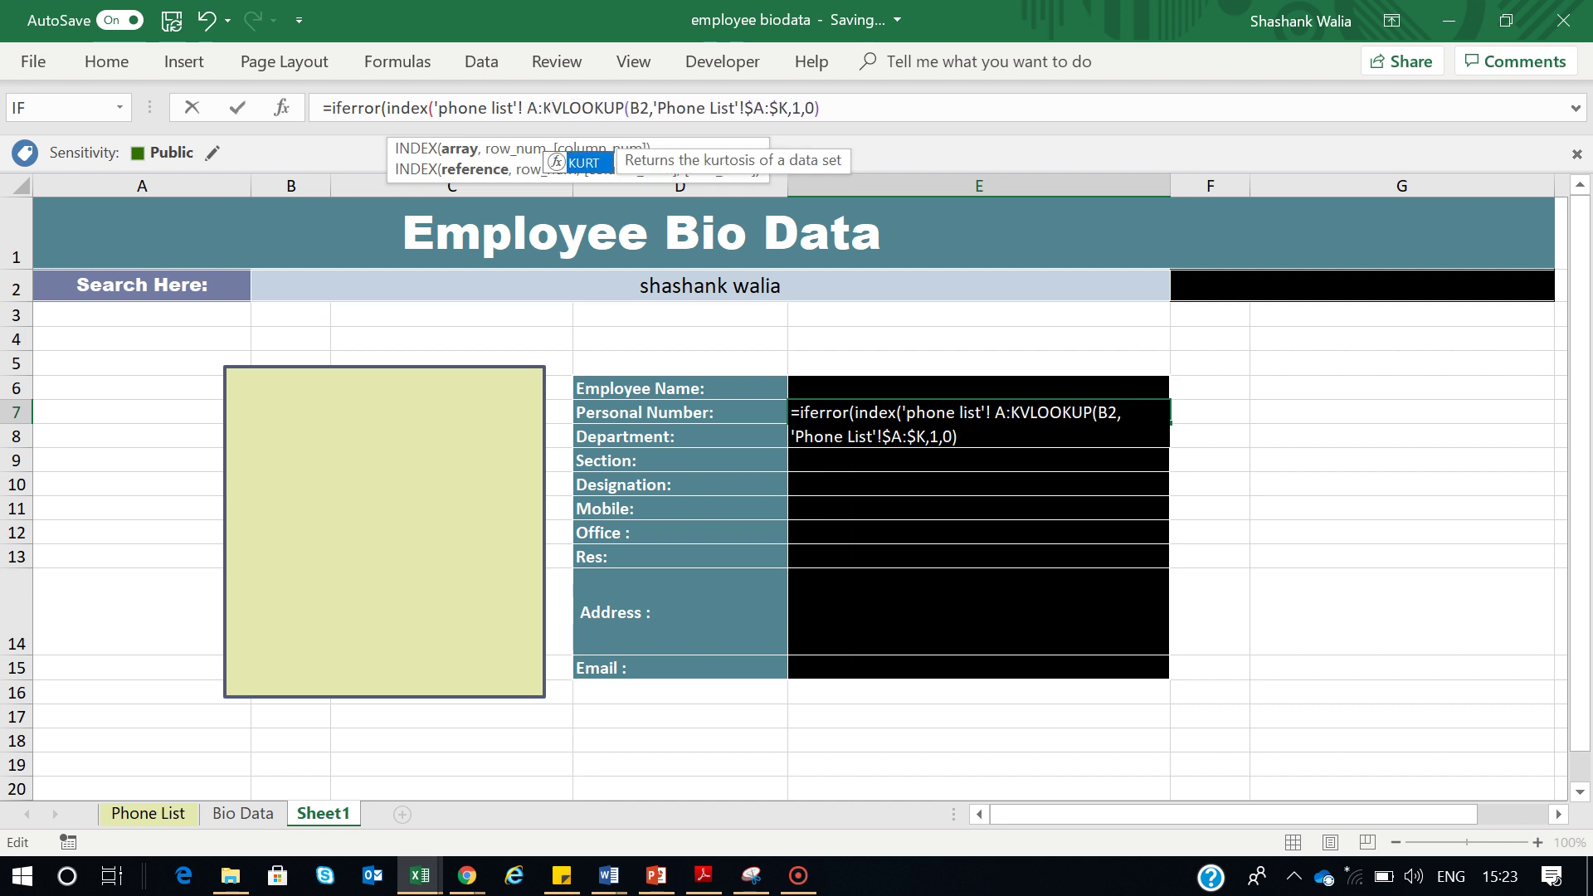
left_click(536, 108)
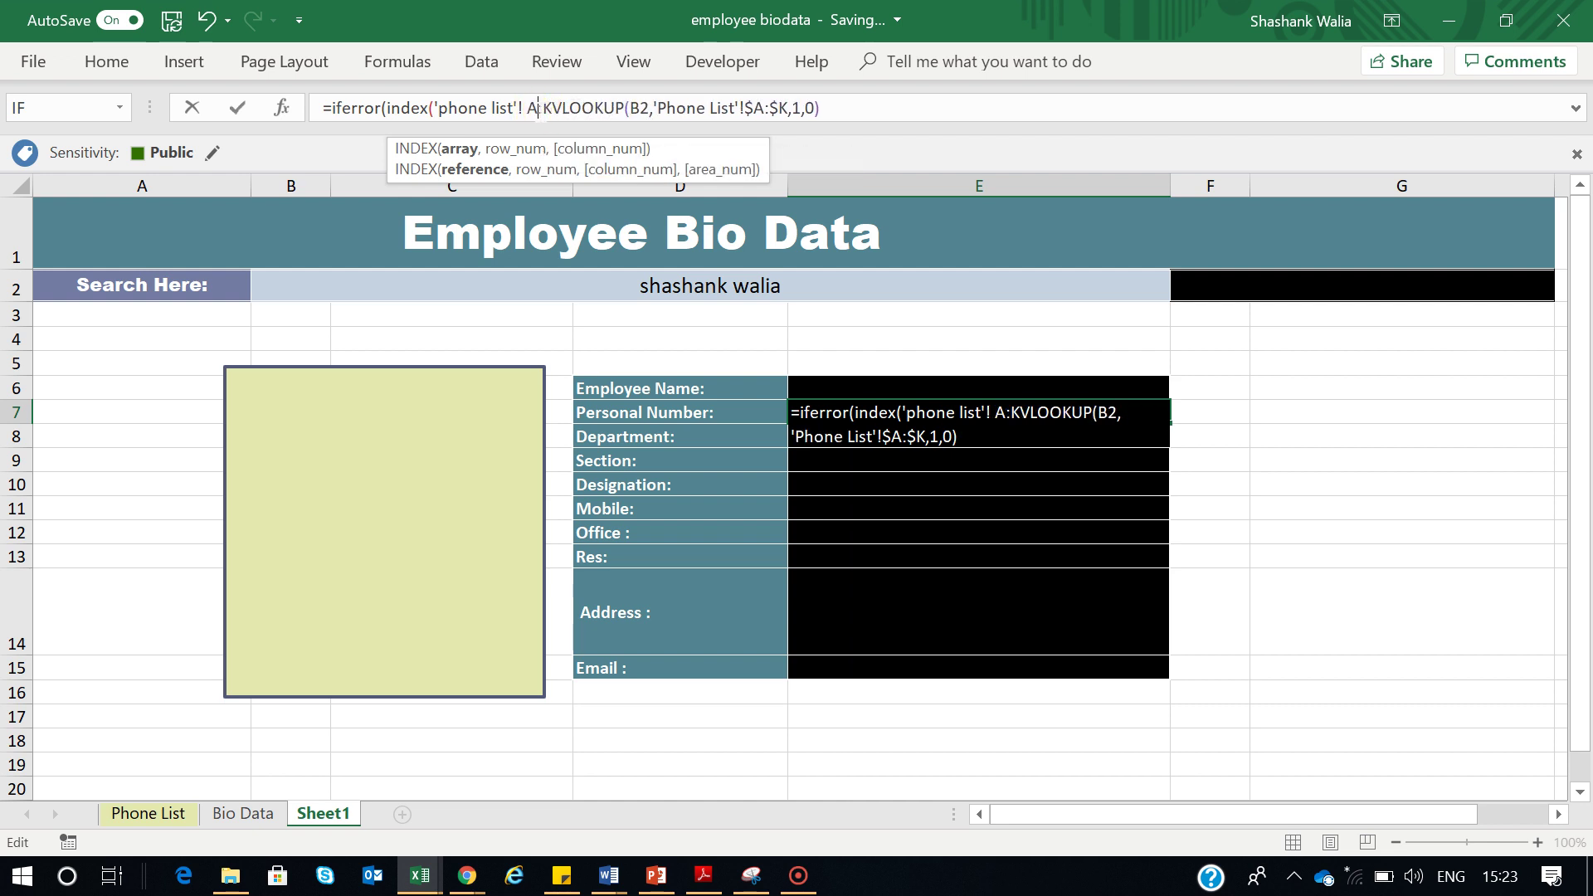
left_click(564, 108)
type(",")
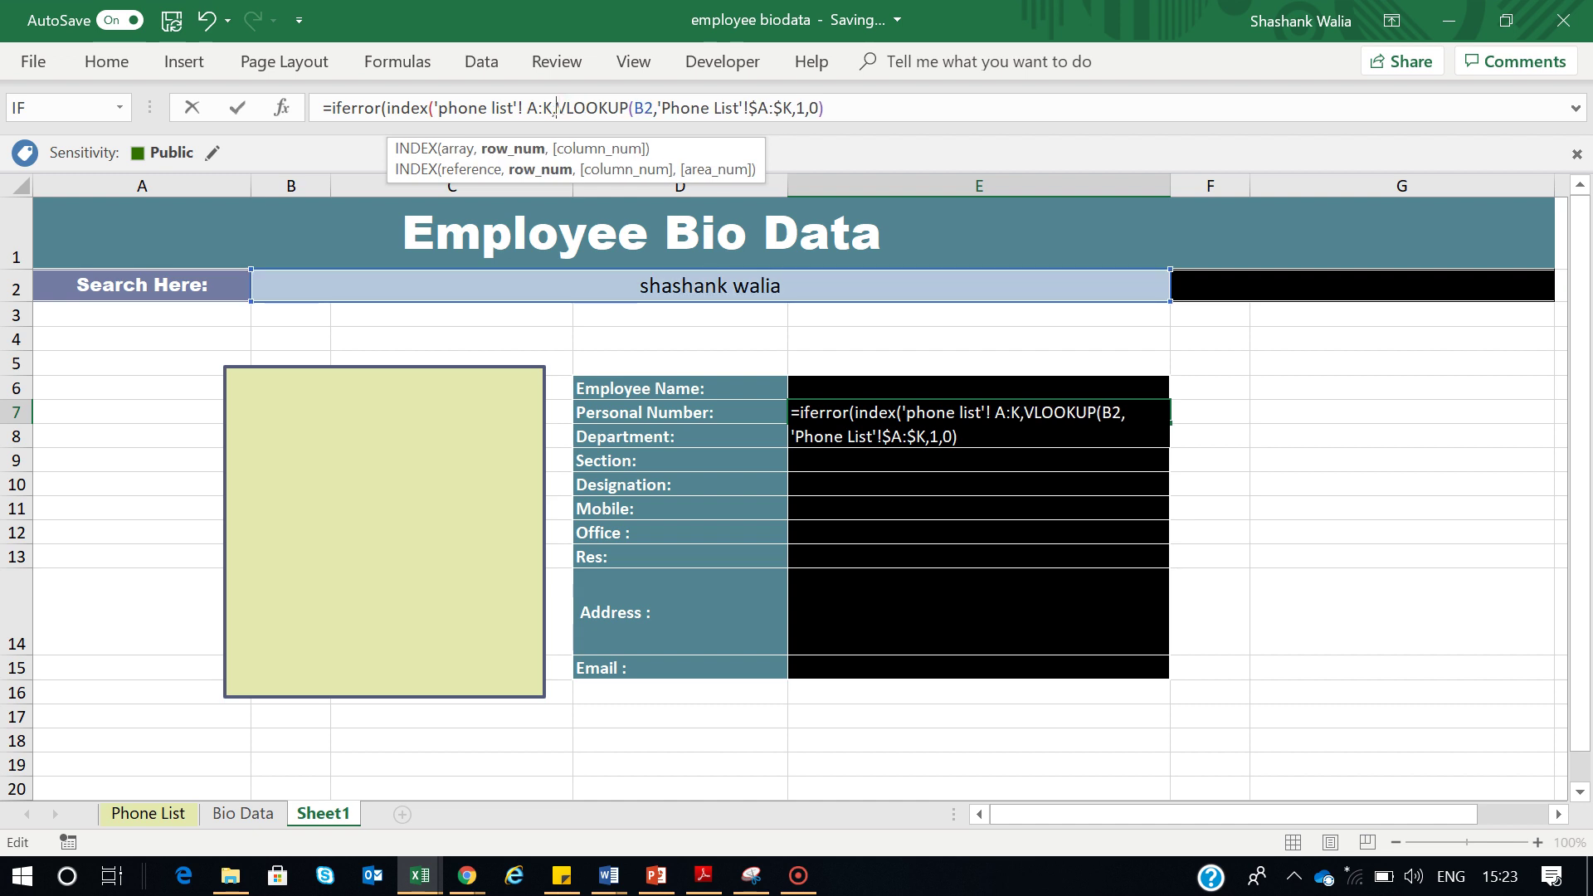
key("F4")
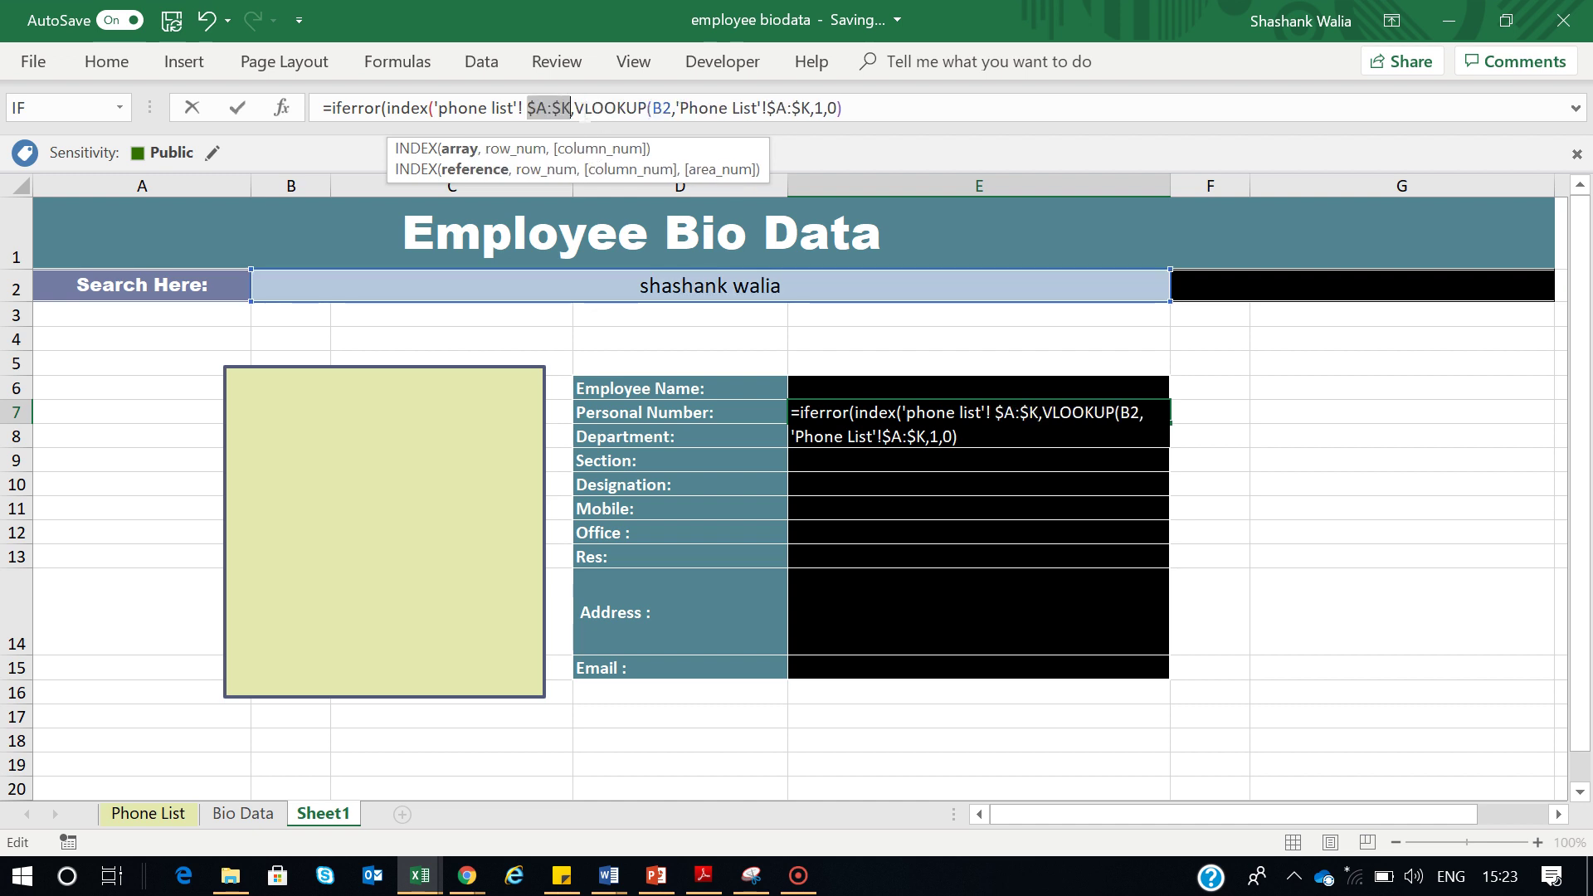
Add MATCH(B2,'phone list'!$B:$B,0) as the INDEX row argument in E7.
left_click(574, 108)
type("match")
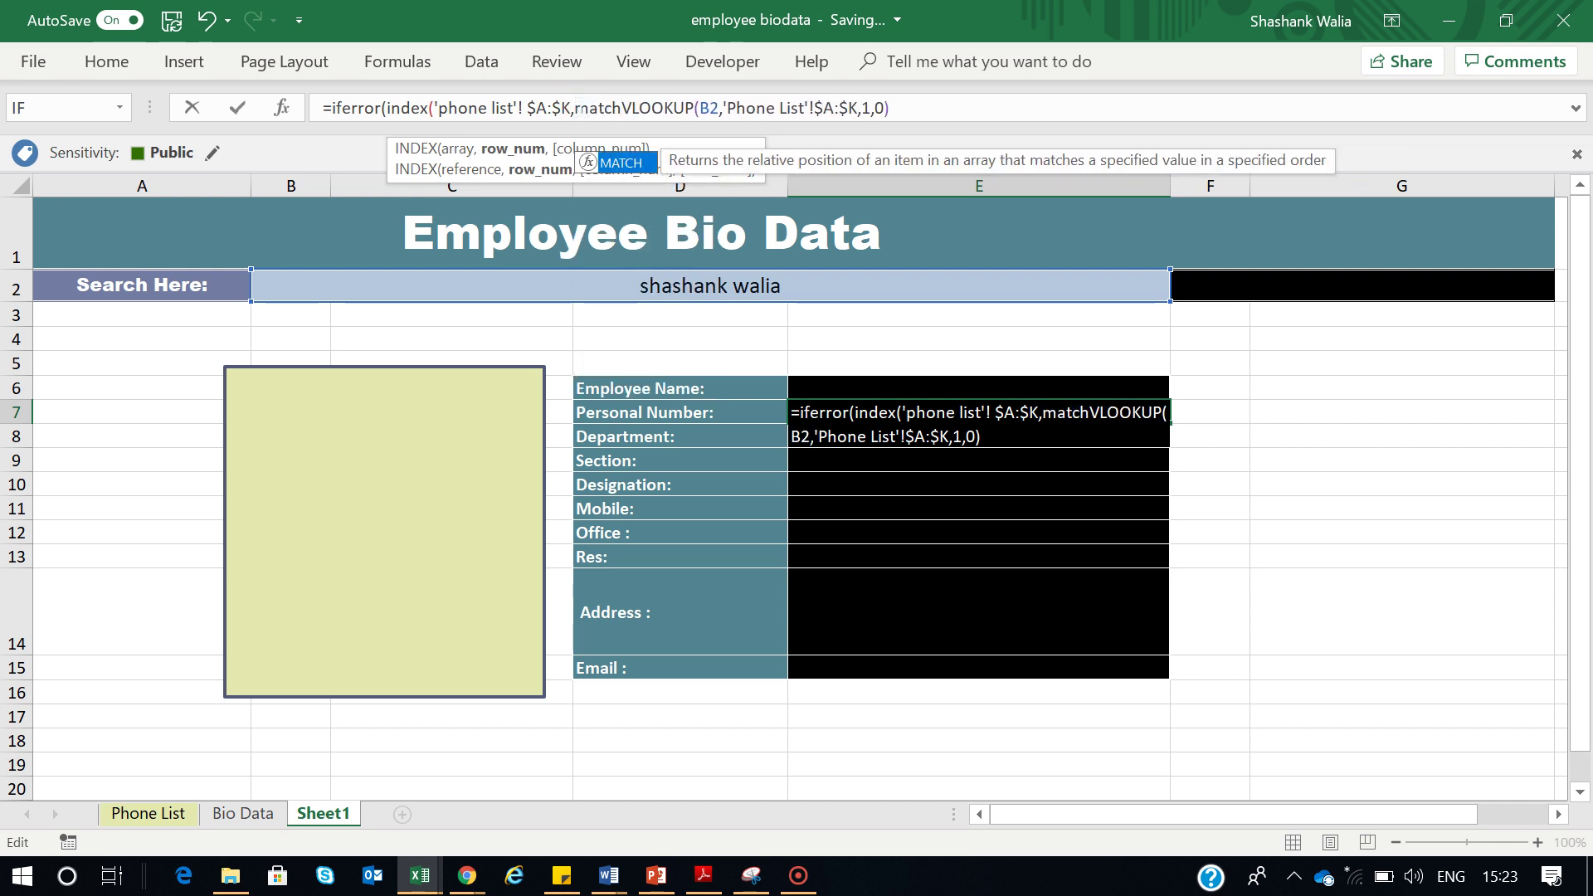
type("(")
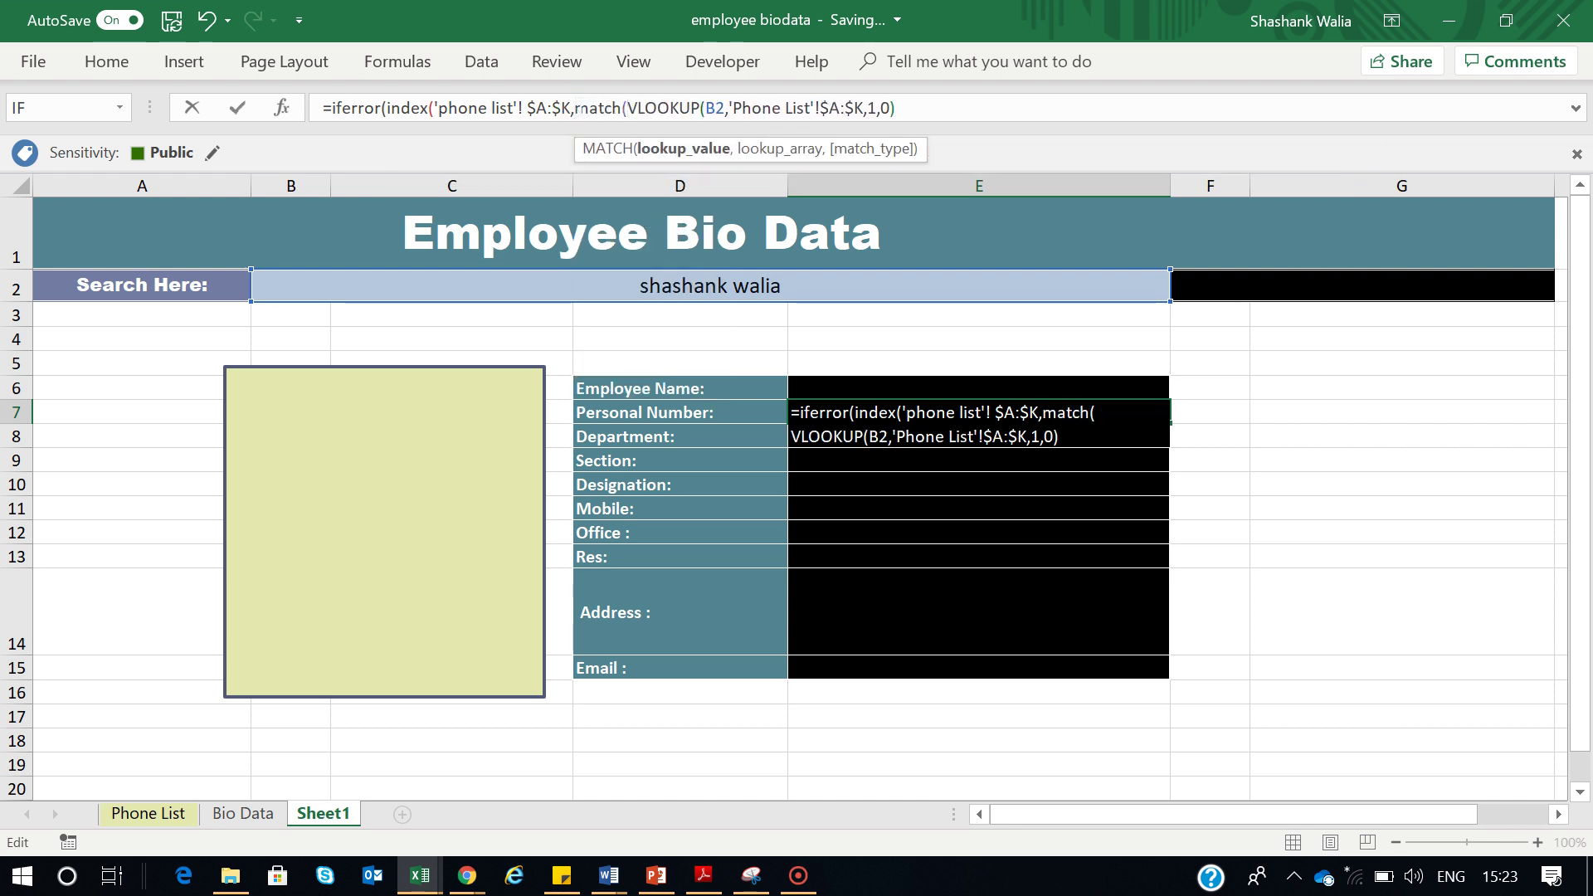
type("b")
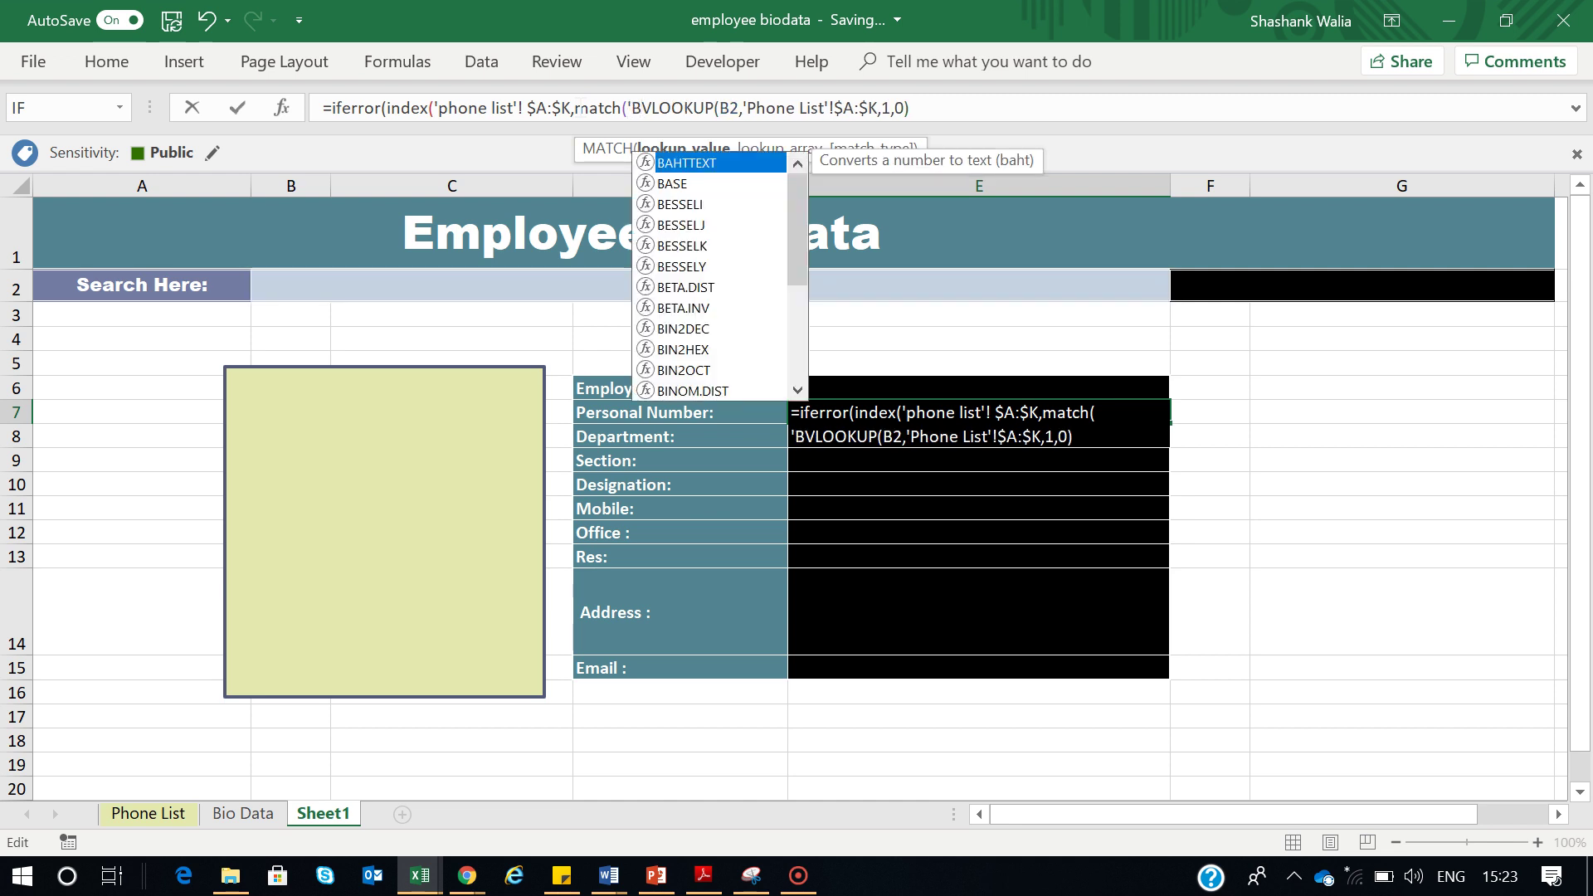
key("BackSpace")
type("'")
key("BackSpace")
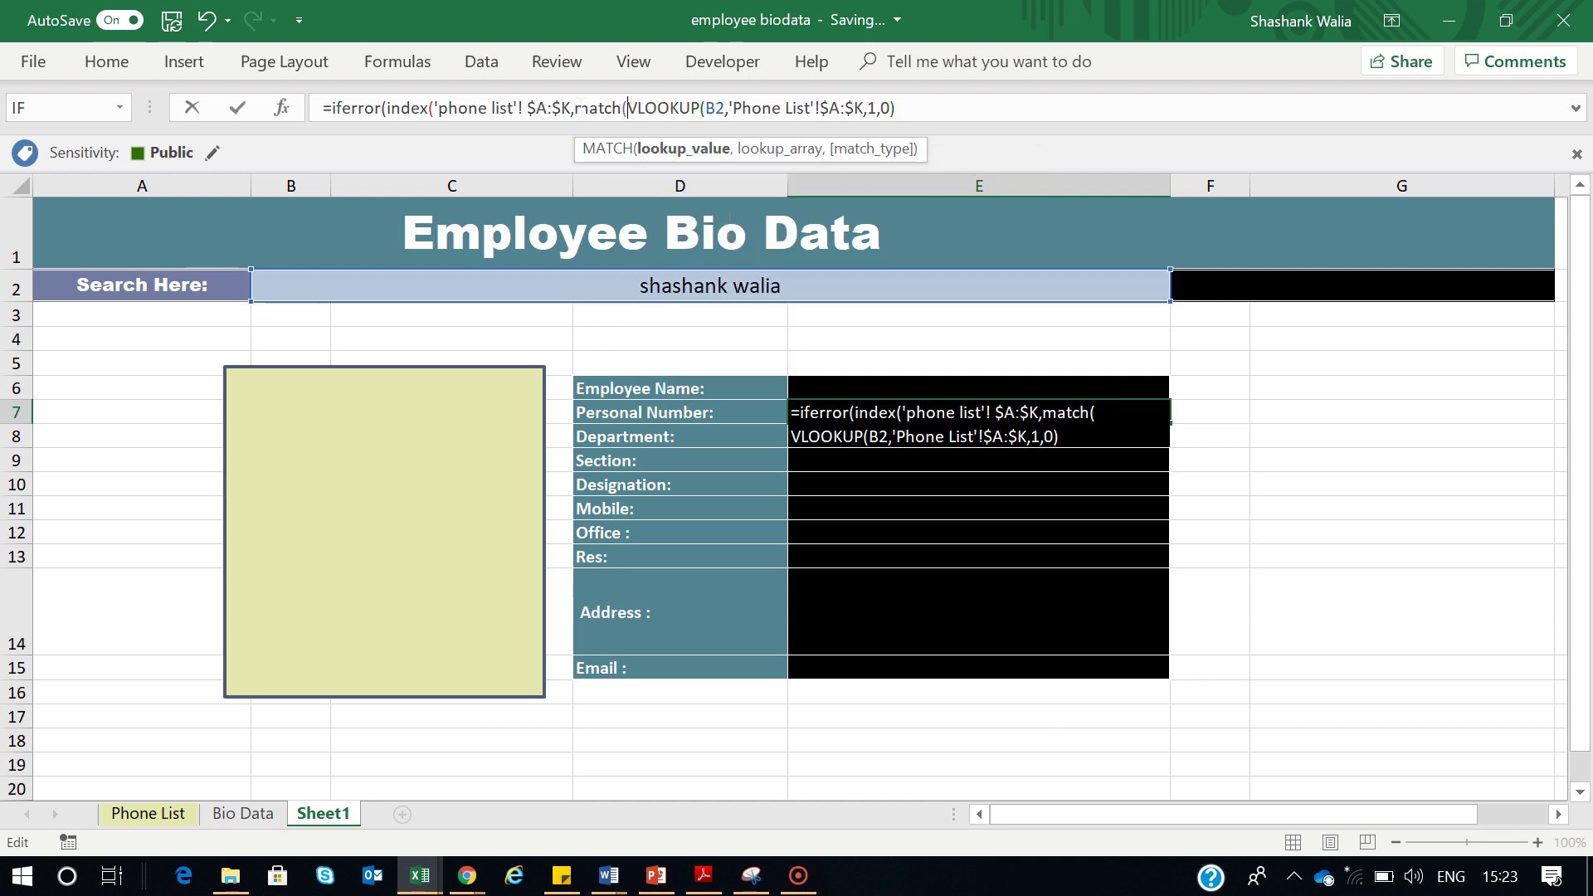
left_click(829, 286)
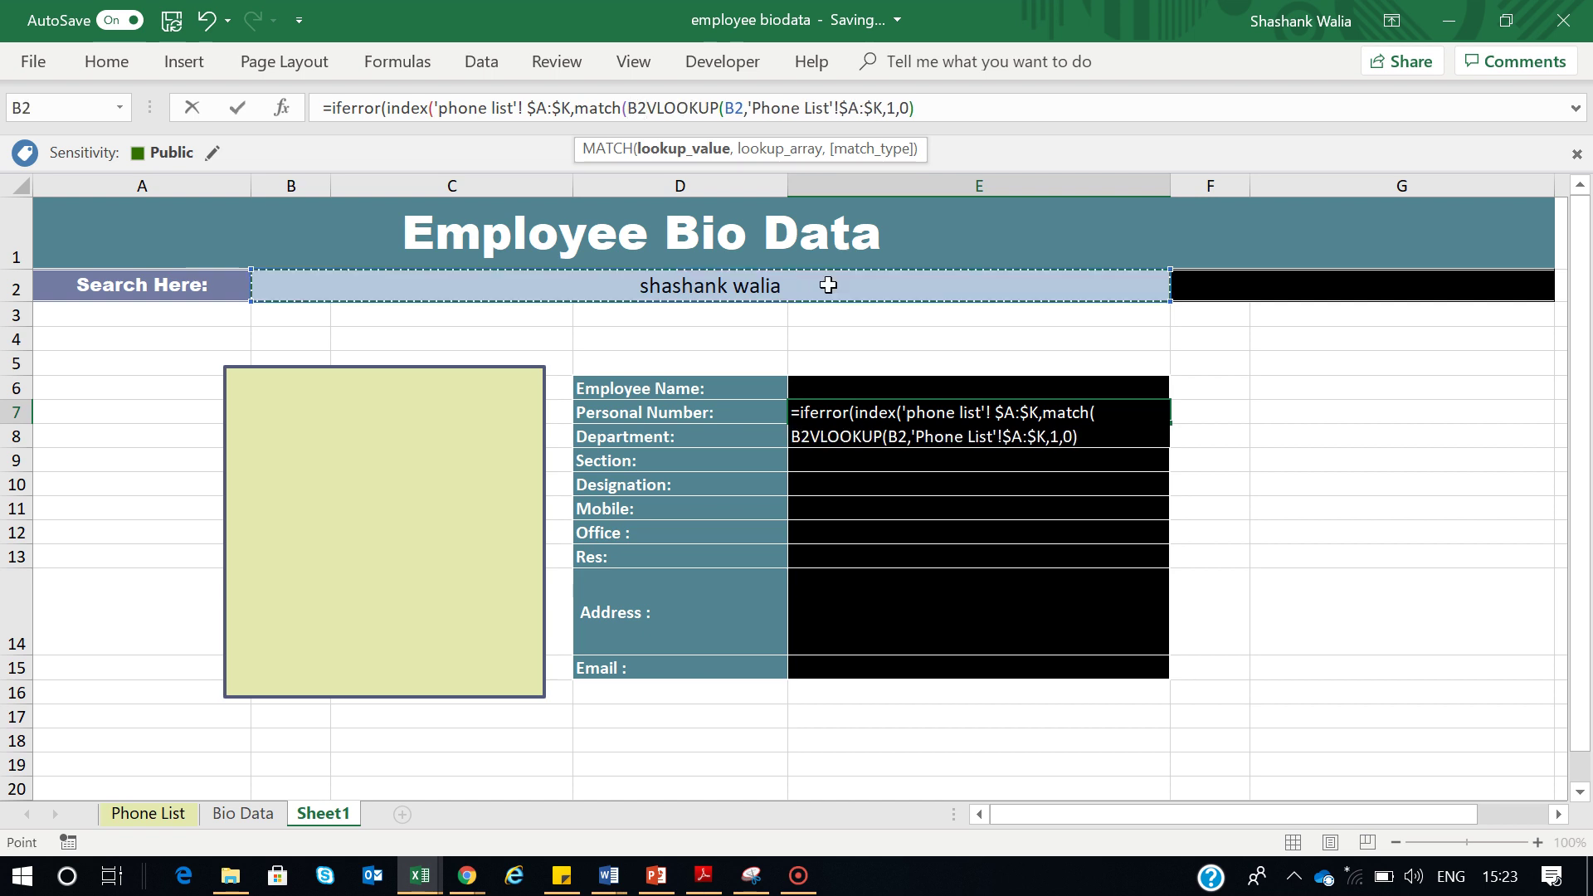
type(", 'phone")
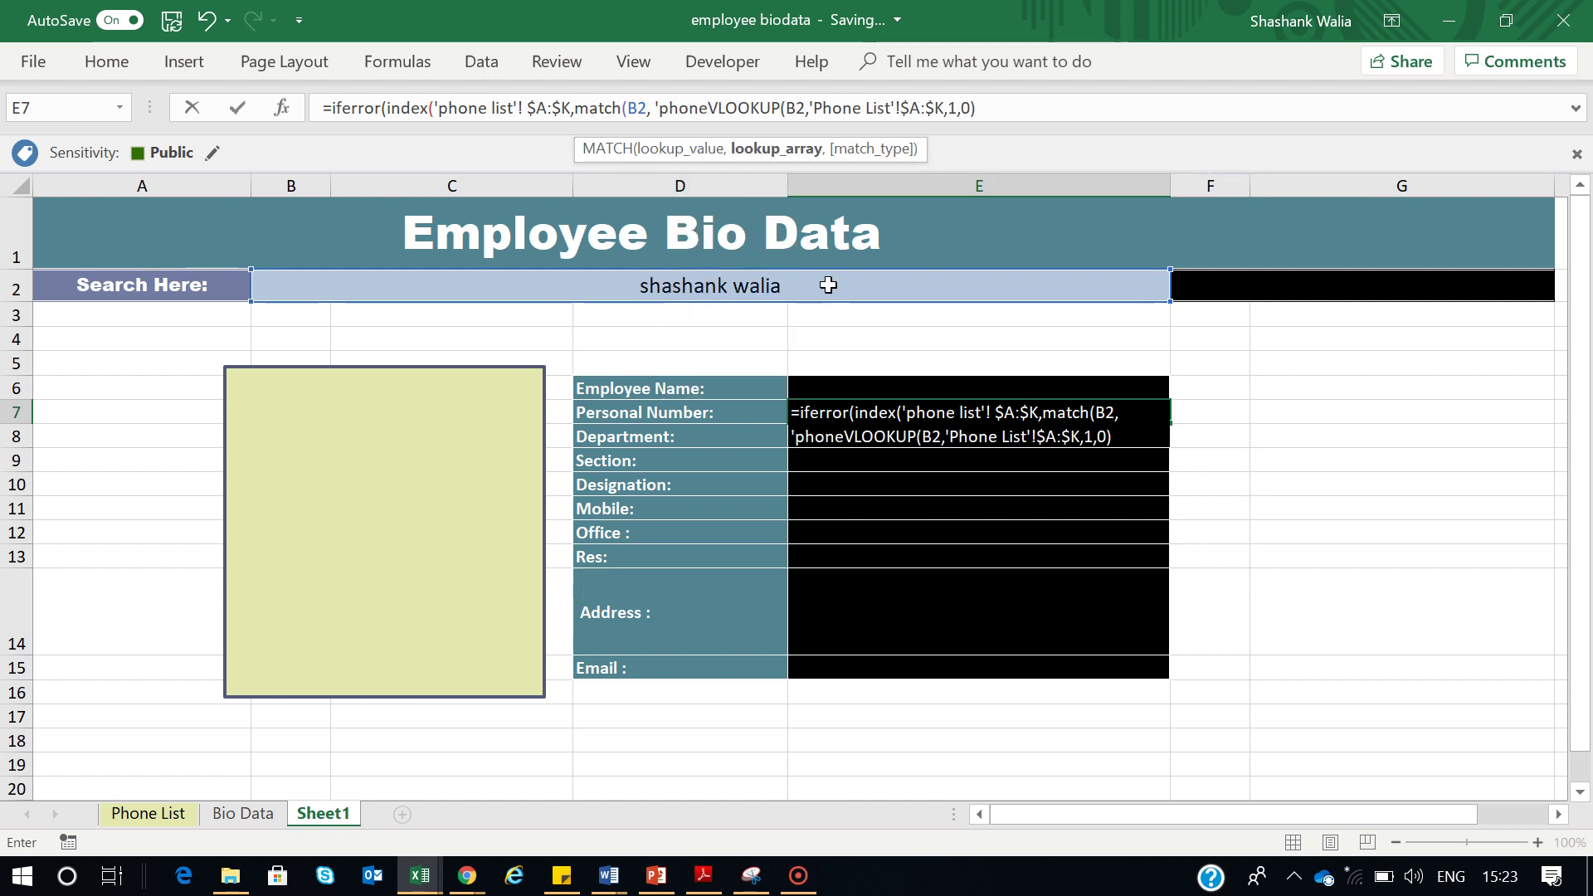
type(" li")
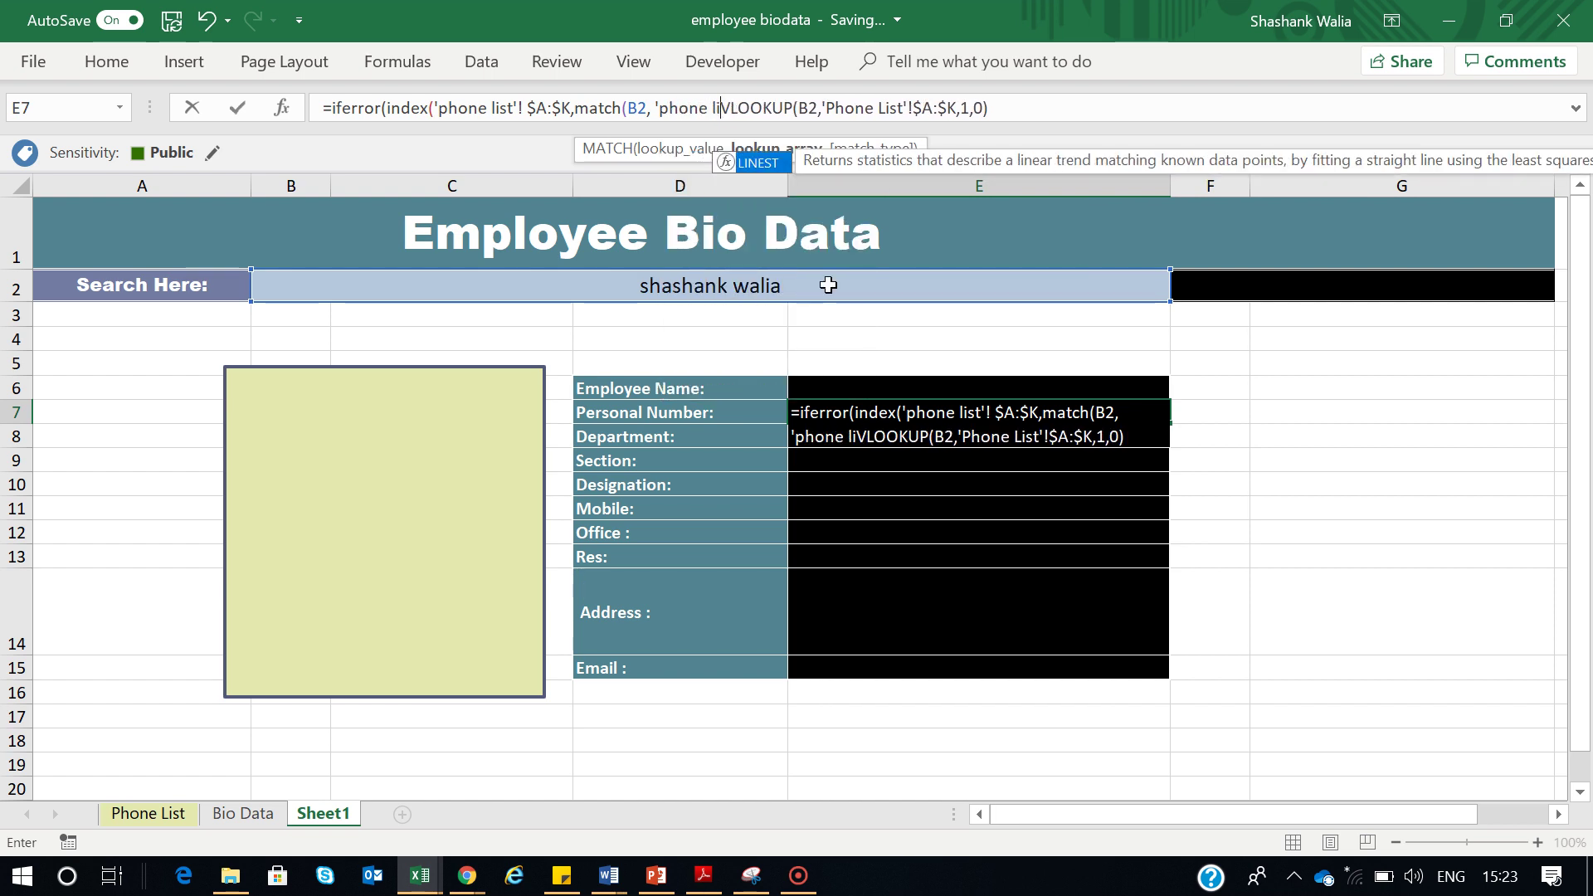
type("st'1")
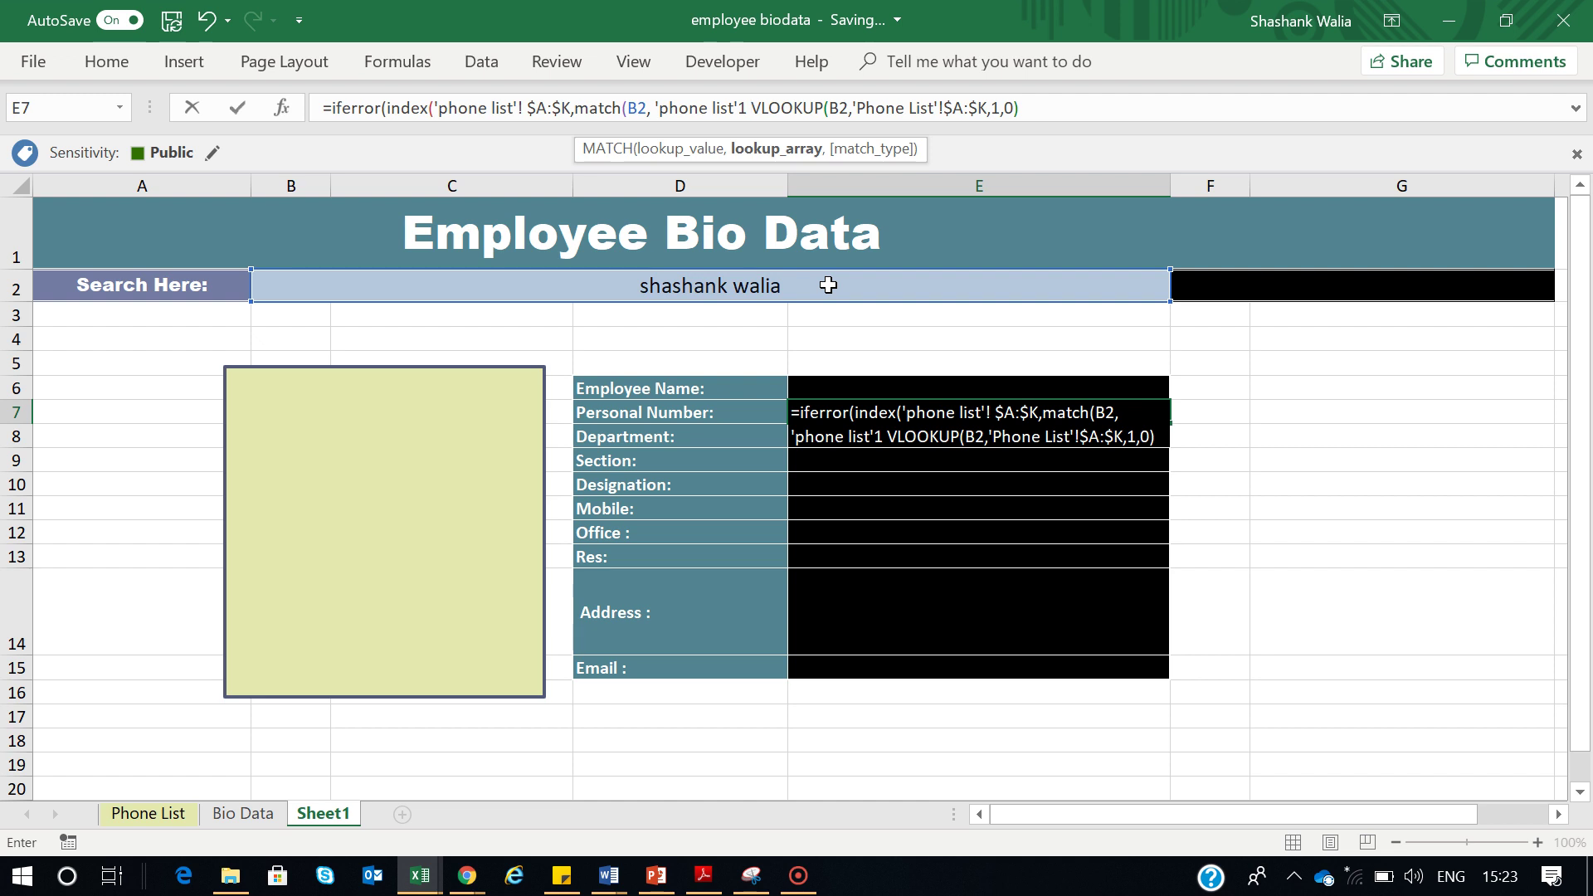
key("BackSpace")
key("BackSpace")
type("! ")
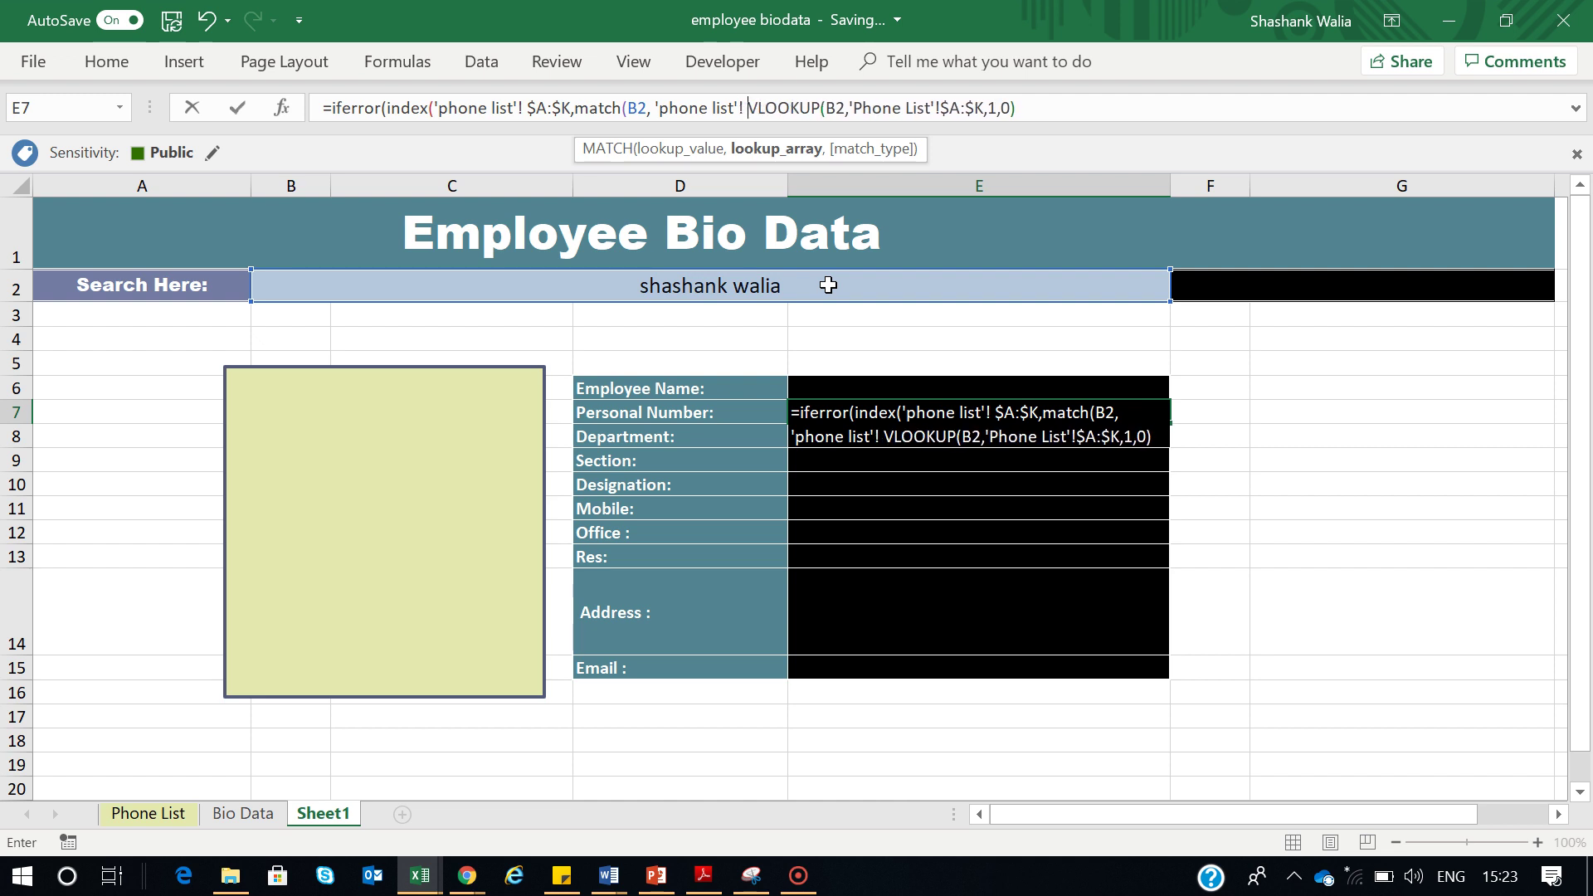
type("B:B")
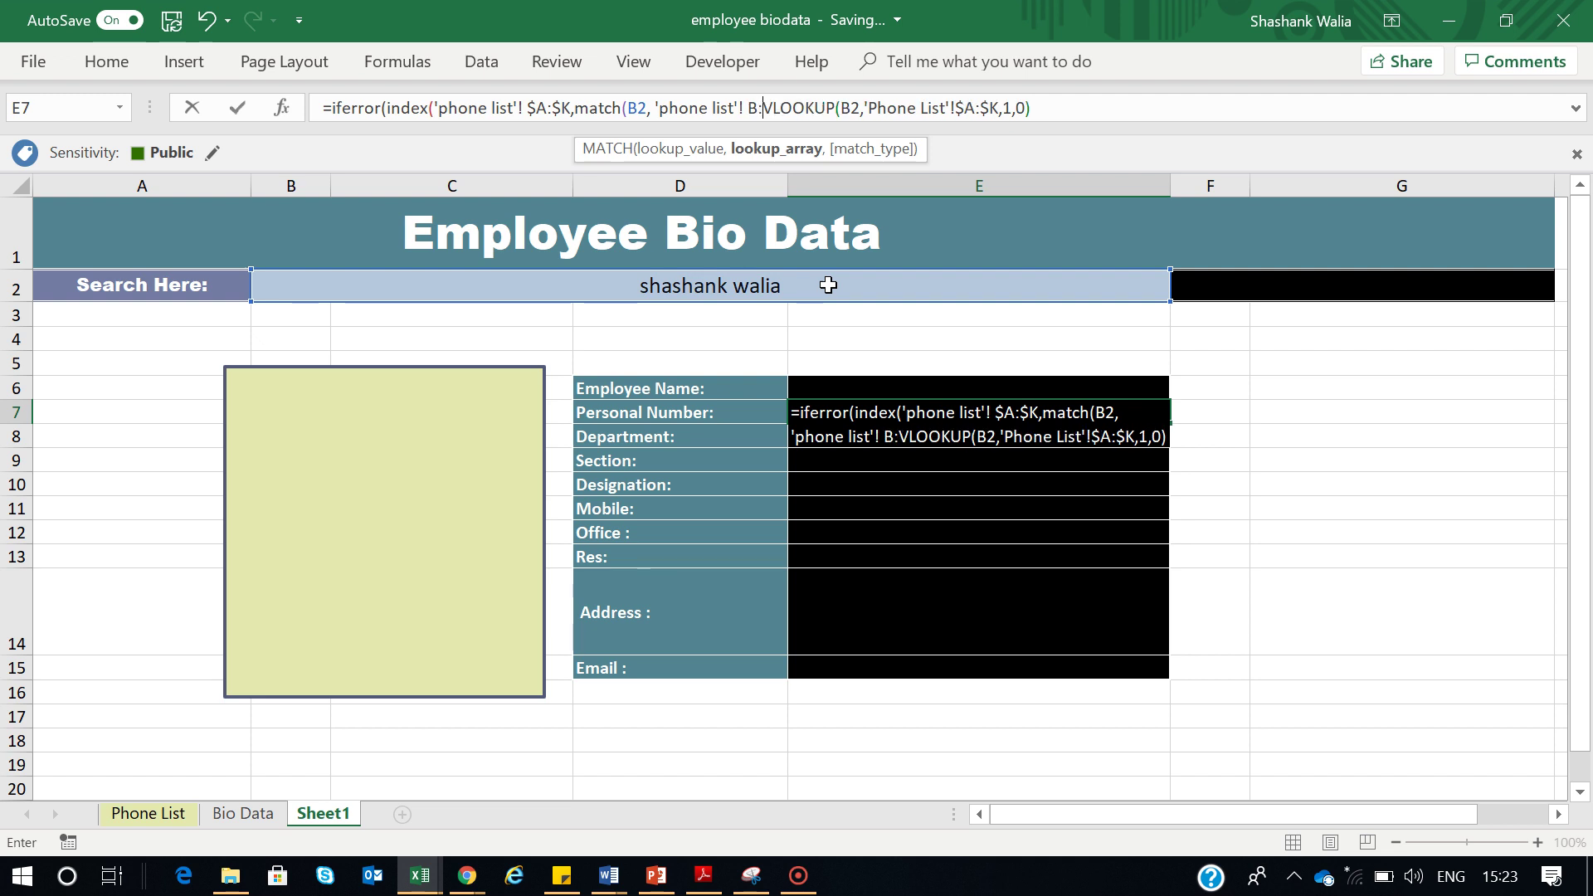
type(",")
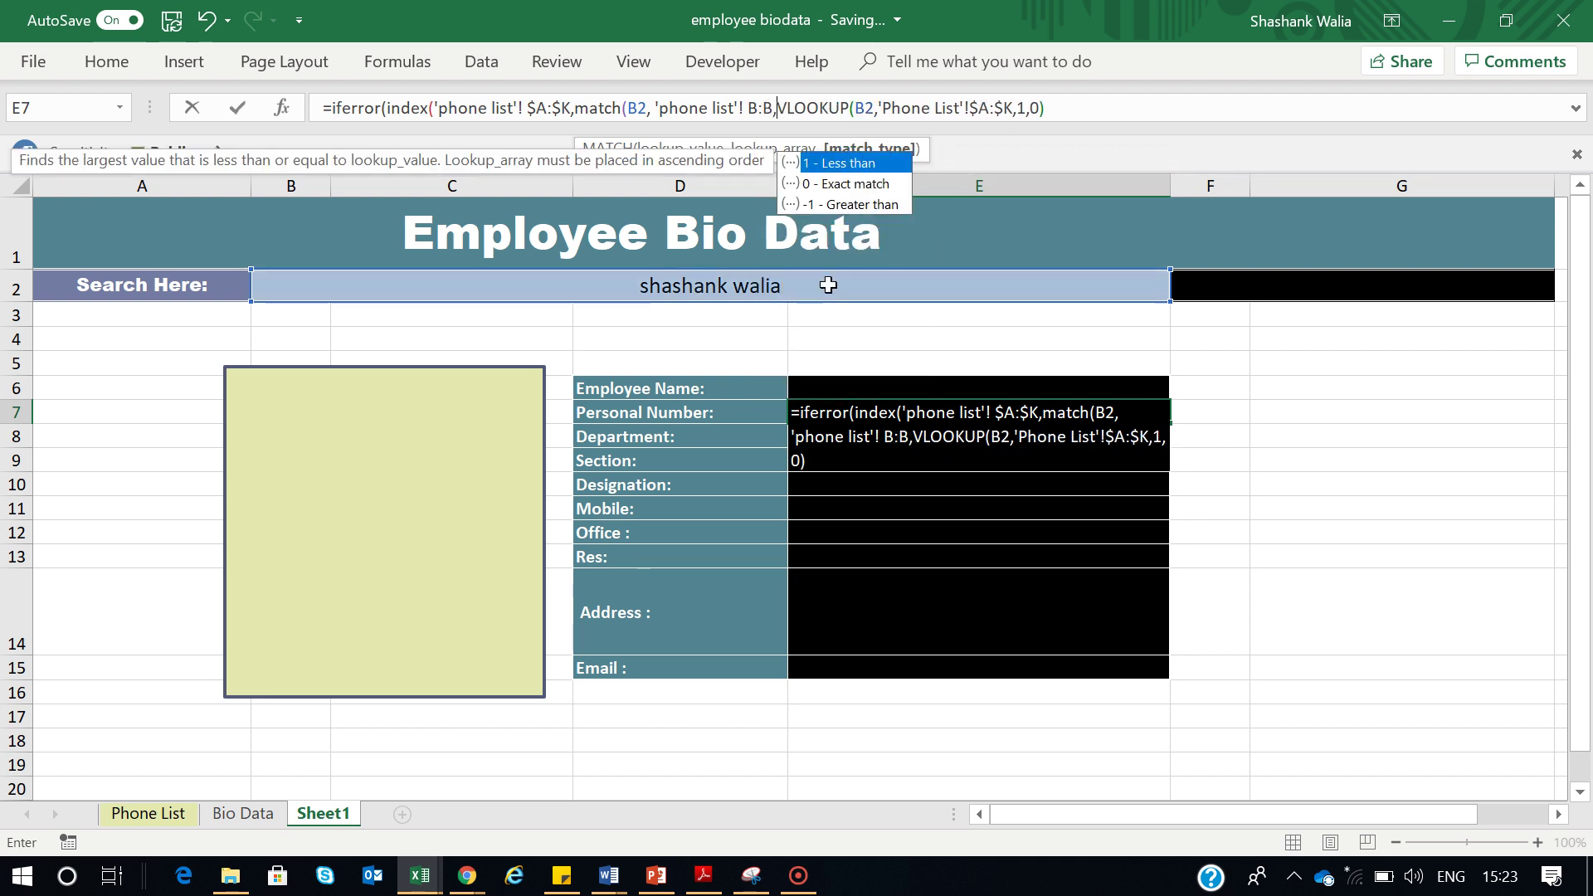
left_click_drag(749, 108, 780, 108)
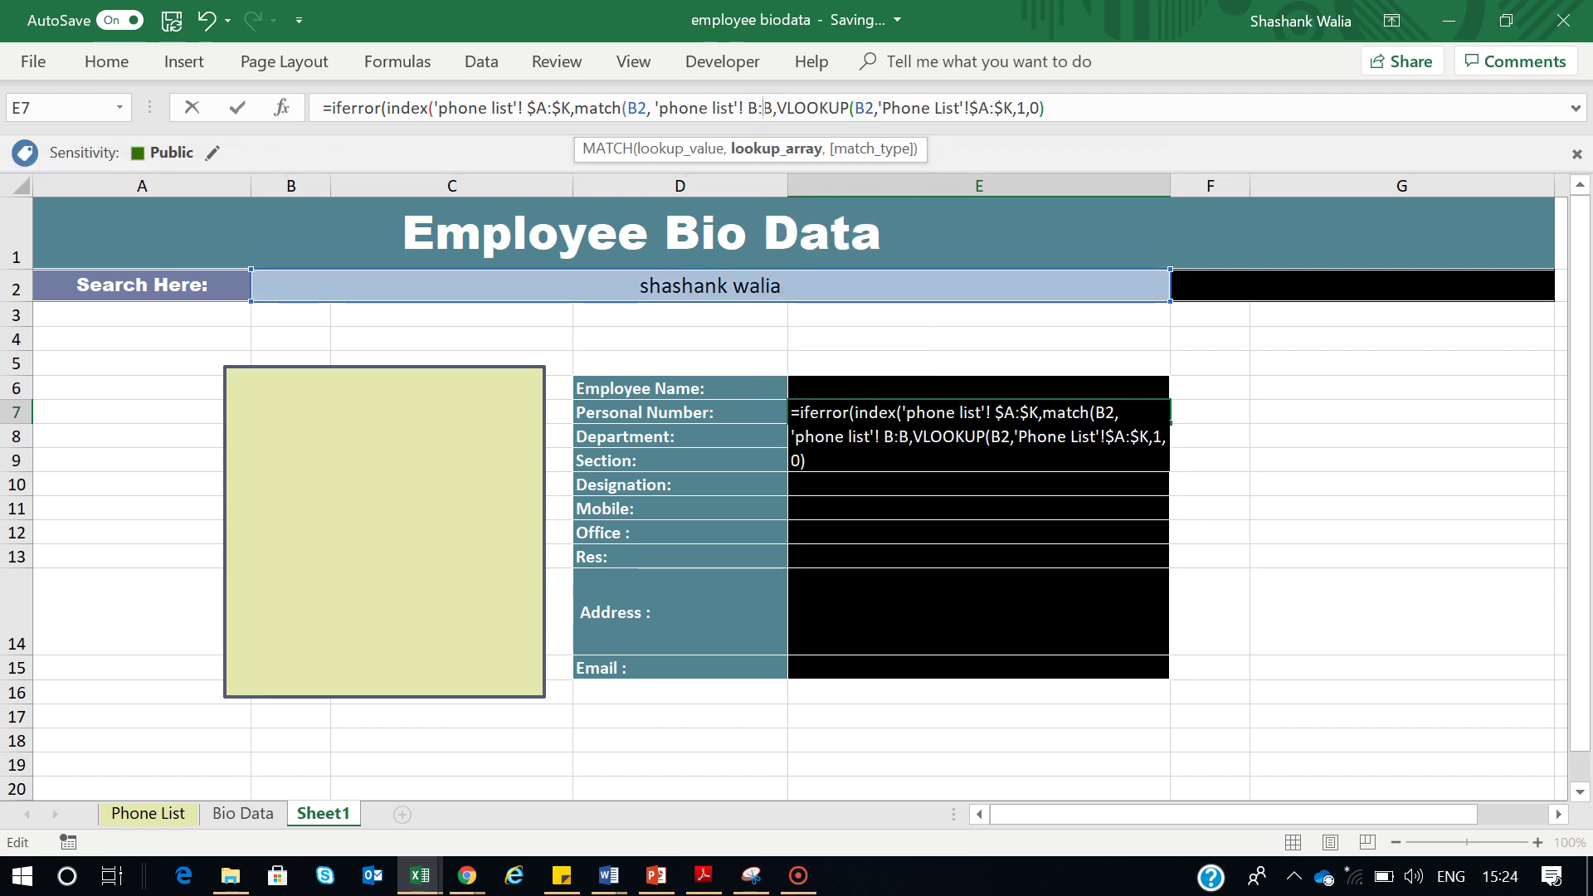
key("F4")
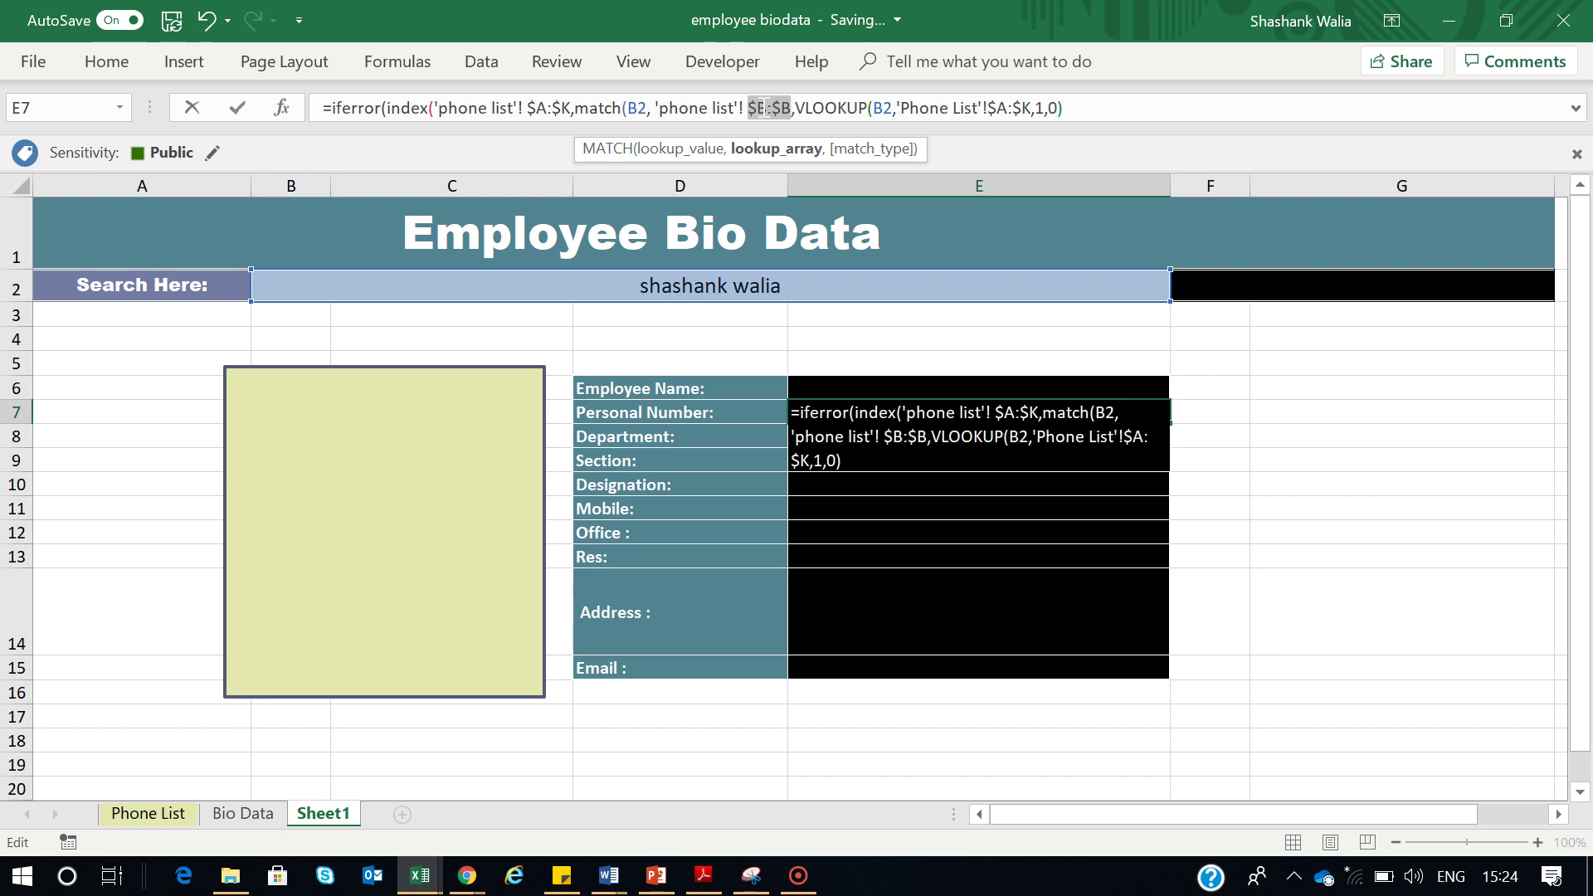
left_click(791, 108)
type(")")
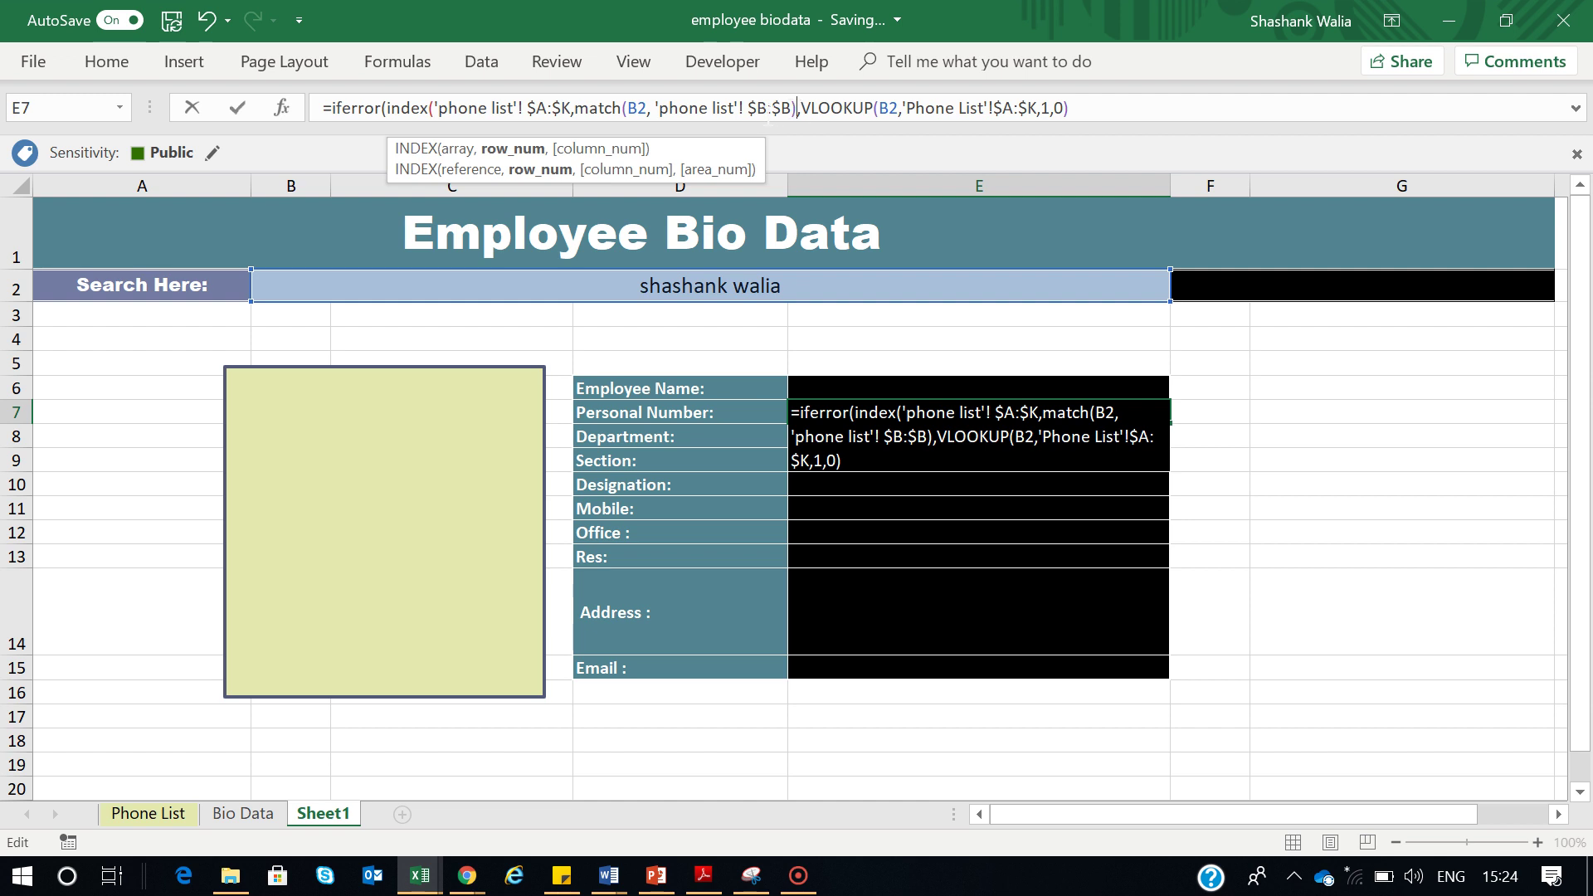
key("Left")
type(",0")
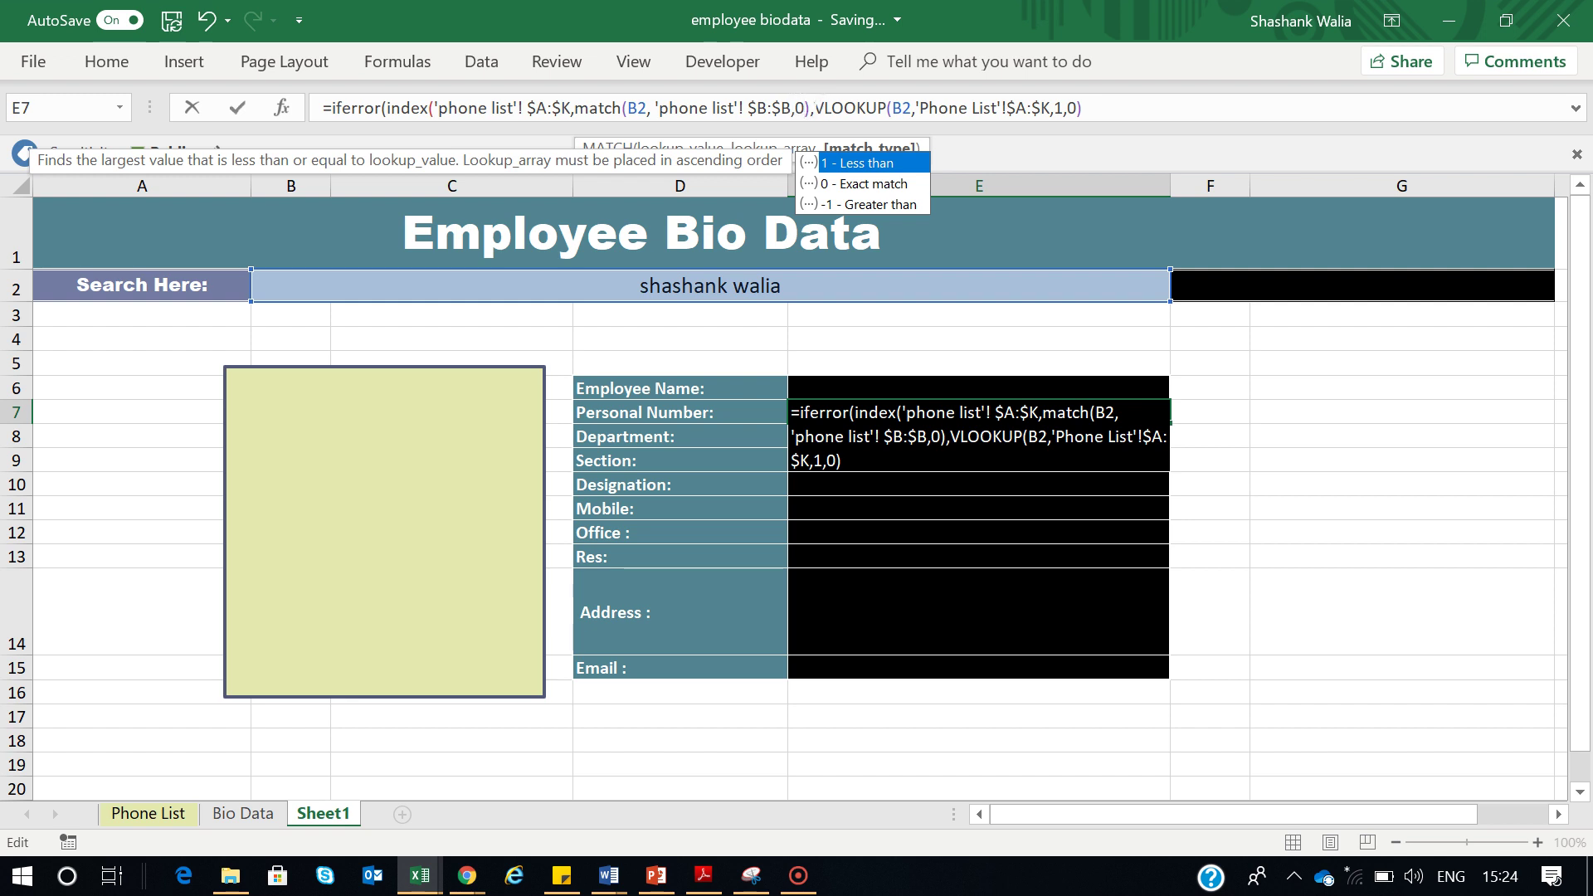
key("Right")
key("Right")
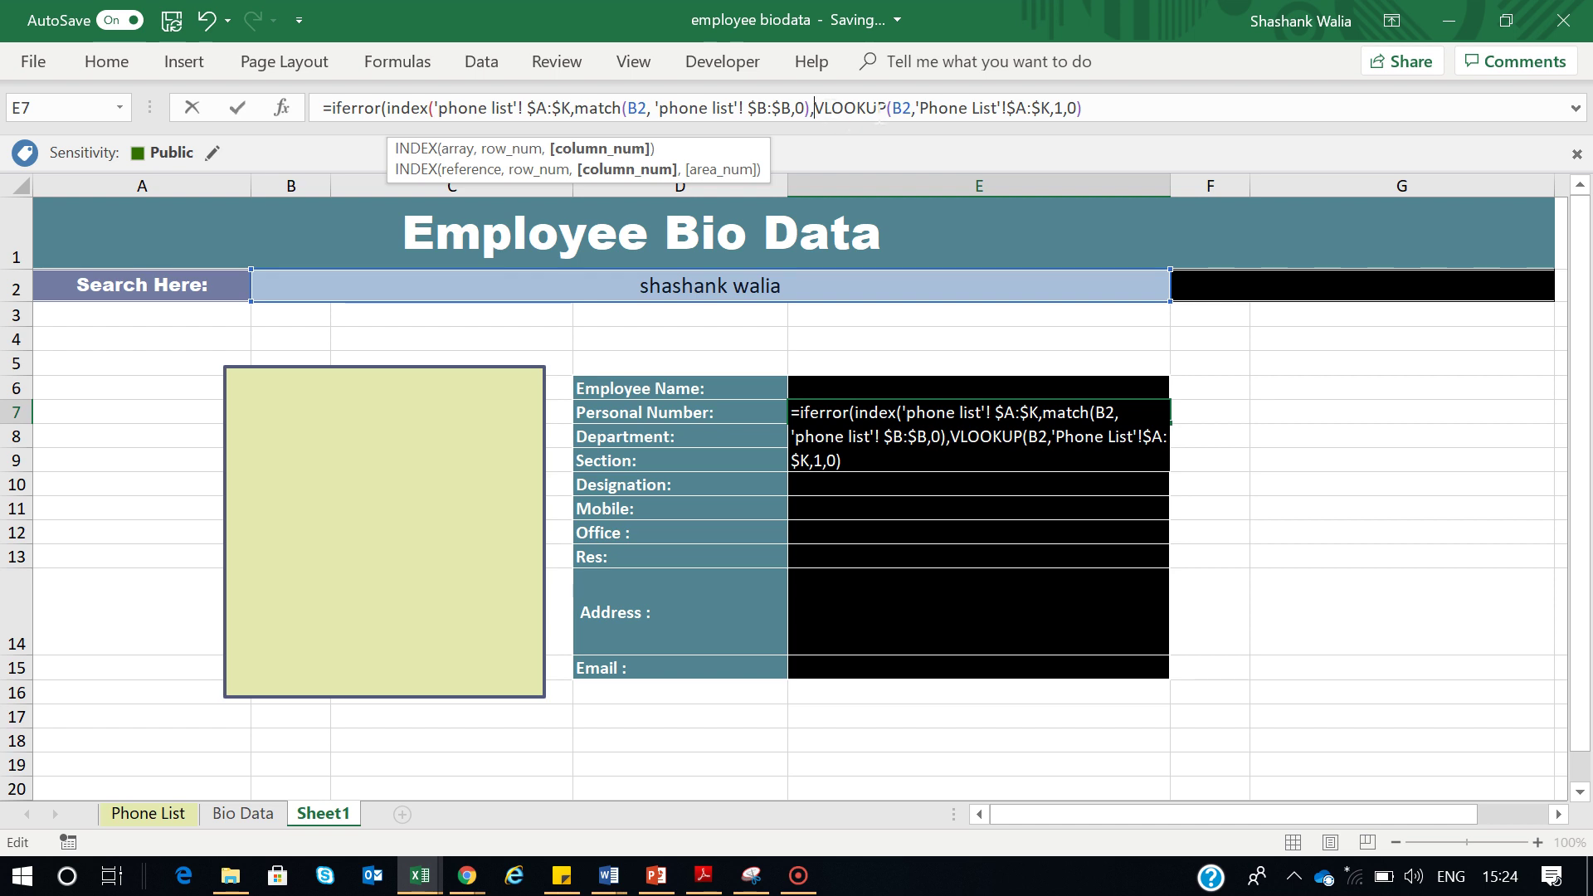
Set column 1, wrap the VLOOKUP in IFERROR(...,"") and enter the formula.
type("1")
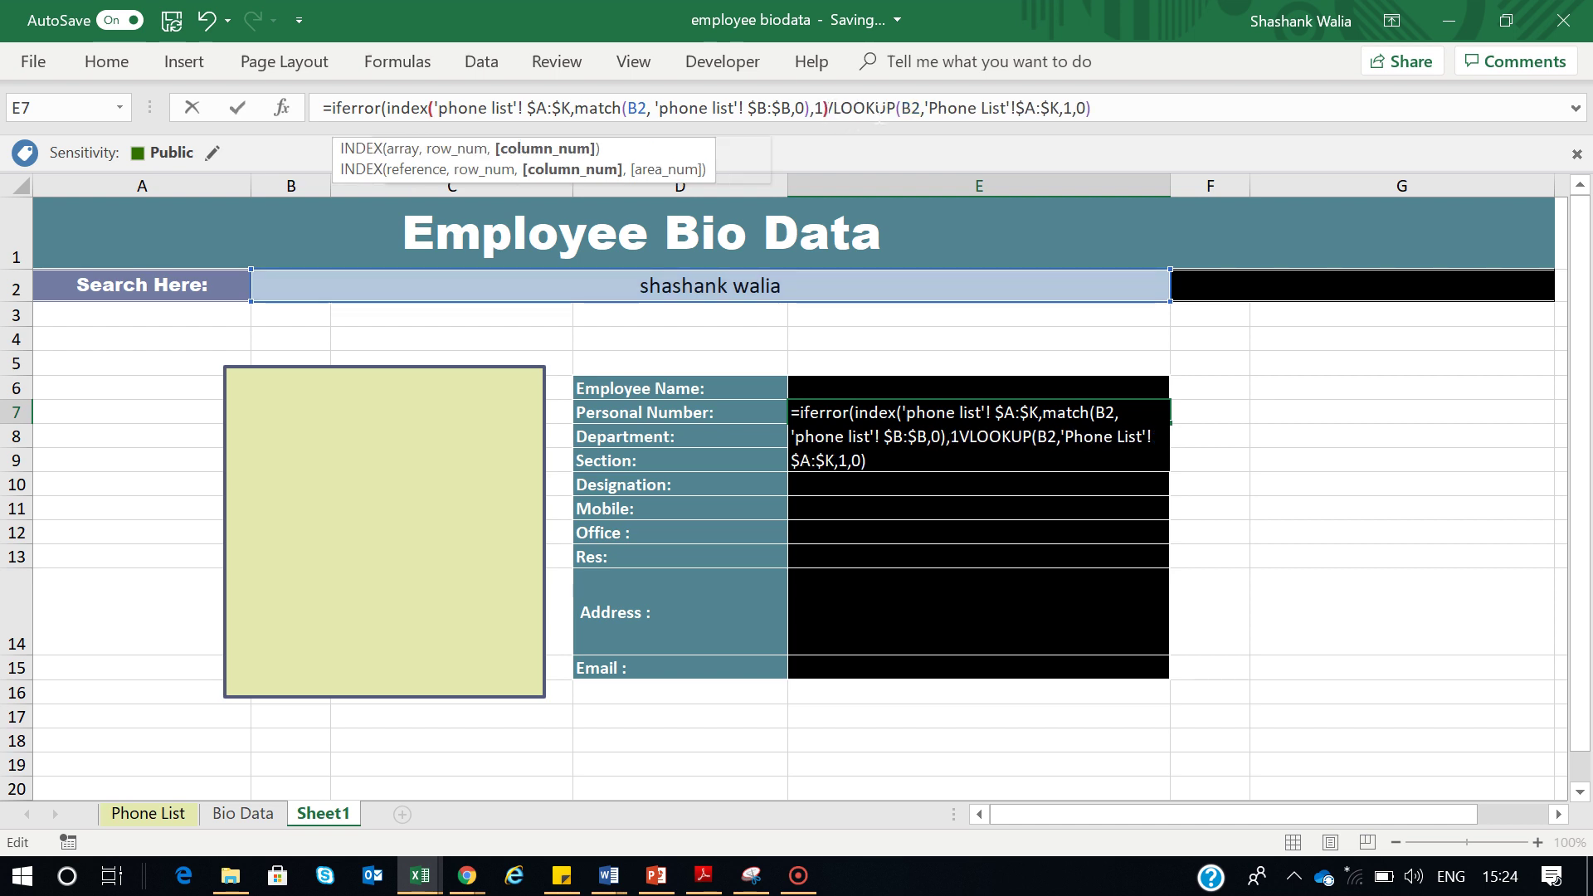
type(")")
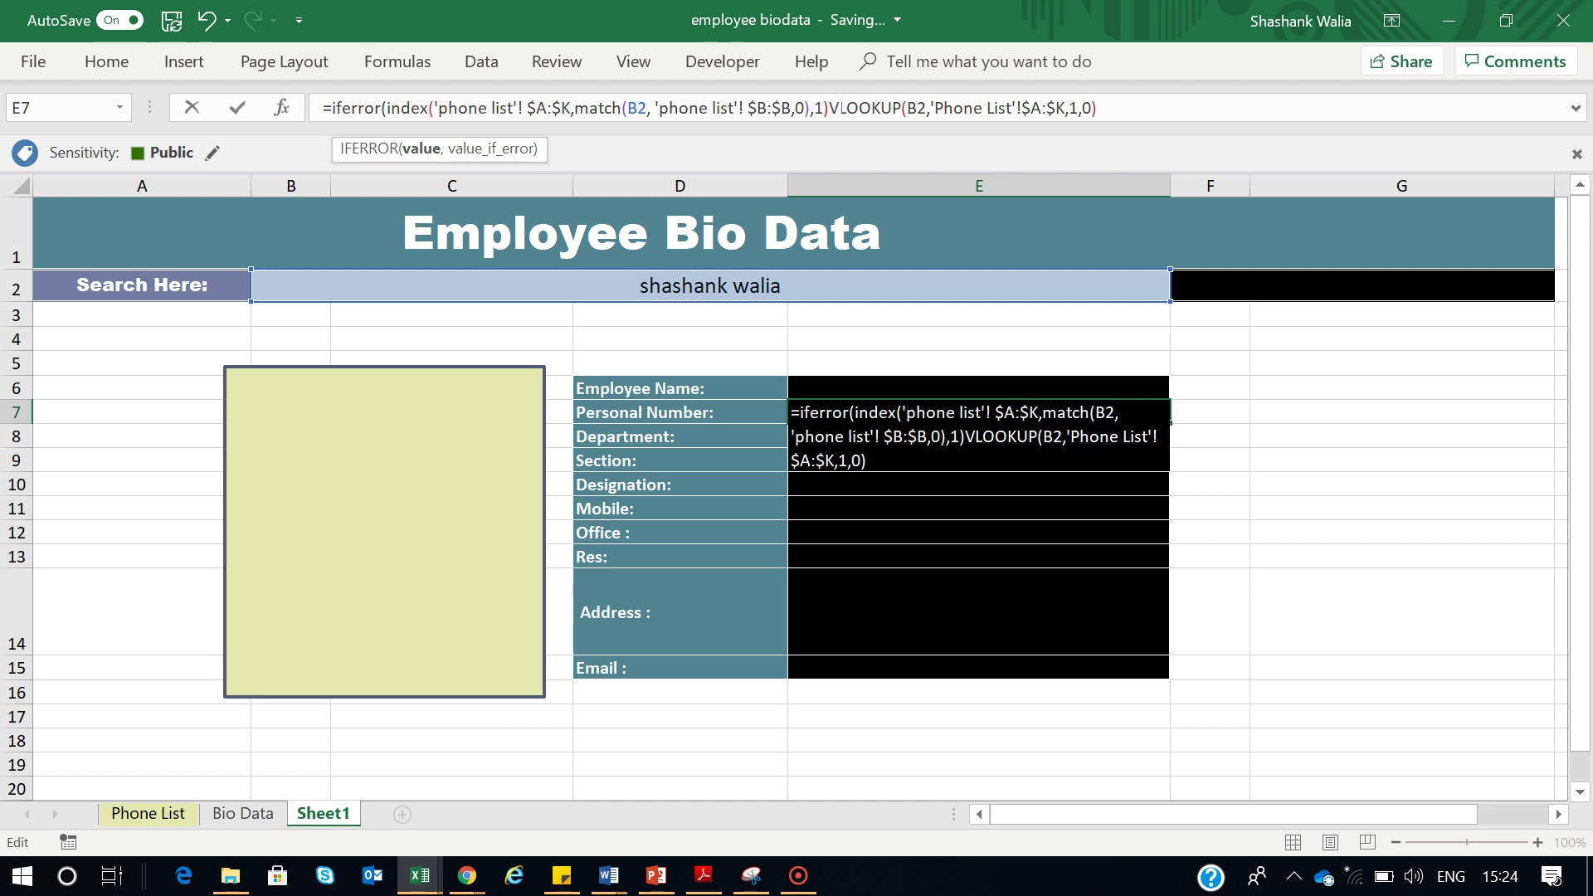
type(",")
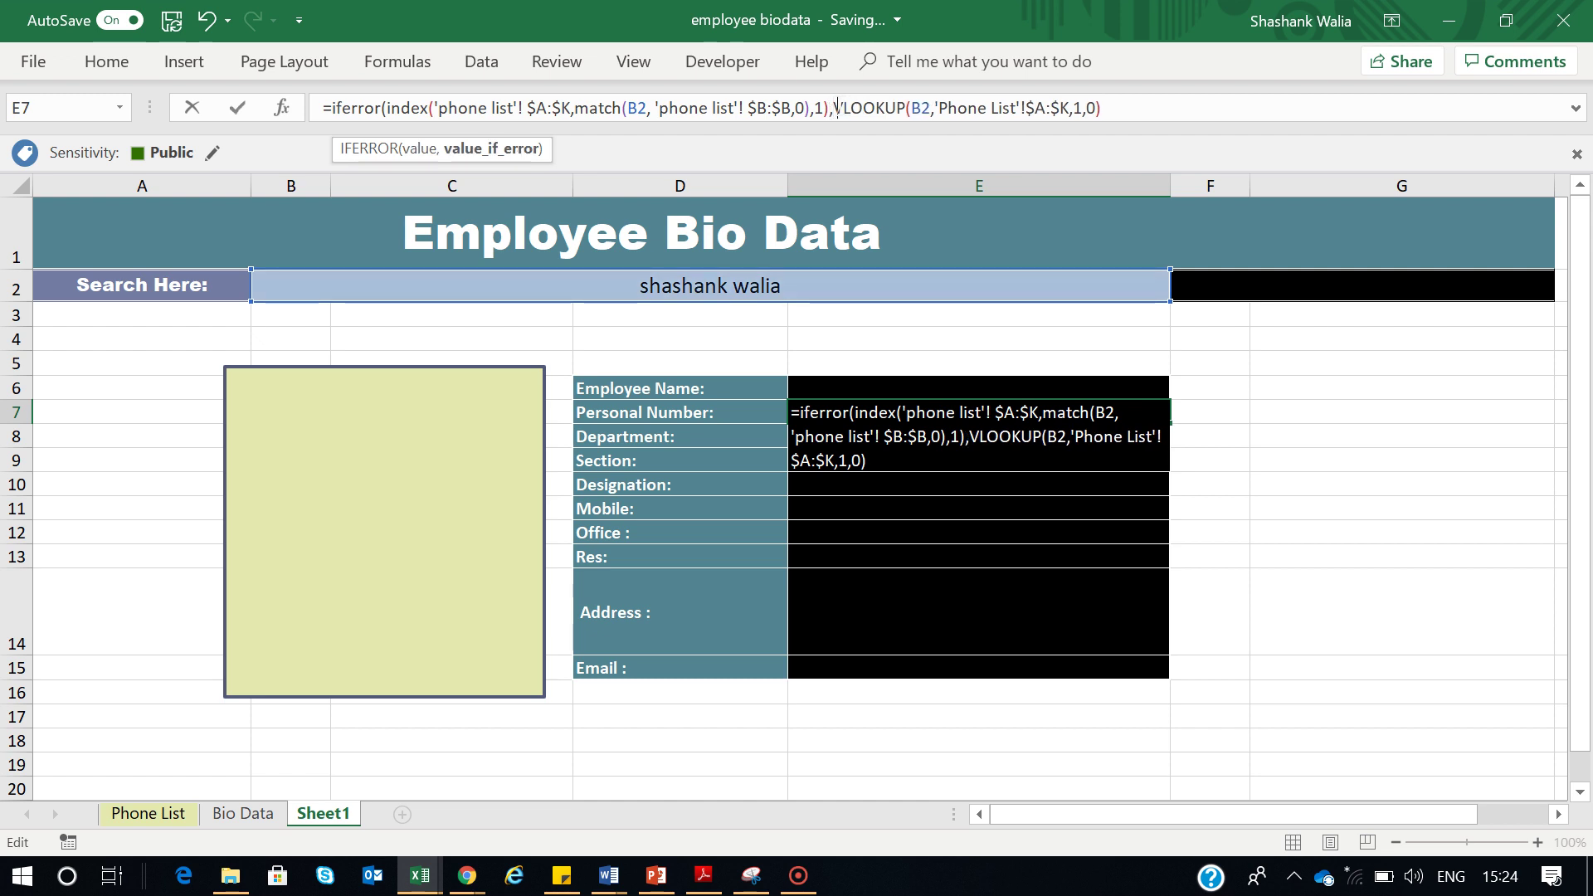
type("iferror")
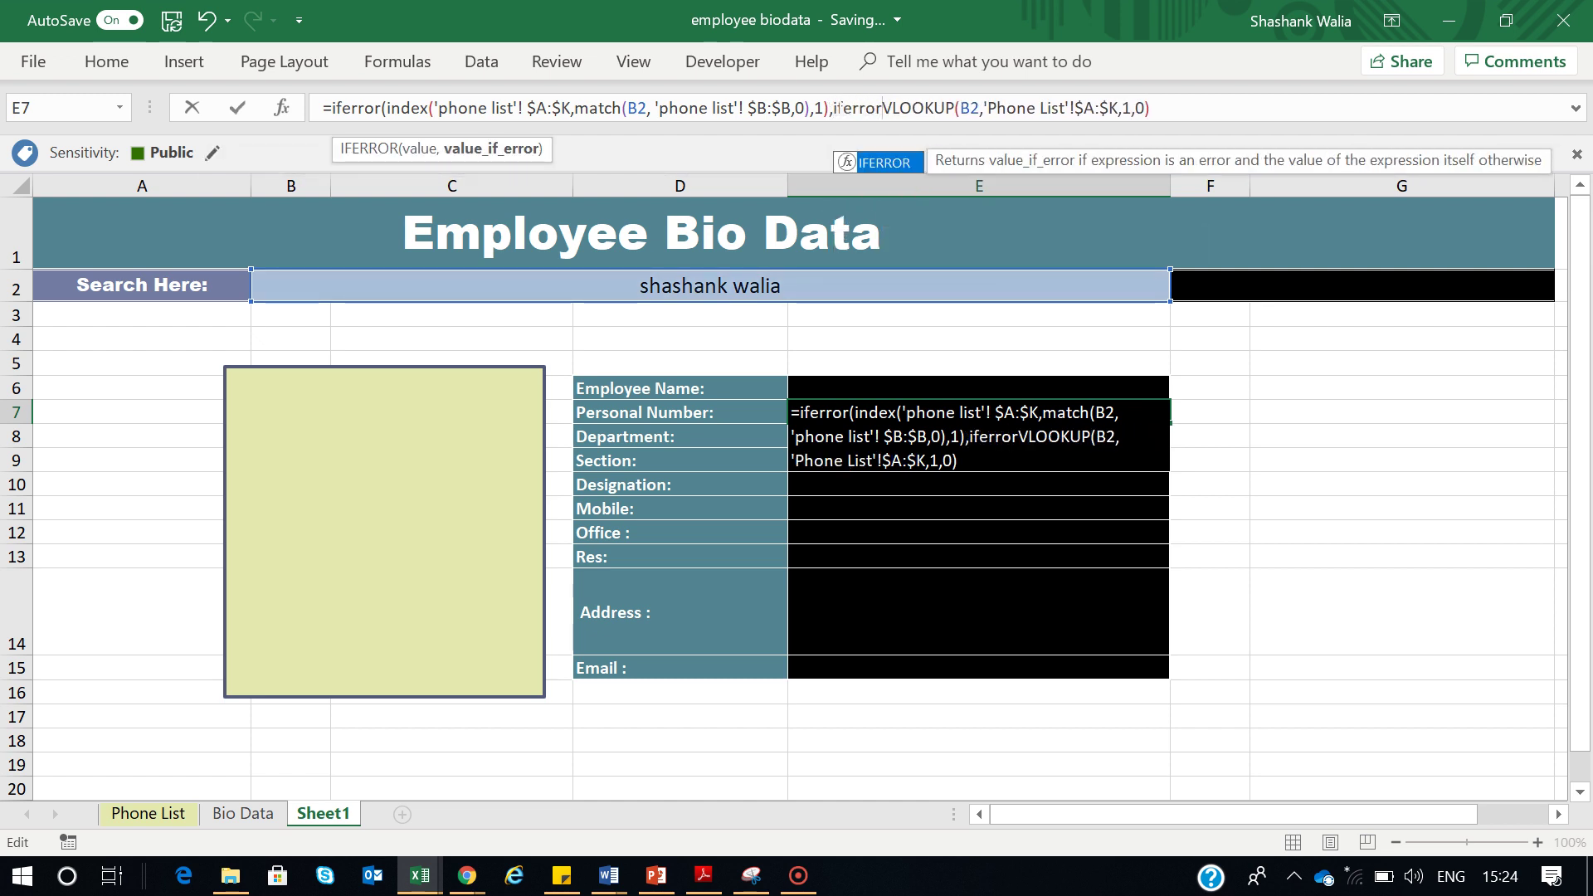
type("(")
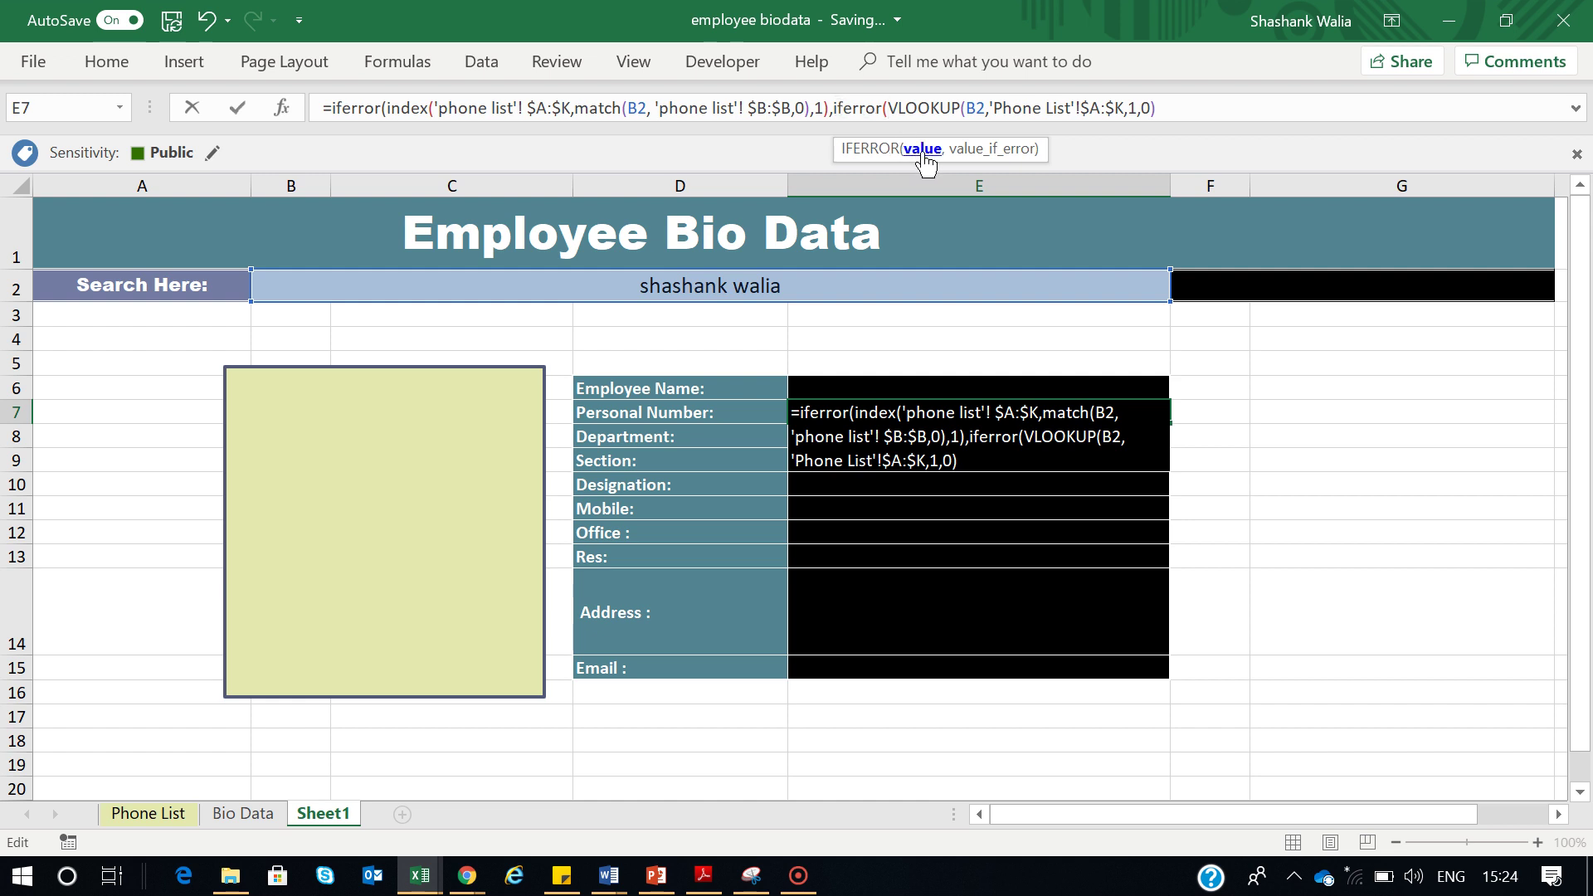
left_click(1158, 107)
type(",\"\"))")
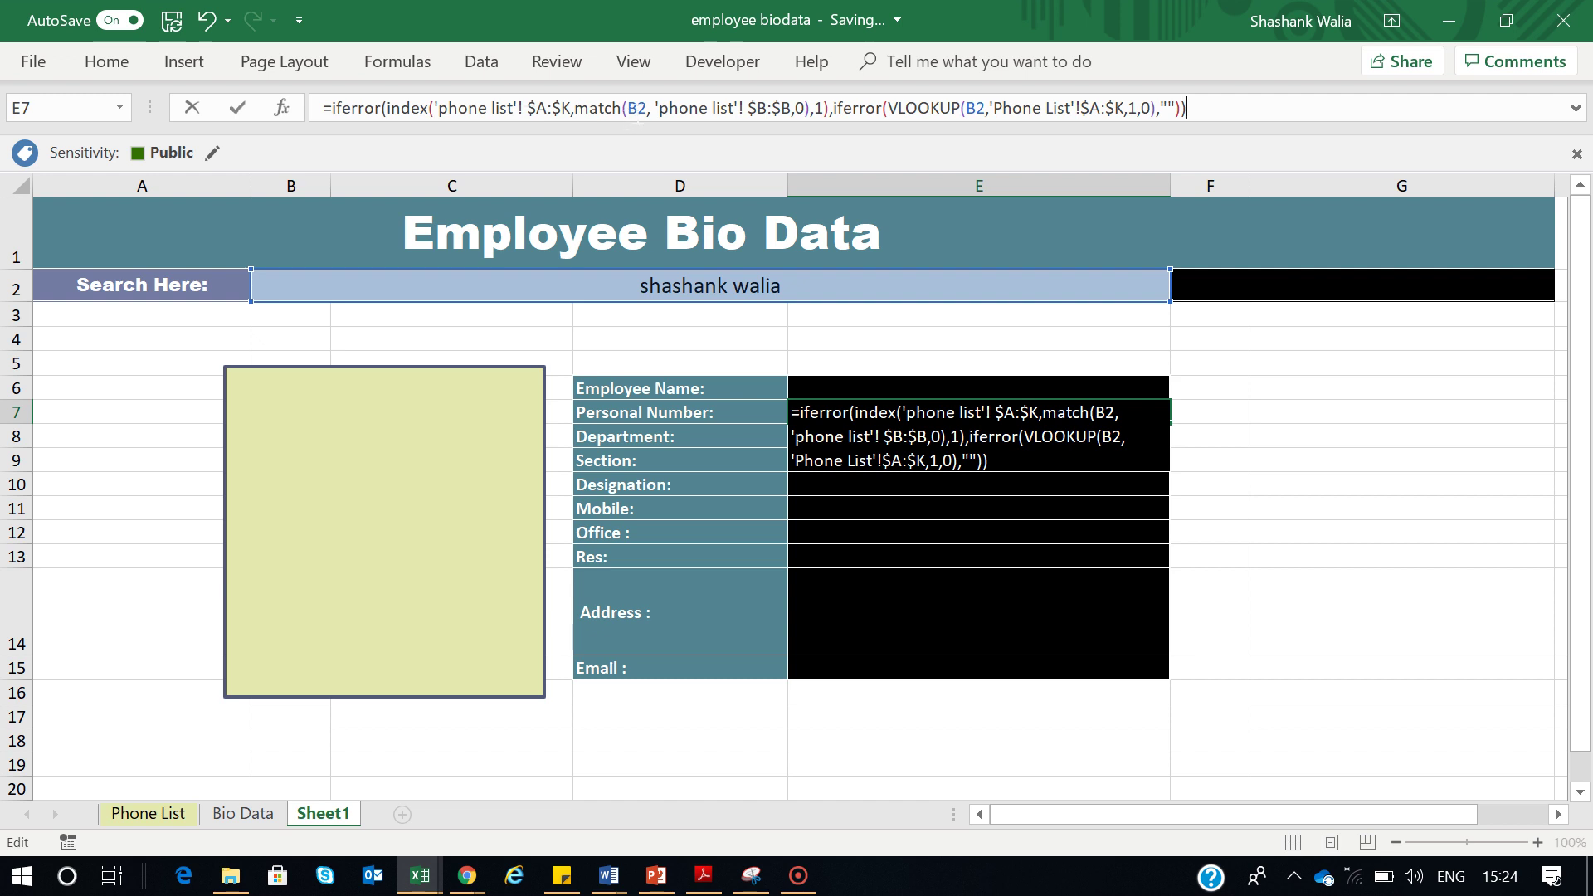
key("Return")
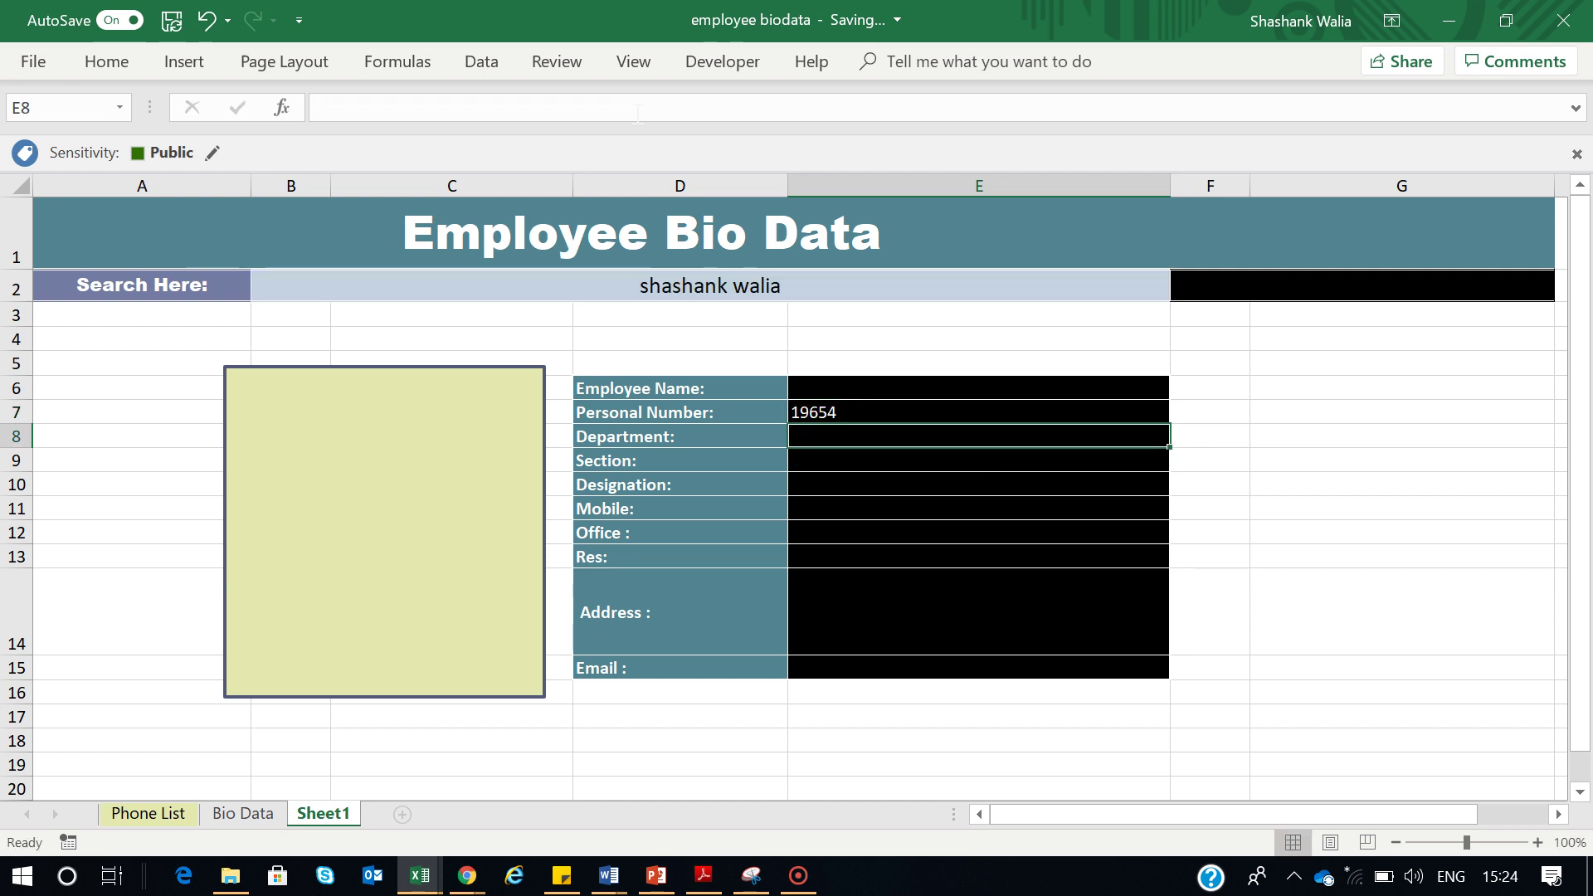
Search by personal number 19654 again and review E7's formula.
left_click(867, 414)
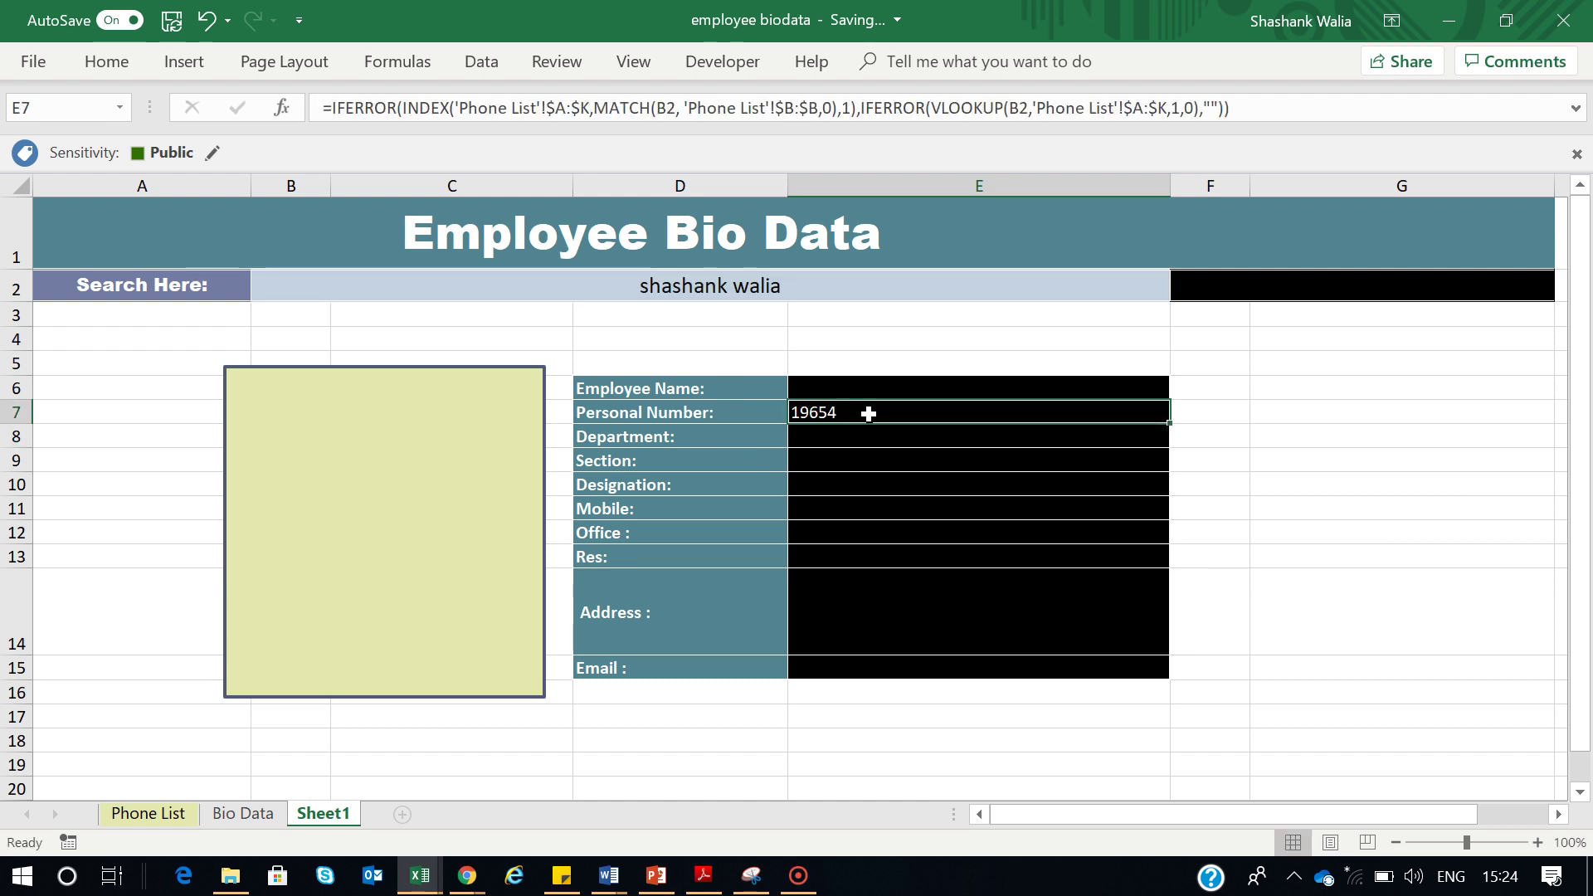
left_click(716, 287)
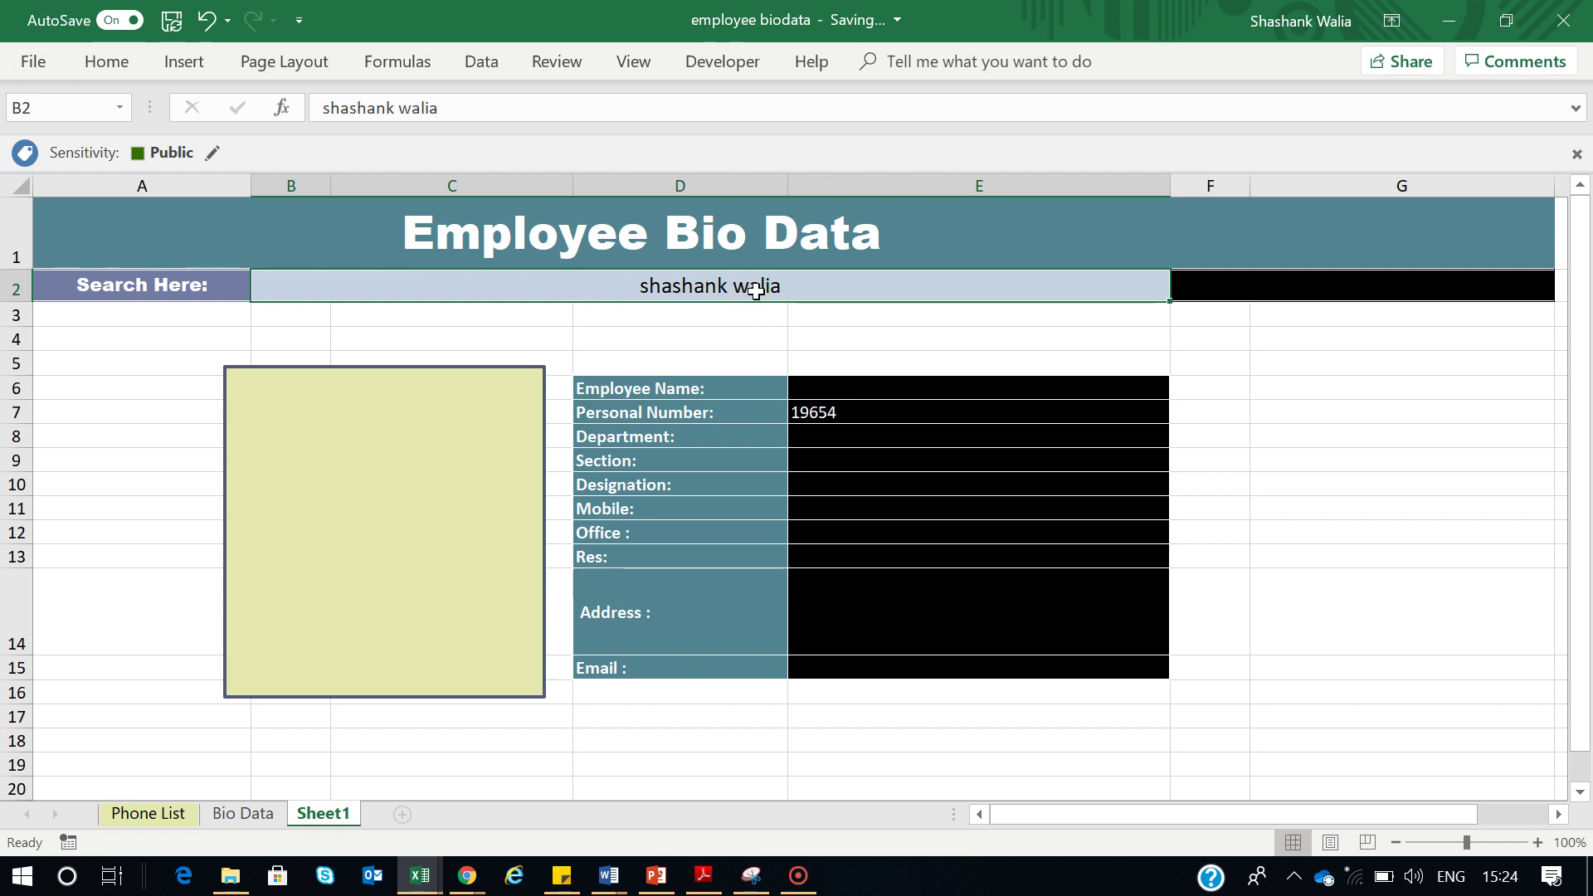
key("Delete")
type("1")
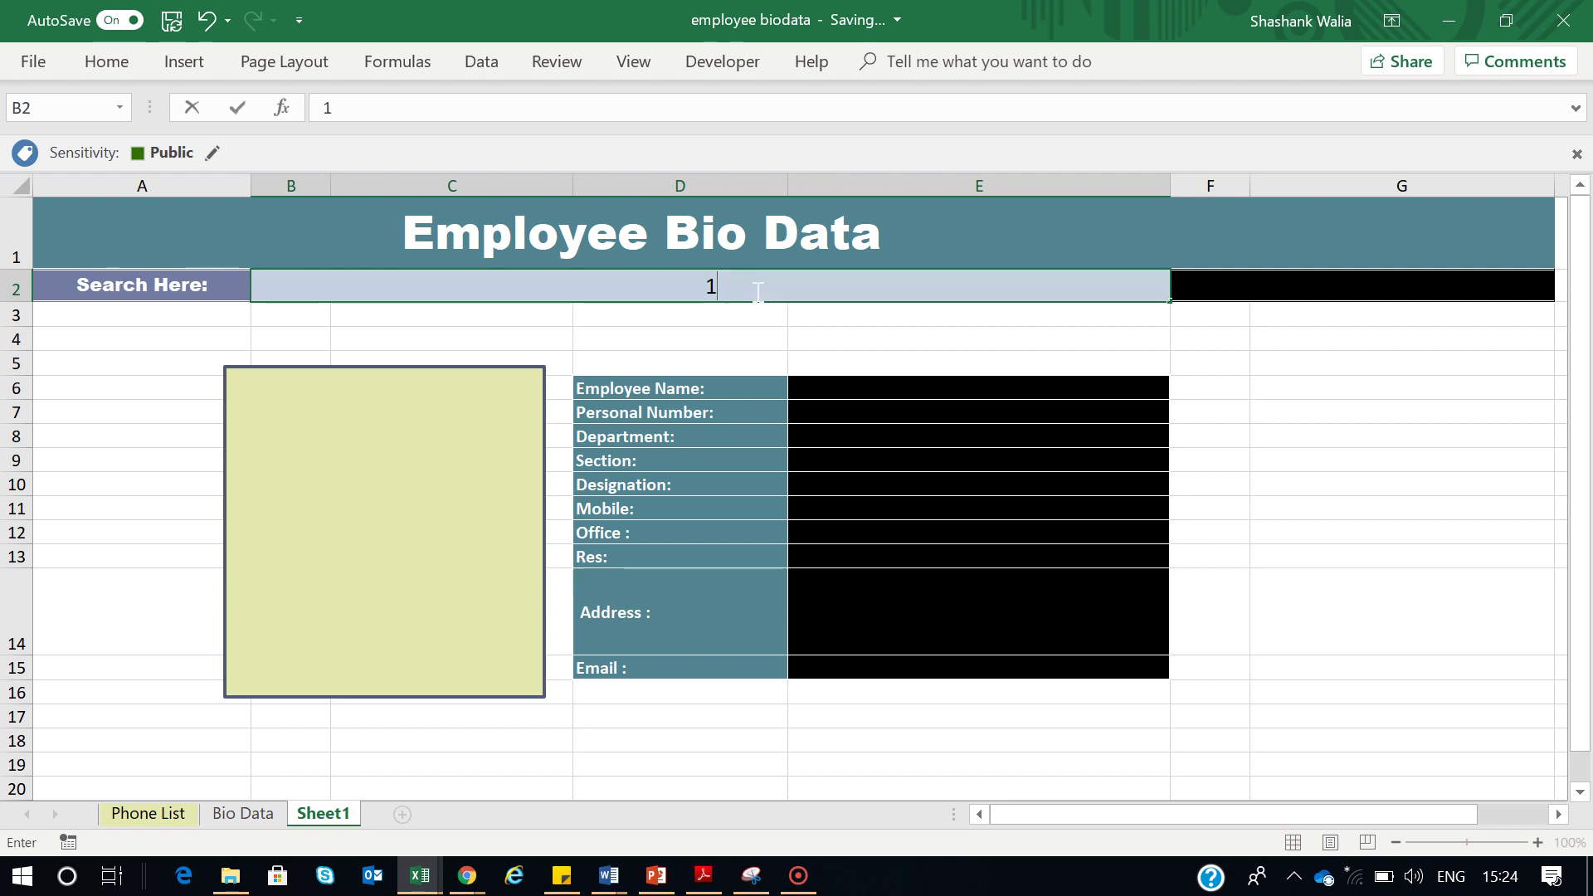
type("9654")
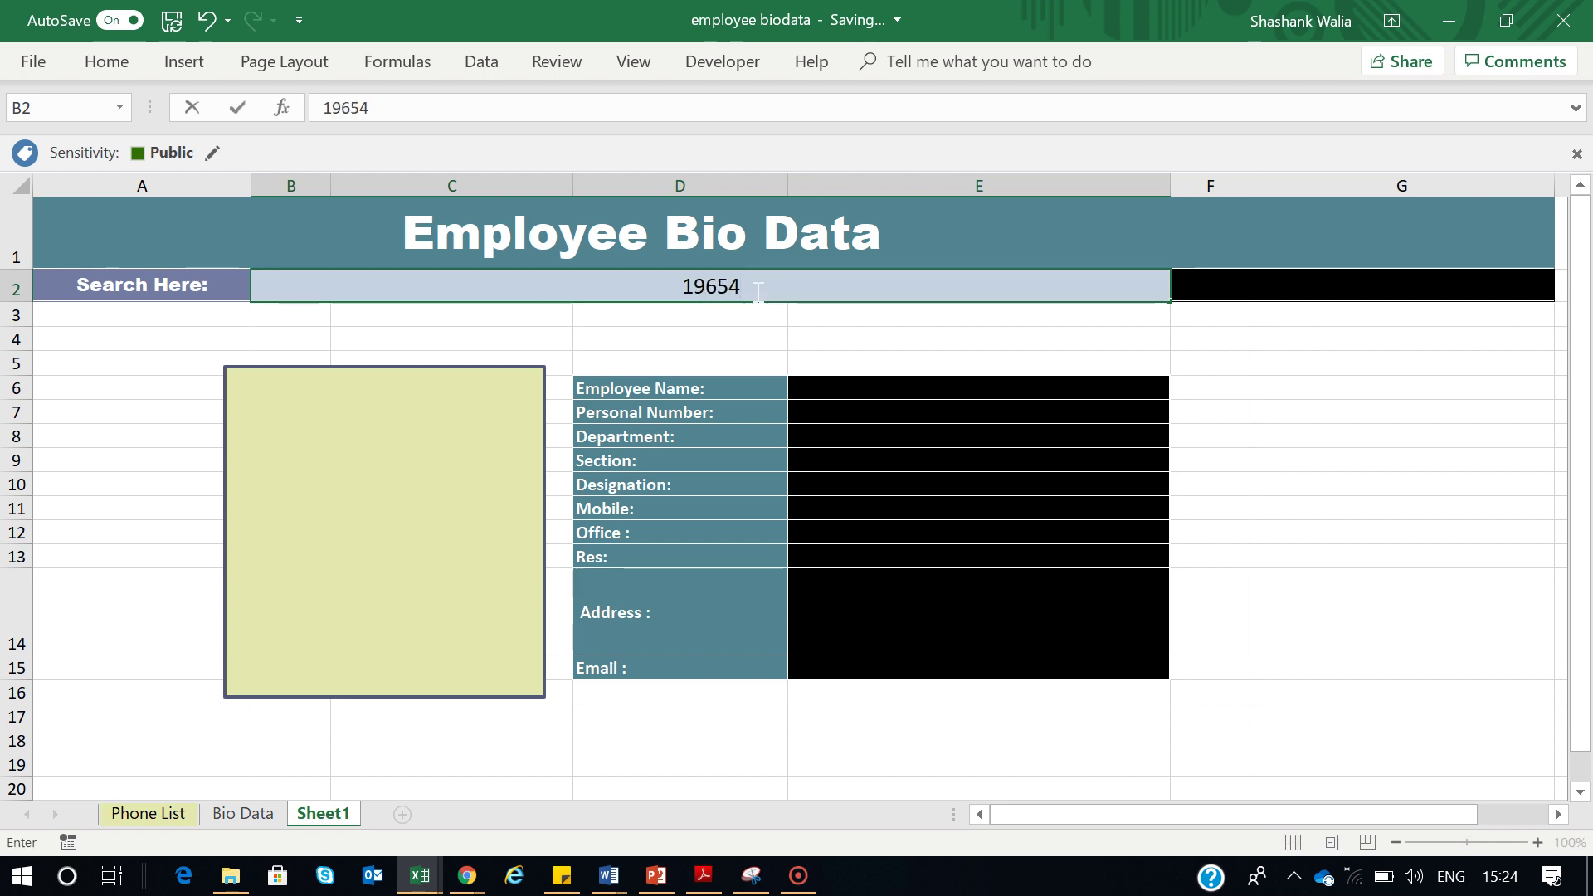
key("Return")
left_click(842, 412)
Enter the employee's full name in B2, fixing typos, and check the Personal Number result.
left_click(776, 284)
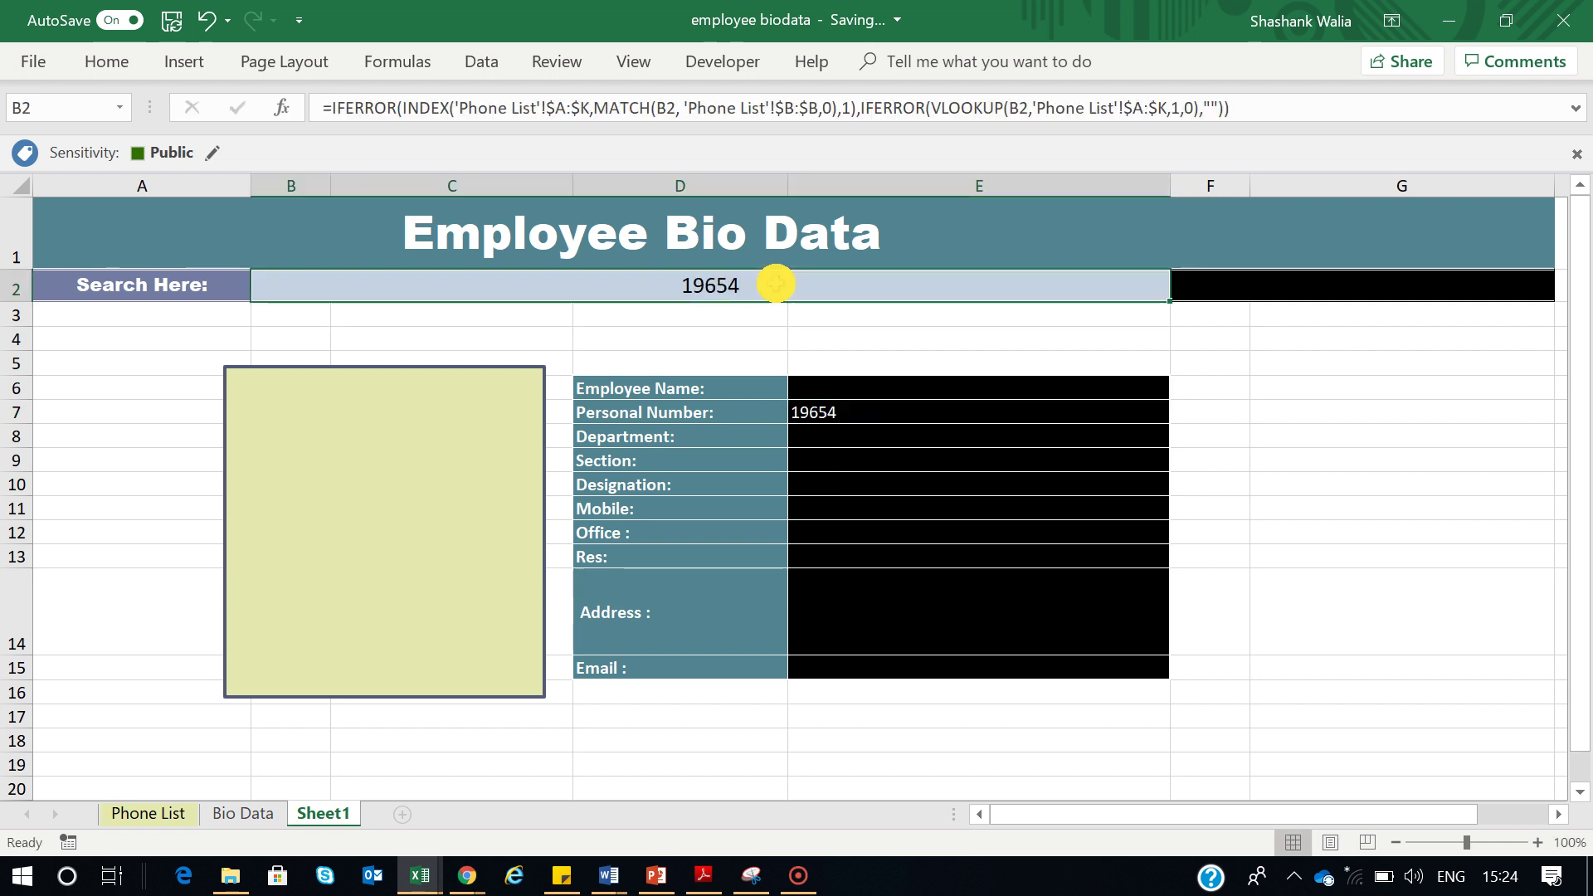
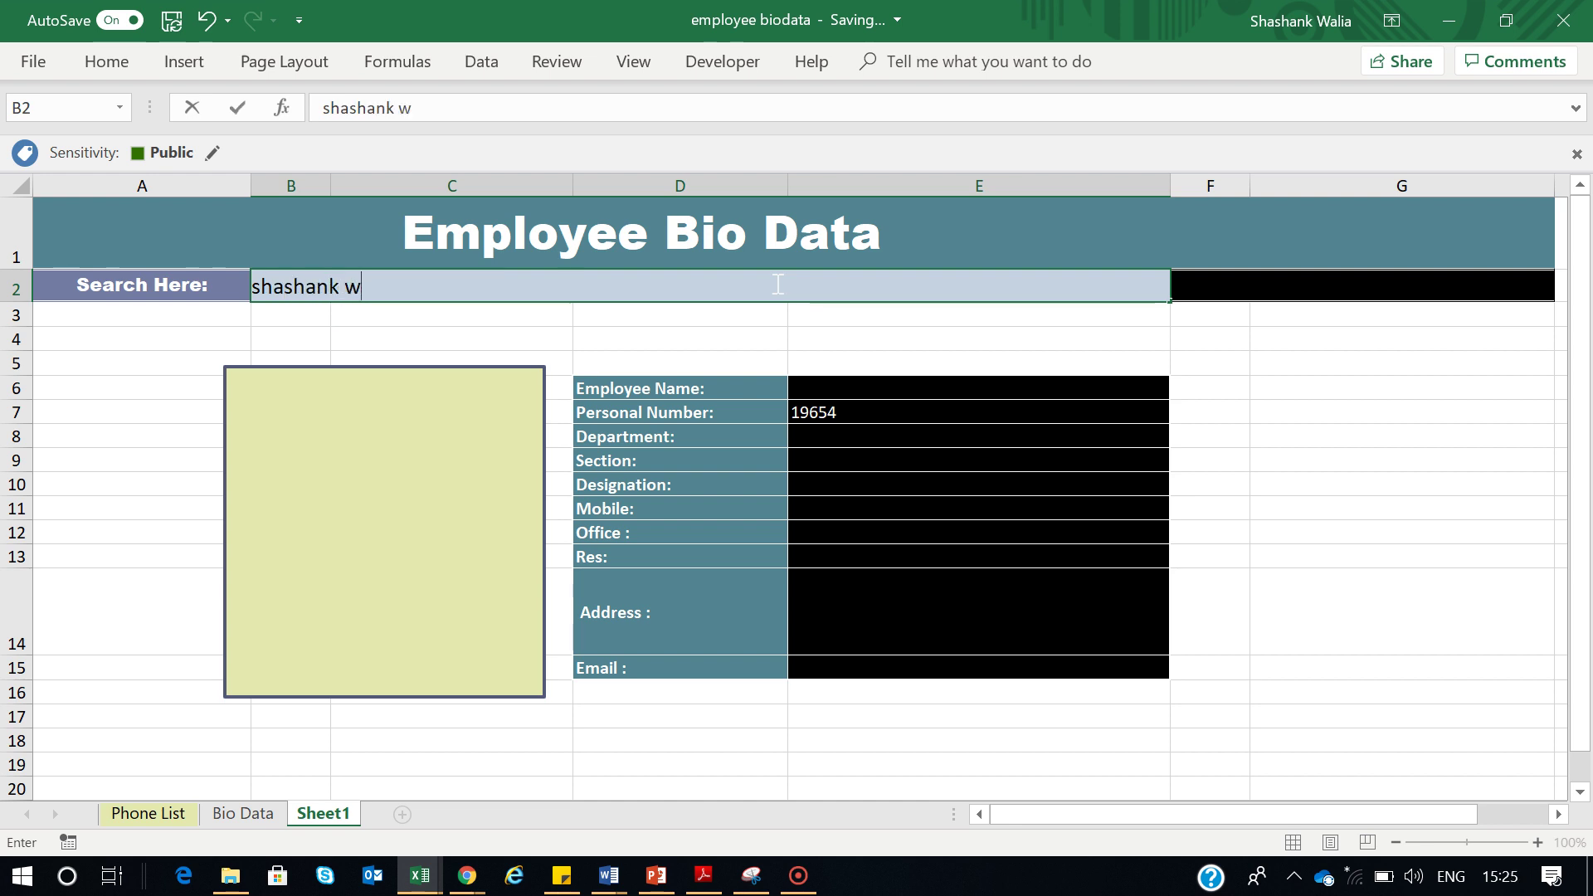
key("Left")
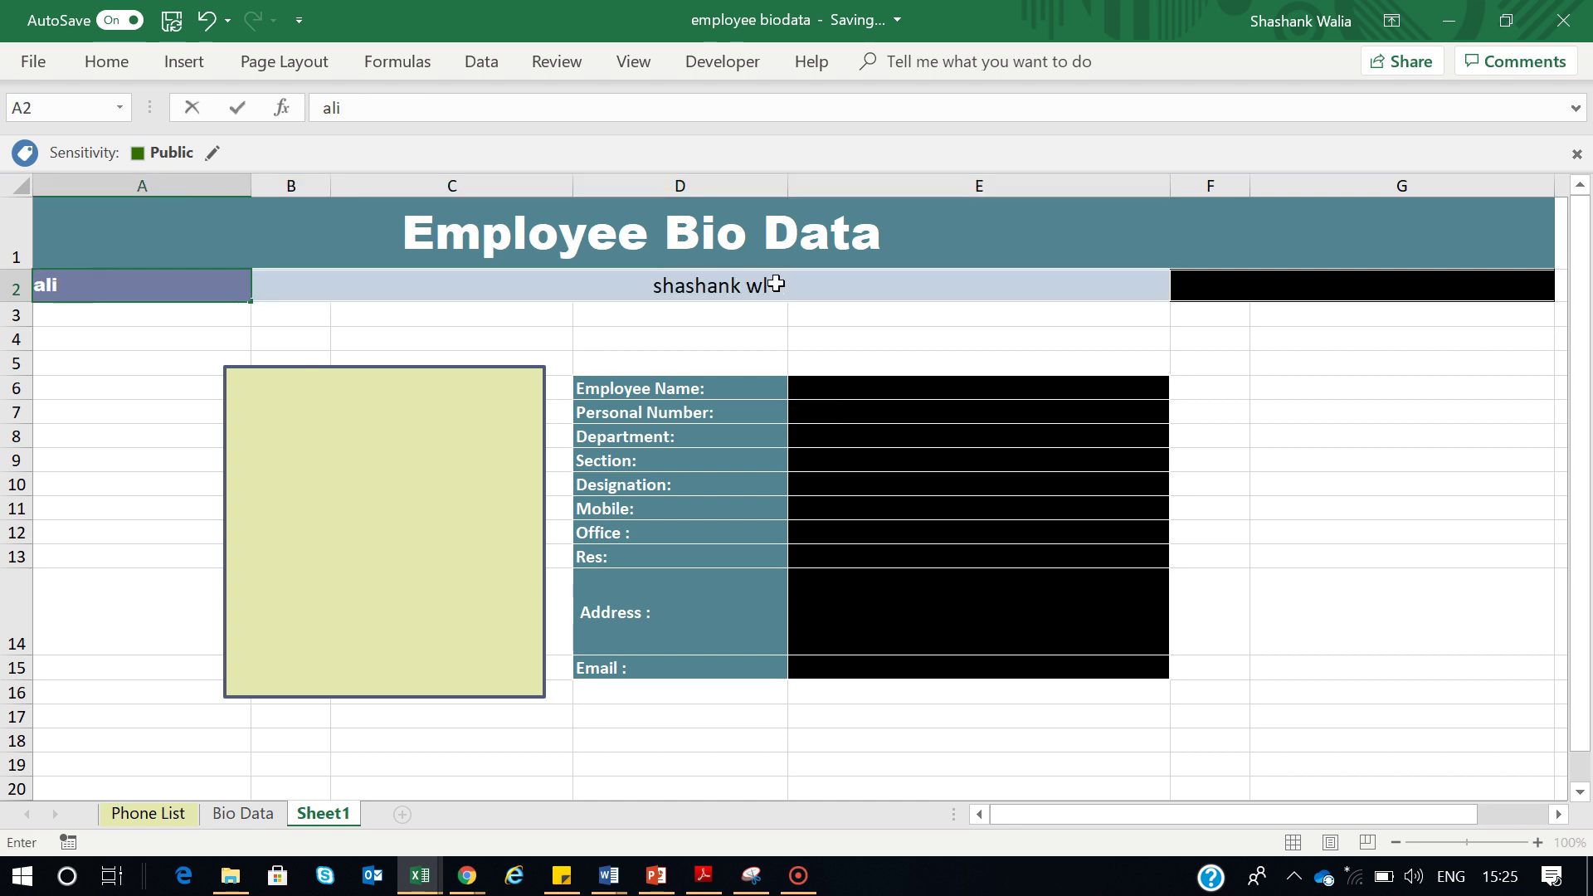
key("Escape")
double_click(817, 290)
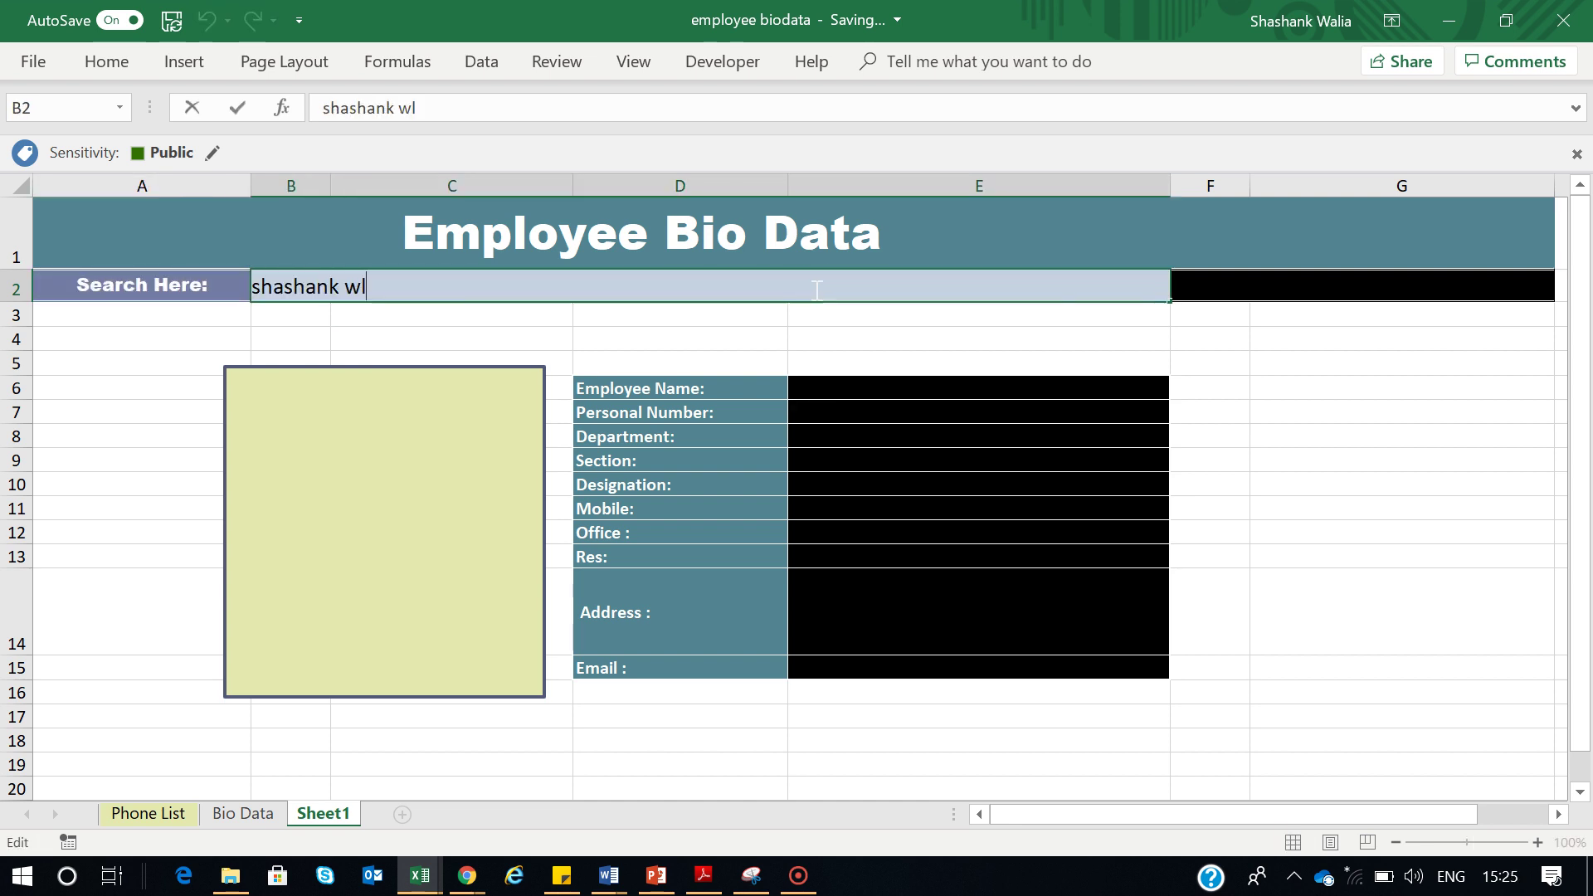
key("BackSpace")
type("alia")
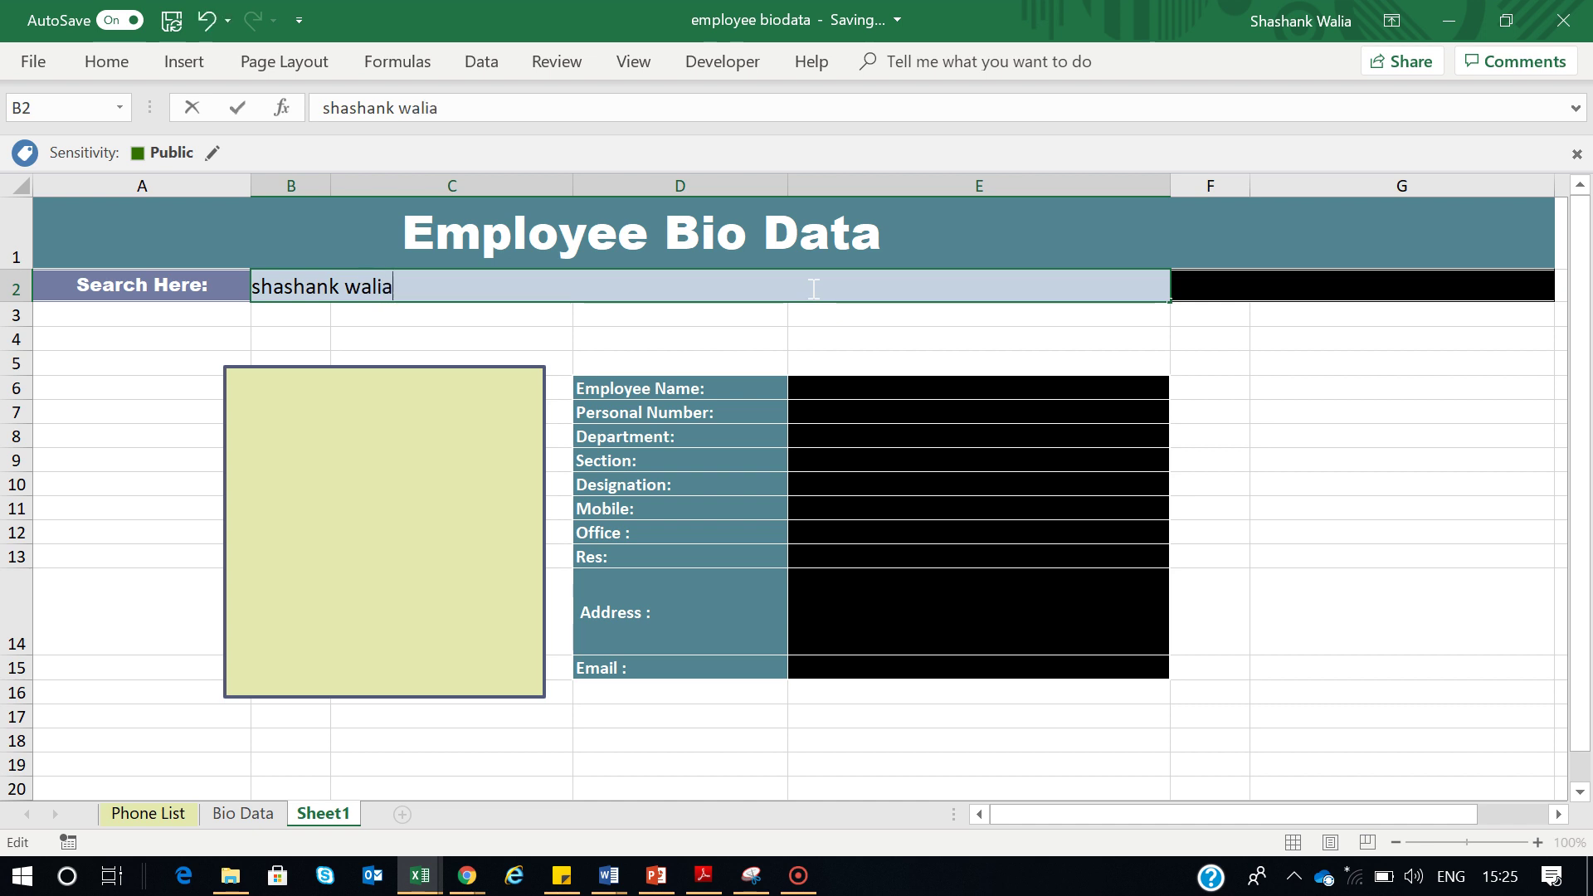
key("Return")
left_click(820, 414)
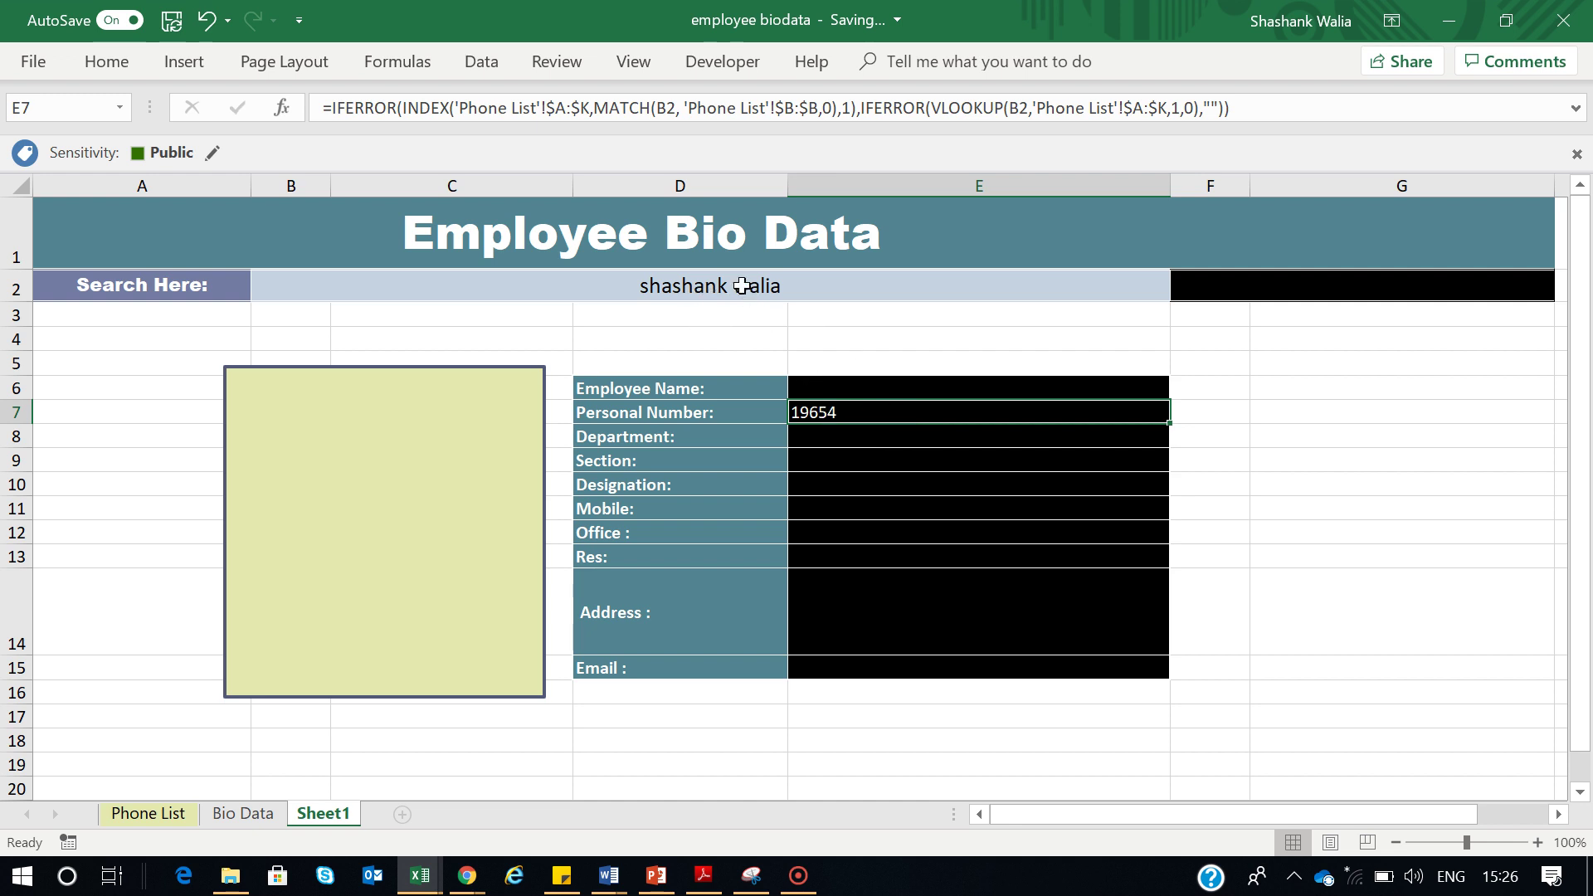
left_click(740, 285)
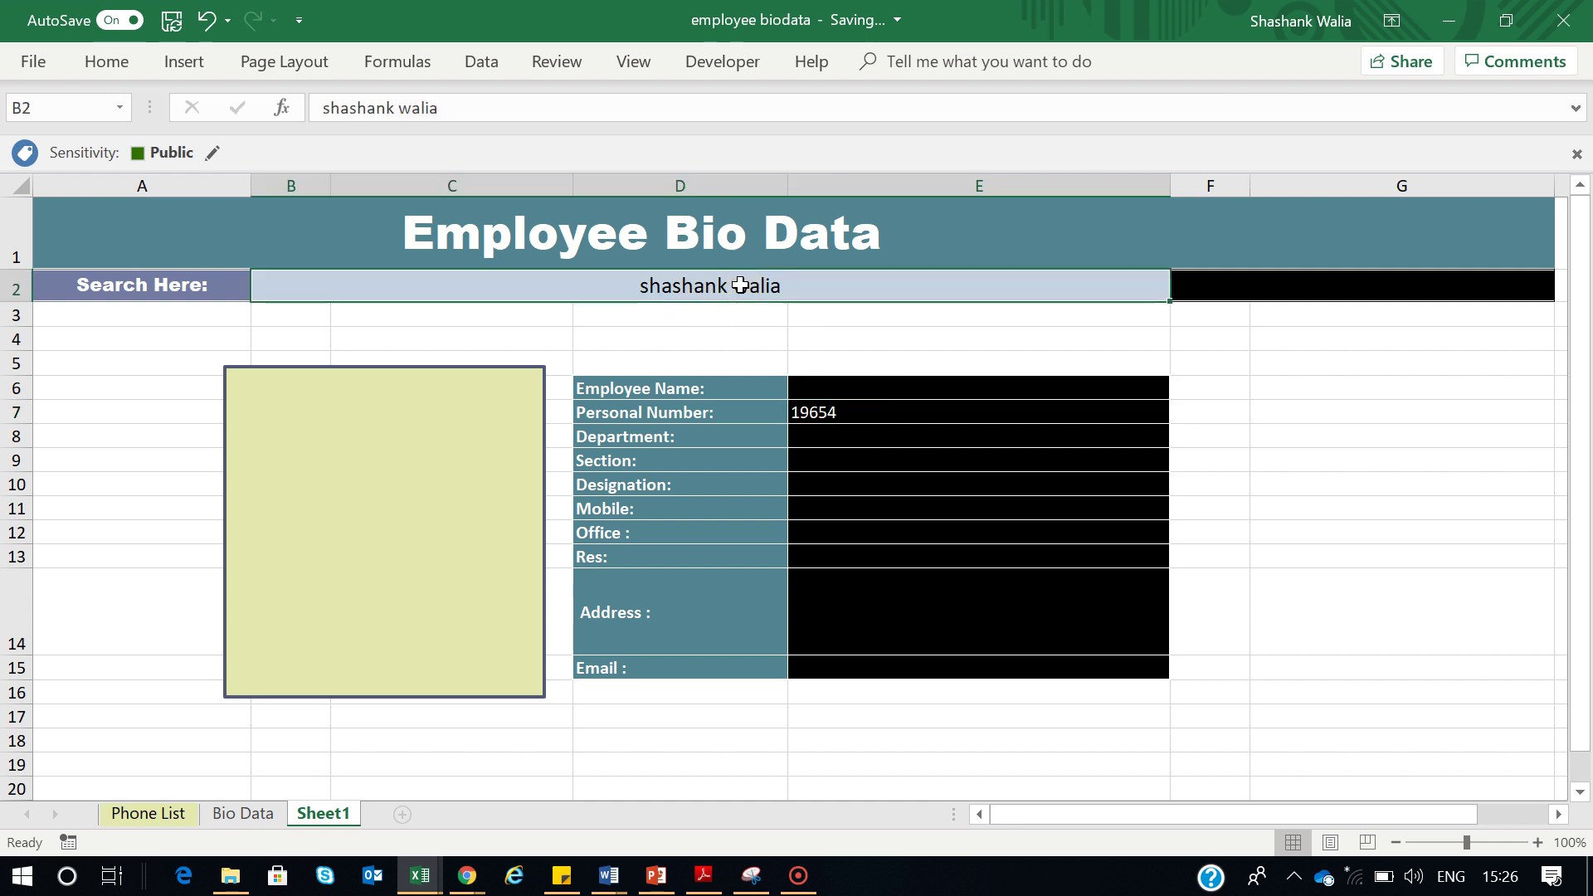
left_click(809, 412)
left_click(718, 286)
left_click(832, 410)
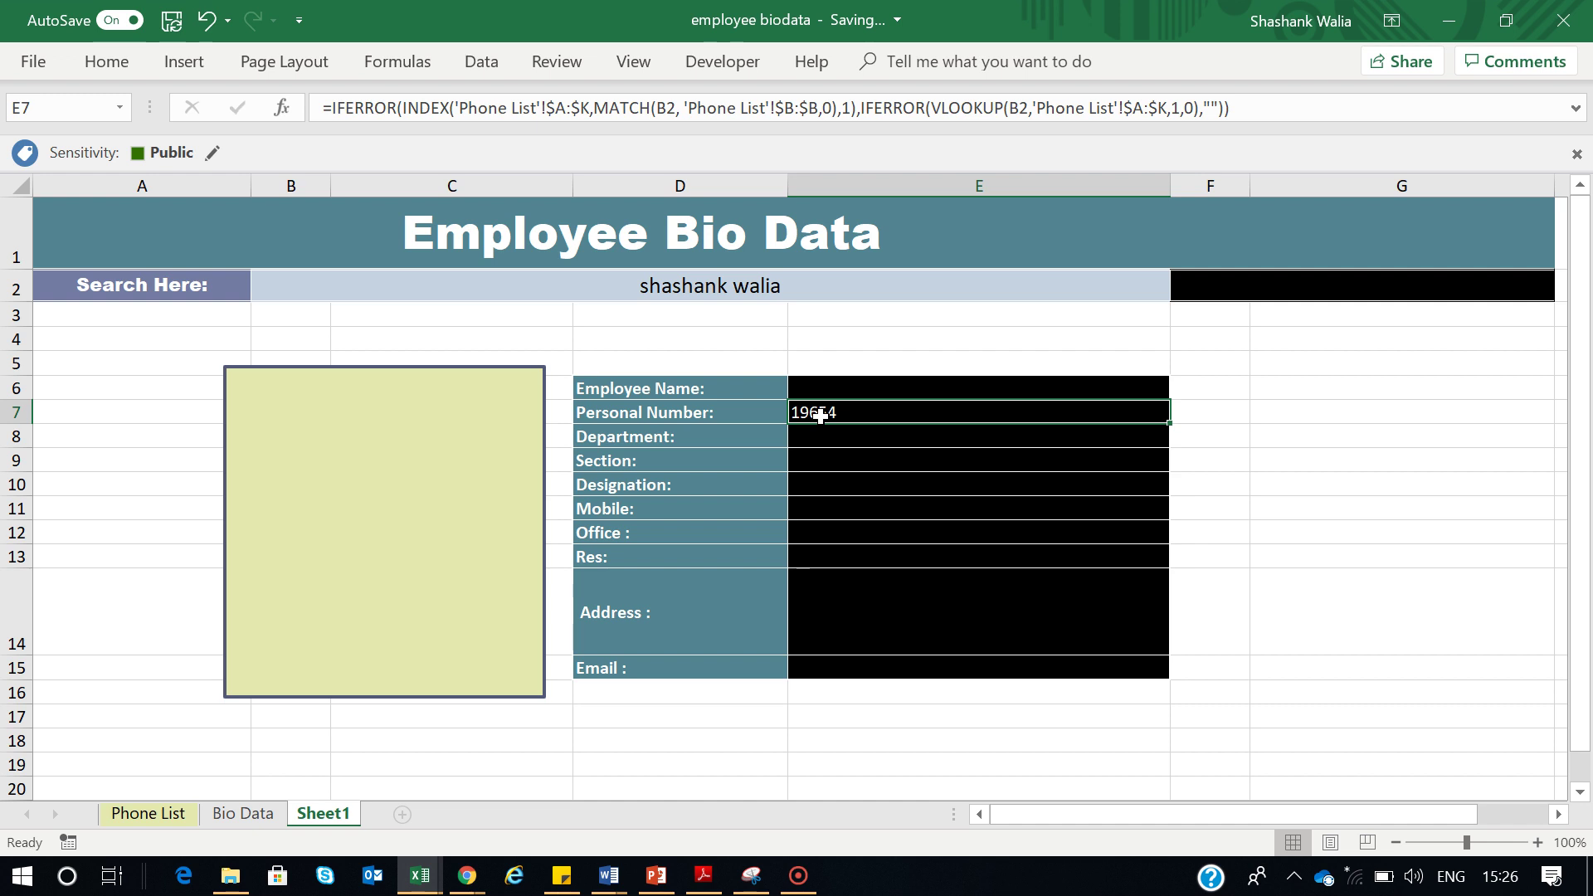
Begin E6's formula as =IFERROR(VLOOKUP(E7, pointing to the Phone List sheet for the table.
double_click(817, 386)
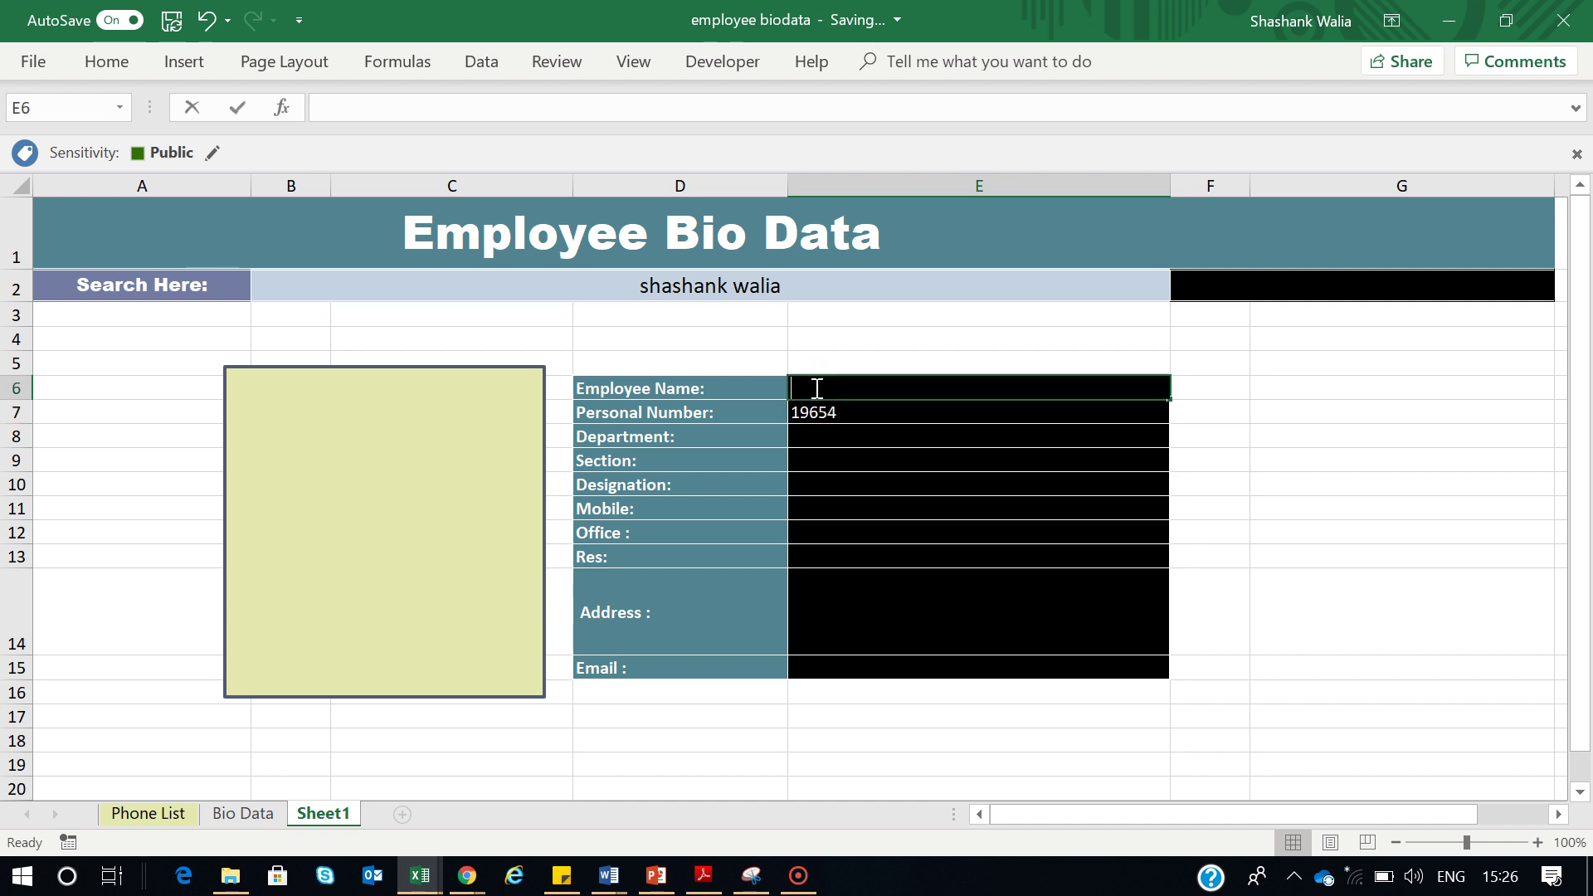
type("=ife")
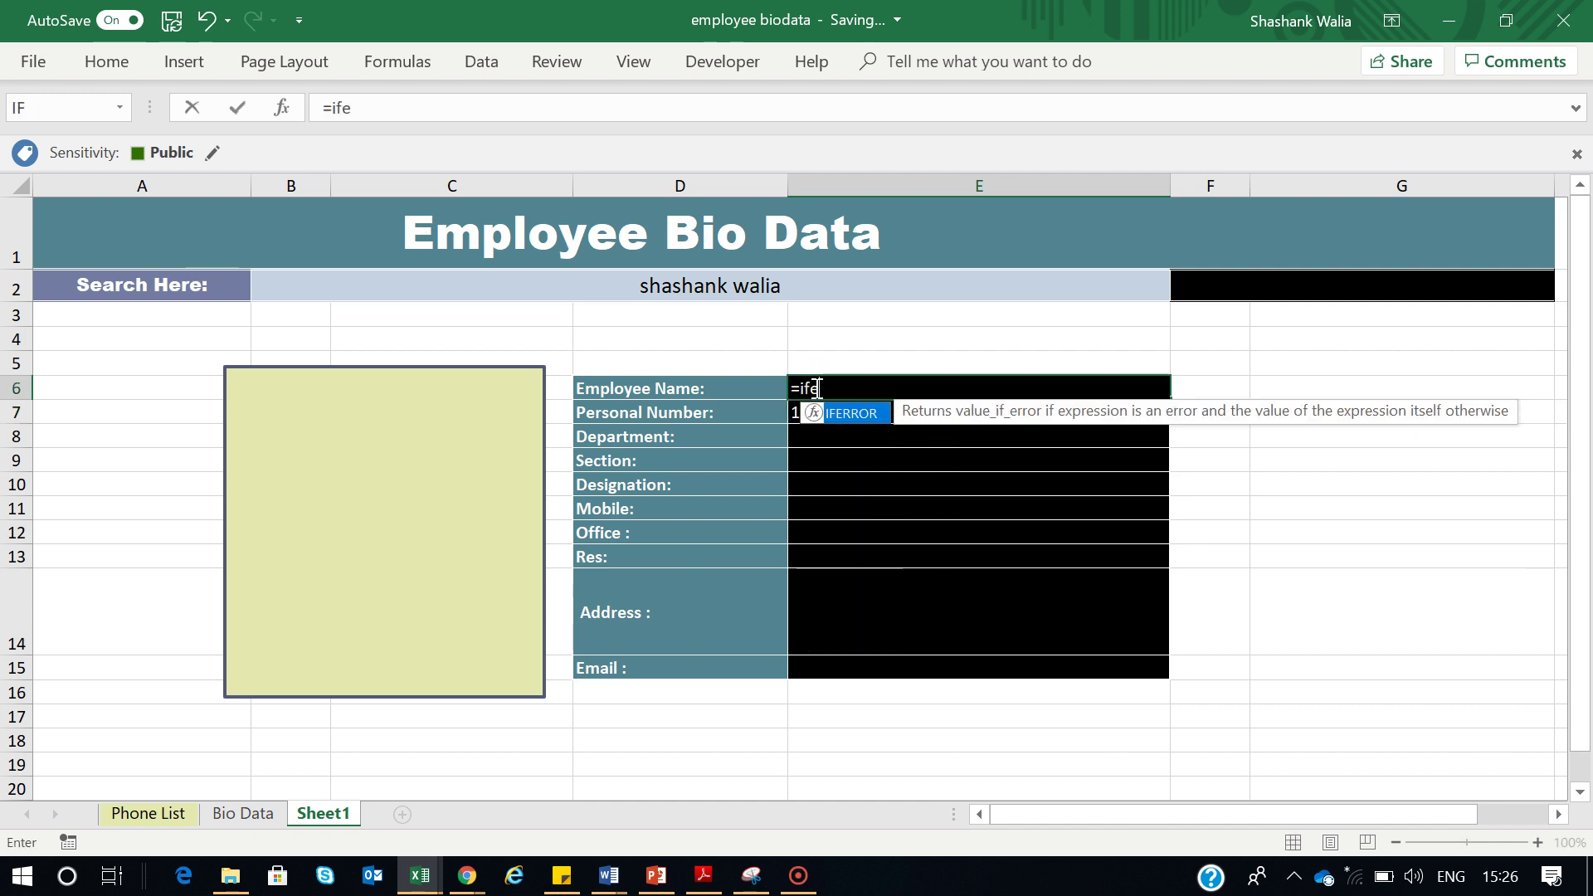
type("rror(")
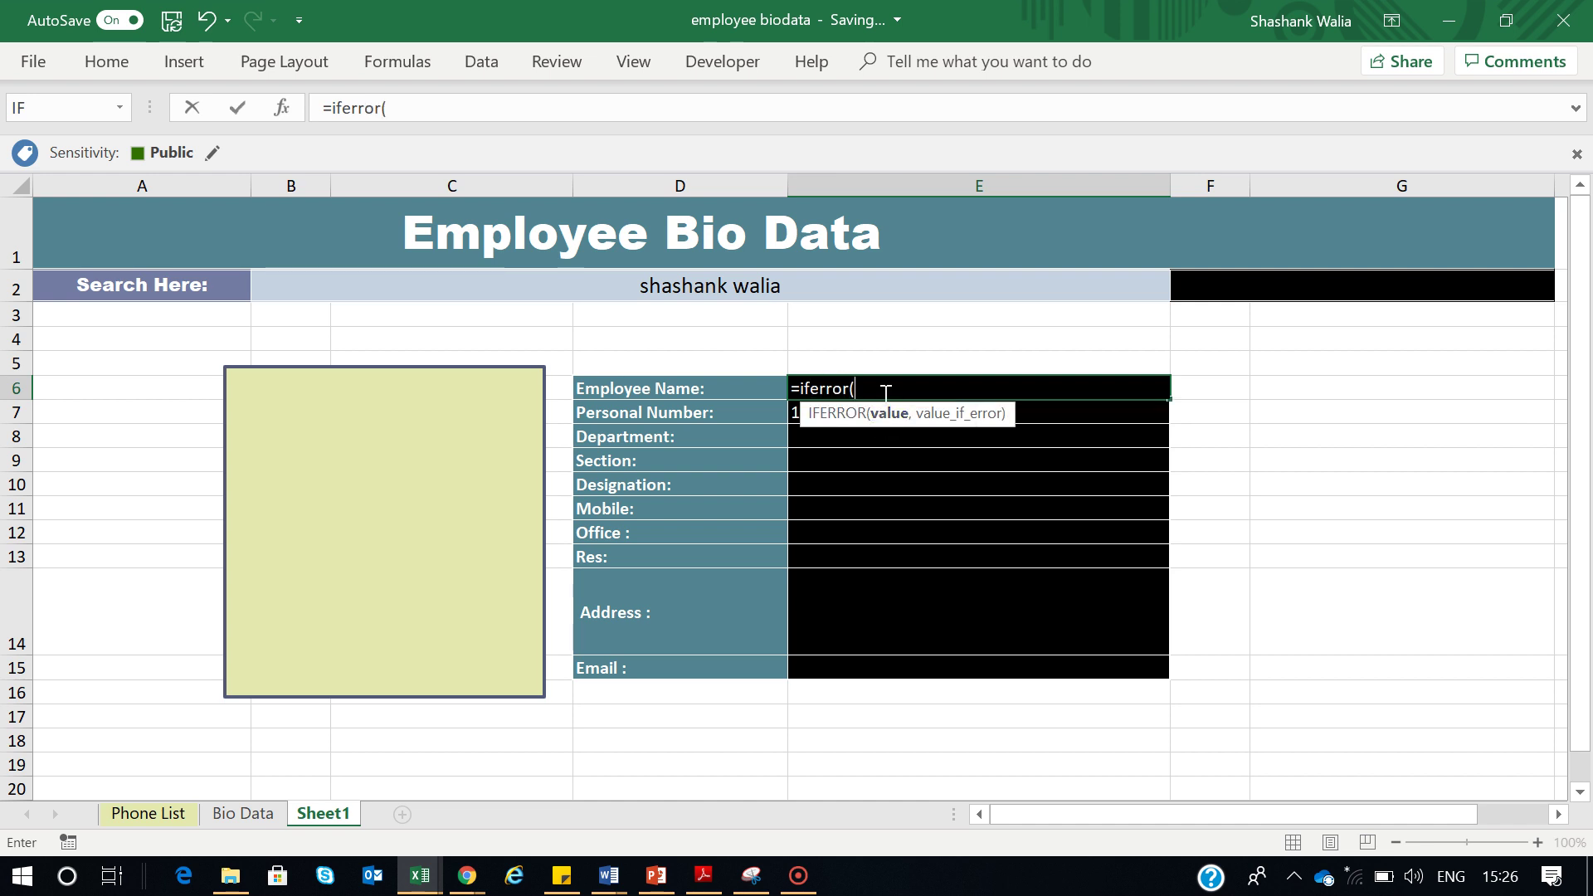
type("vlookup")
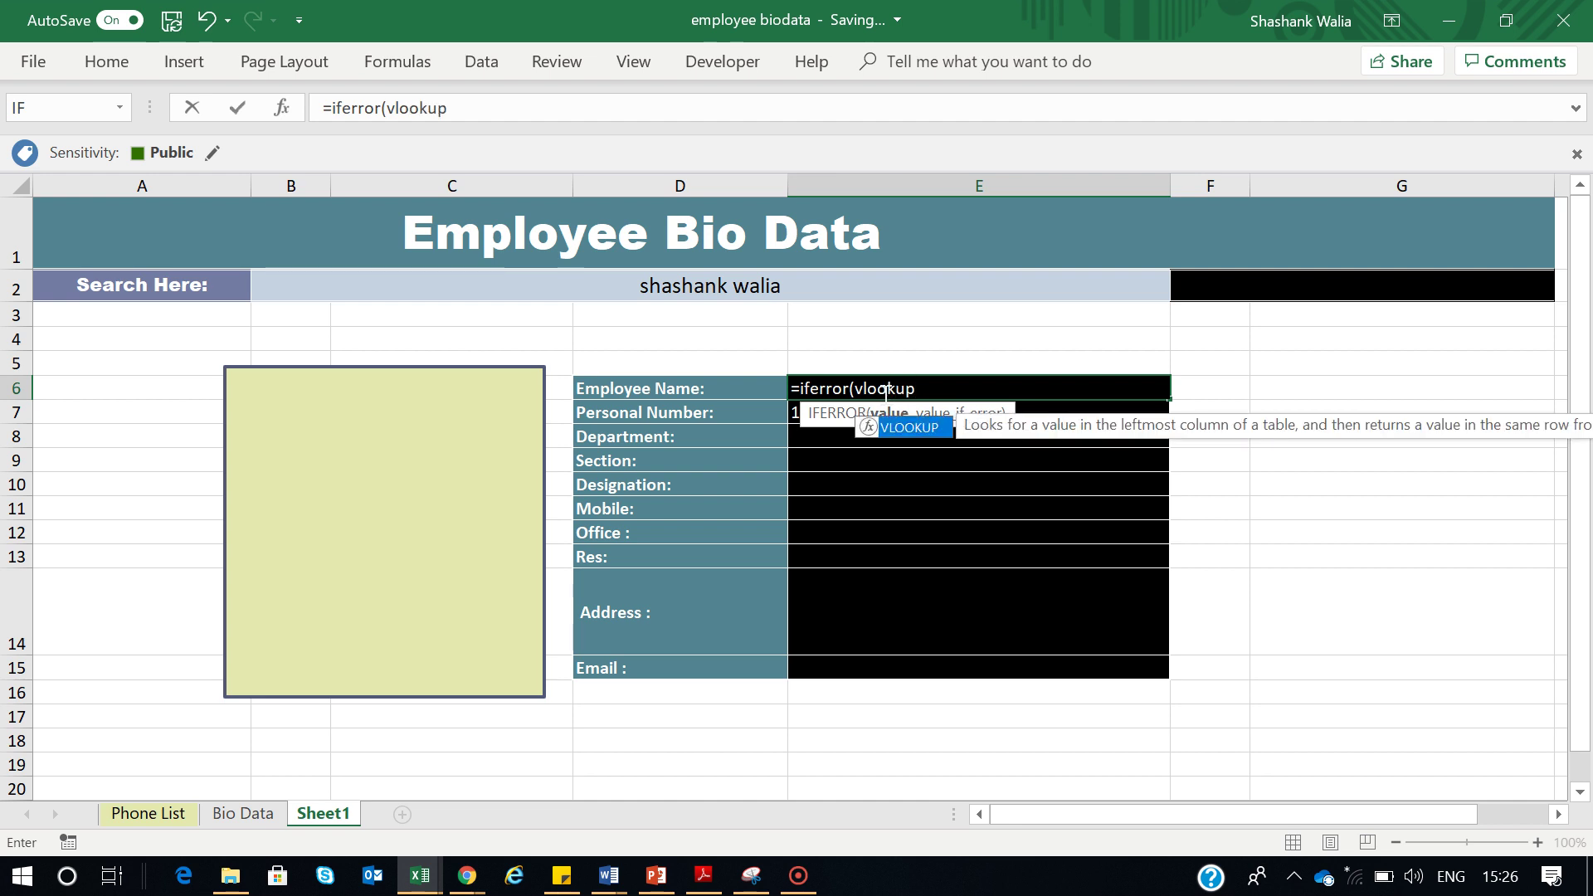
type("(")
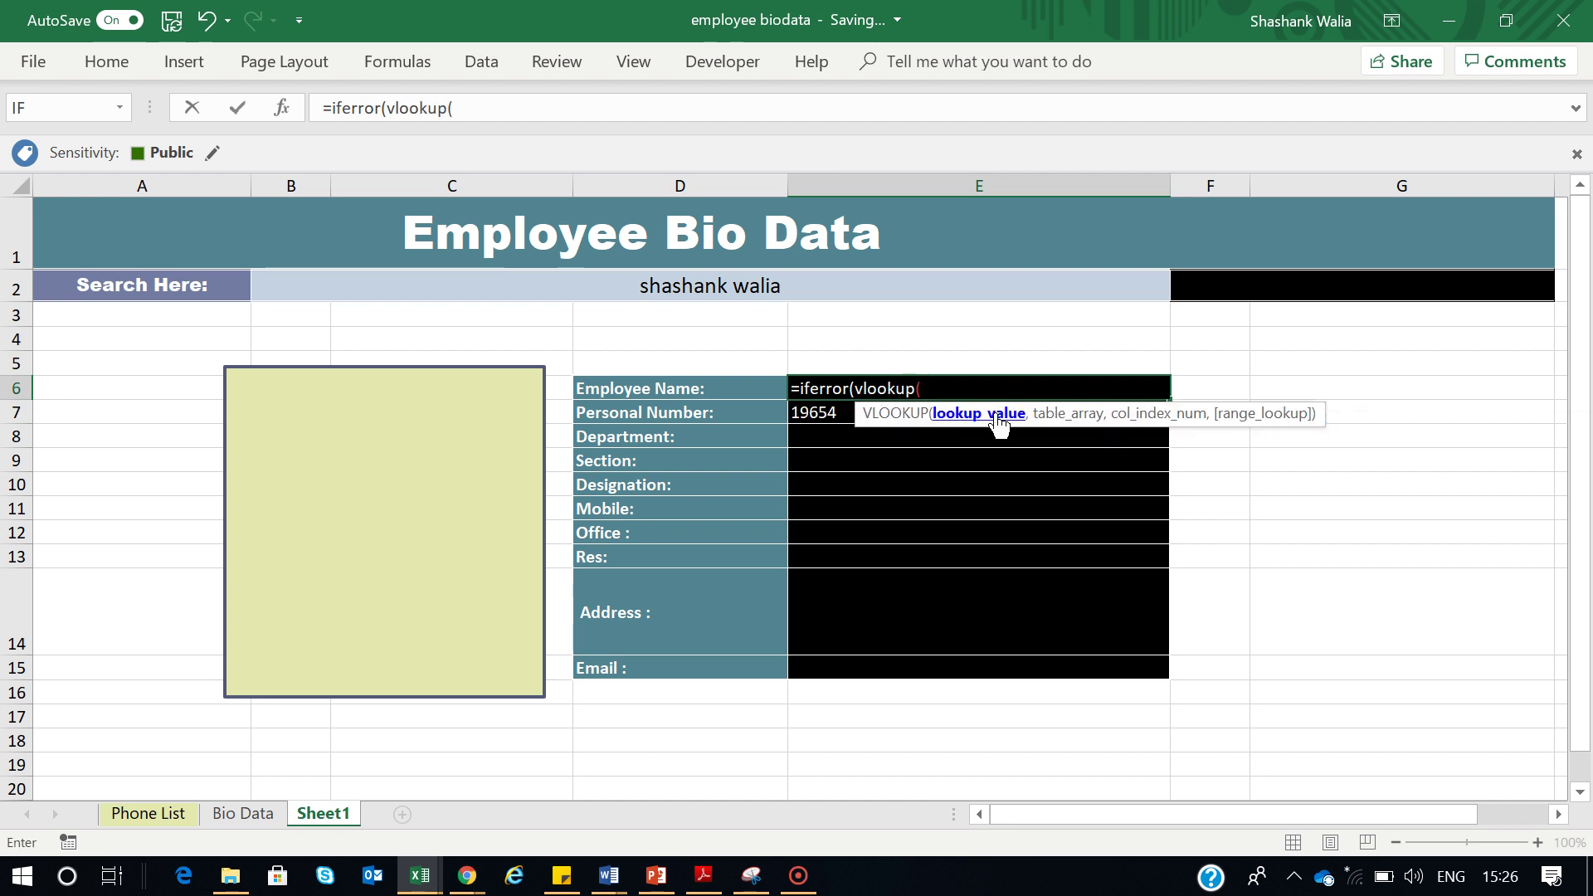
left_click(825, 412)
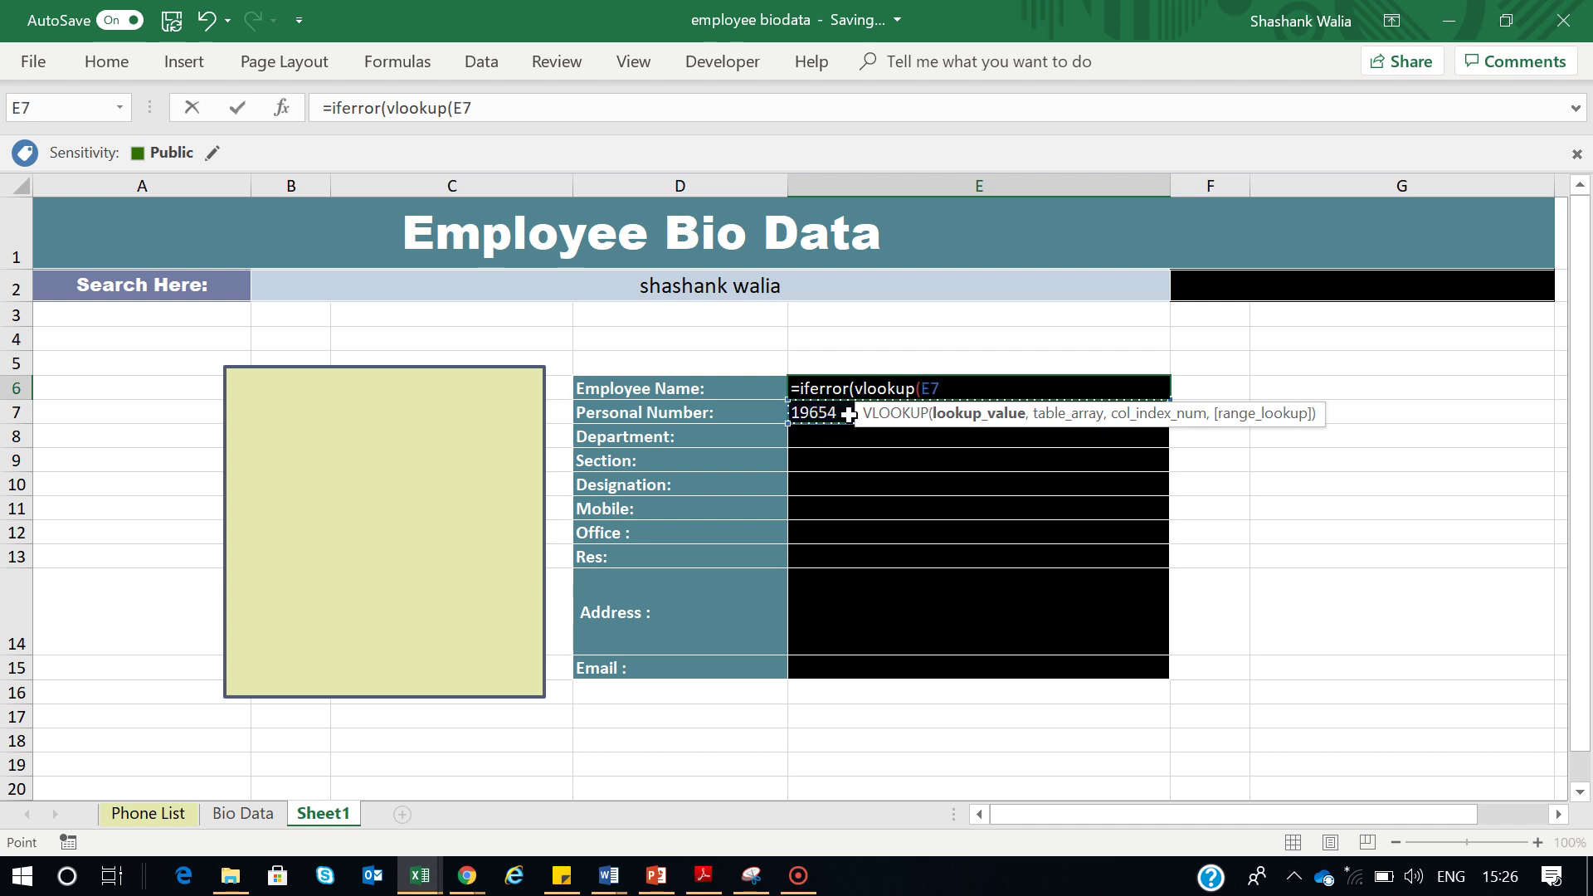
type(",")
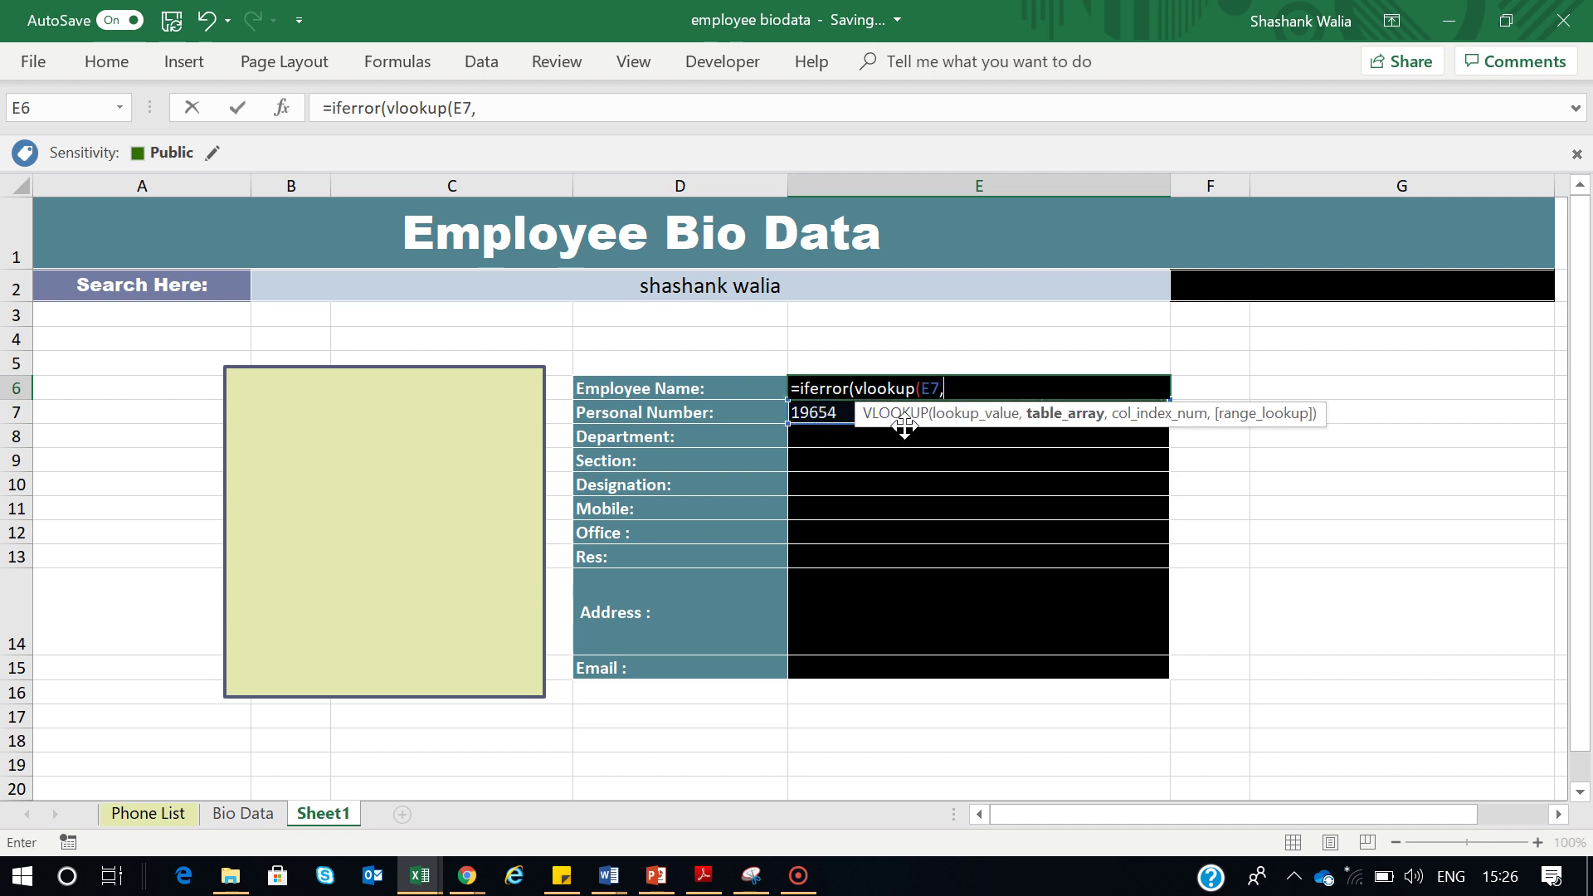
left_click(176, 814)
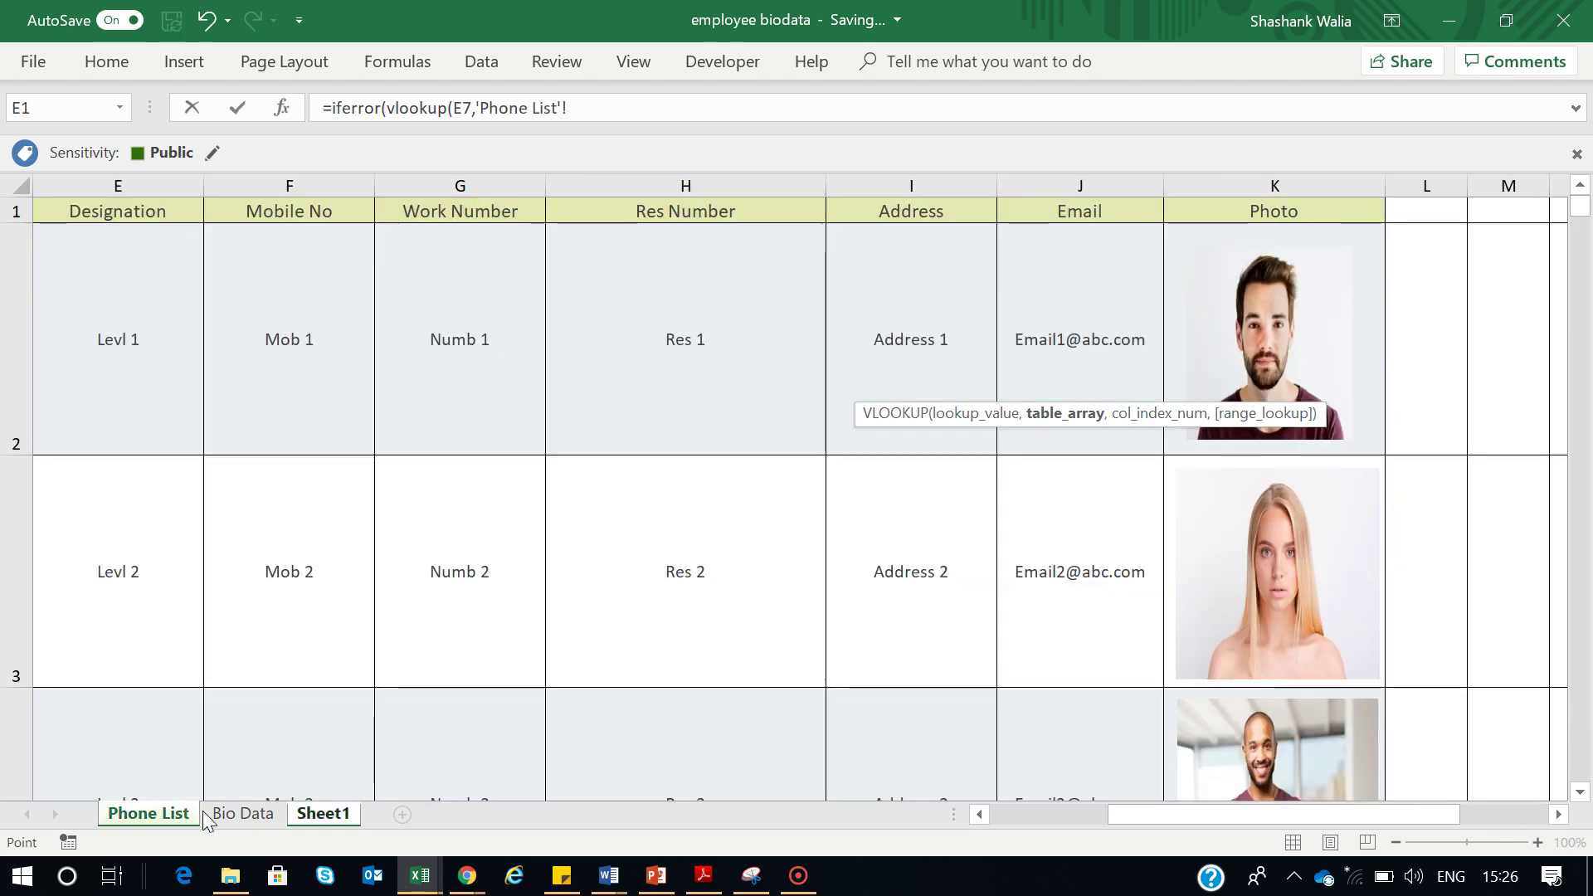
Set the Employee Name lookup table to 'Phone List'!A:K.
left_click(91, 208)
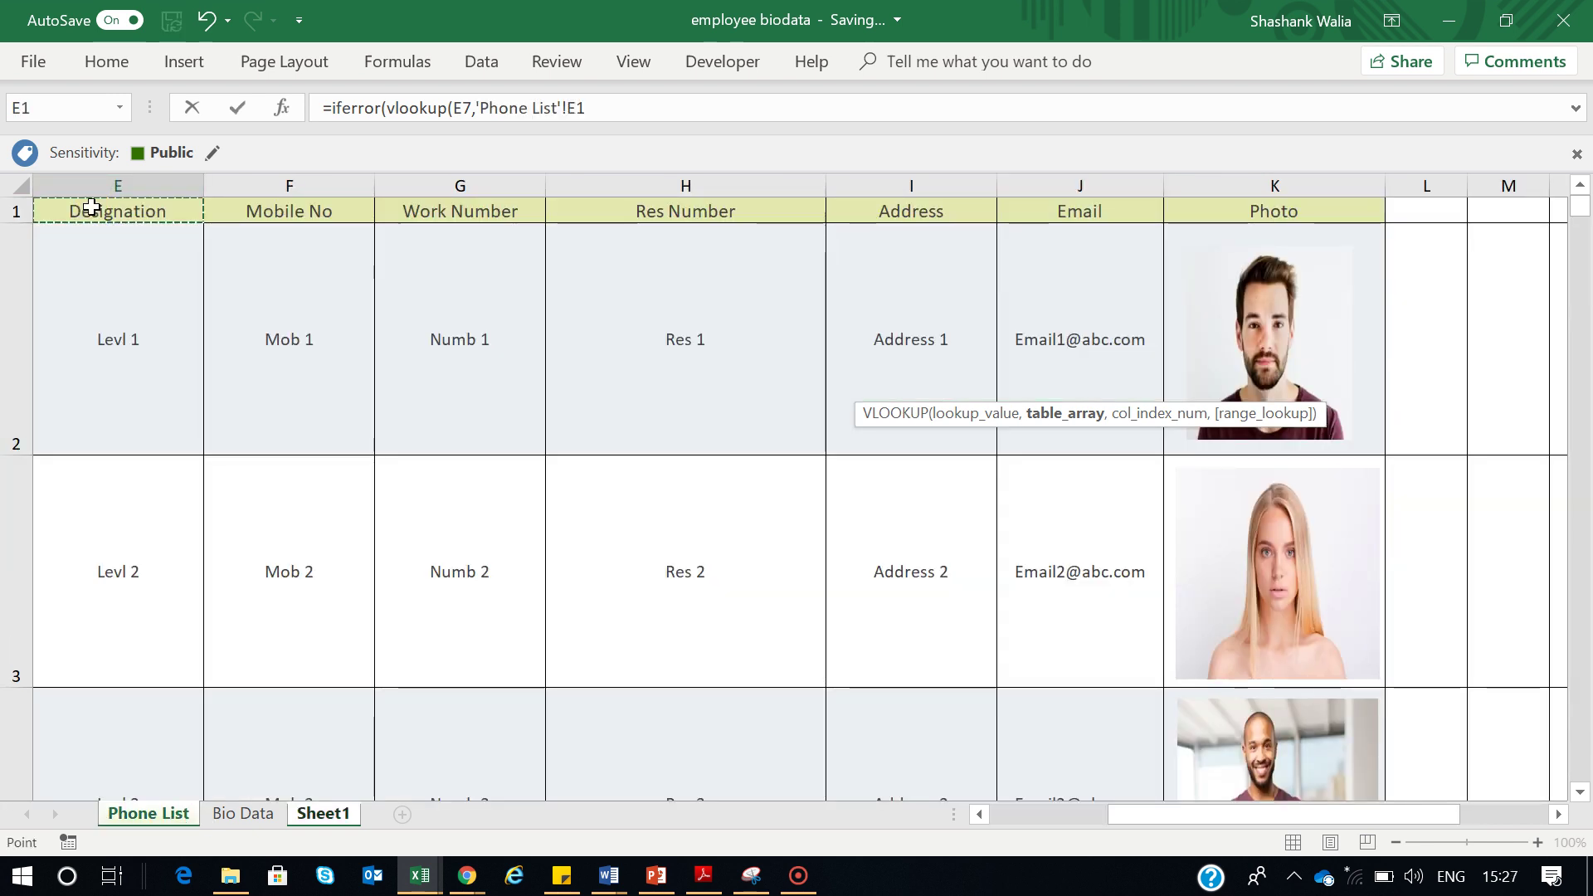
key("ctrl+shift+Left")
key("ctrl+shift+Down")
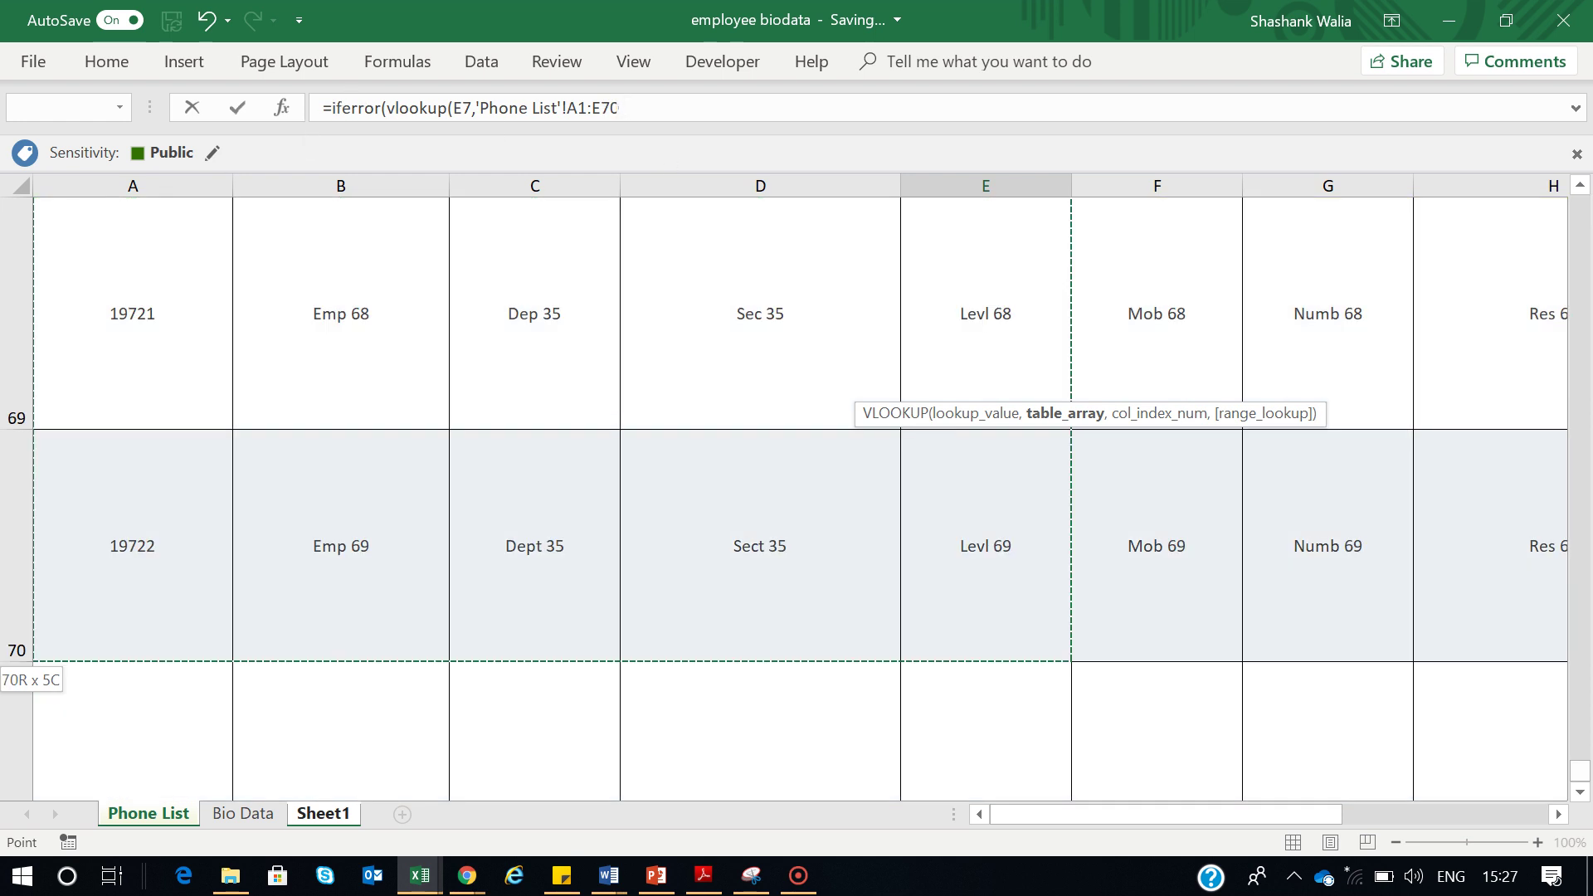
left_click(608, 109)
key("BackSpace")
key("BackSpace")
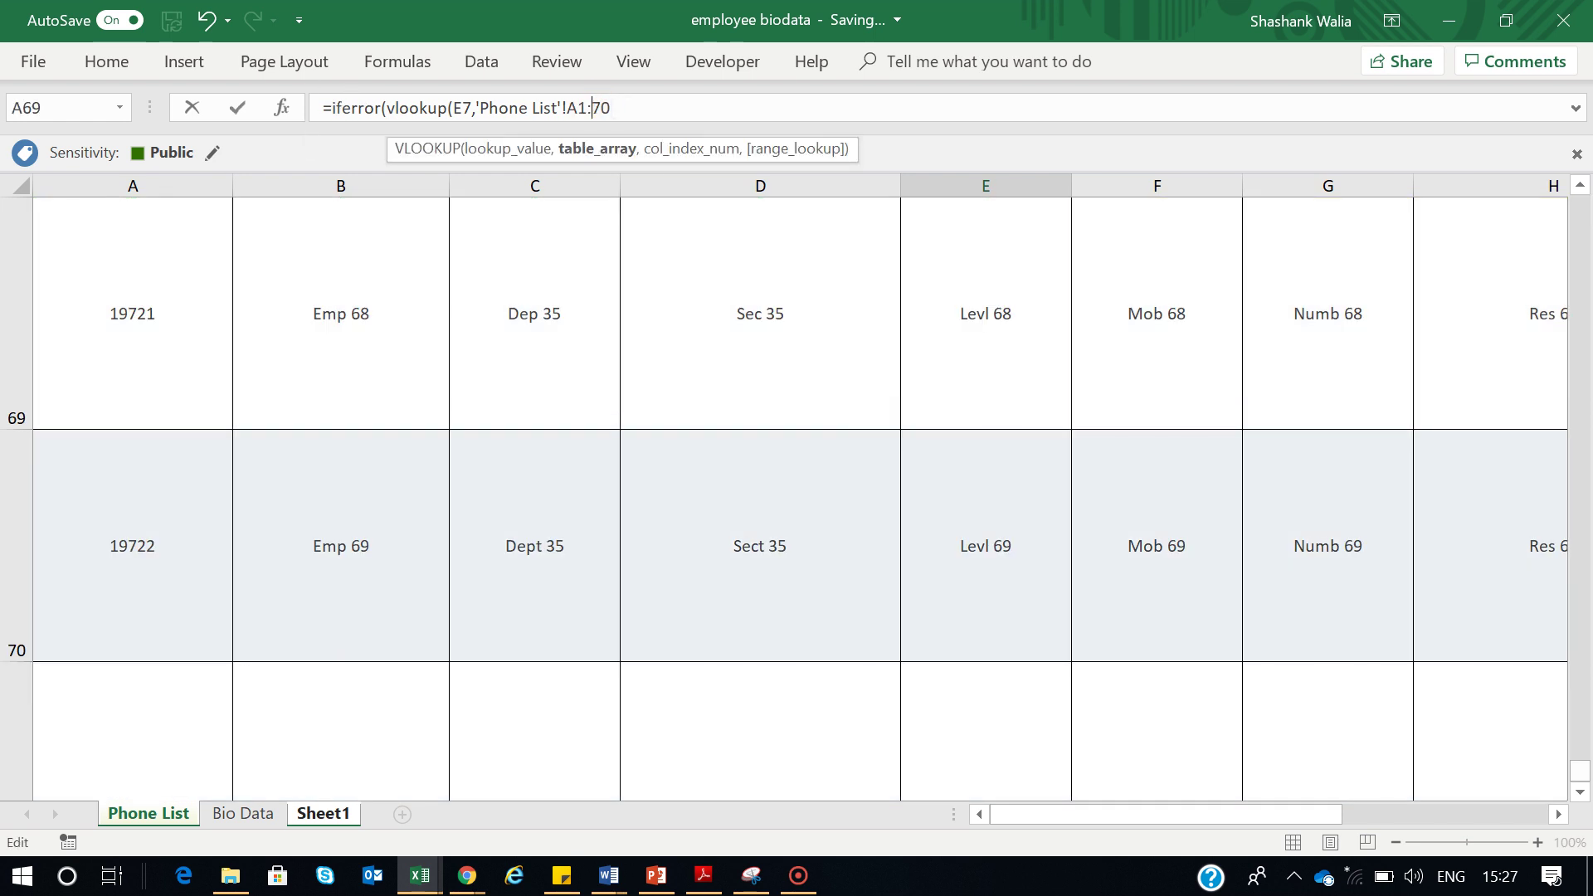
key("Delete")
type("k")
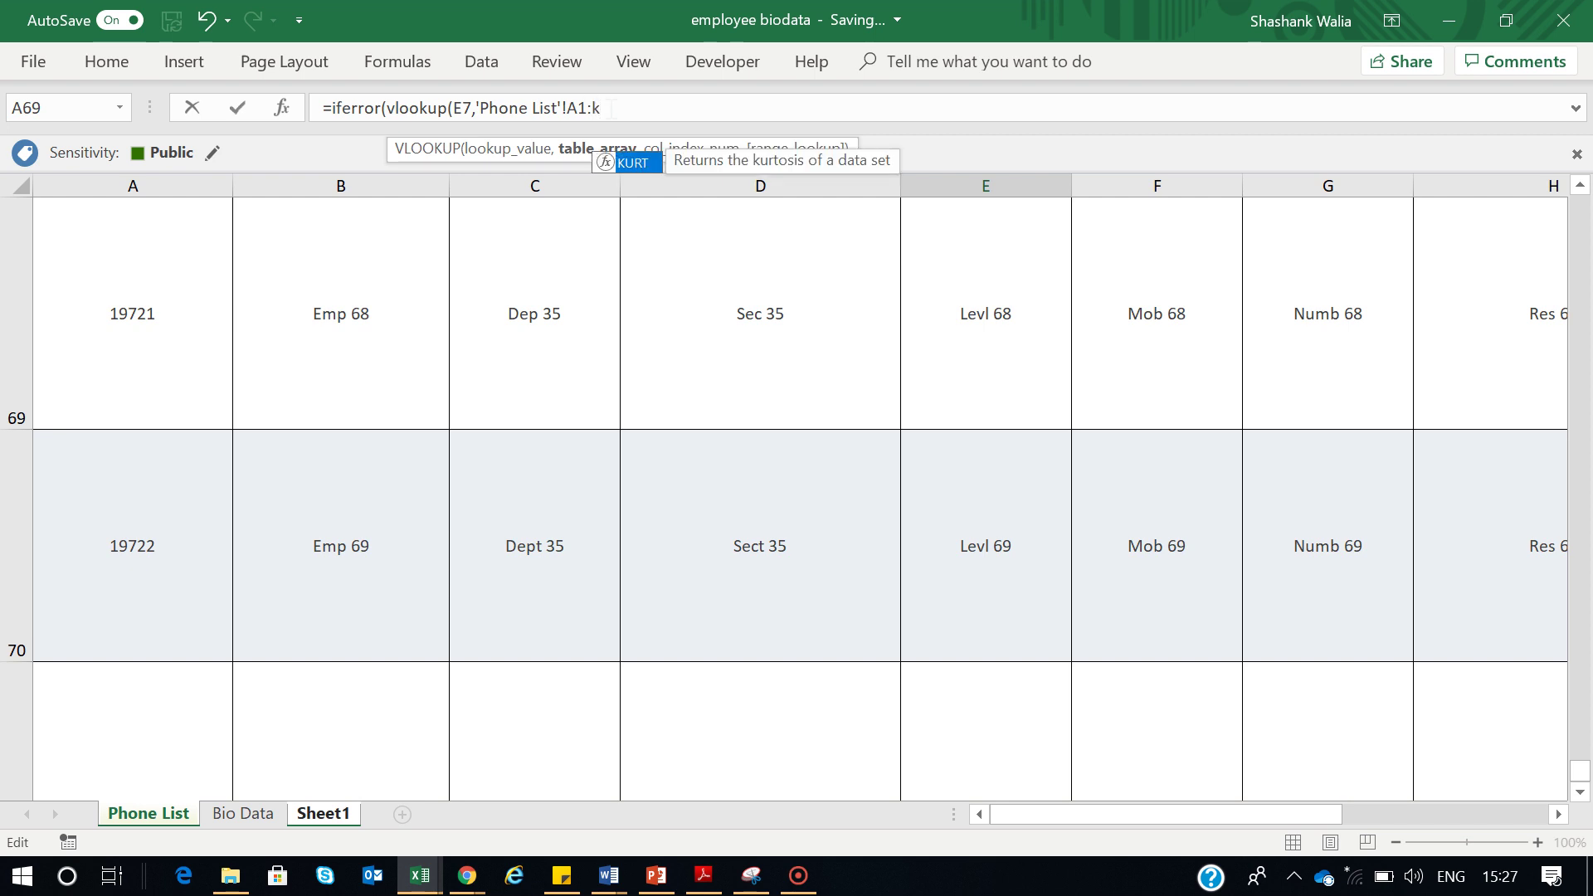
left_click(578, 108)
key("Delete")
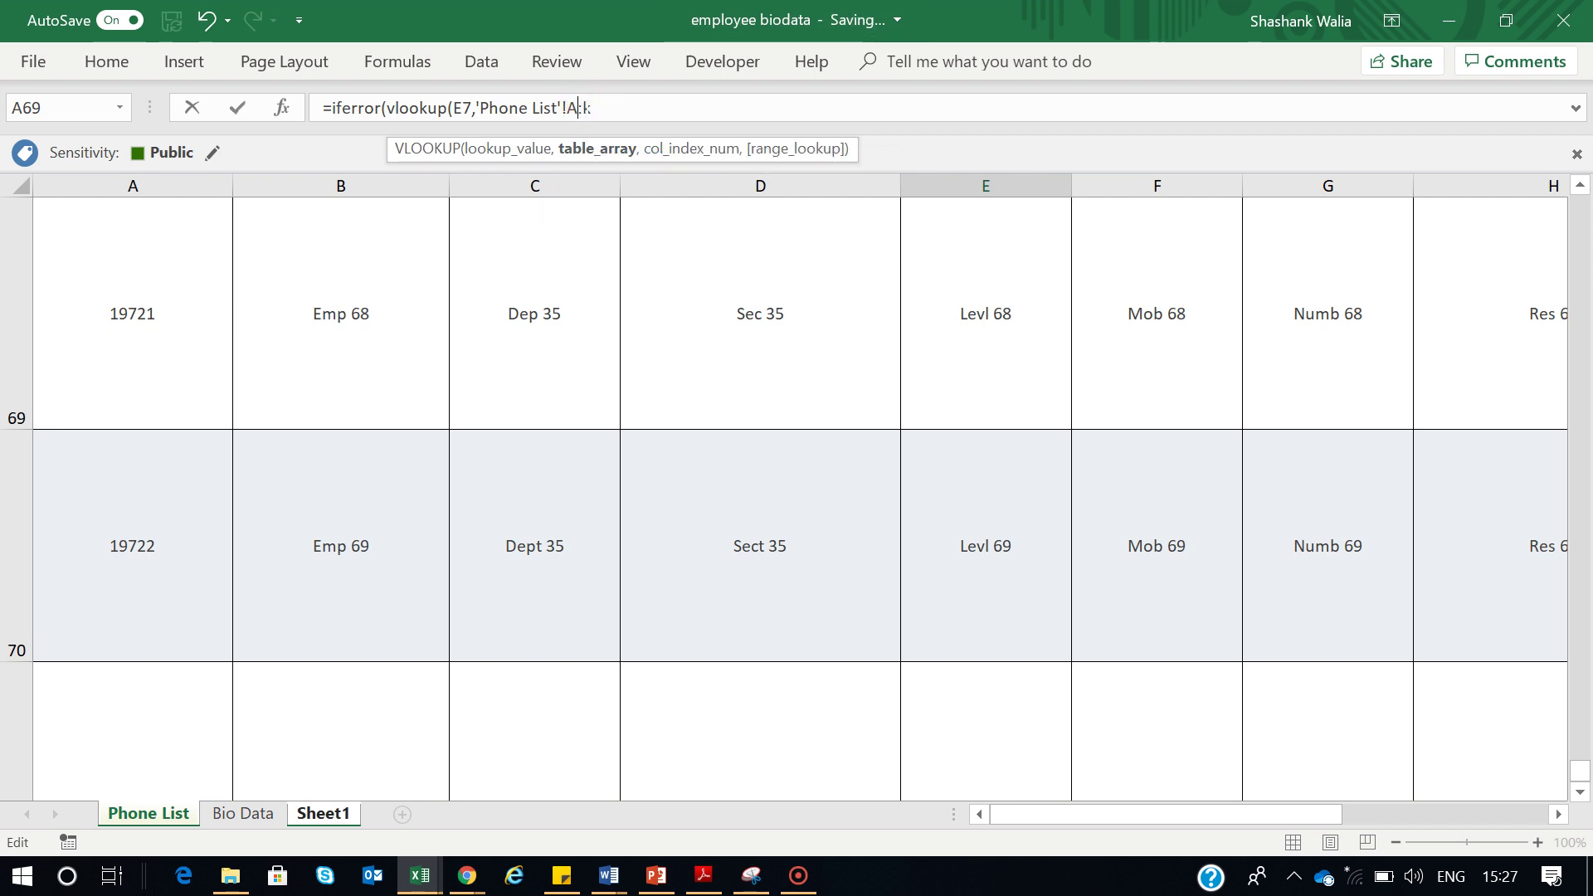
type("a")
key("BackSpace")
Return column 2 with exact match and a blank on error, completing the formula.
left_click(614, 108)
type(",")
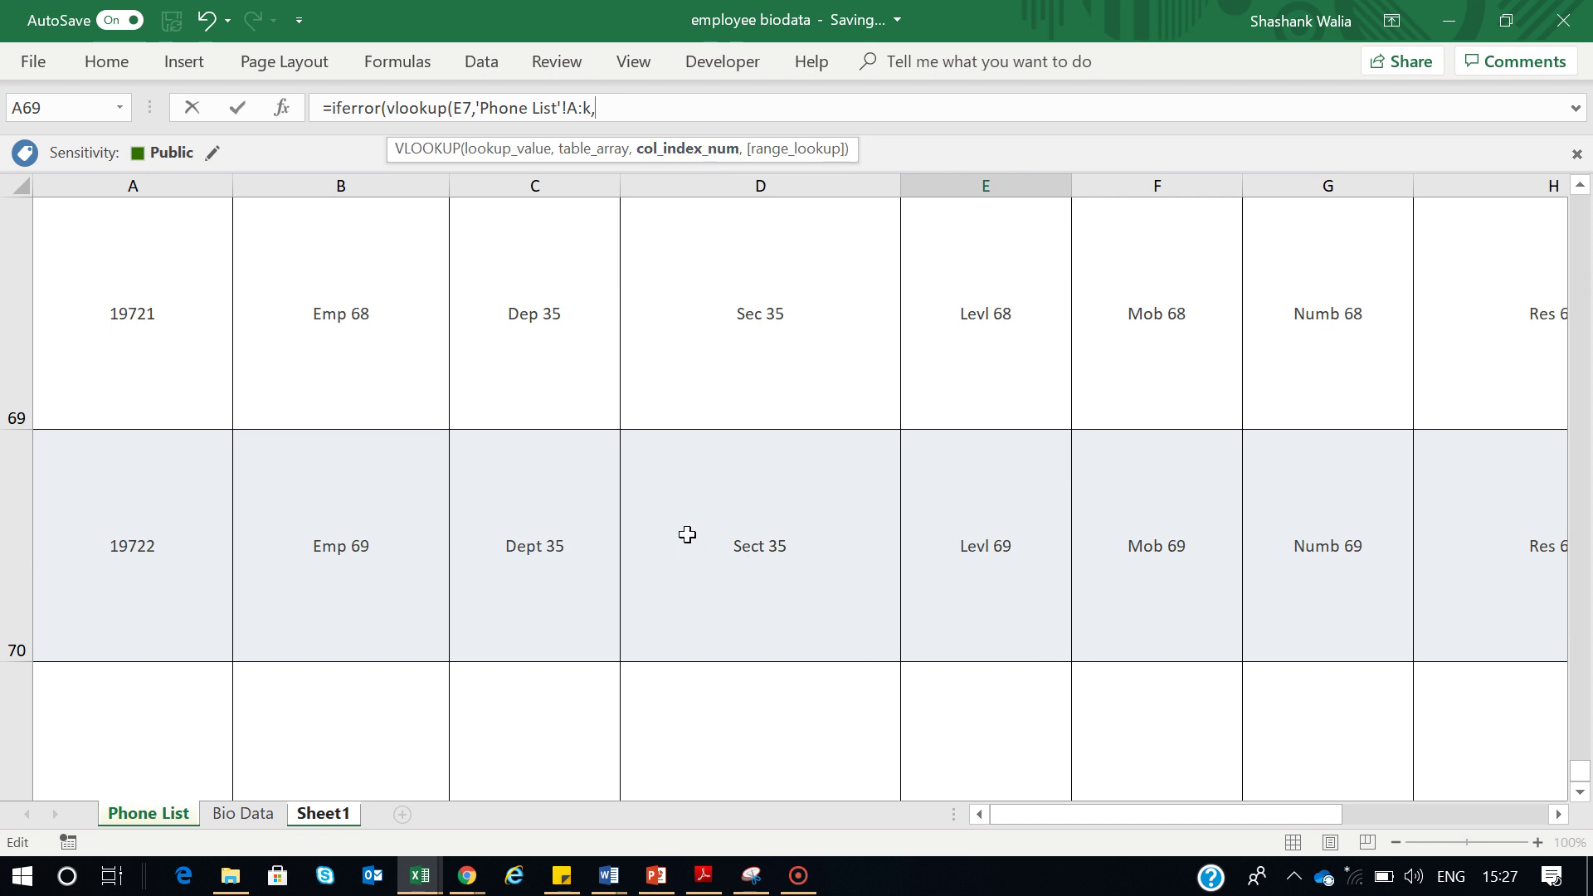
scroll(412, 486, "up", 3)
scroll(411, 487, "up", 8)
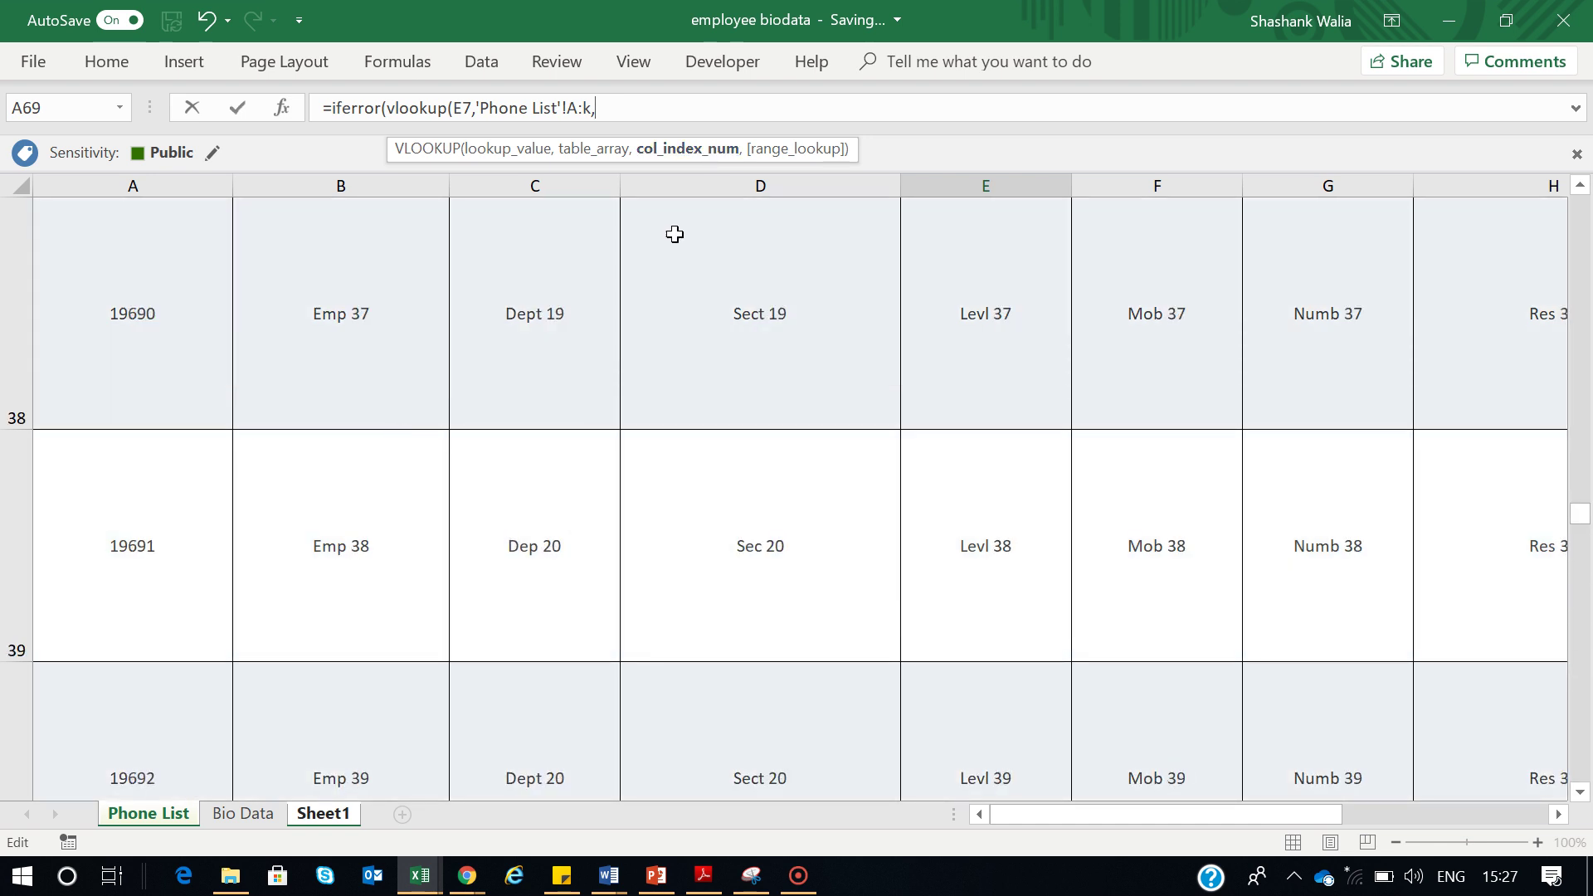
scroll(274, 253, "up", 2)
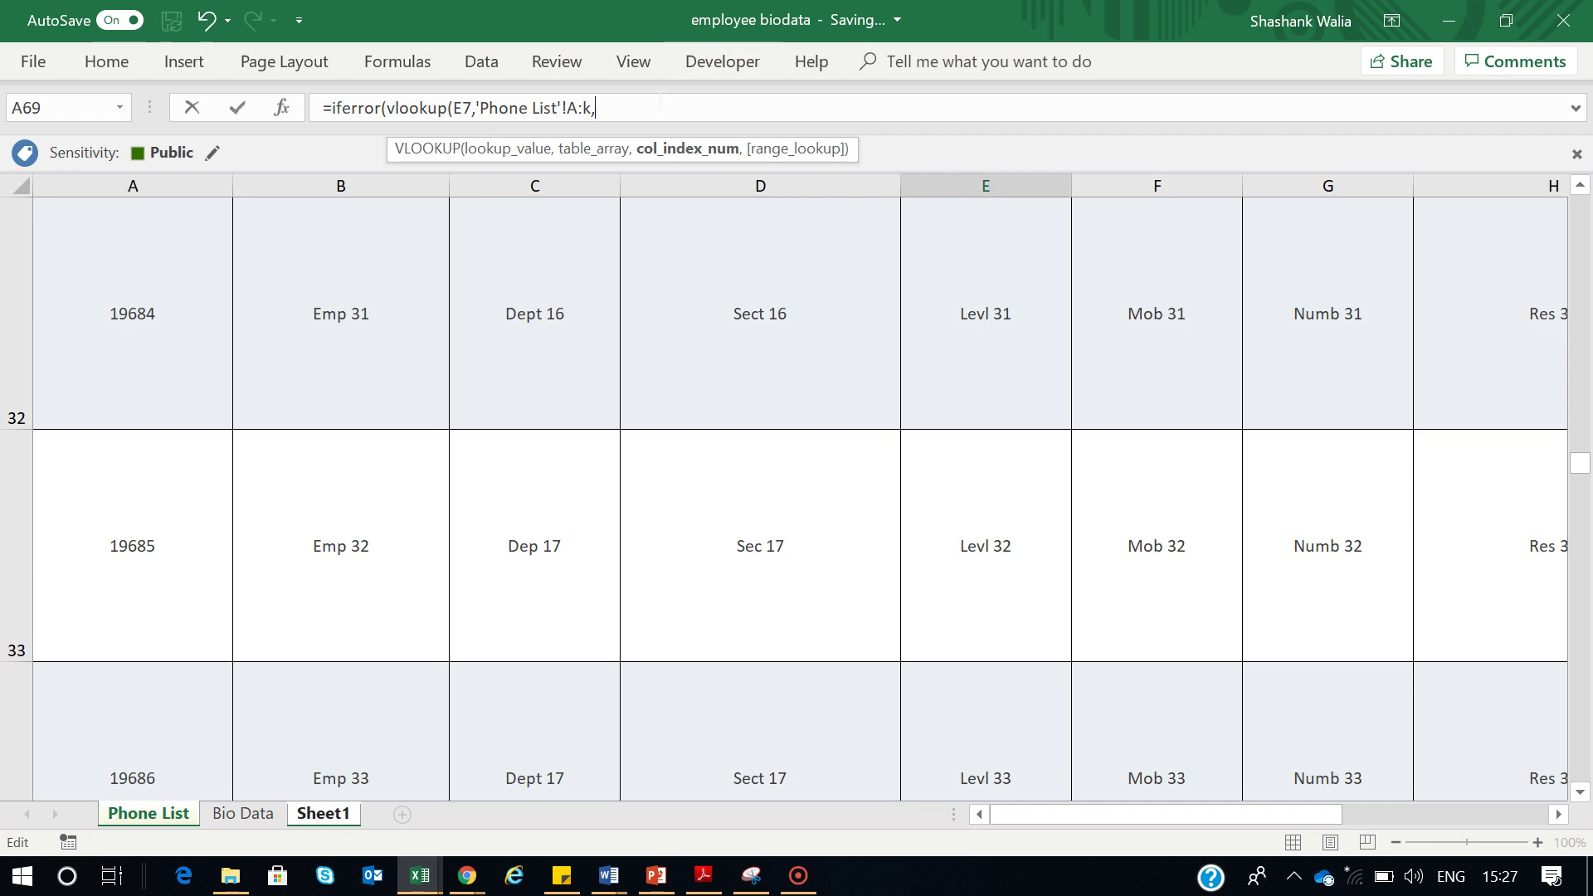
type("2,0")
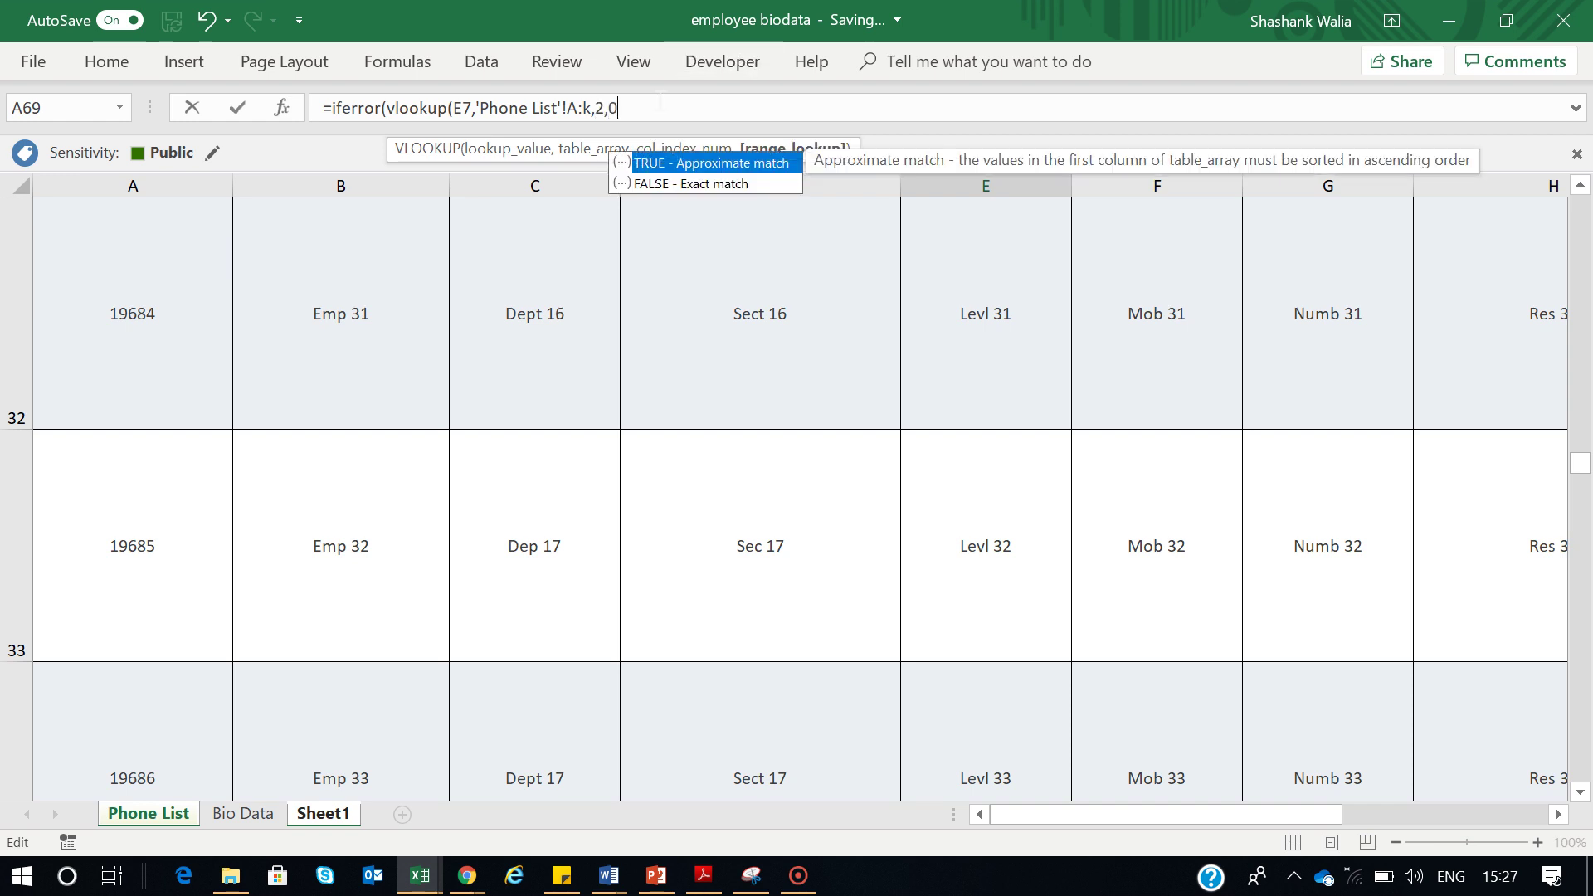
type(")")
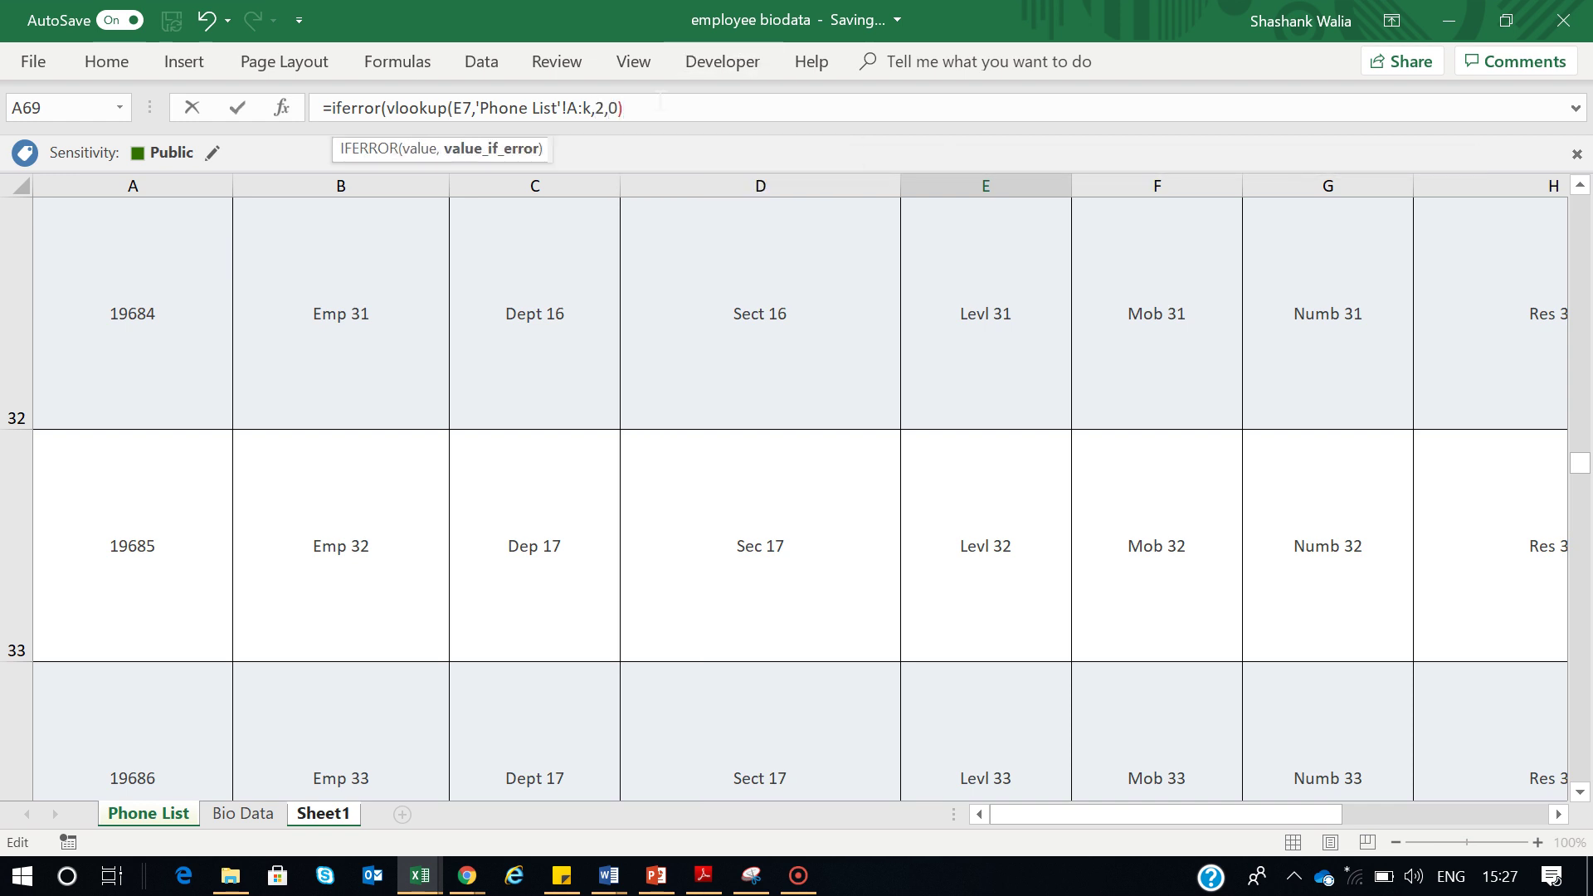
type(",\"\")")
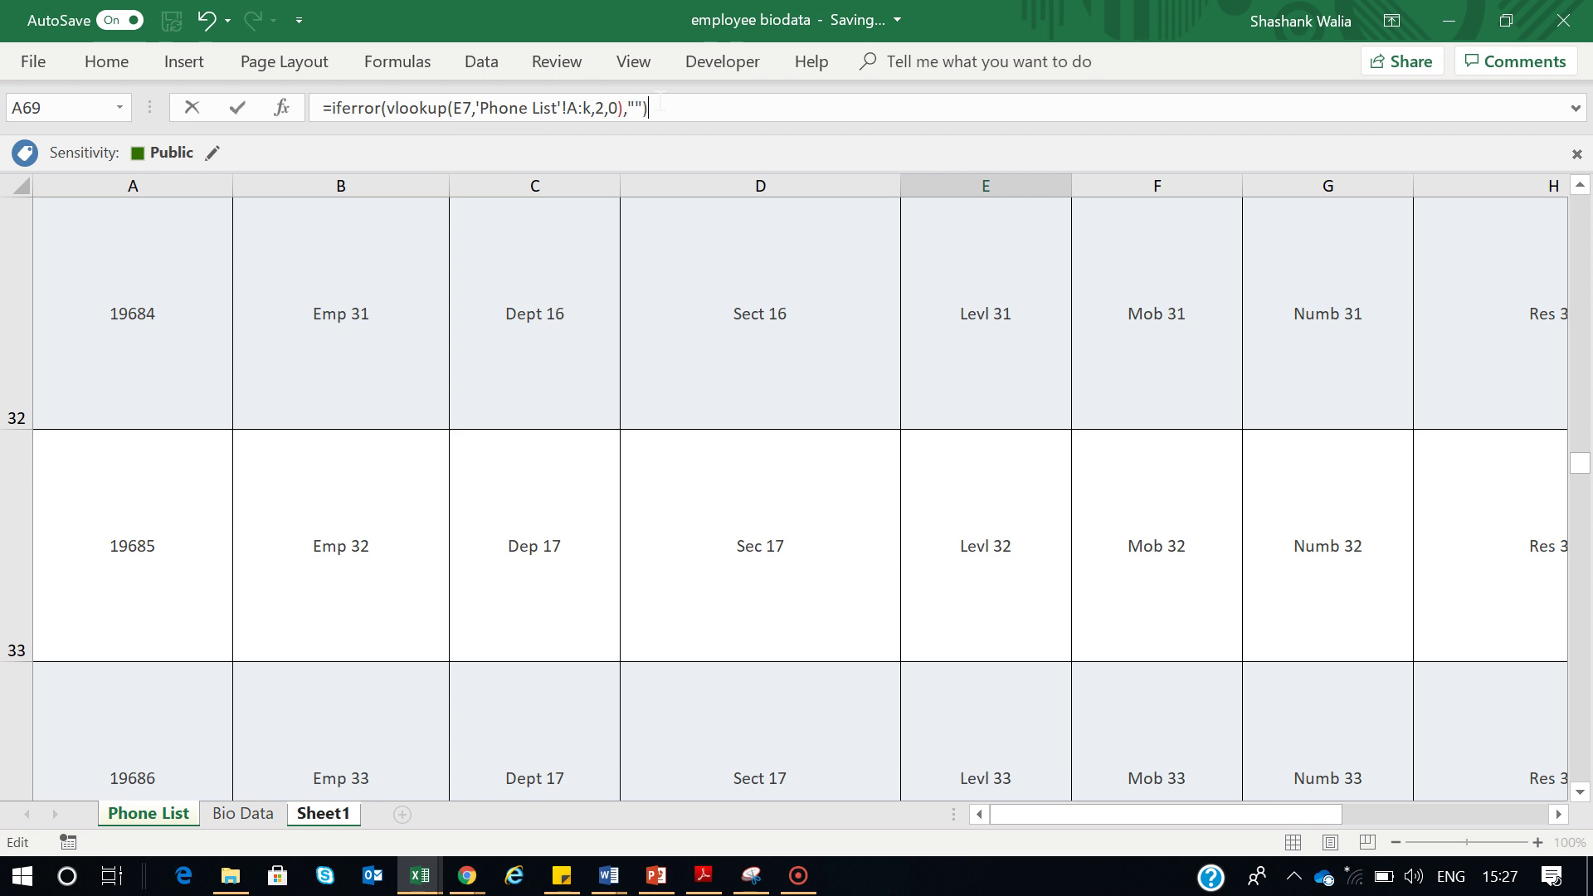
key("Escape")
left_click(846, 384)
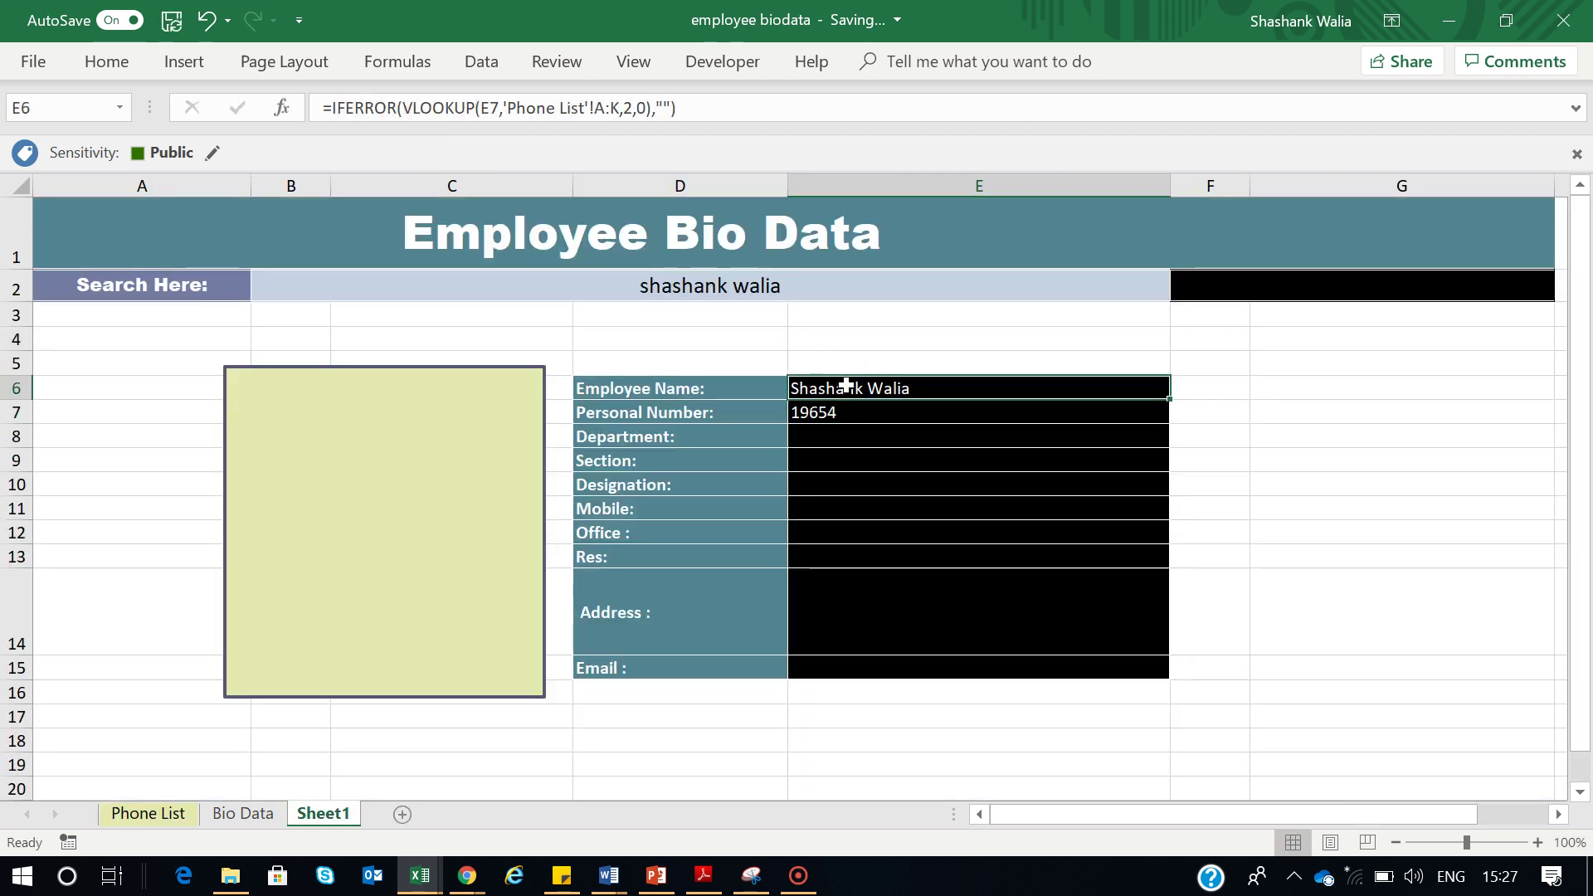
Change the Employee Name formula's error fallback from blank to "Not Available".
left_click(664, 108)
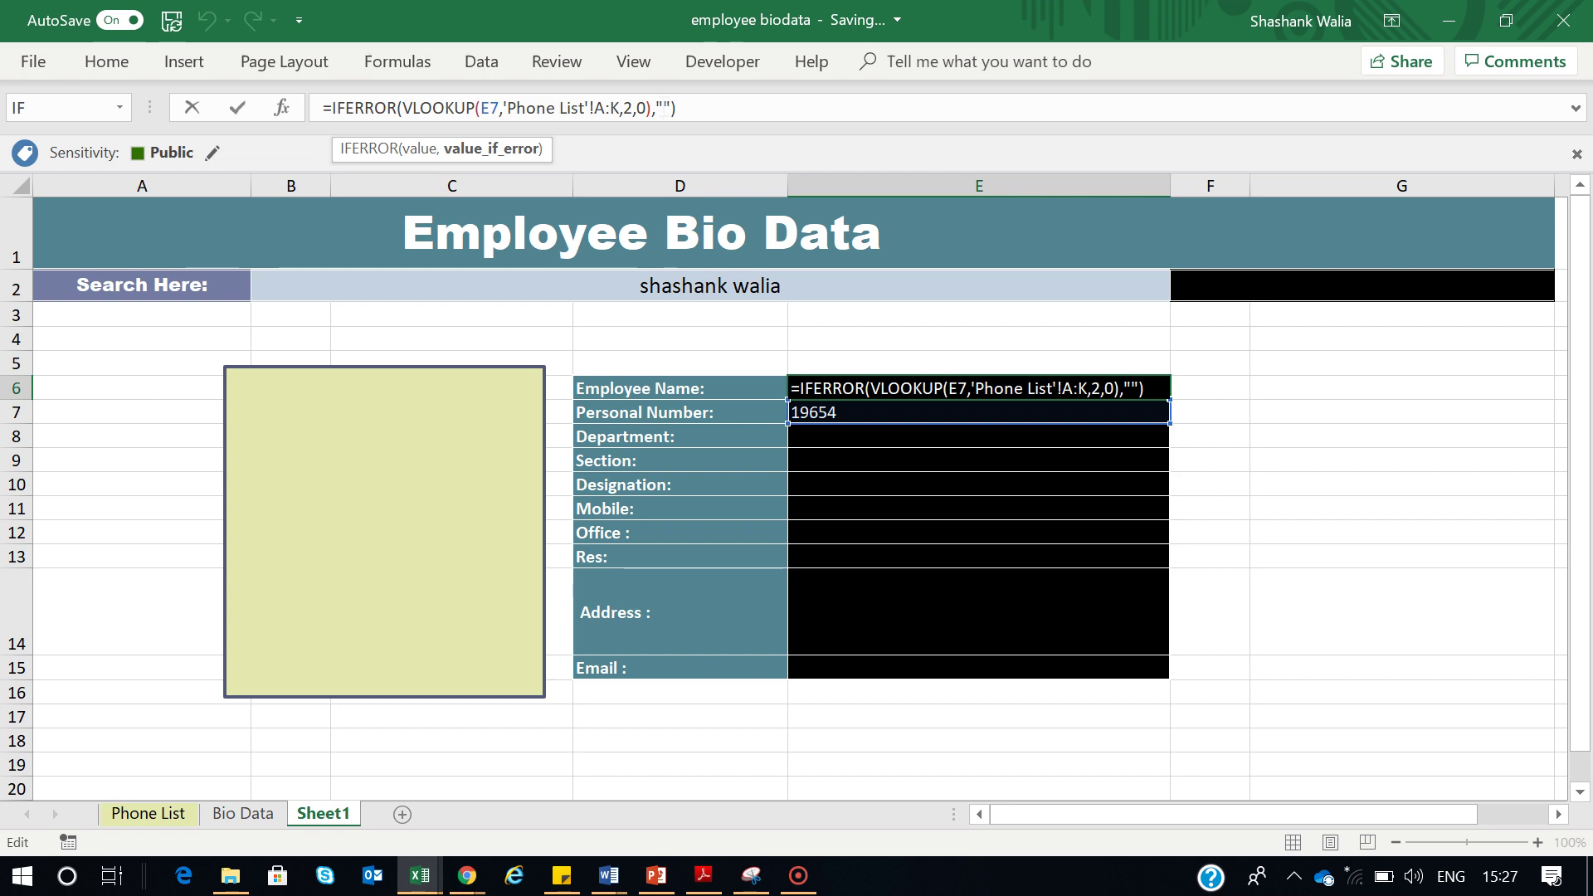
type("Not Available")
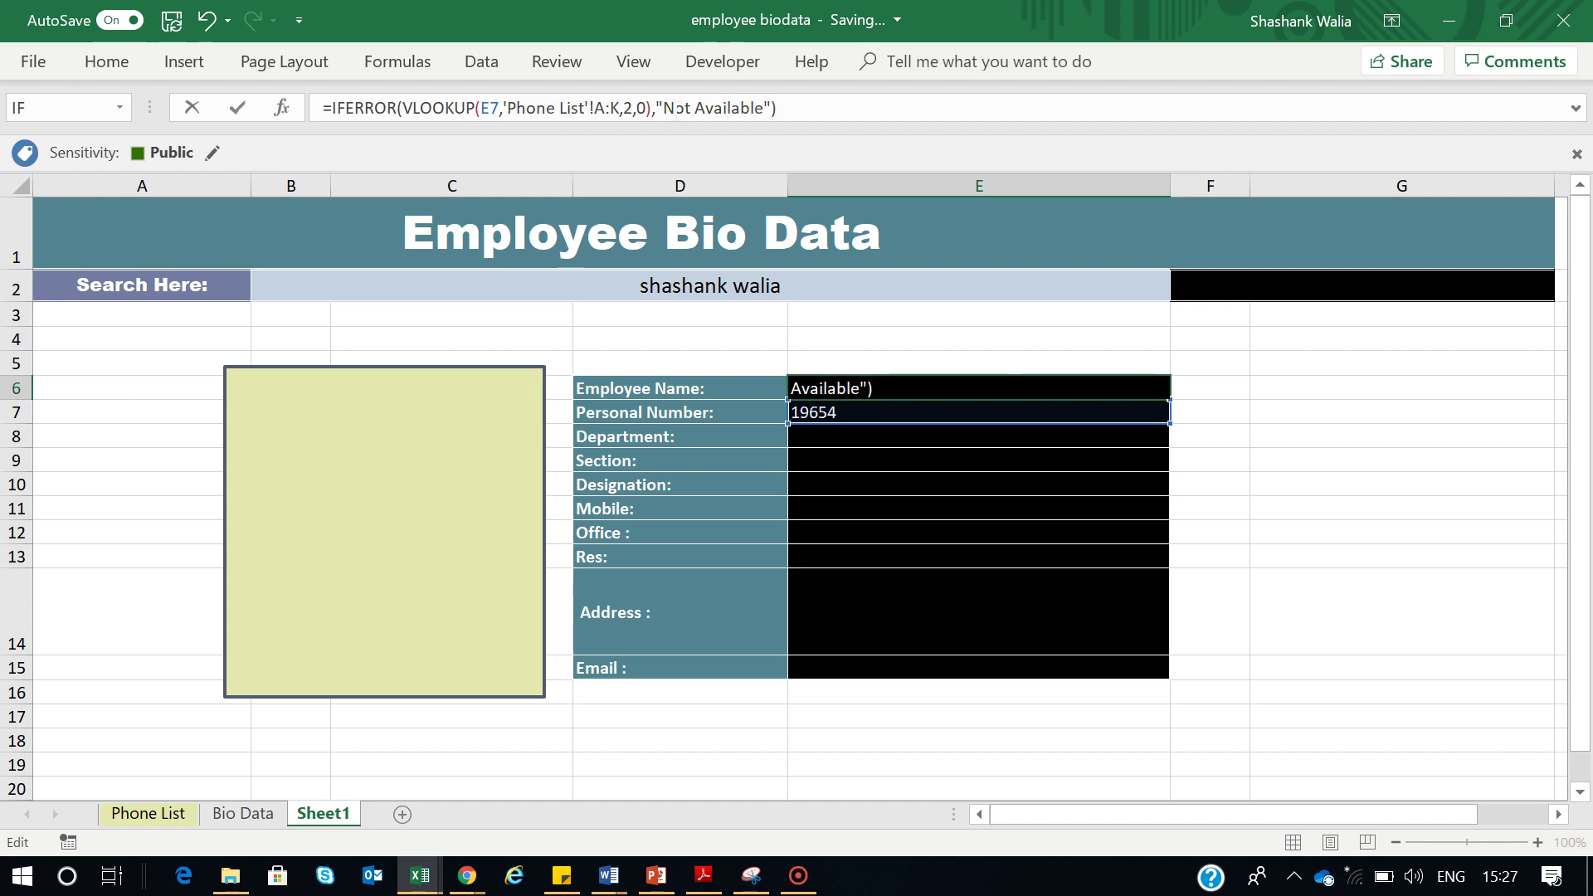
key("Return")
left_click(844, 388)
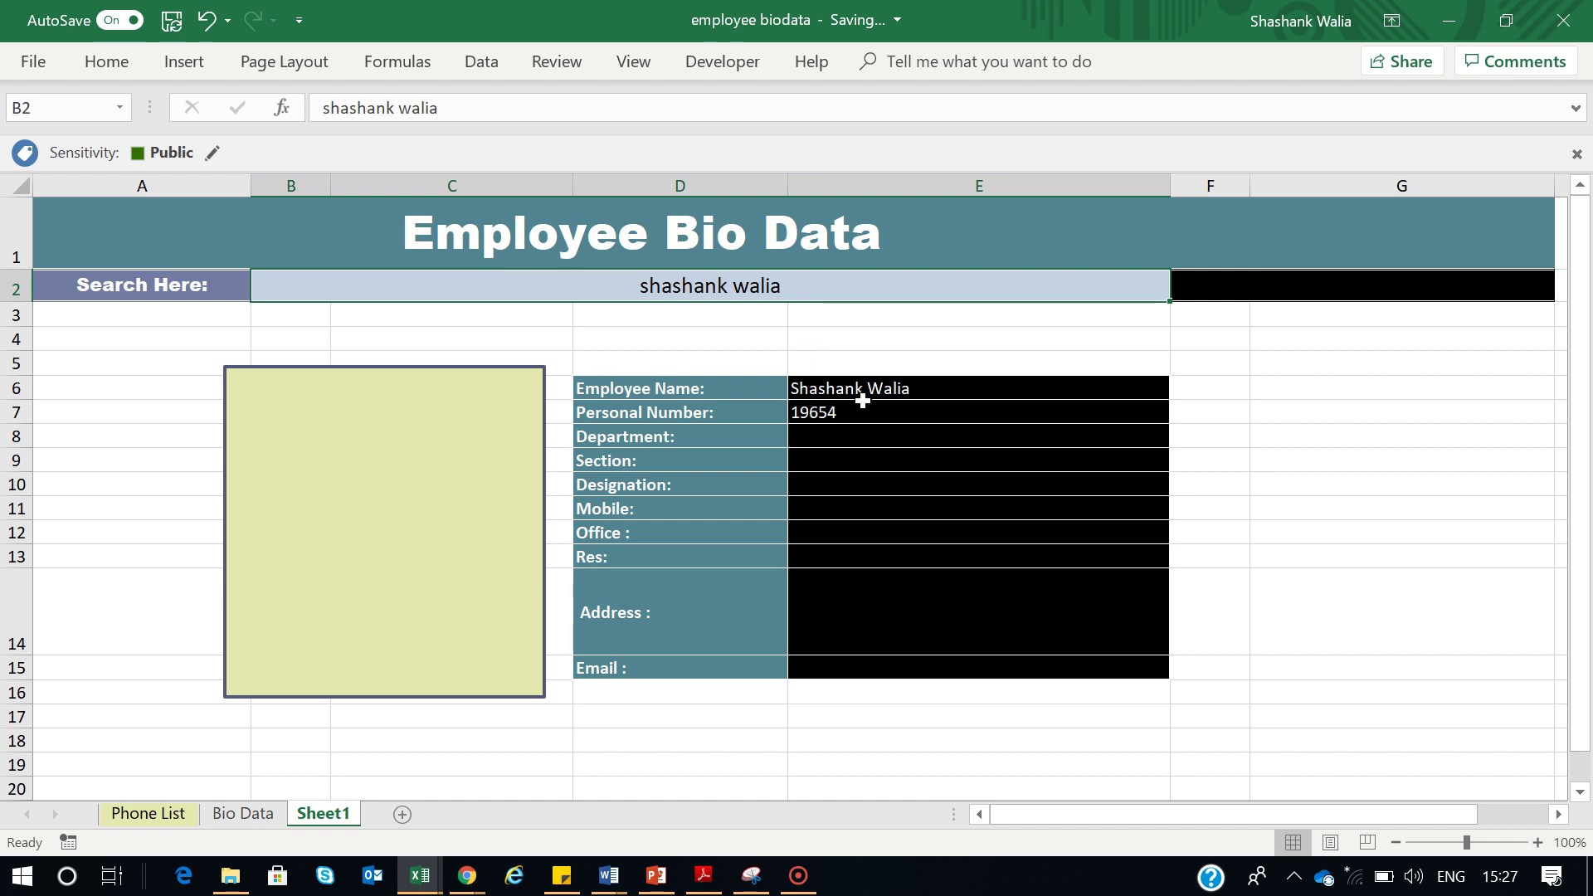
type("empl 1")
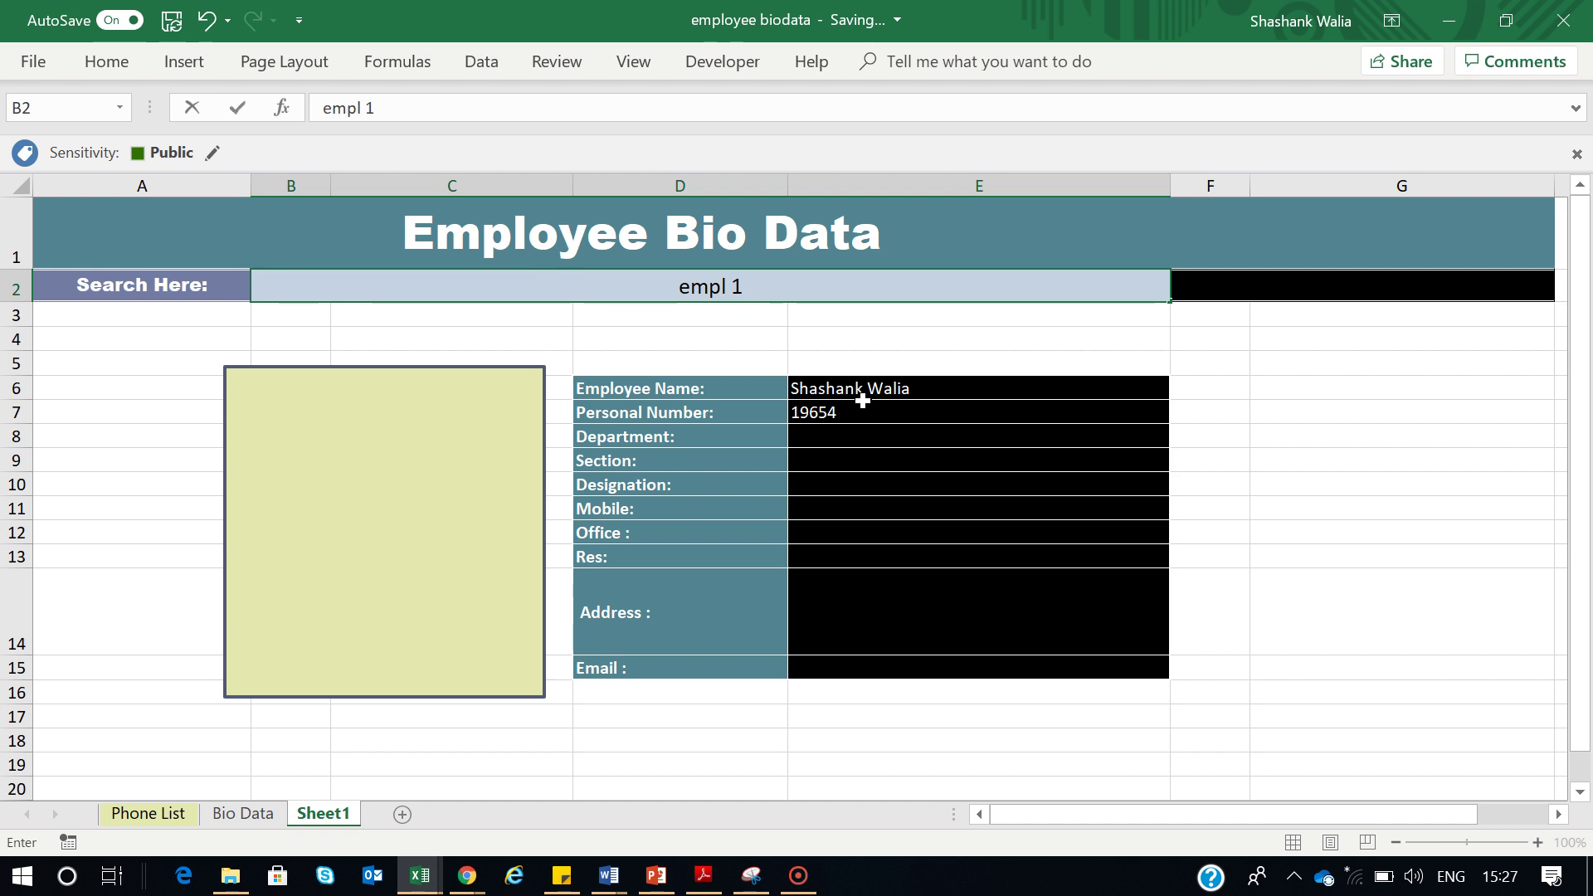
key("Return")
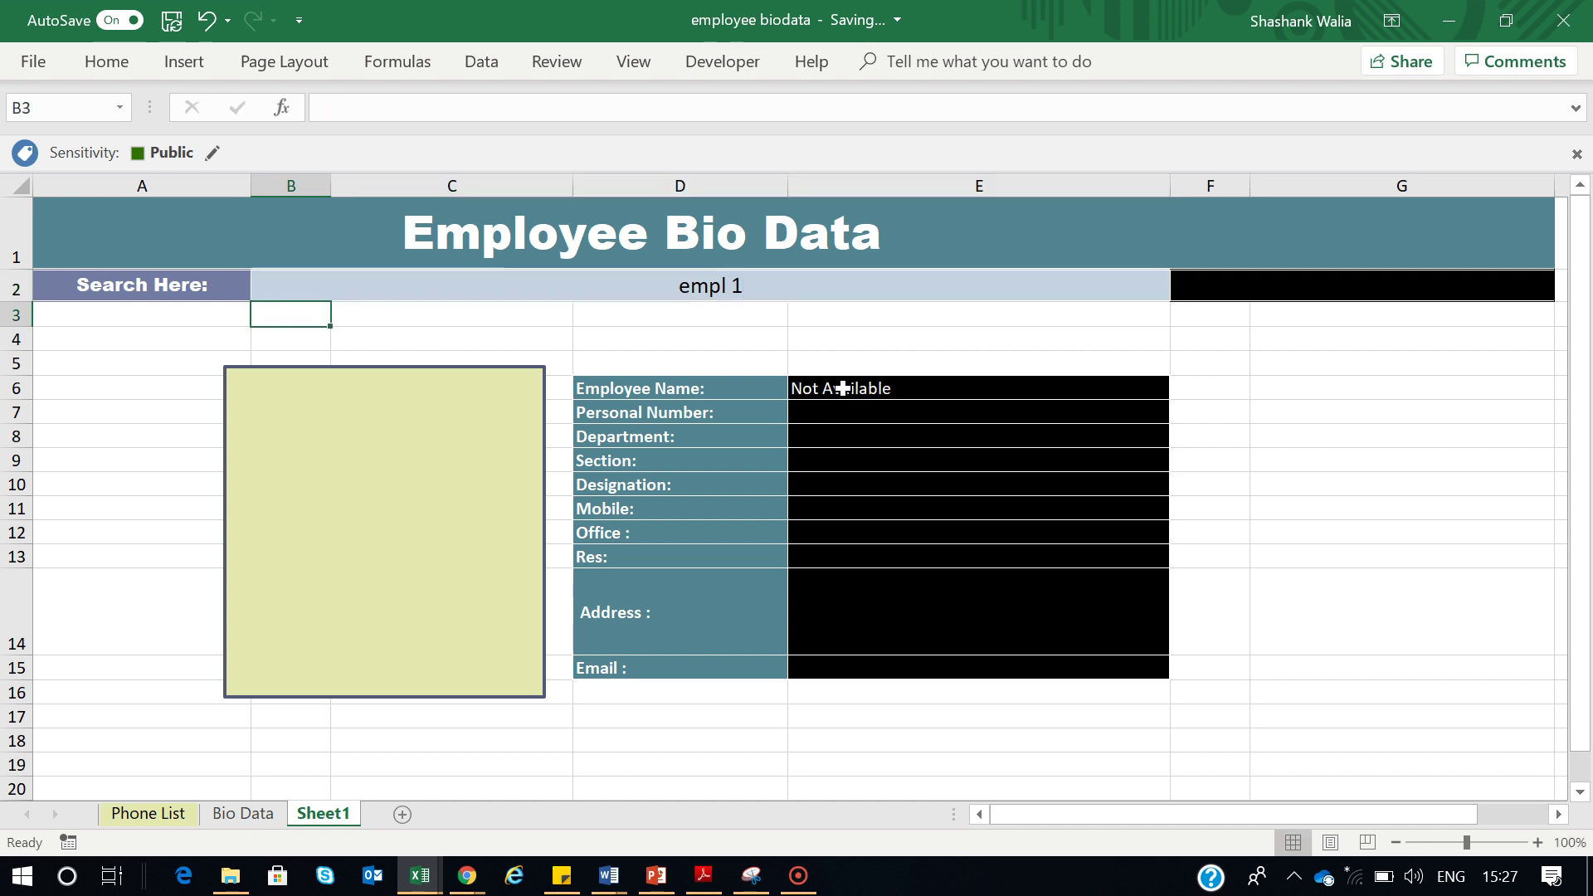
left_click(842, 389)
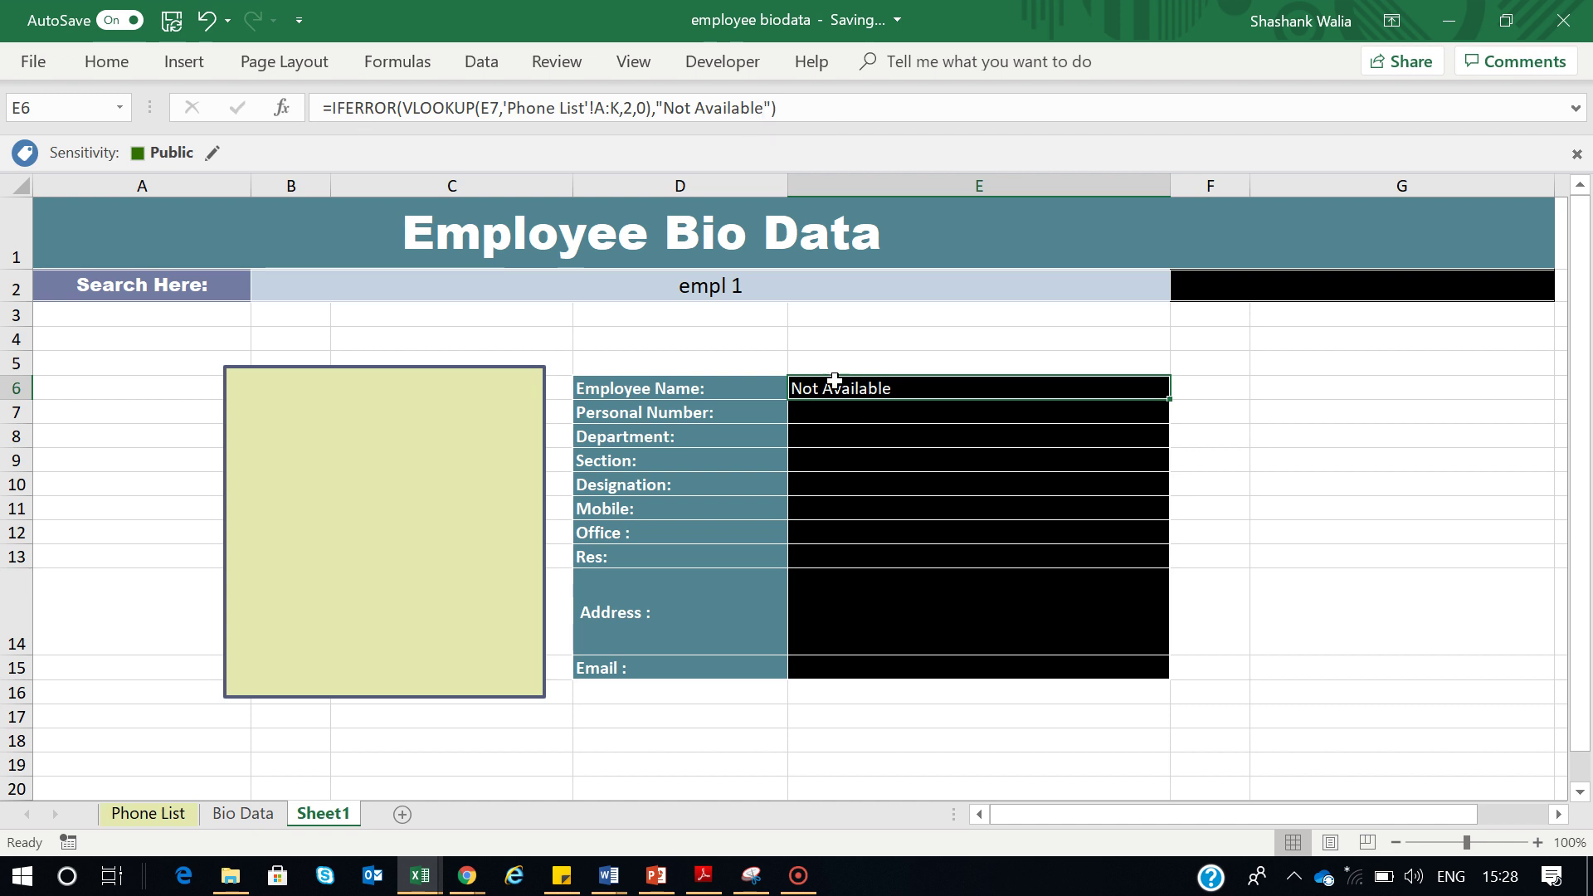
left_click(839, 418)
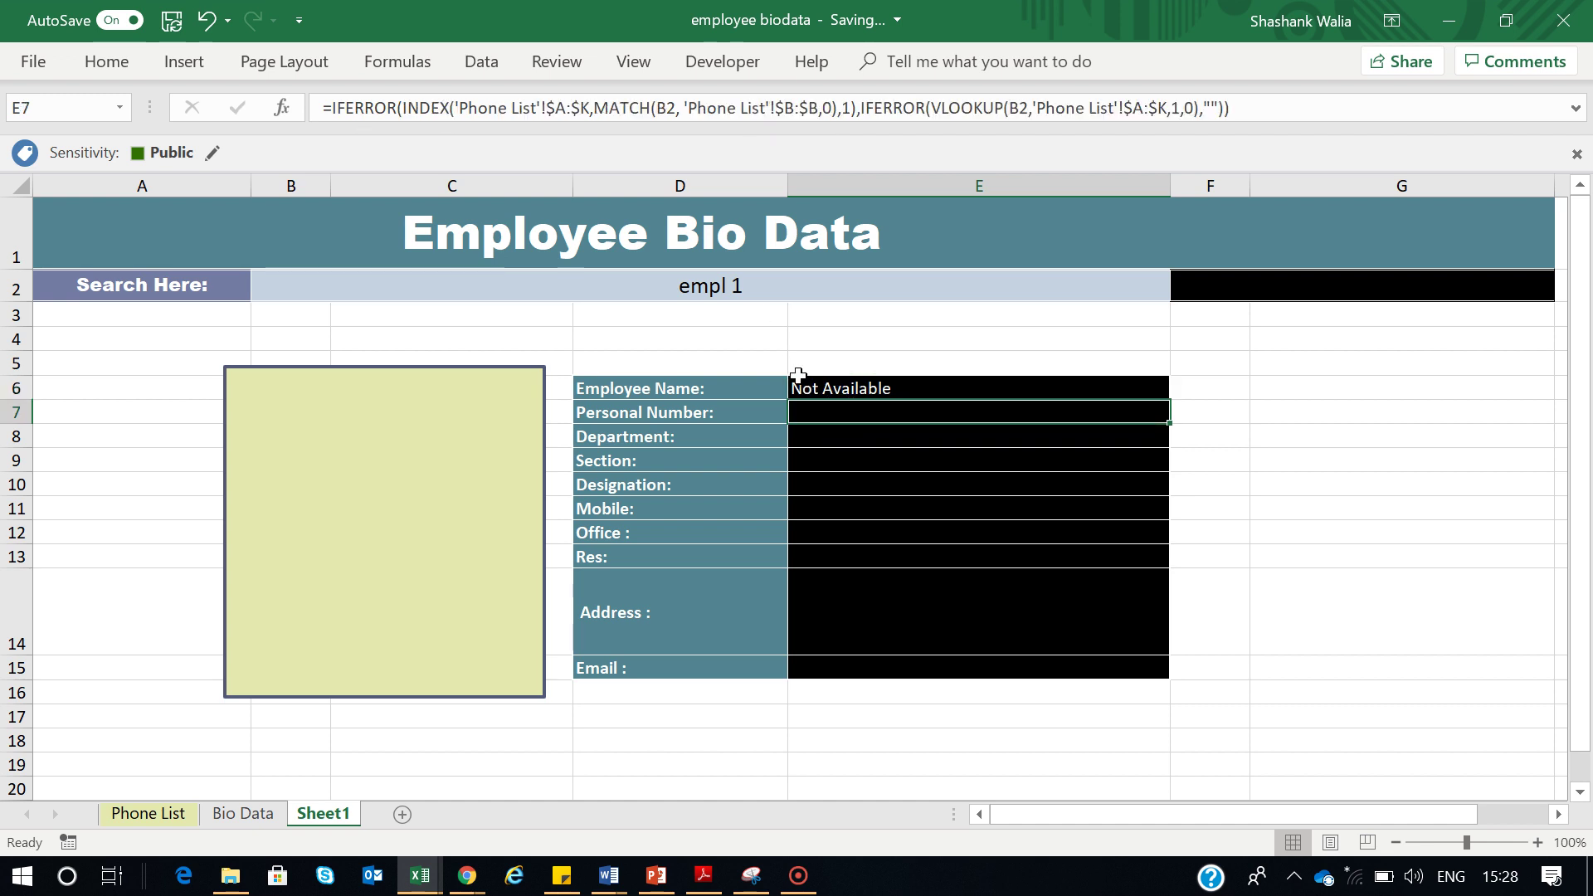
left_click(755, 286)
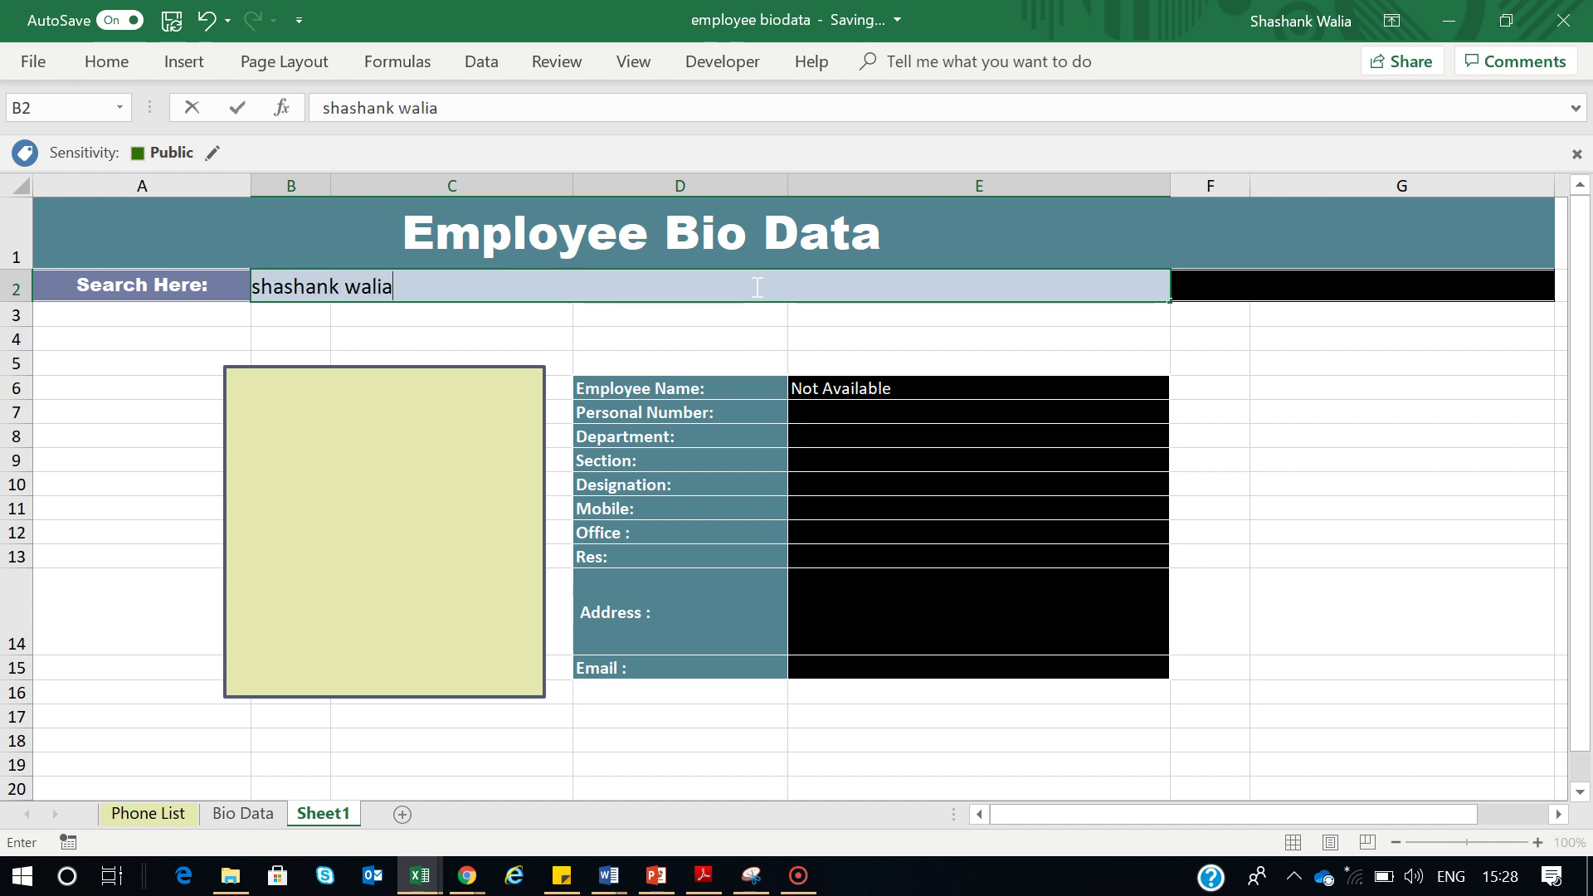
key("Return")
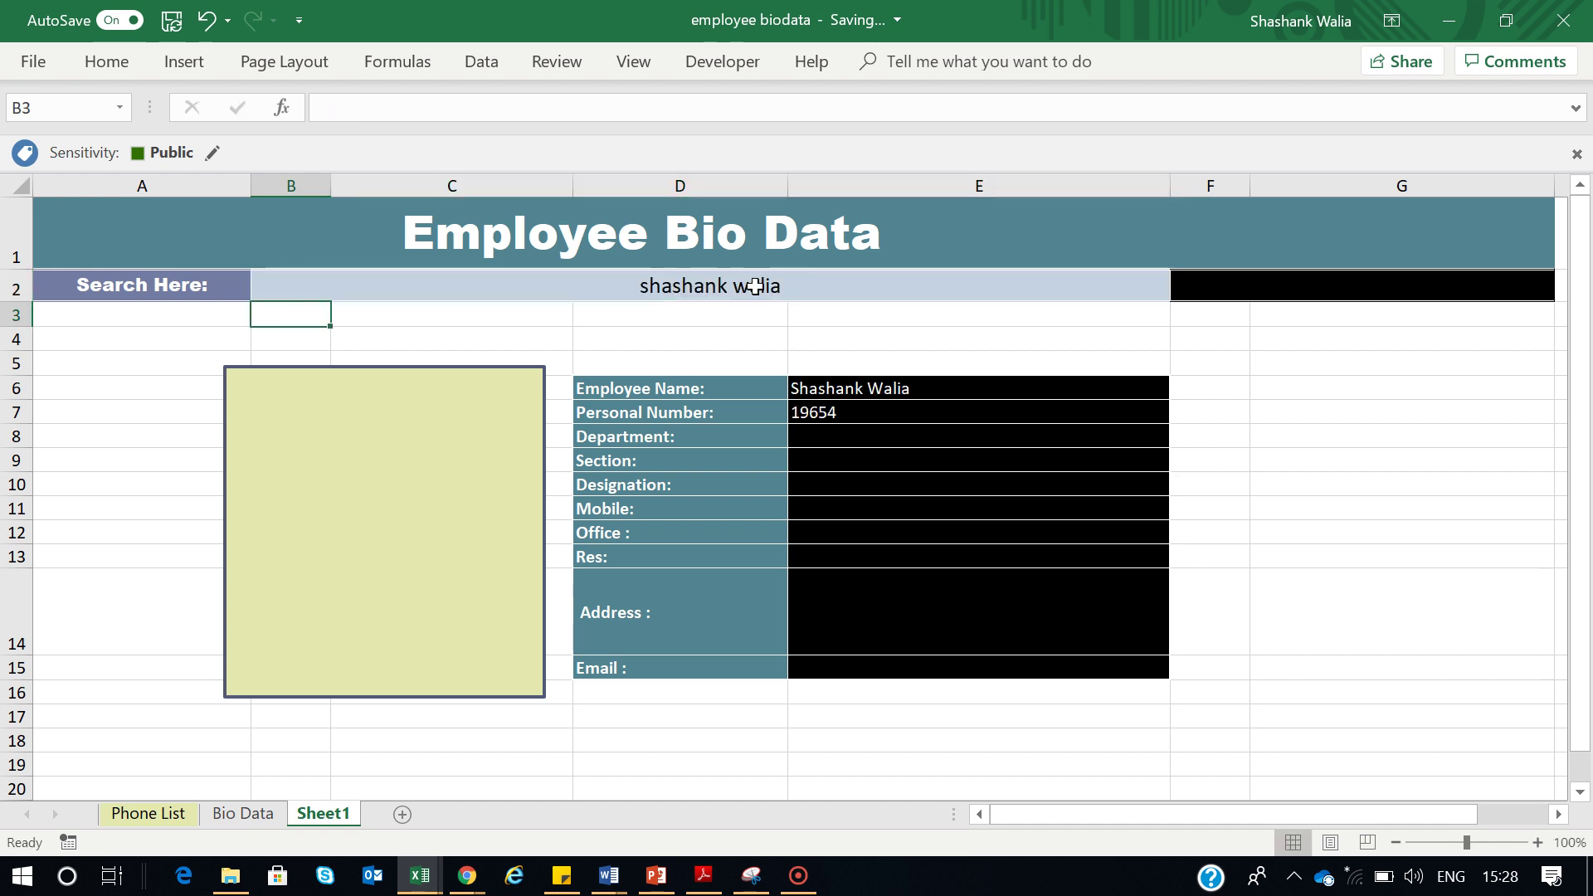
left_click(902, 389)
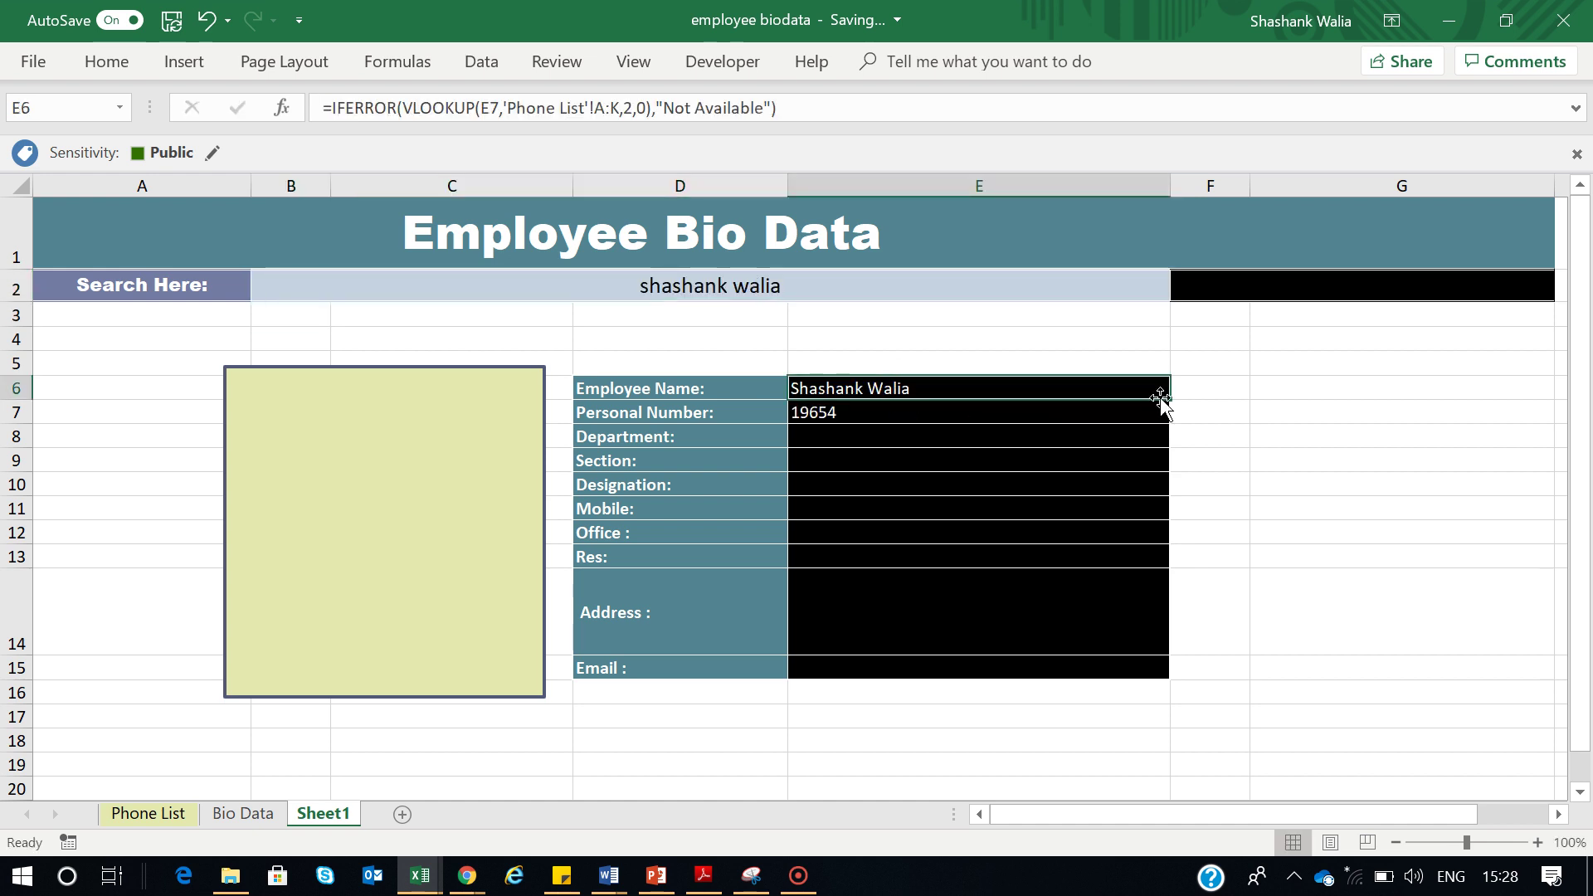
key("ctrl+c")
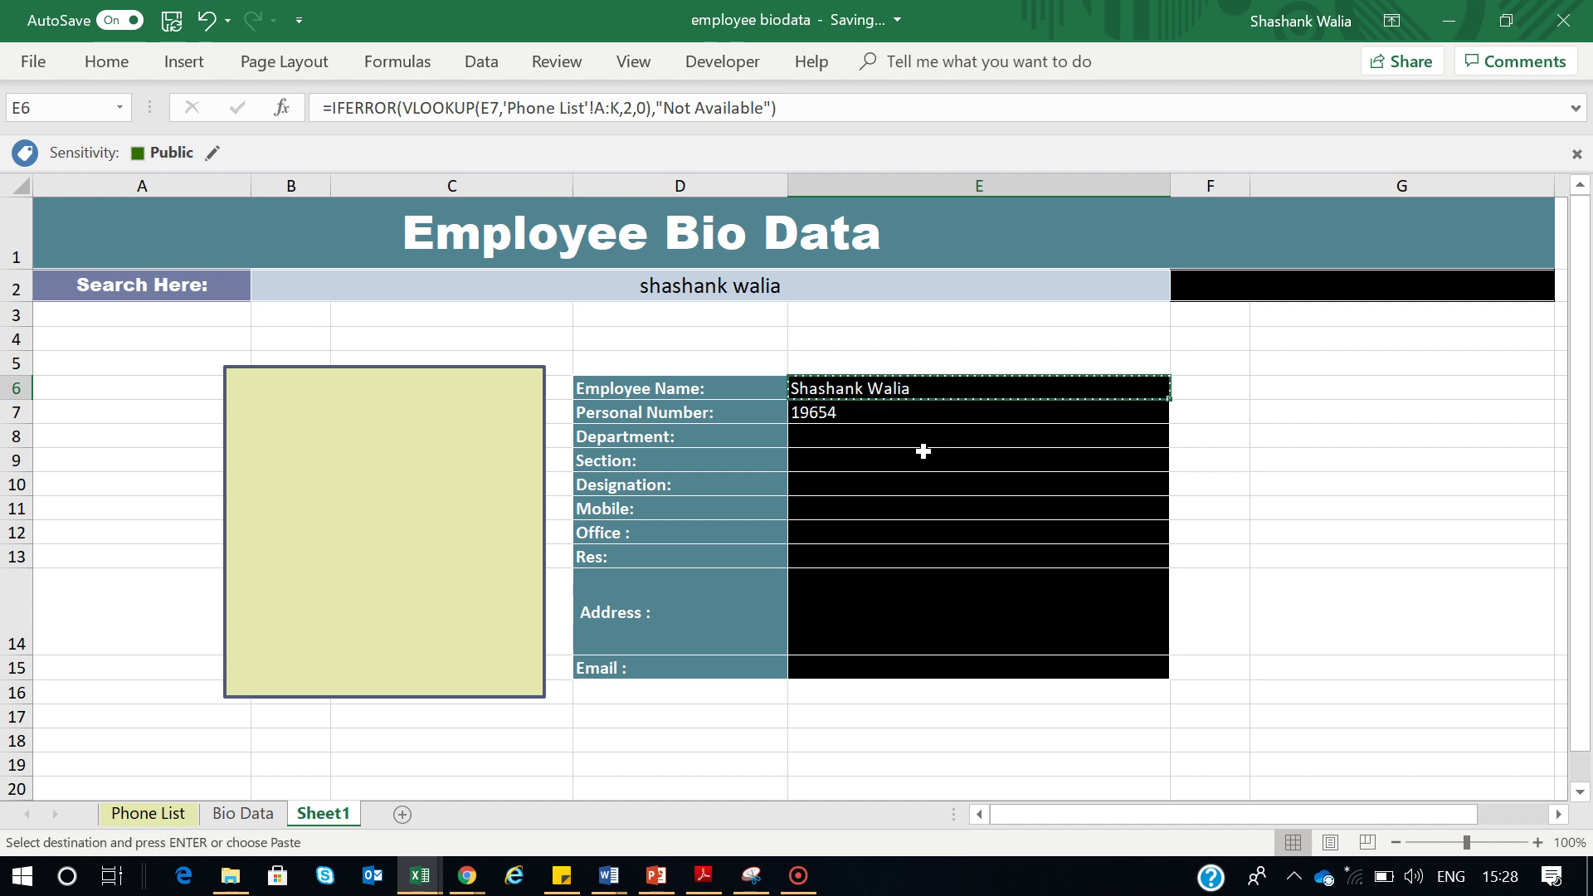
left_click_drag(896, 439, 956, 682)
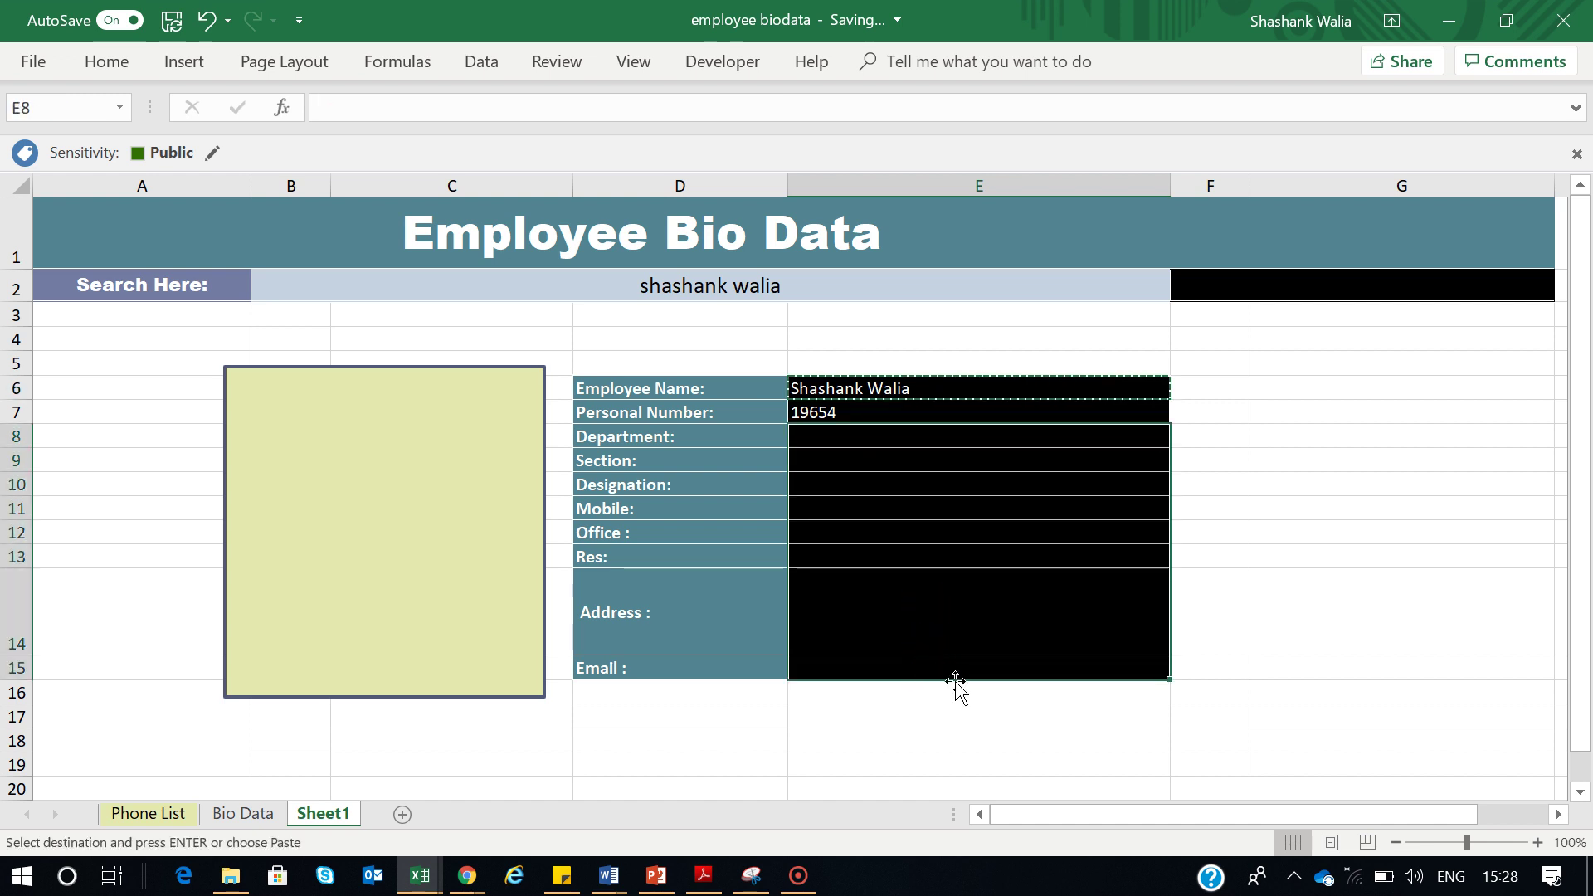
left_click(904, 390)
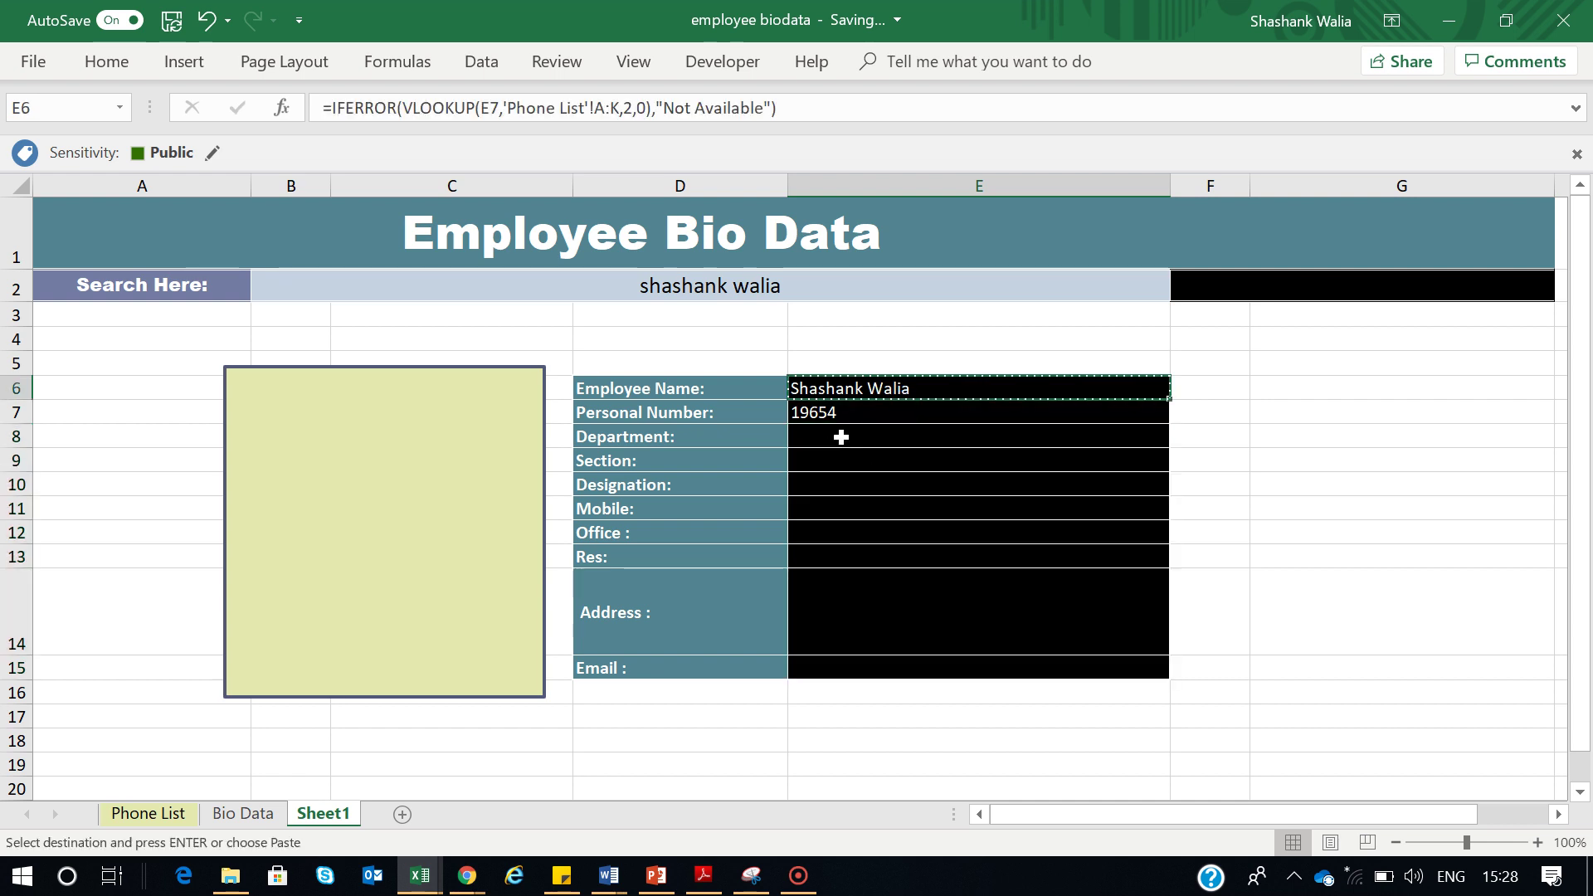
left_click_drag(841, 437, 868, 669)
key("ctrl+v")
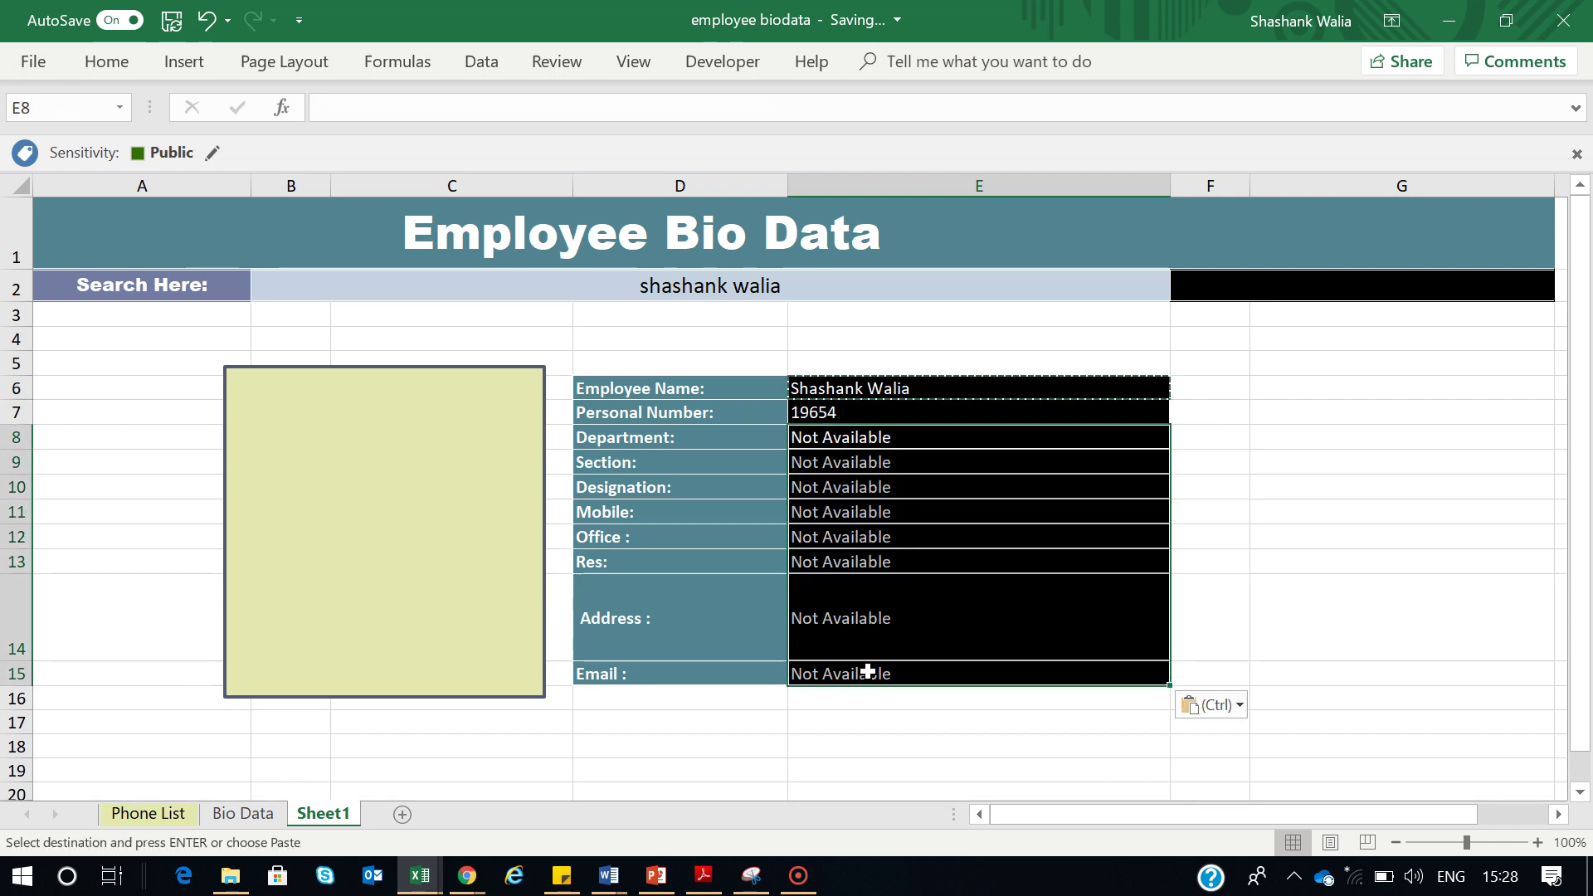
left_click(866, 438)
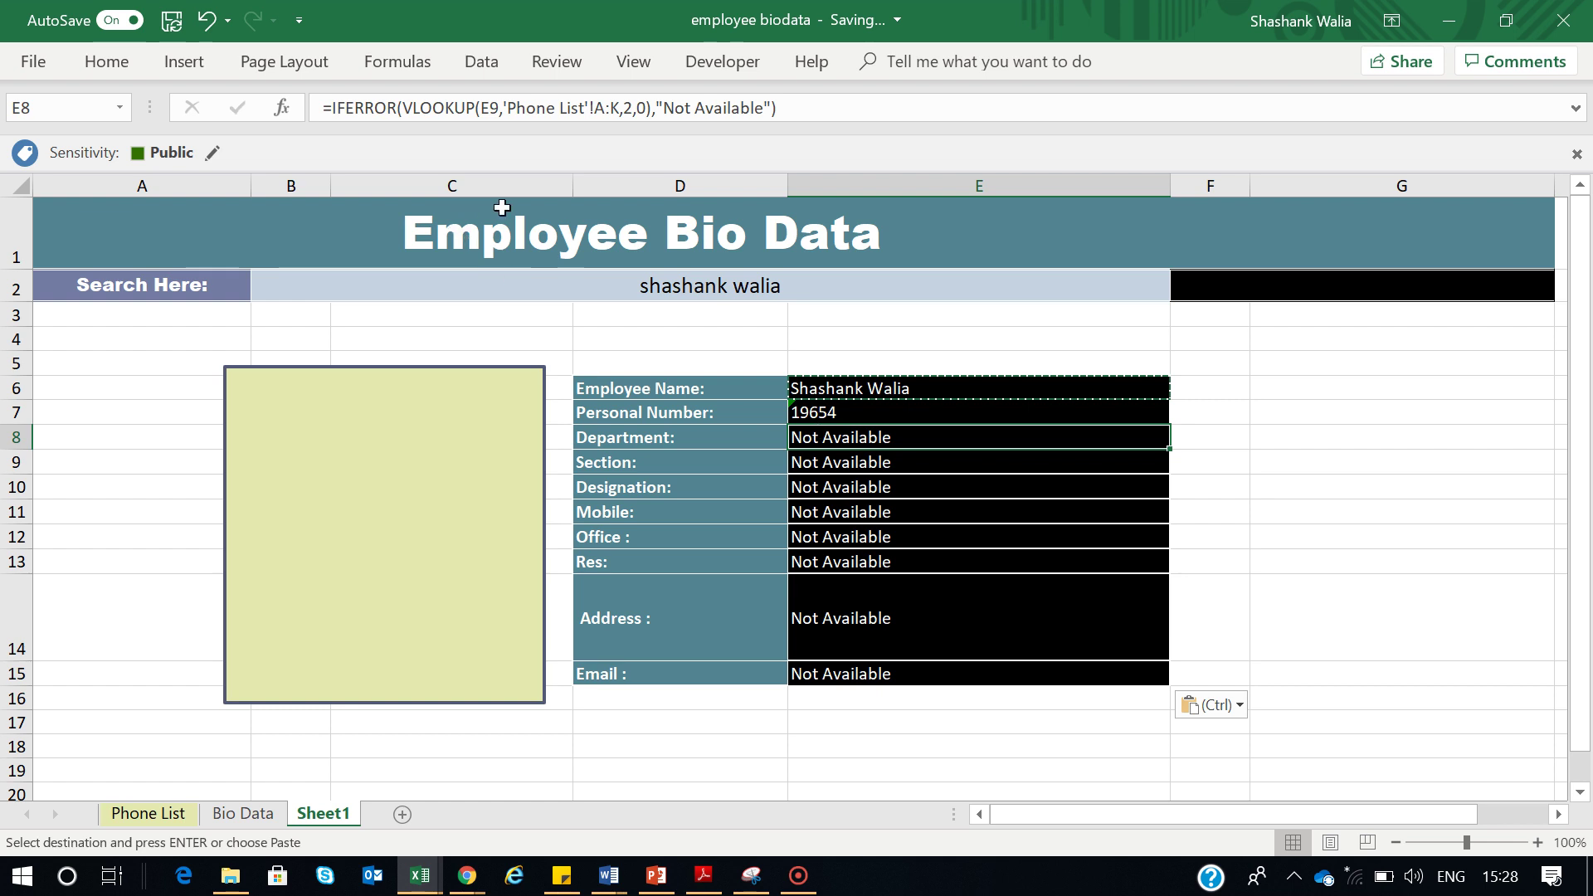
left_click_drag(854, 444, 878, 673)
key("Delete")
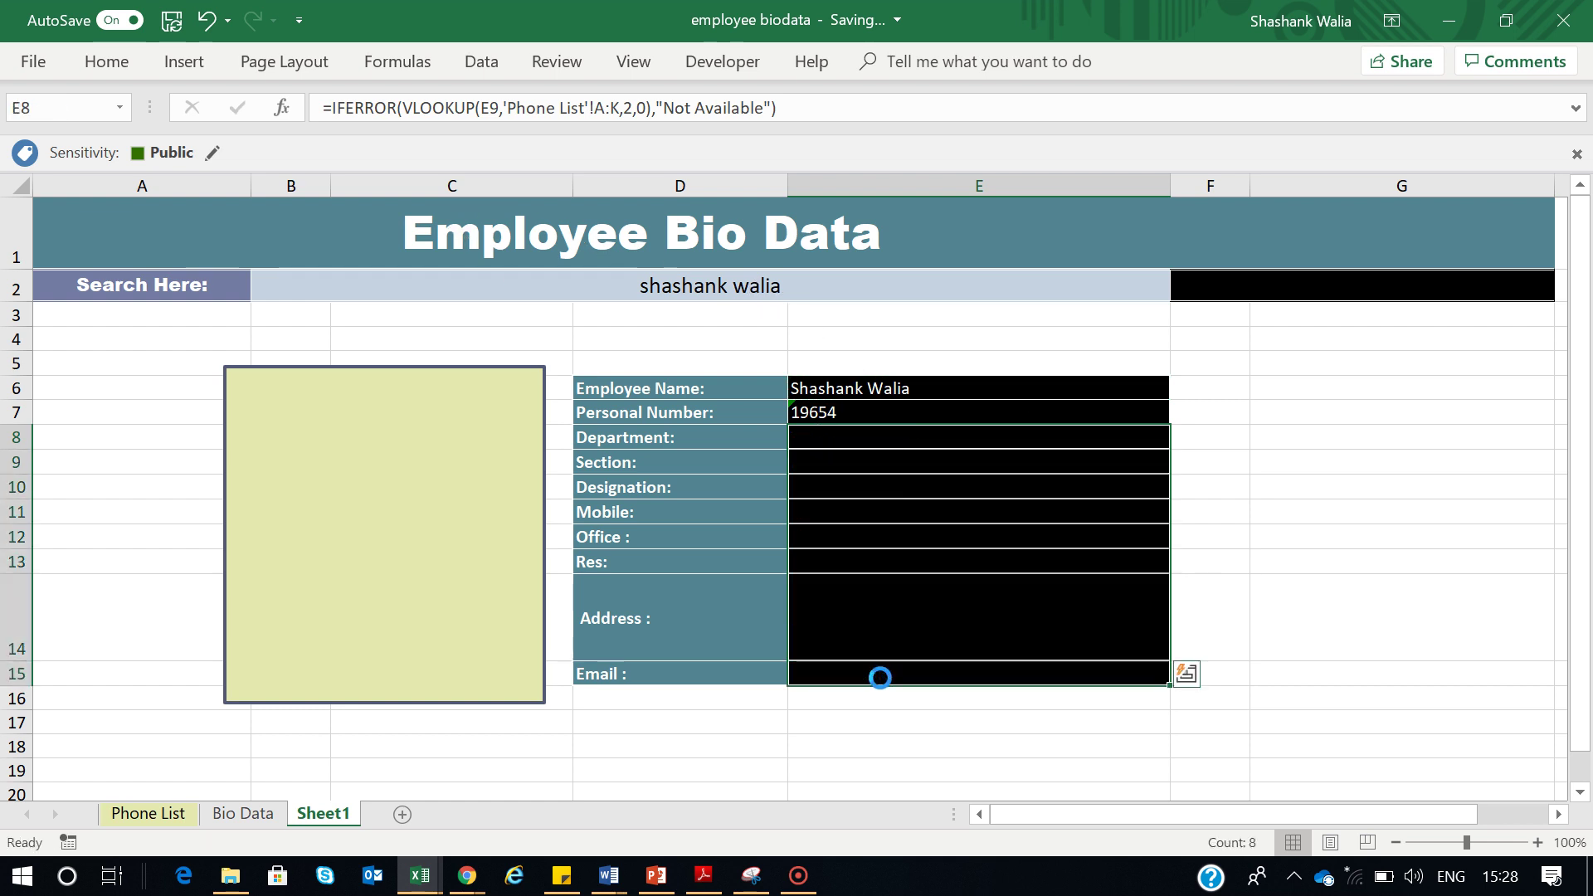
left_click(838, 388)
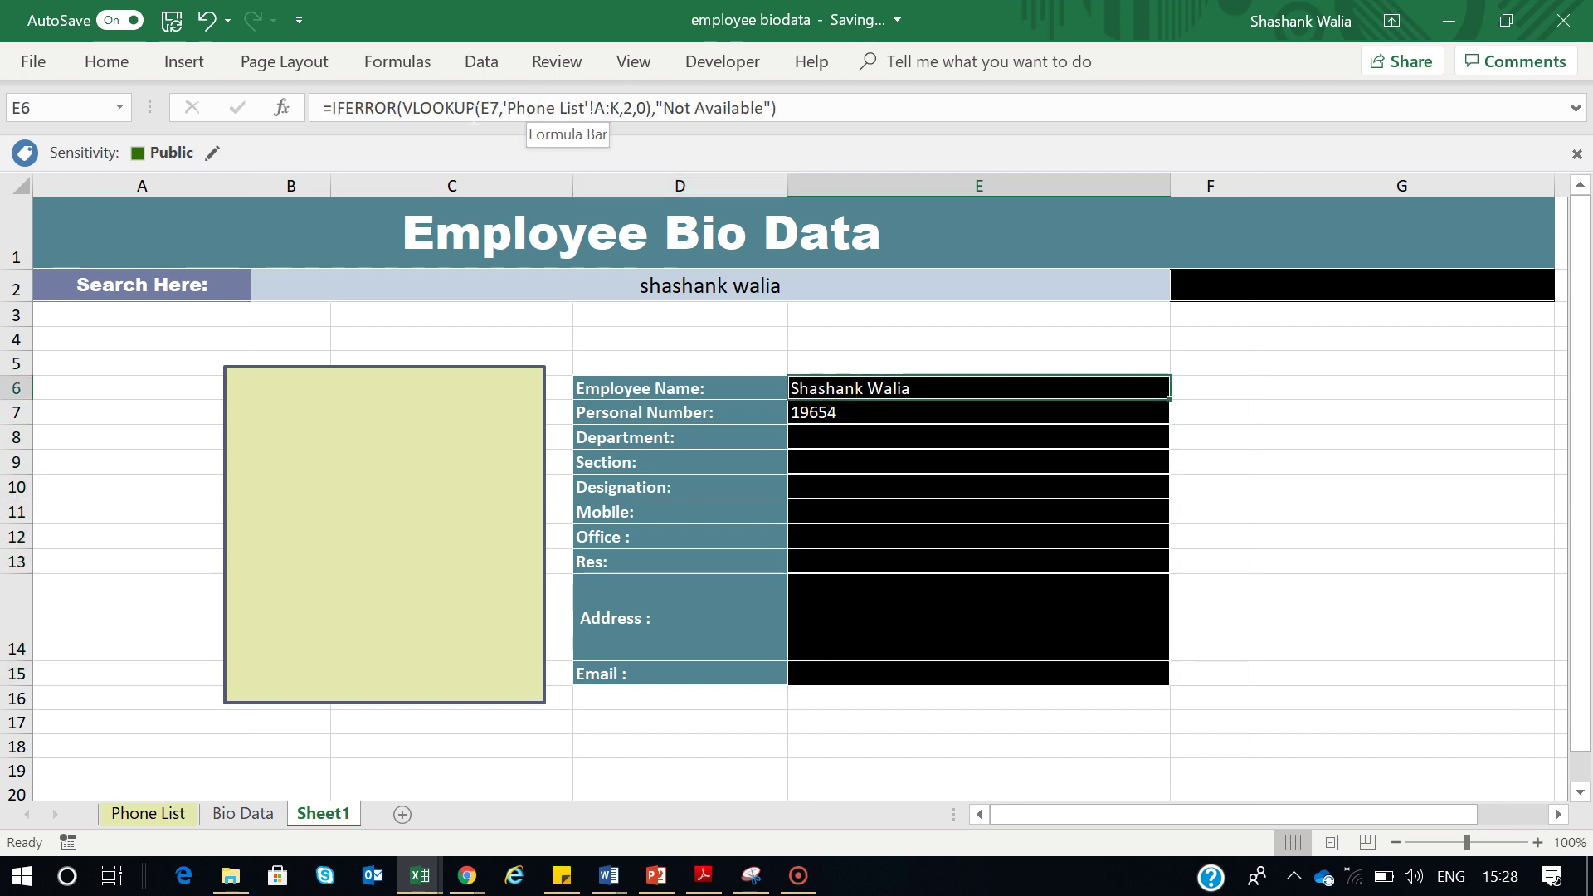
Make E6's references absolute as $E$7 and 'Phone List'!$A:$K.
left_click(490, 108)
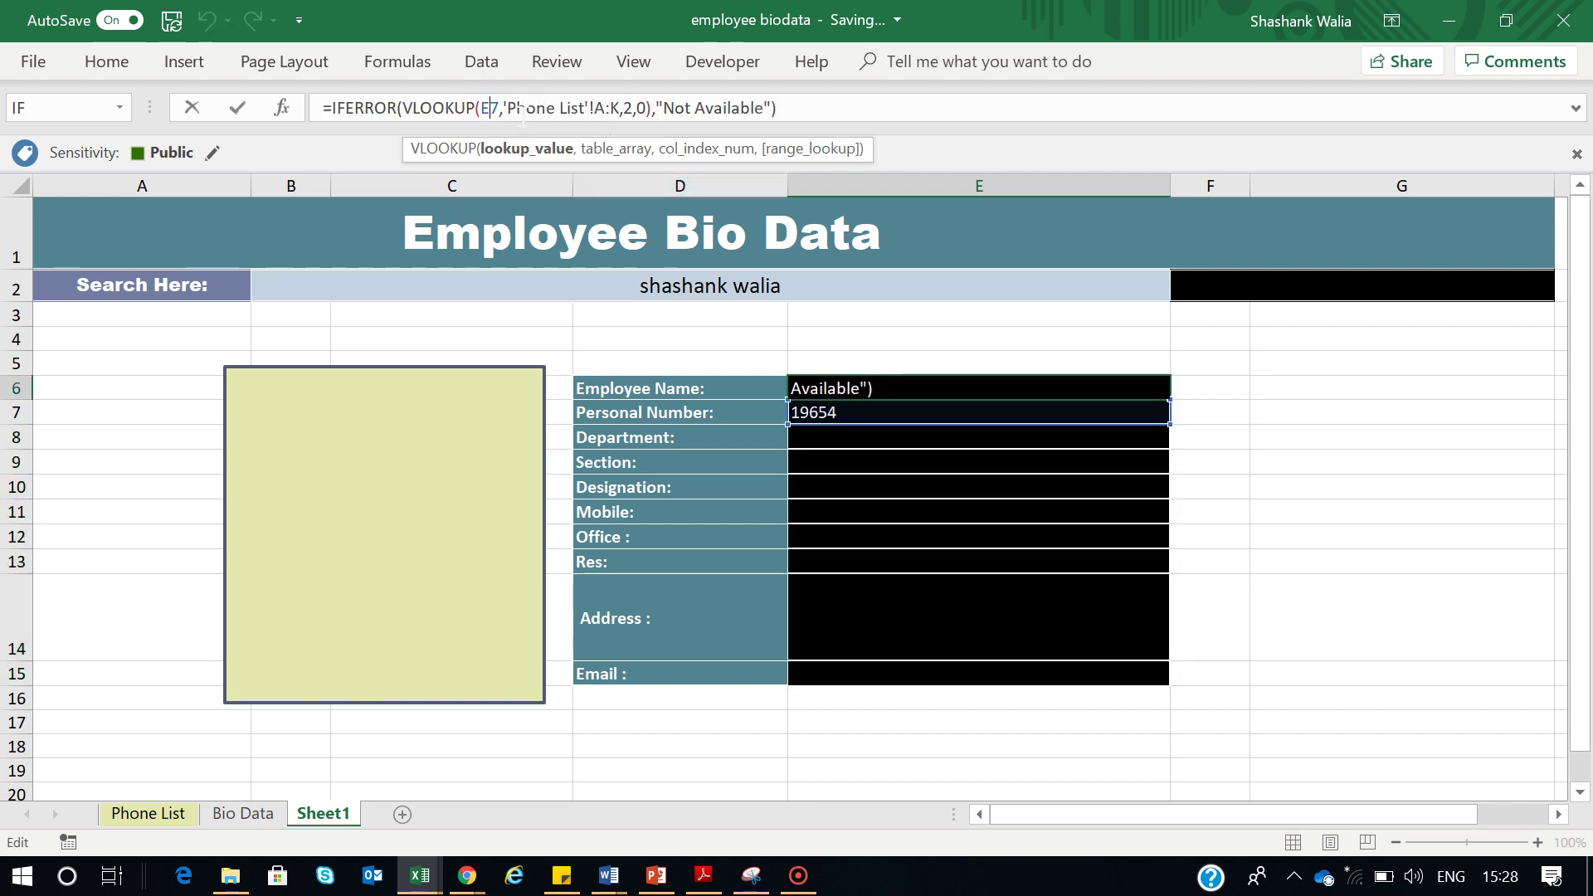
key("F4")
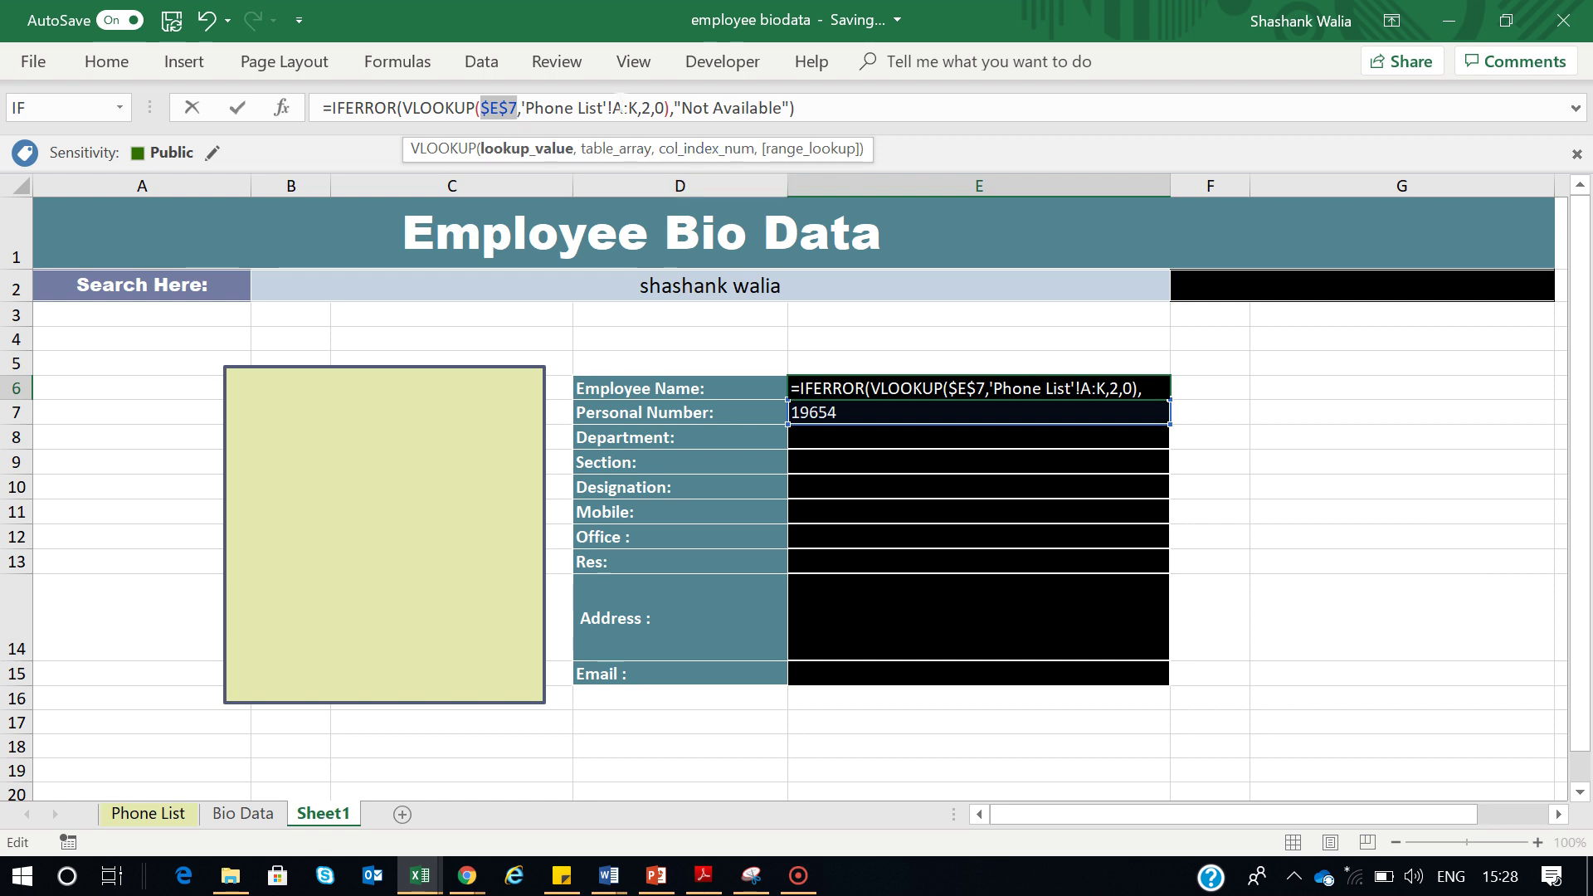
left_click(622, 108)
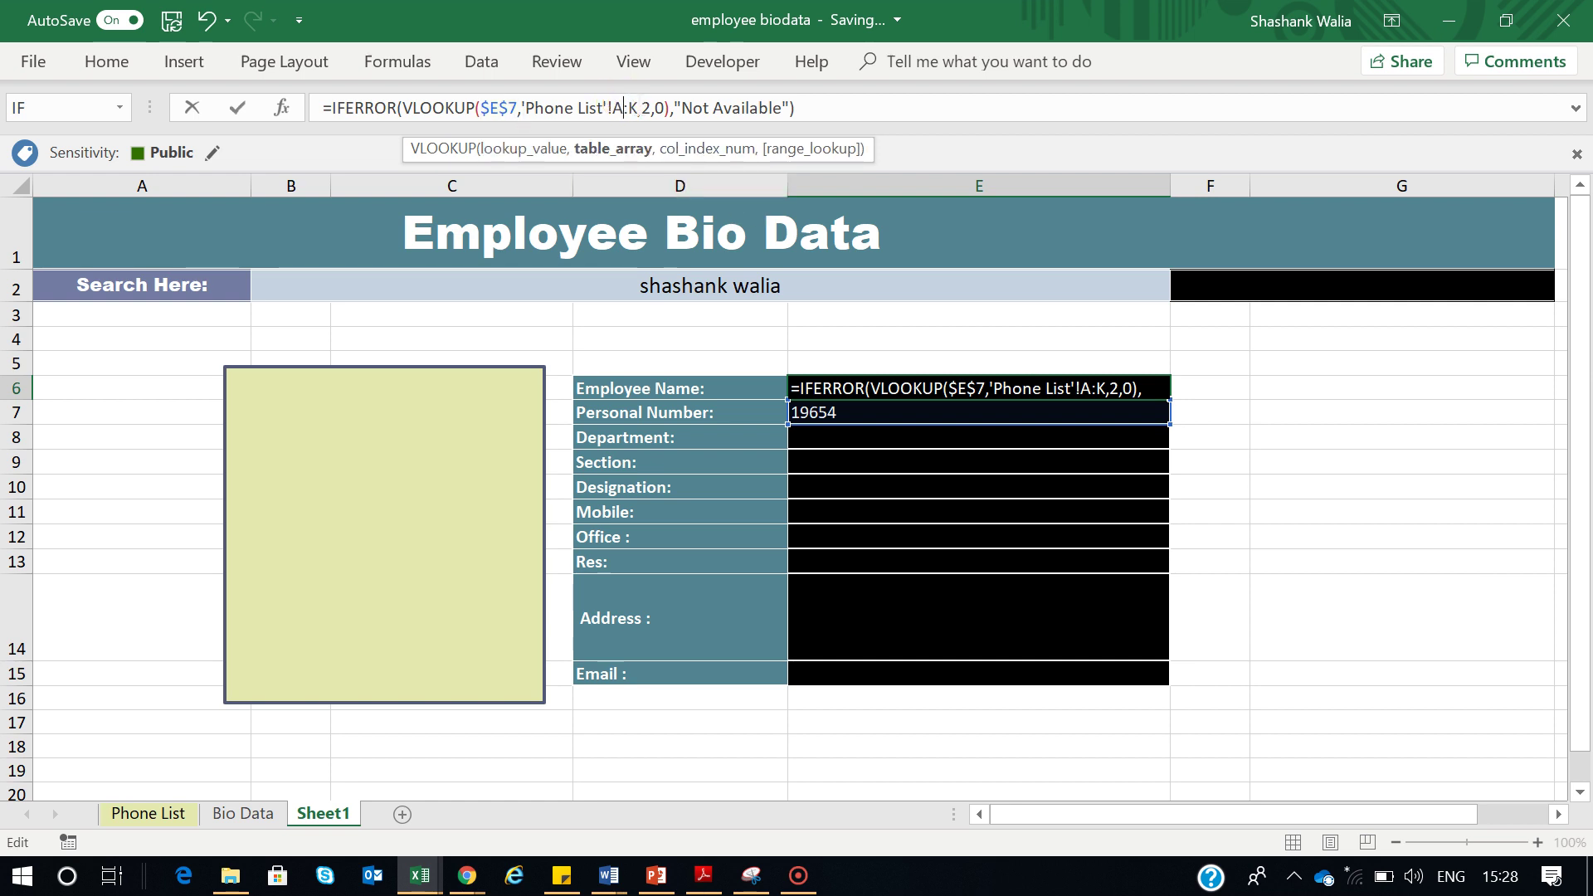
key("F4")
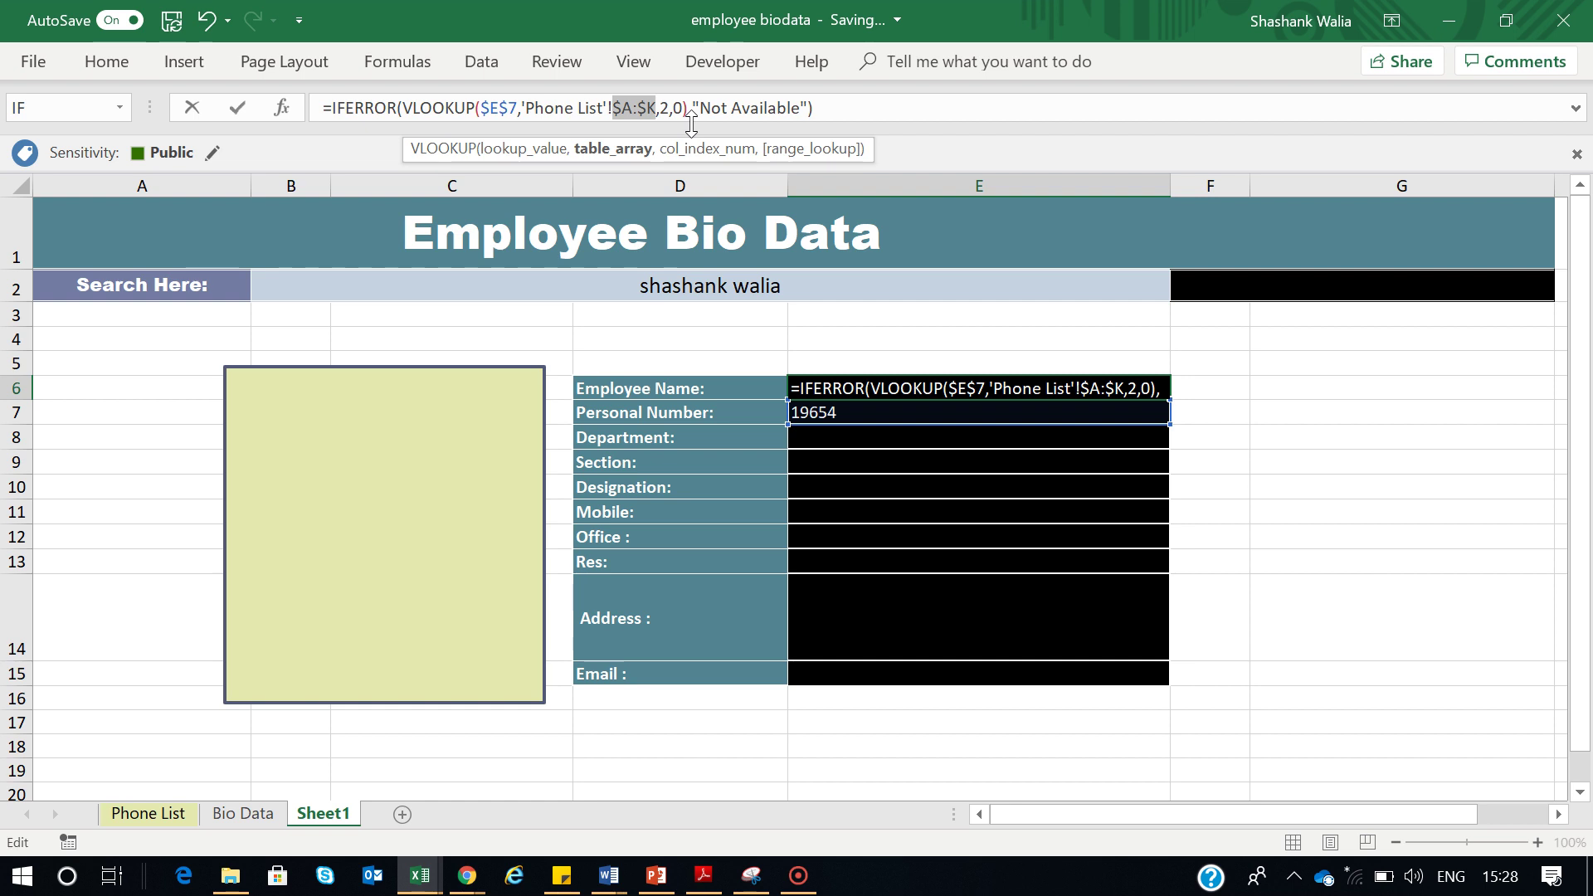
key("Return")
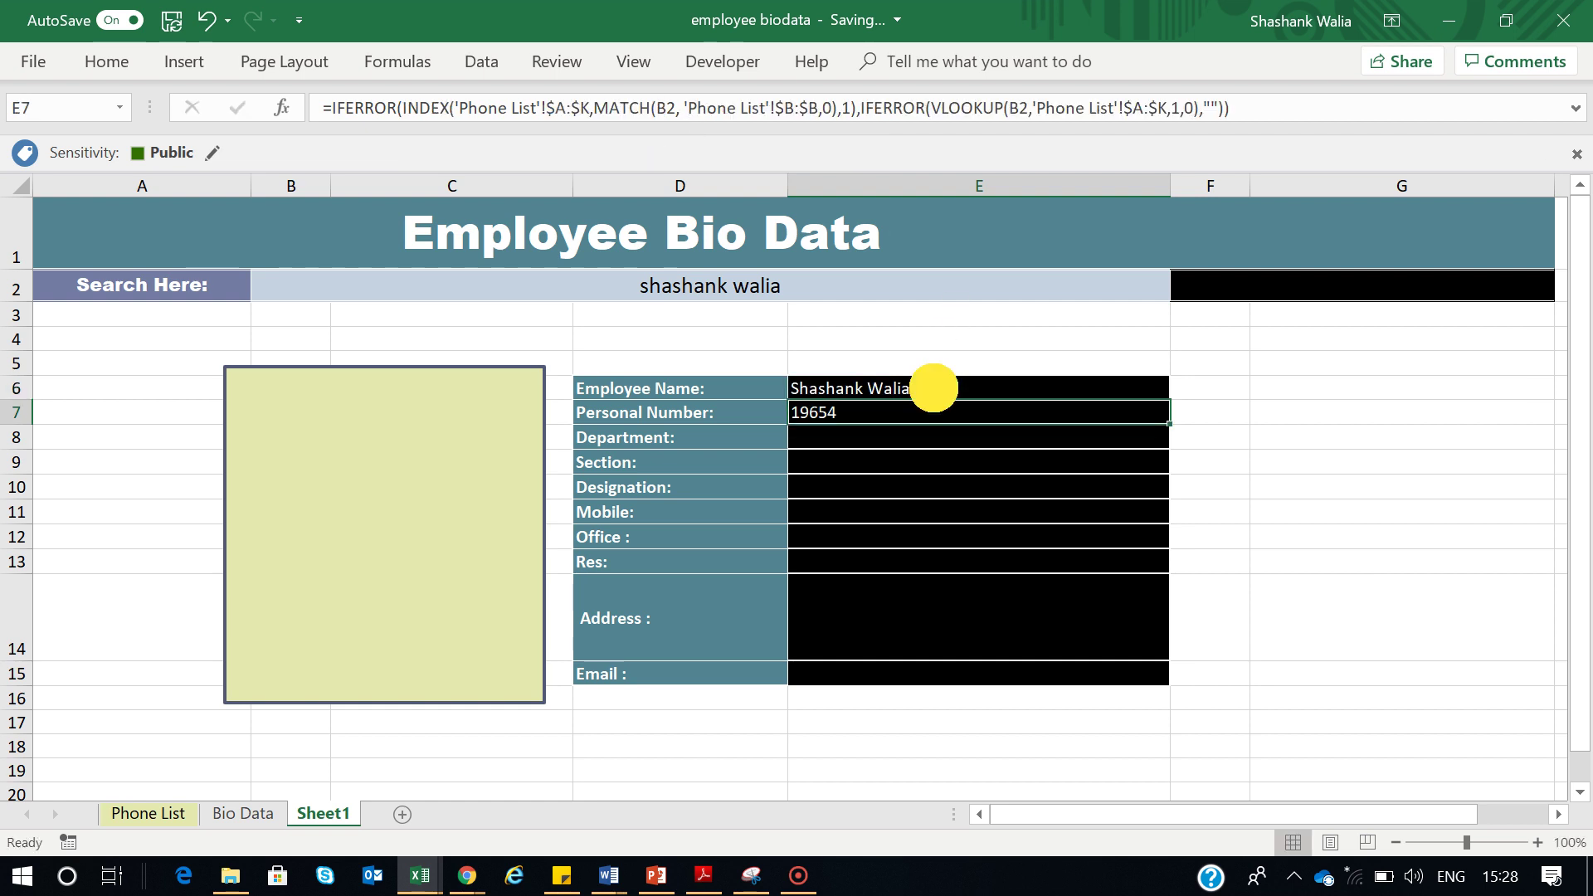
Copy the Employee Name formula into E8:E15, Department through Email.
left_click(932, 384)
key("ctrl+c")
left_click_drag(898, 434, 918, 665)
key("ctrl+v")
left_click(894, 438)
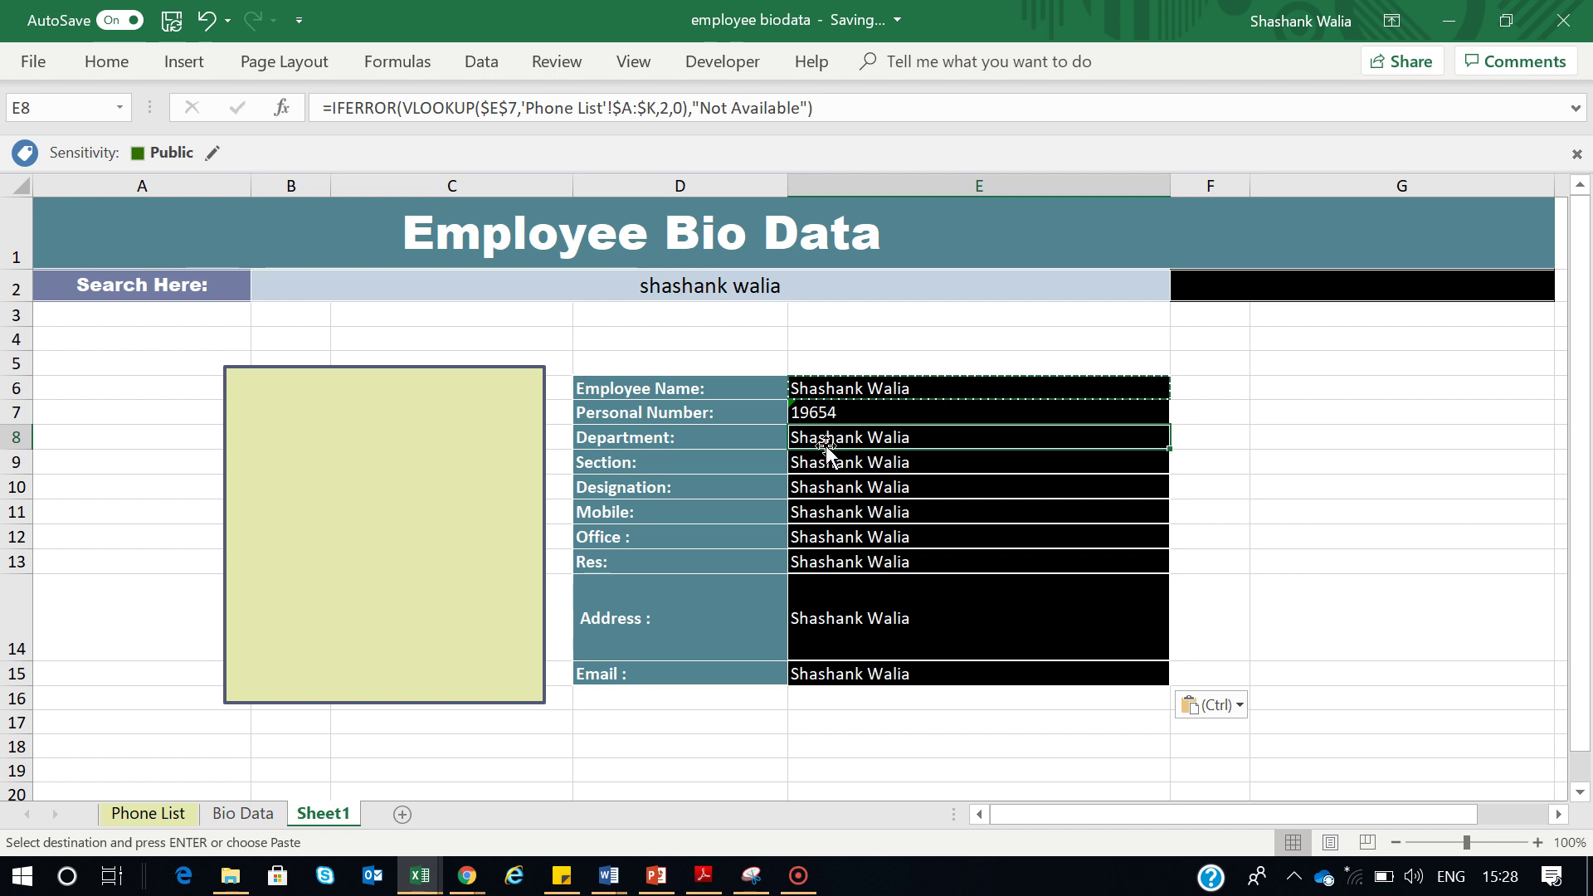
Change the Department lookup to column 3 and Section to column 4.
left_click(664, 108)
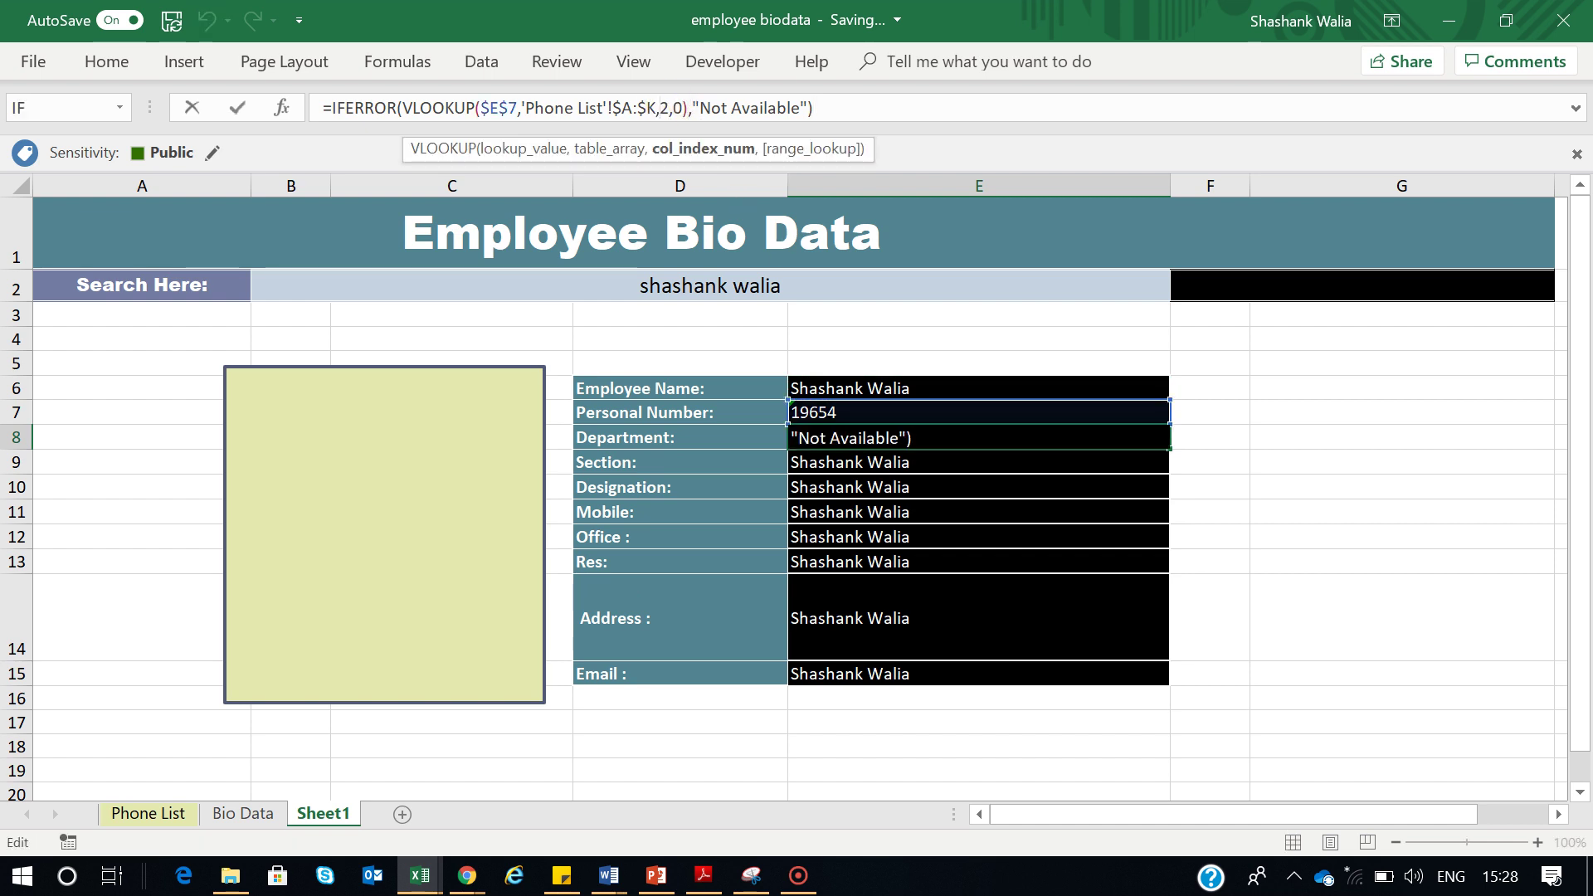
key("Delete")
type("3")
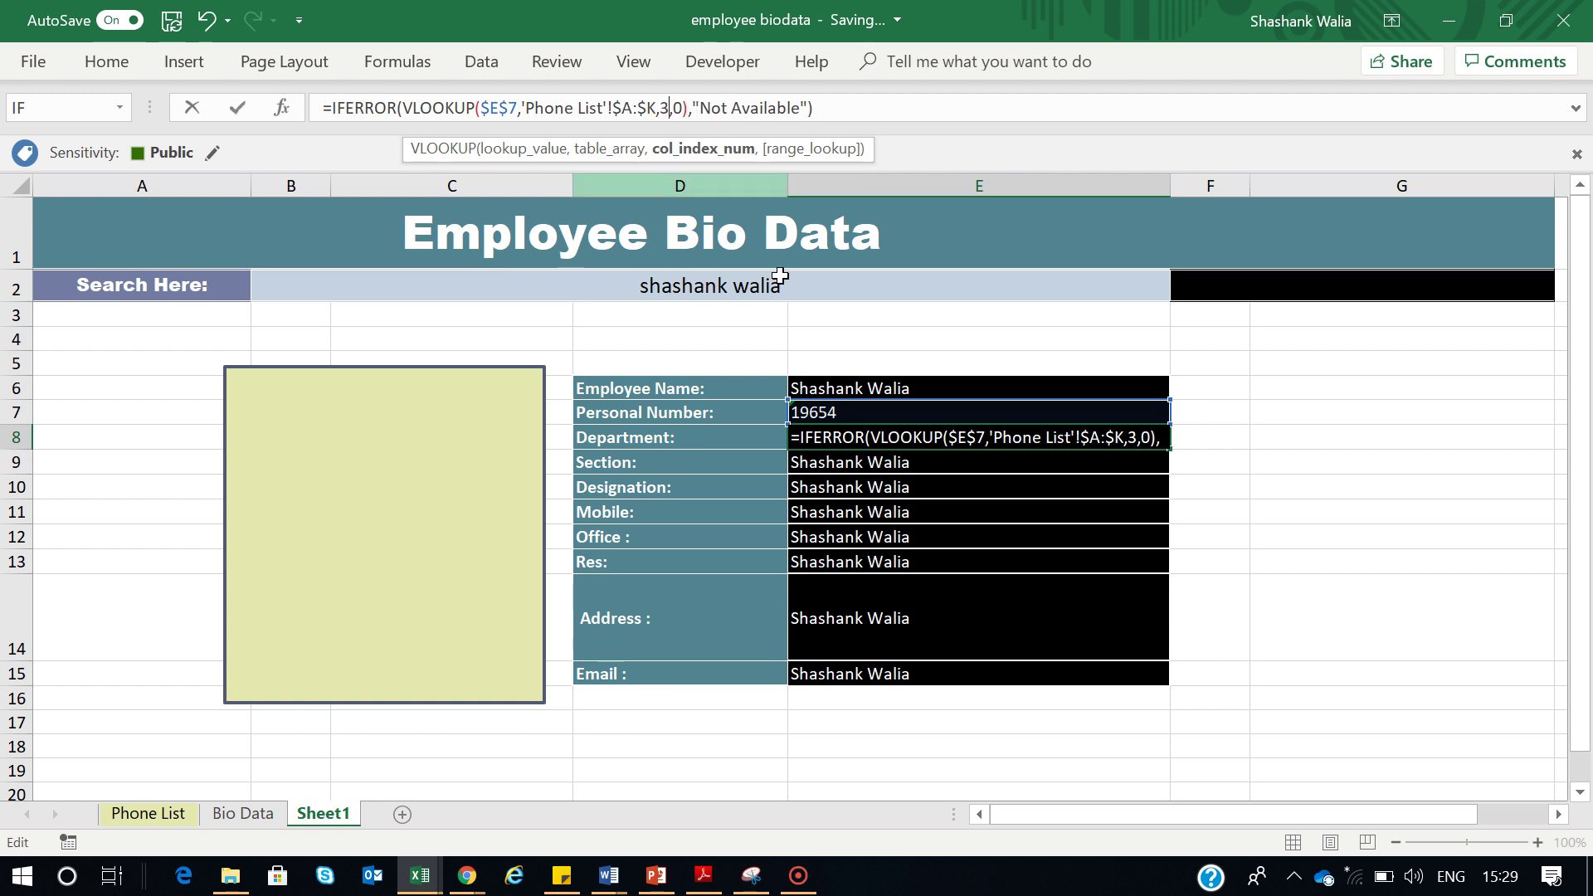
key("Return")
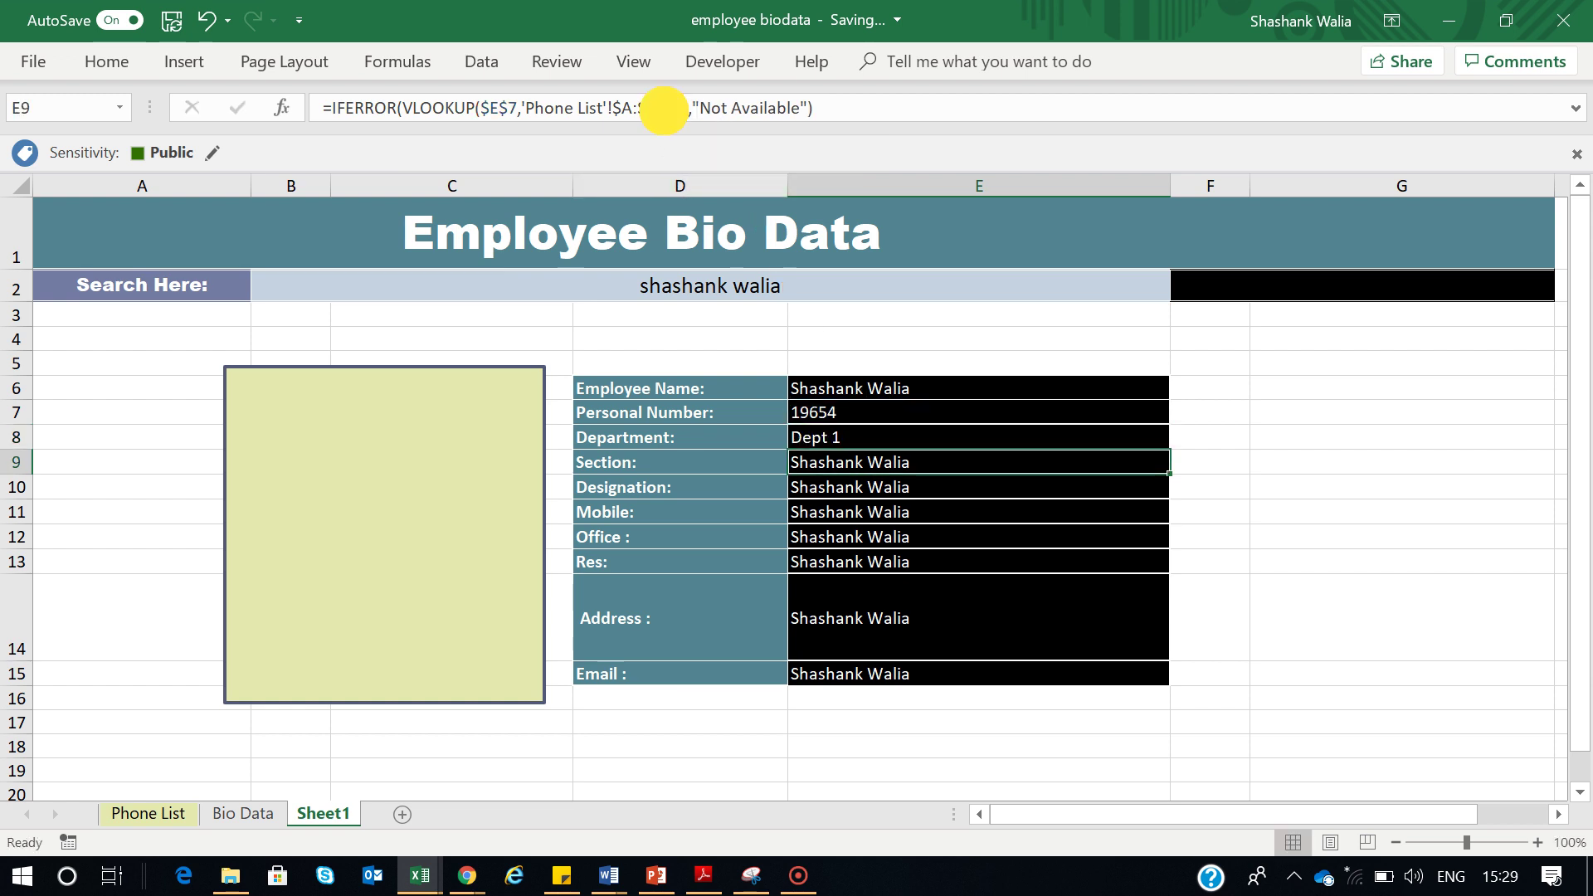
left_click(661, 108)
key("Delete")
type("4")
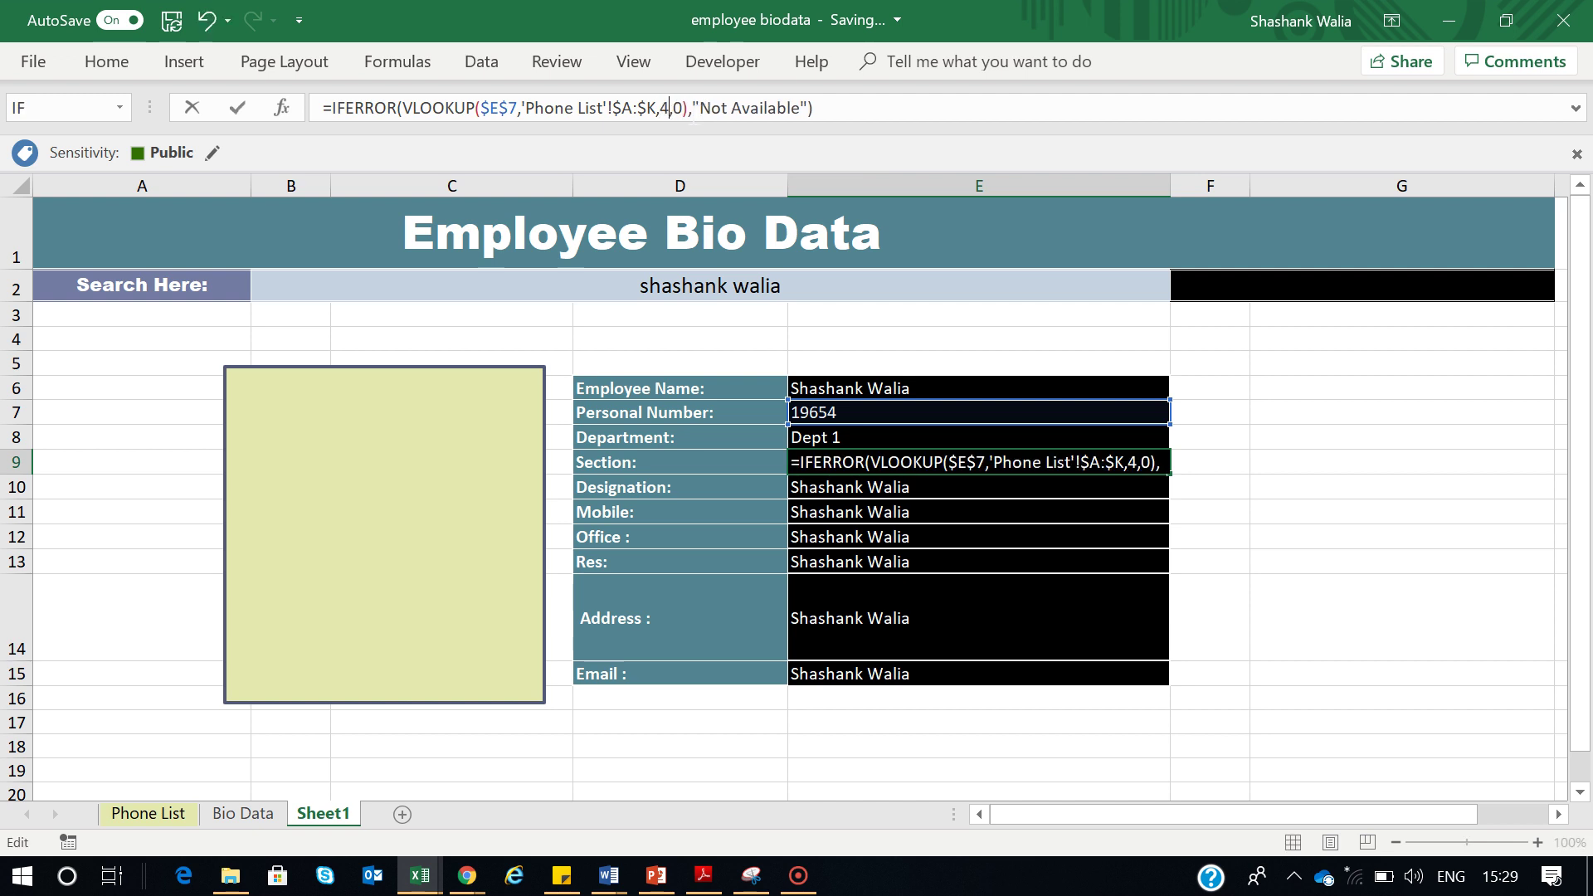
key("Return")
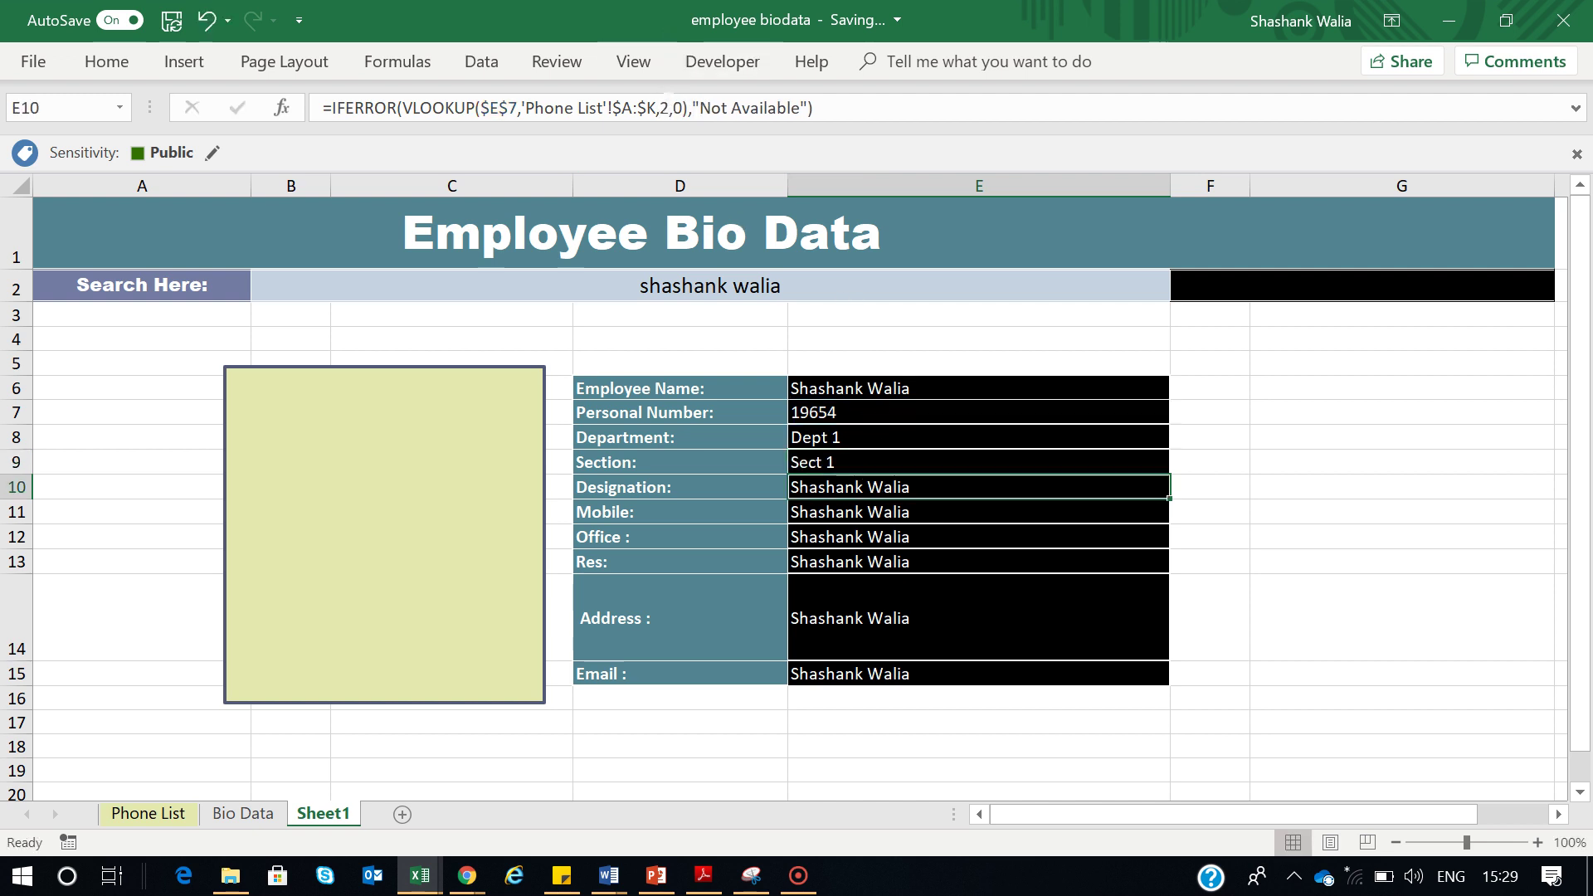
Change the Designation lookup to column 5 and Mobile to column 6.
left_click(664, 108)
key("Delete")
type("5")
key("Return")
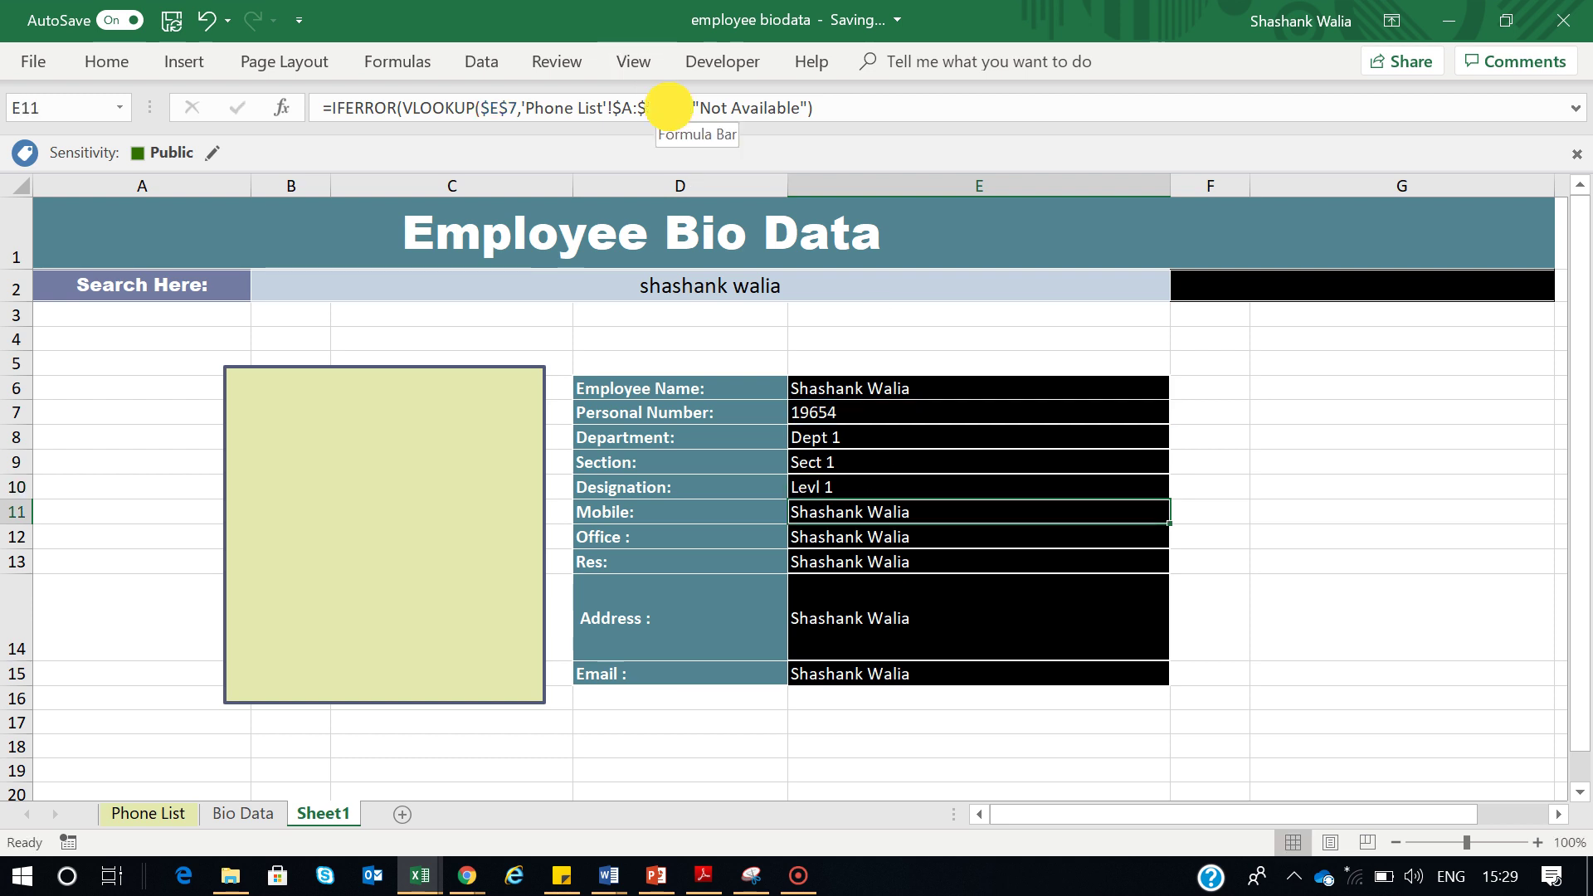
left_click(668, 108)
key("BackSpace")
type("6,0),\"Not Available\")")
key("Return")
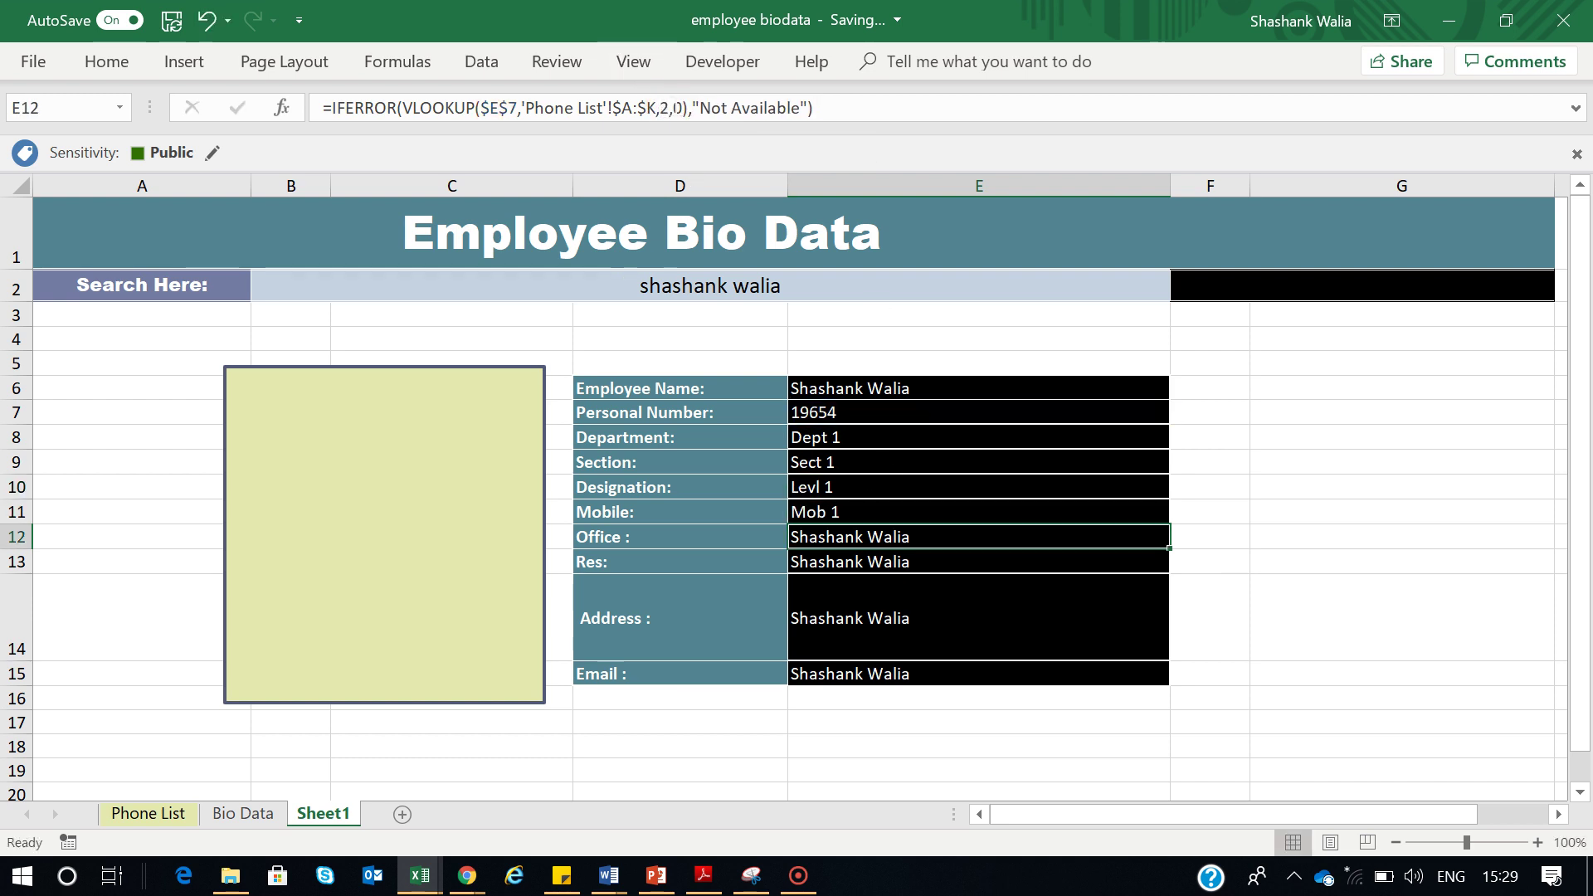
Change the Office lookup to column 7 and Res to column 8.
left_click(669, 109)
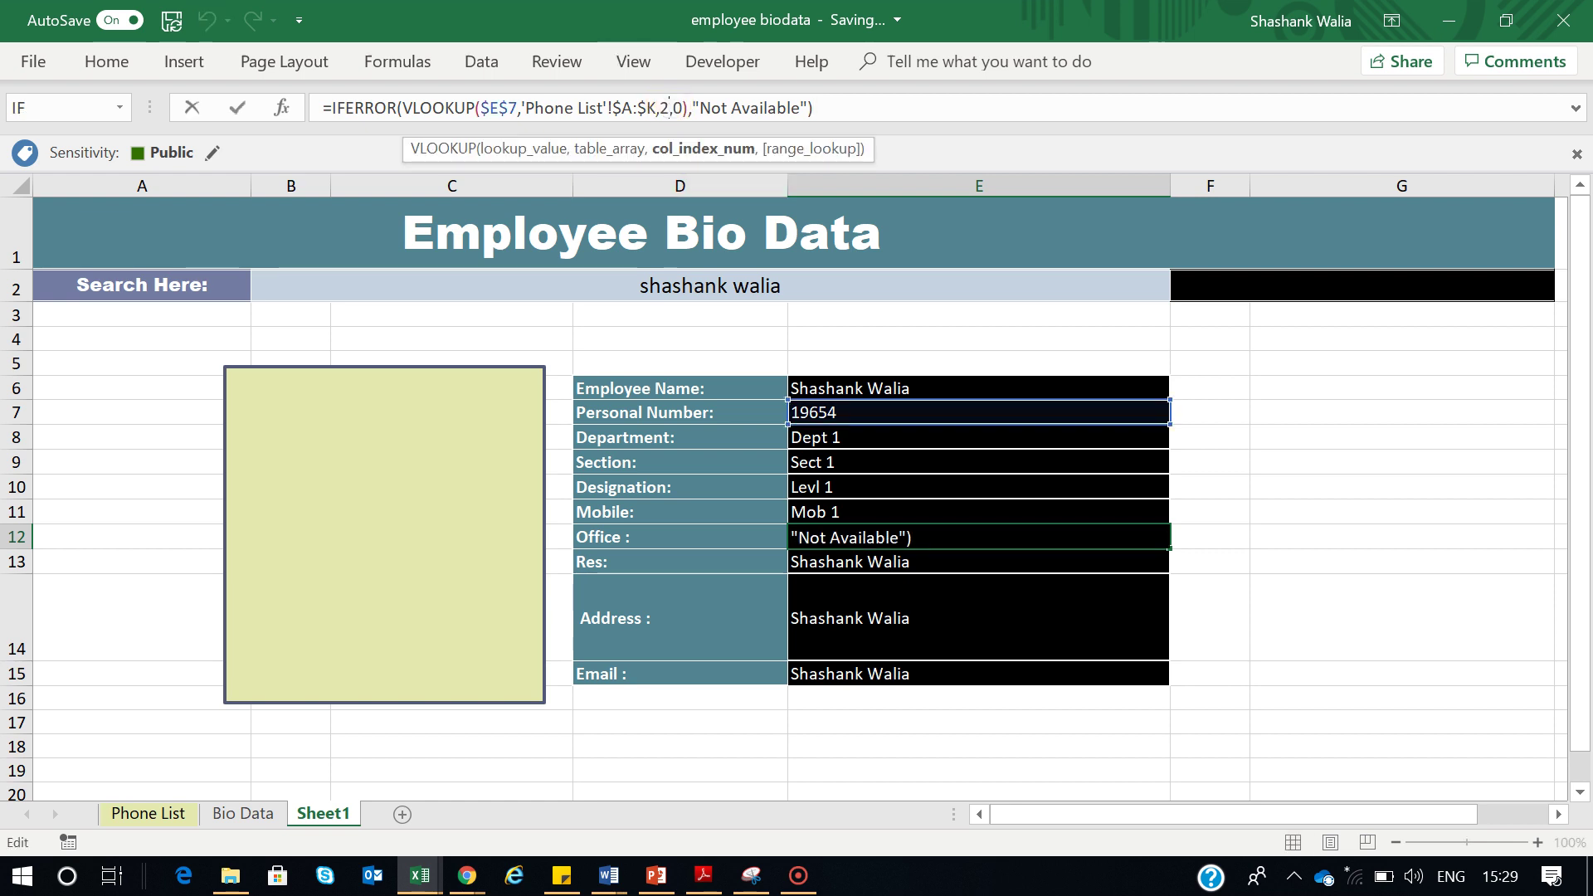
key("BackSpace")
type("7")
key("Return")
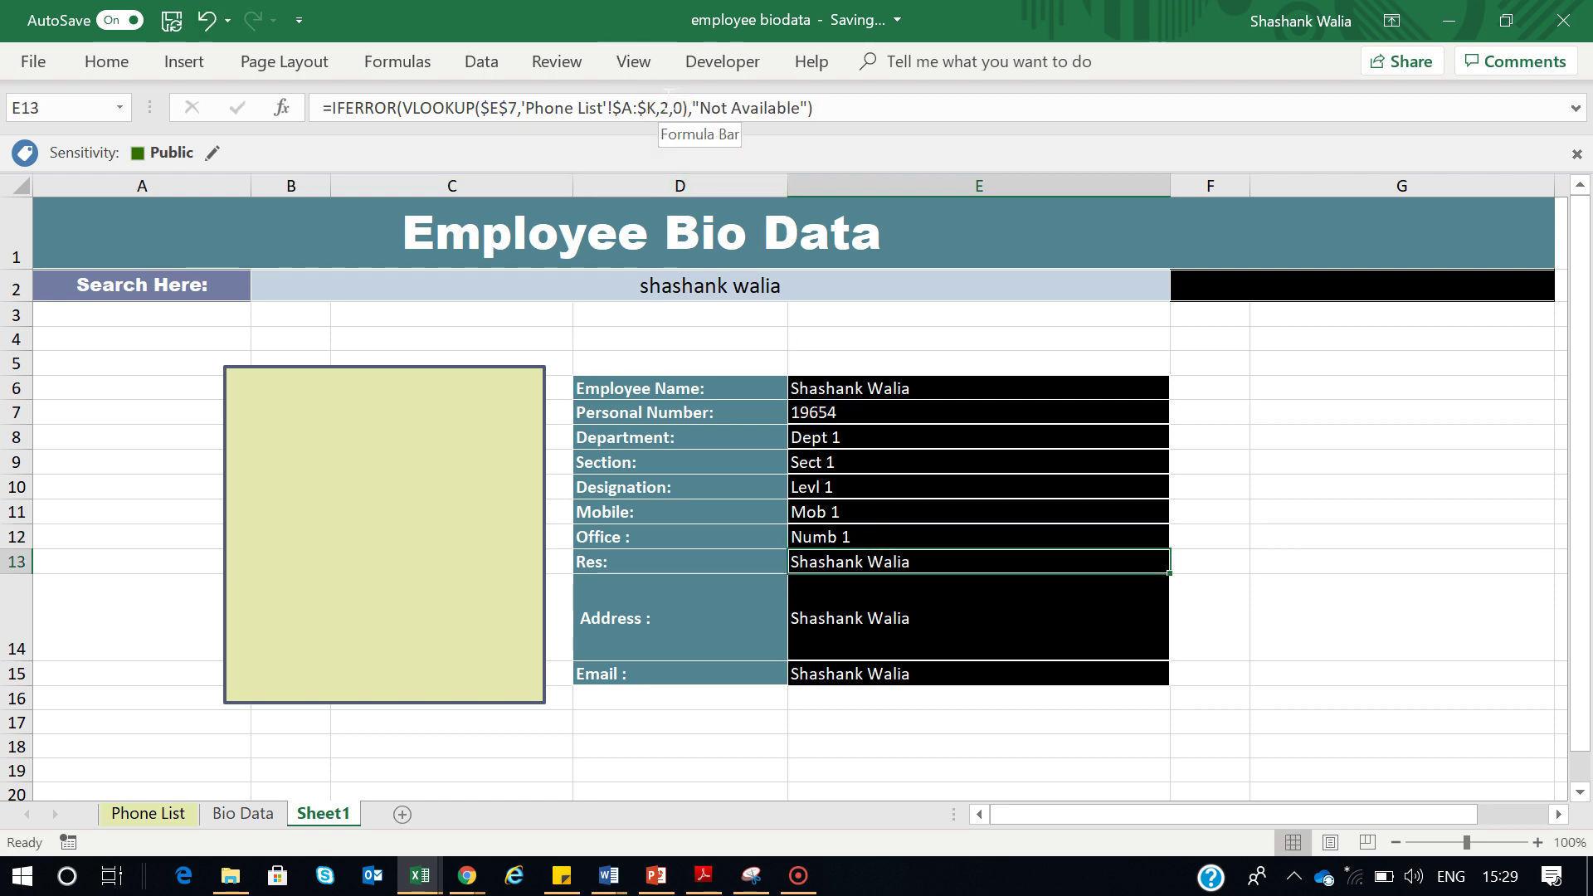
left_click(661, 108)
key("BackSpace")
type("8")
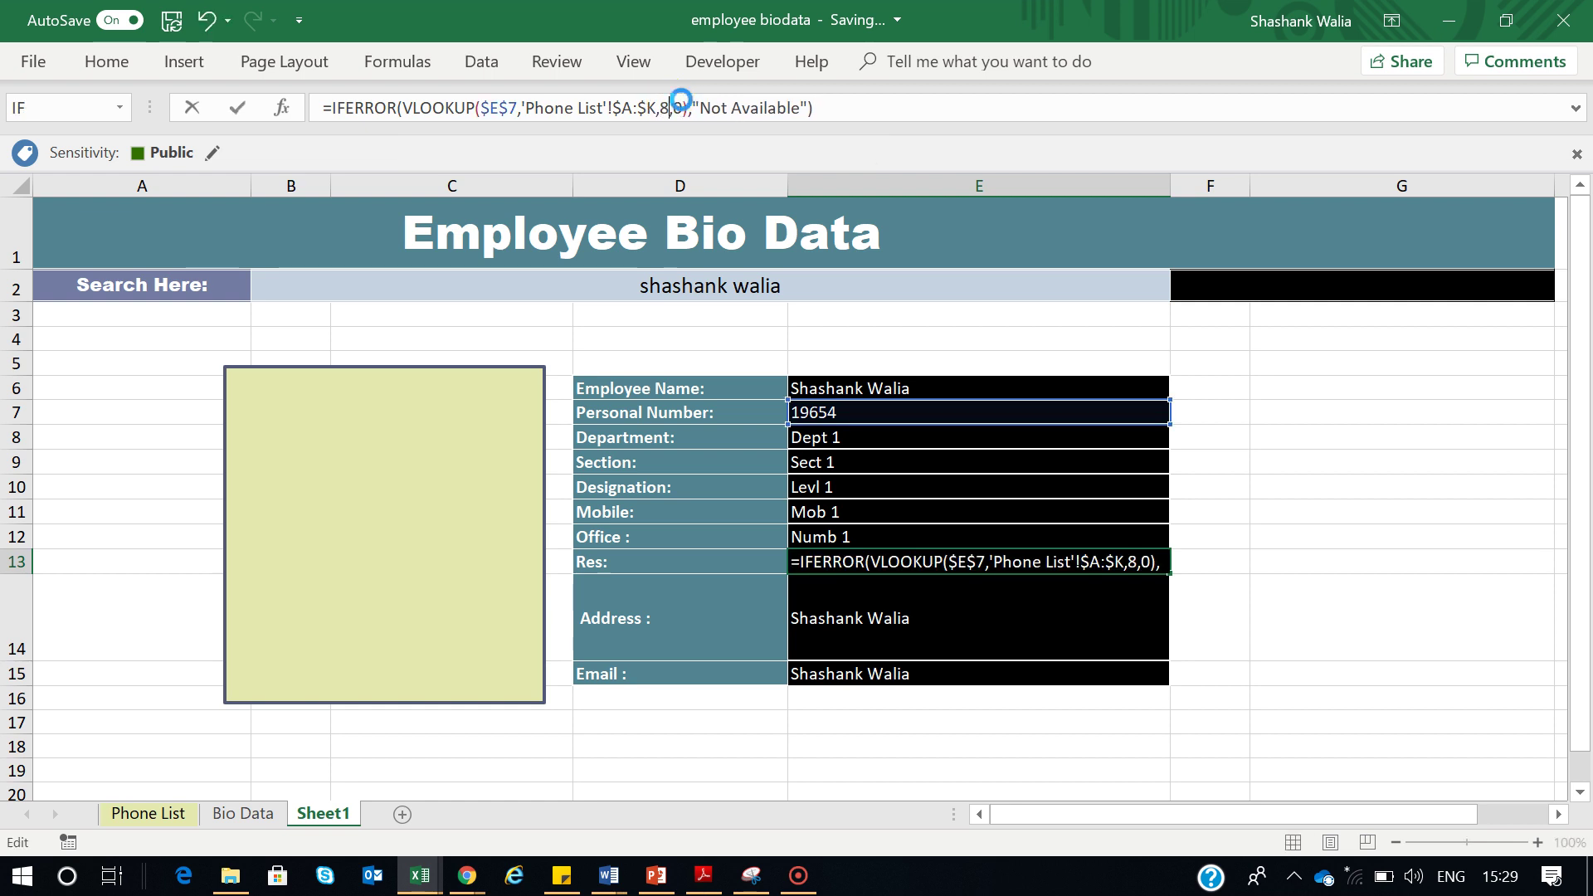
key("Return")
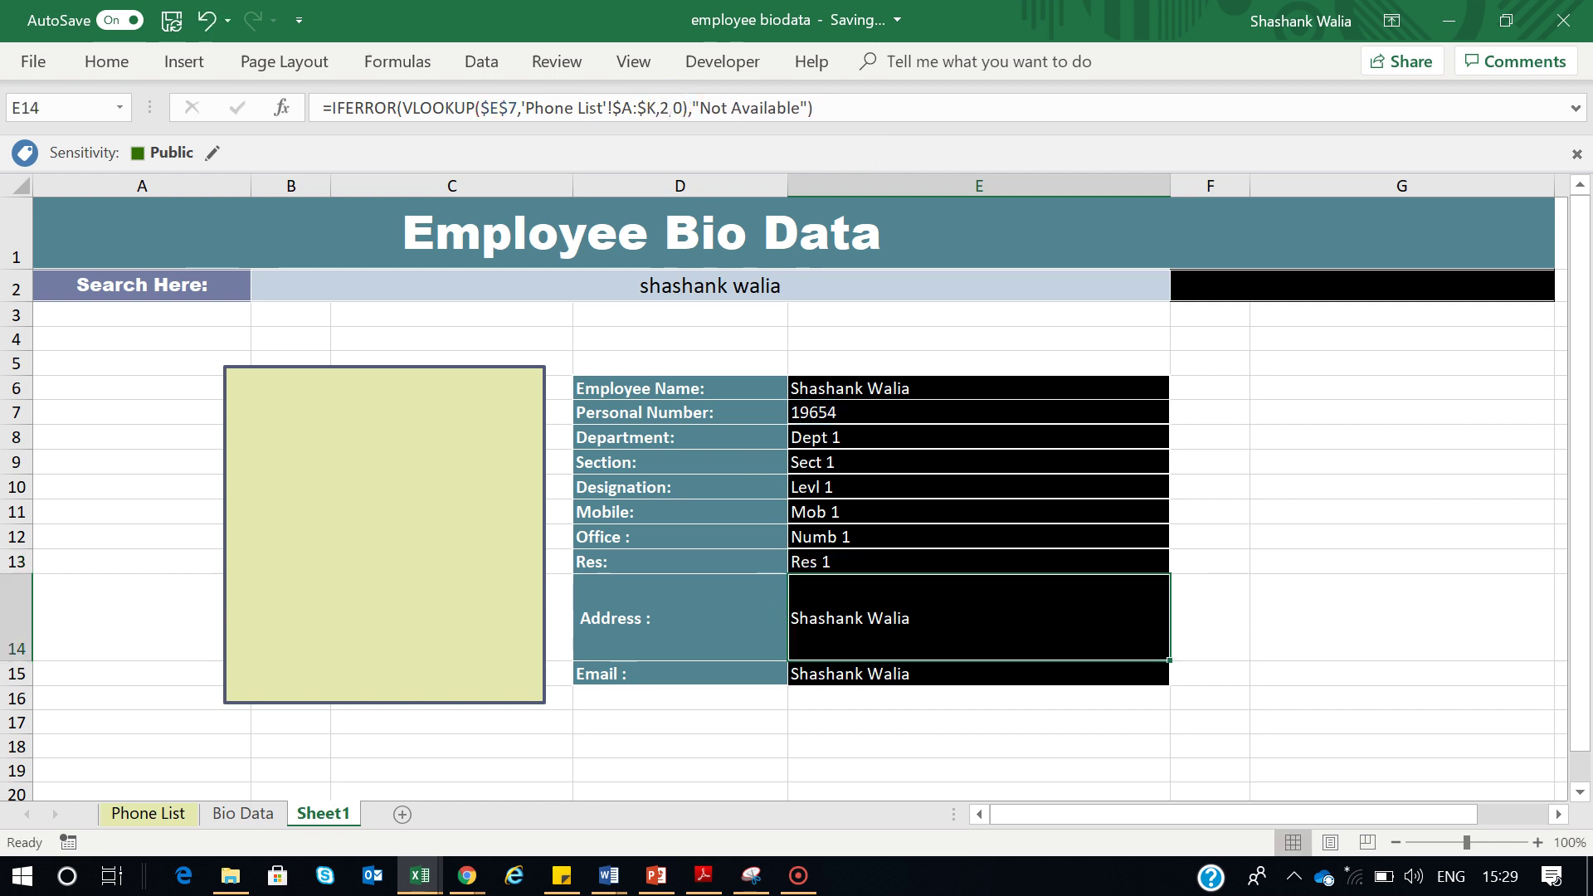
Change the Address lookup to column 9 and Email to column 10.
left_click(665, 108)
key("BackSpace")
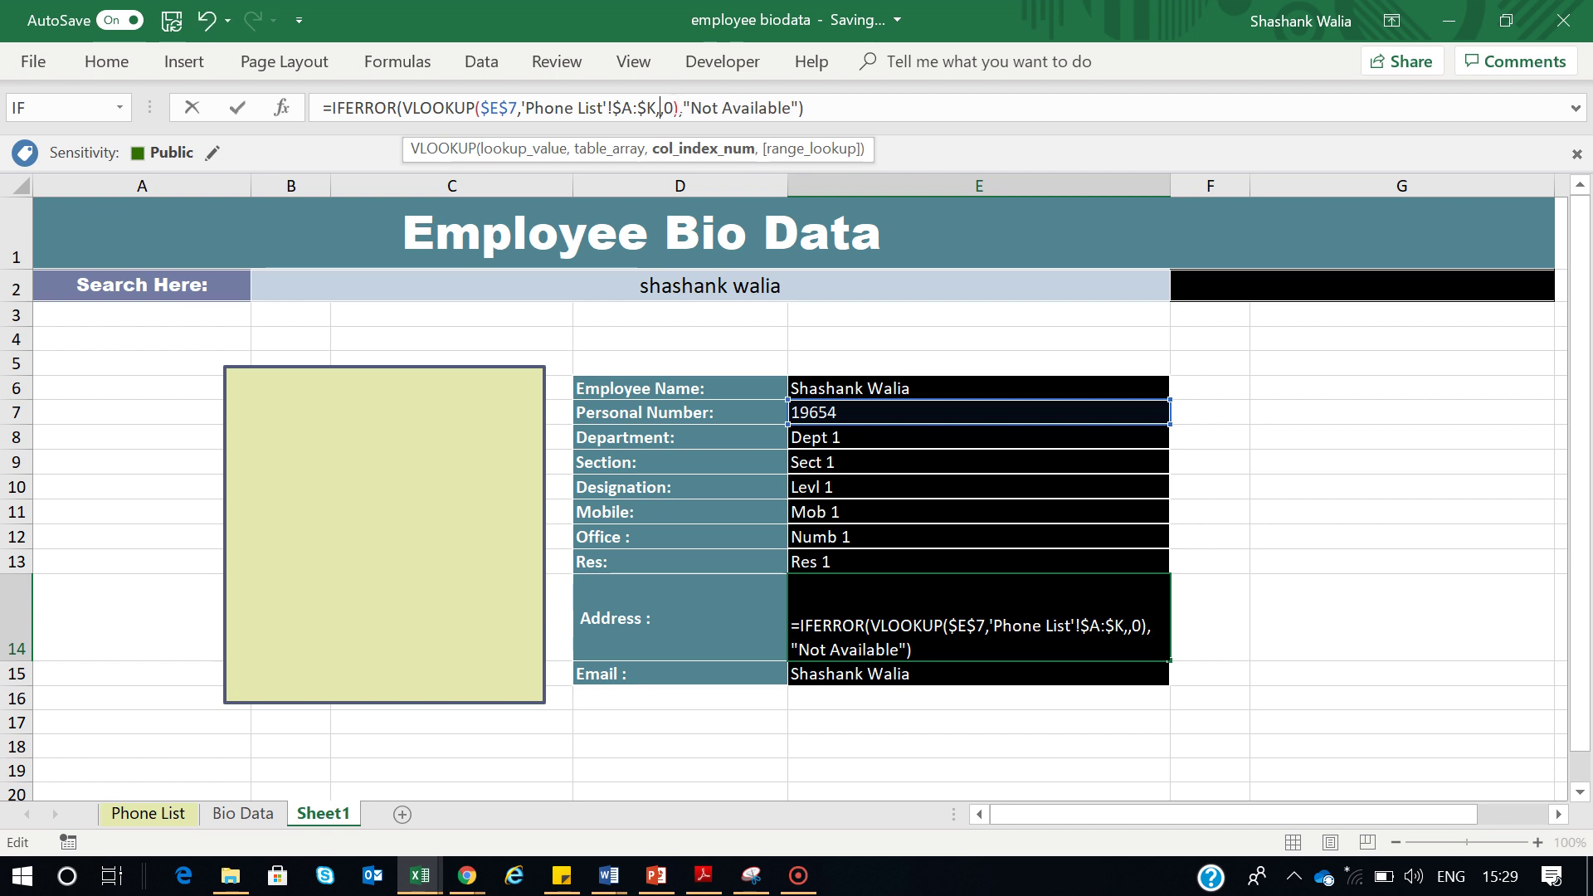
type("9")
key("Return")
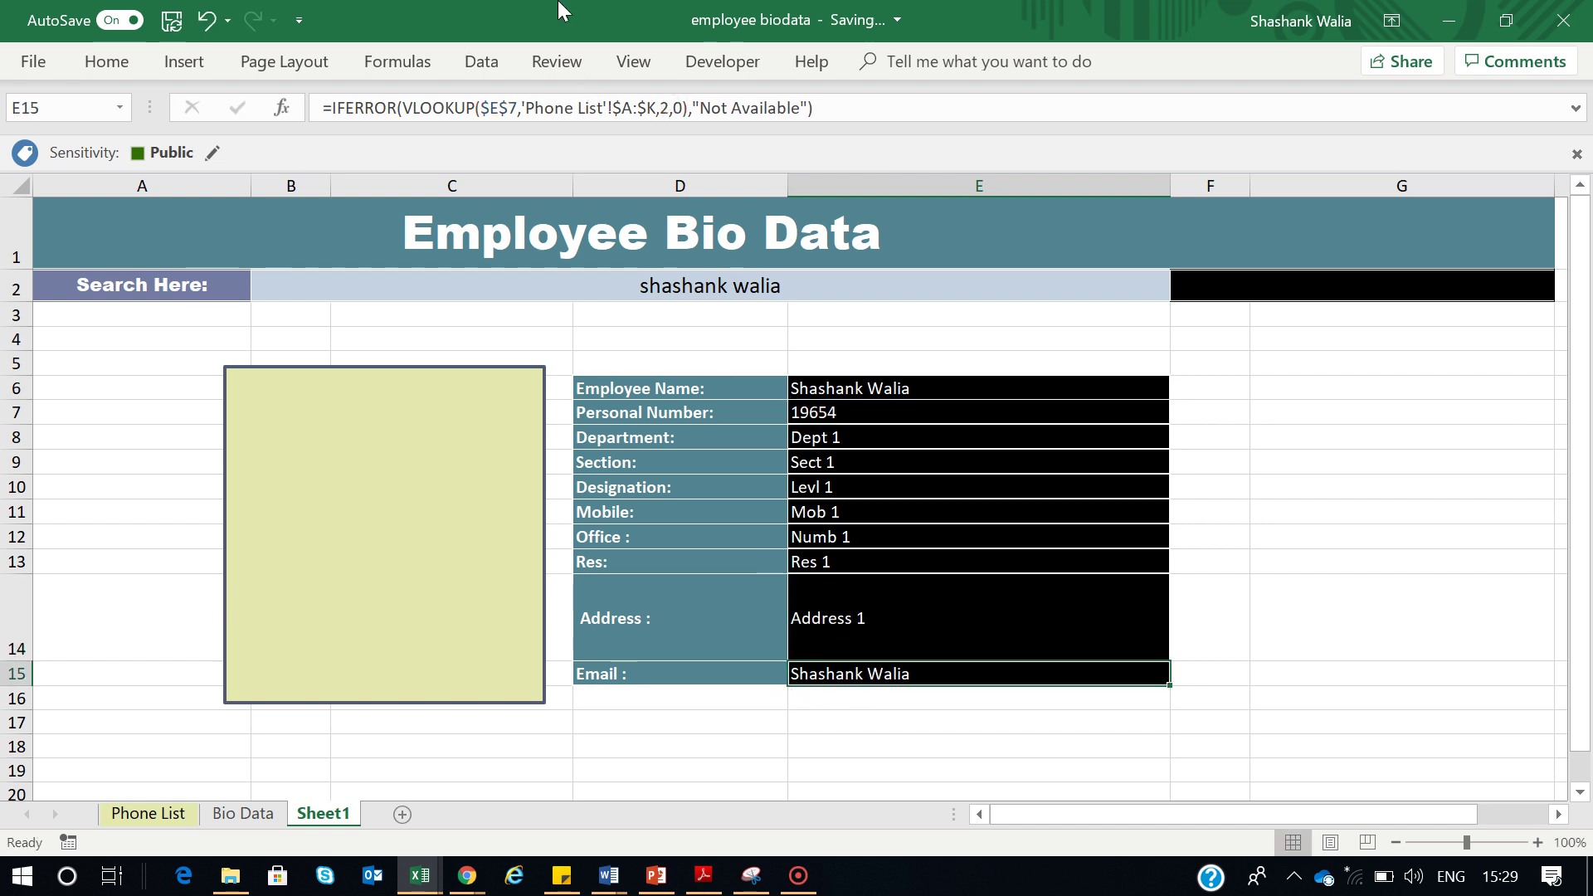
left_click(667, 107)
key("BackSpace")
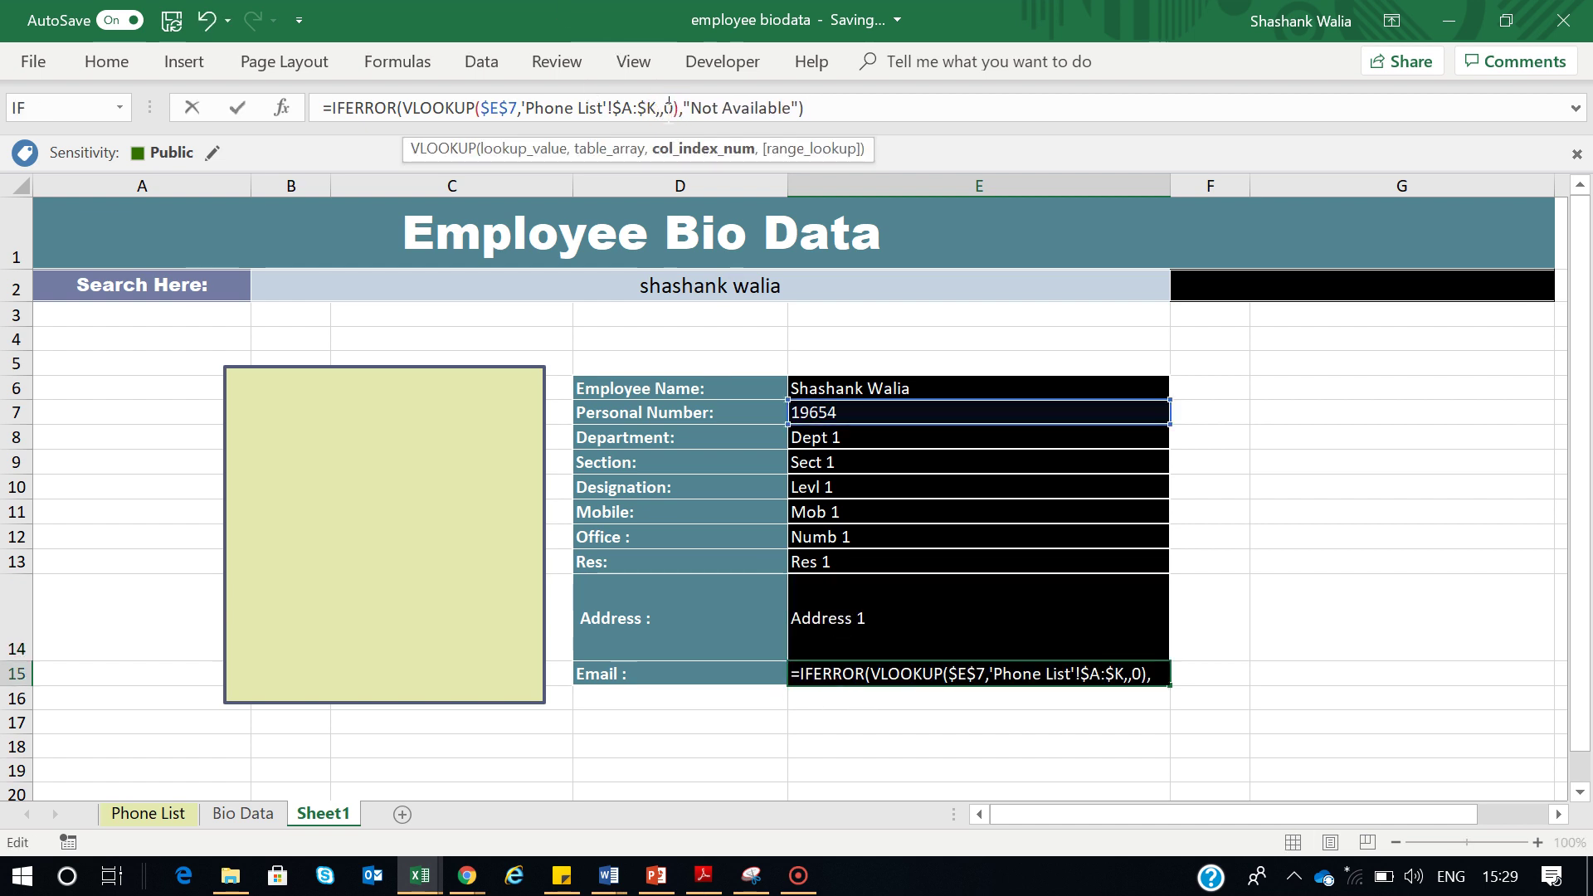
type("10")
key("Return")
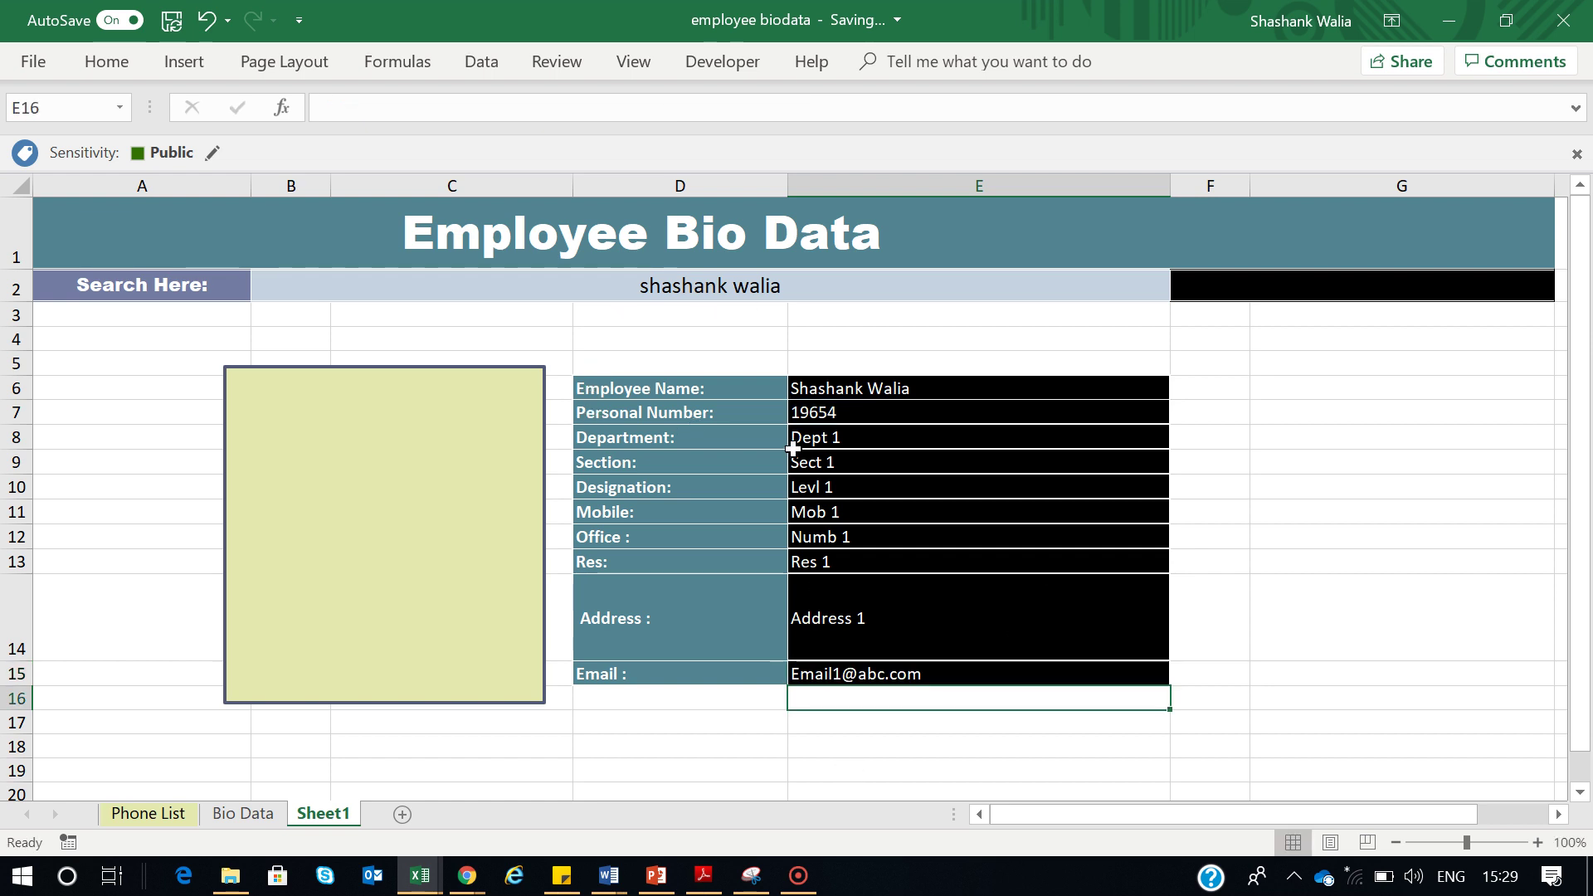
Check the Phone List columns, then go back to the search cell on Sheet1.
left_click(129, 813)
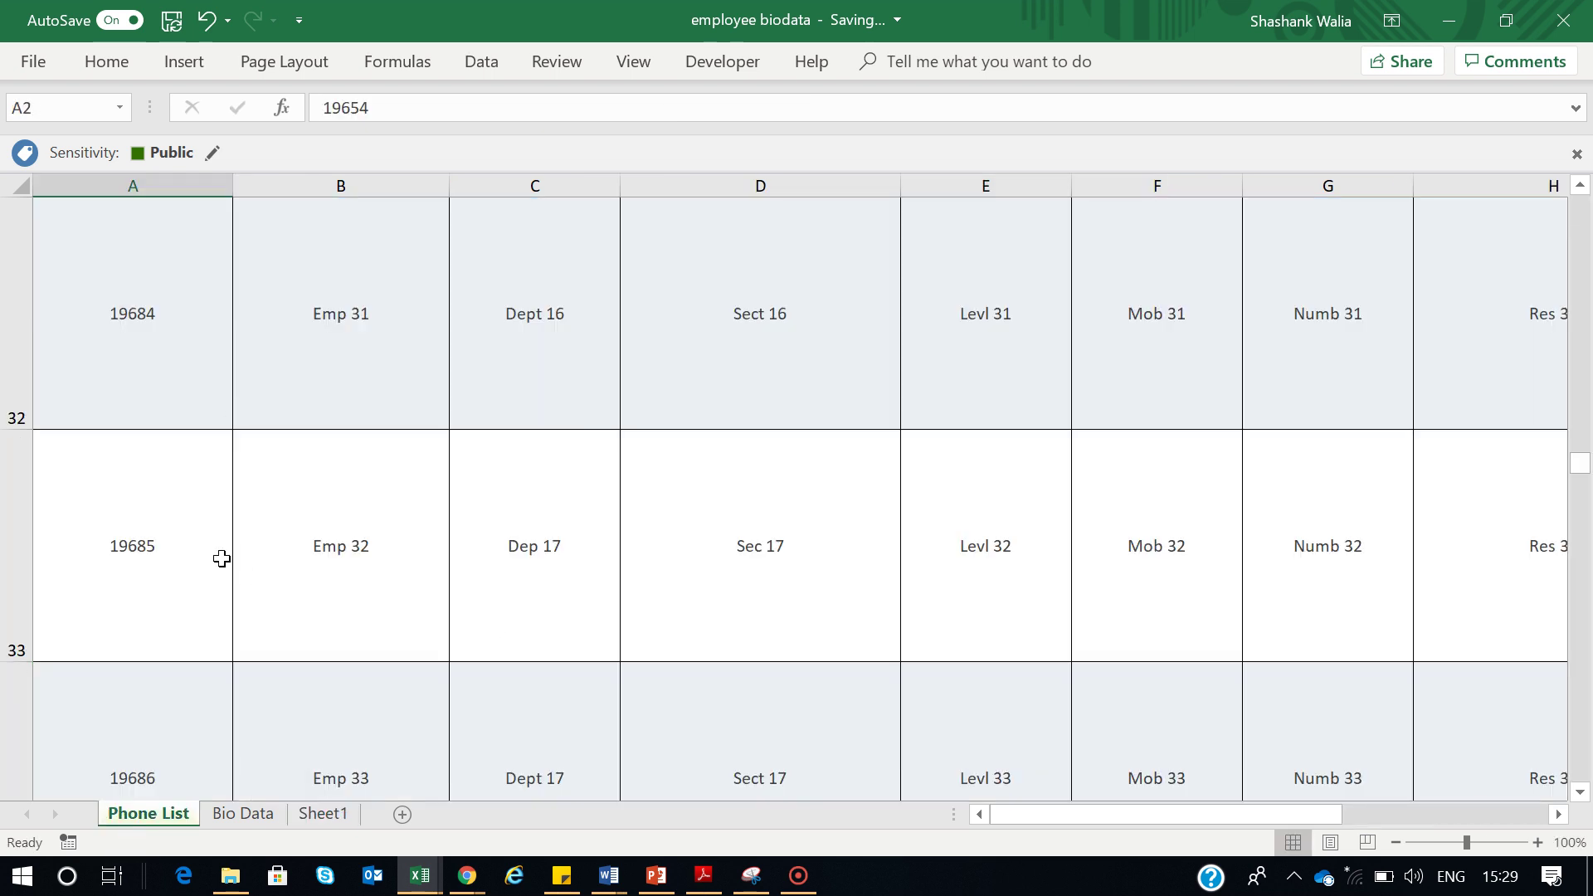
left_click(322, 814)
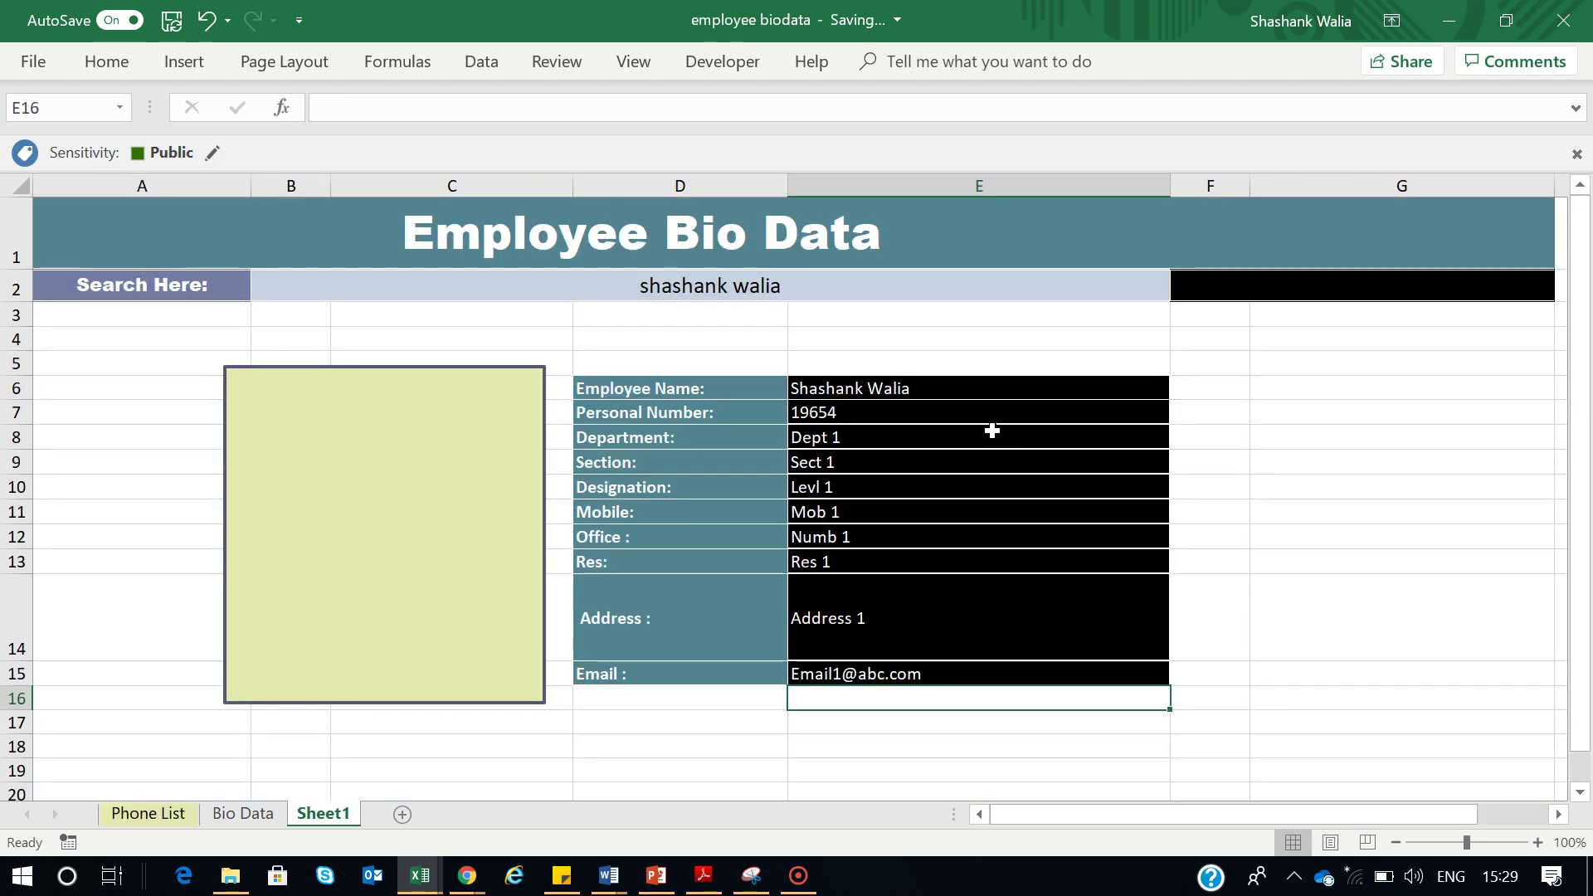
left_click(807, 287)
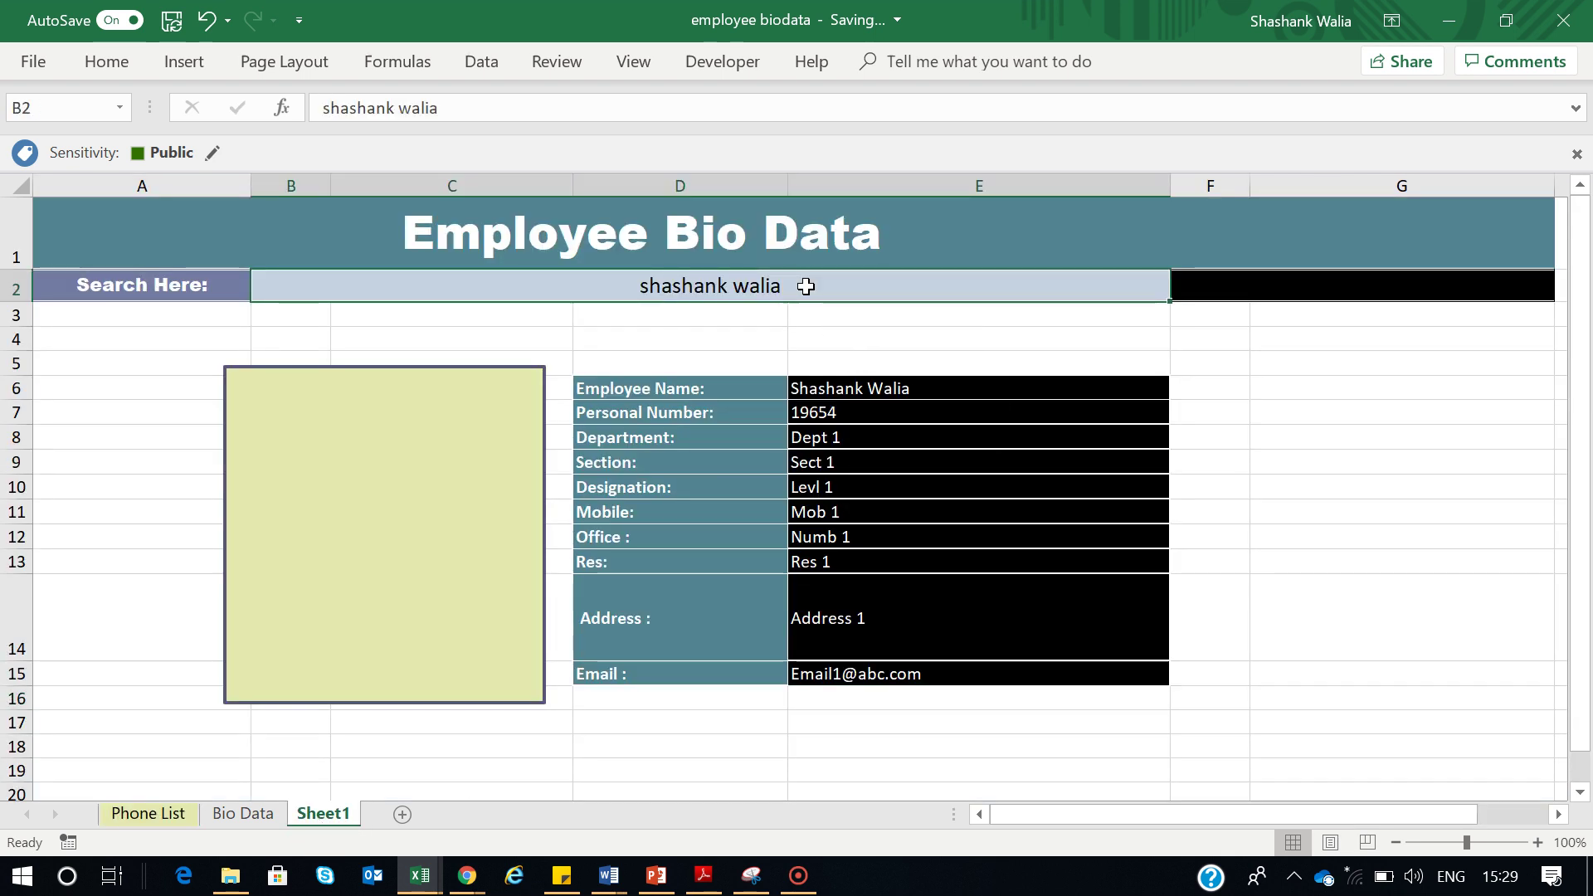
Search for emp 3, then emp 4, and inspect the Email formula showing 0.
type("emp 3")
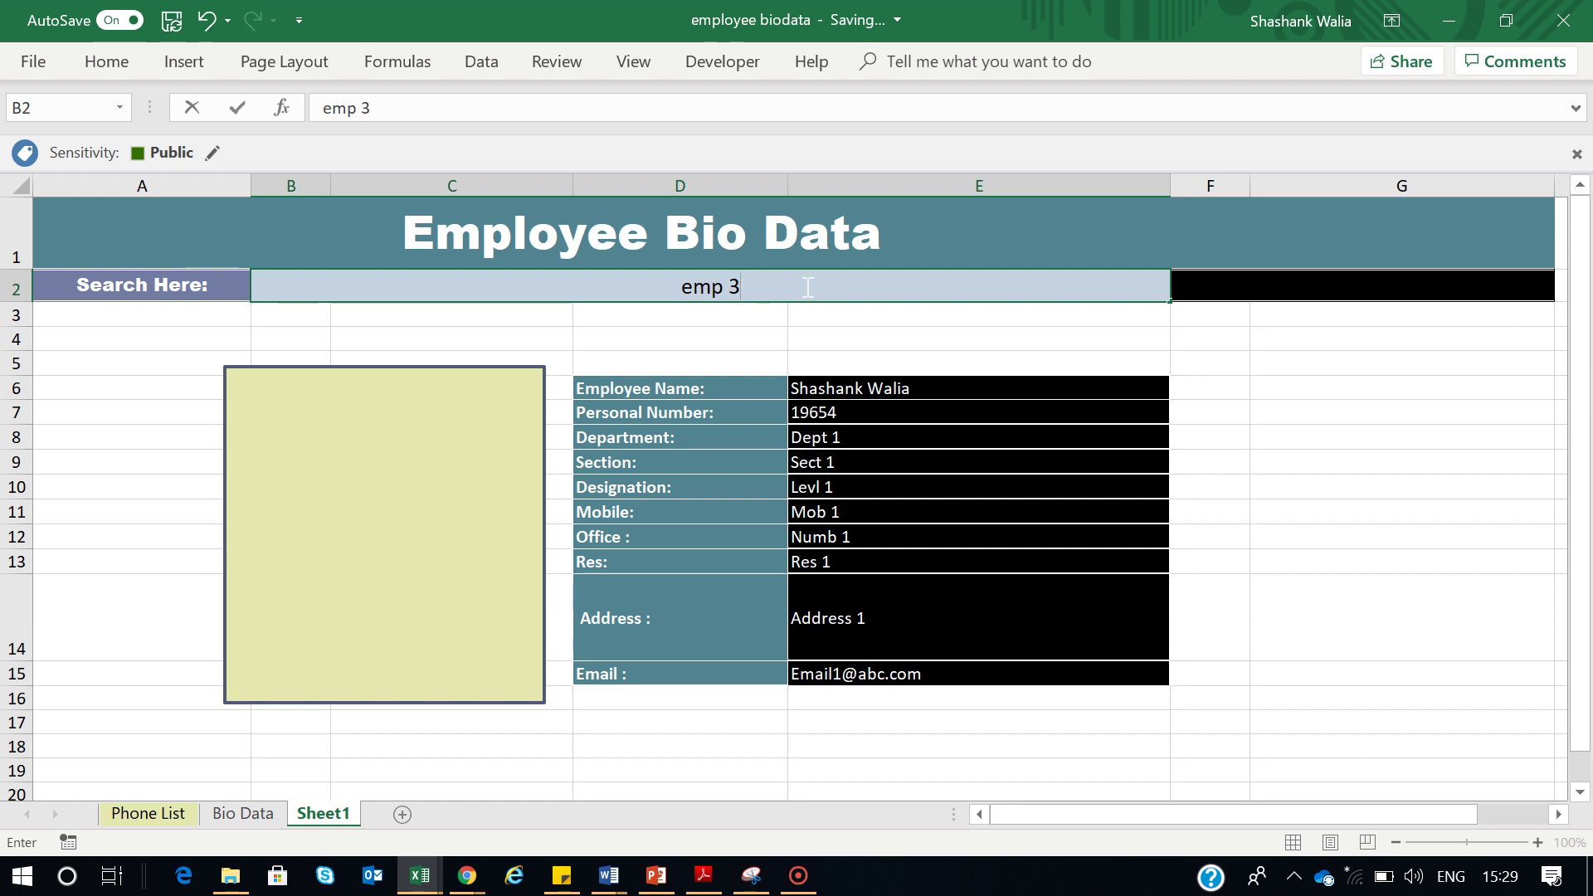
key("Return")
left_click(764, 284)
double_click(768, 288)
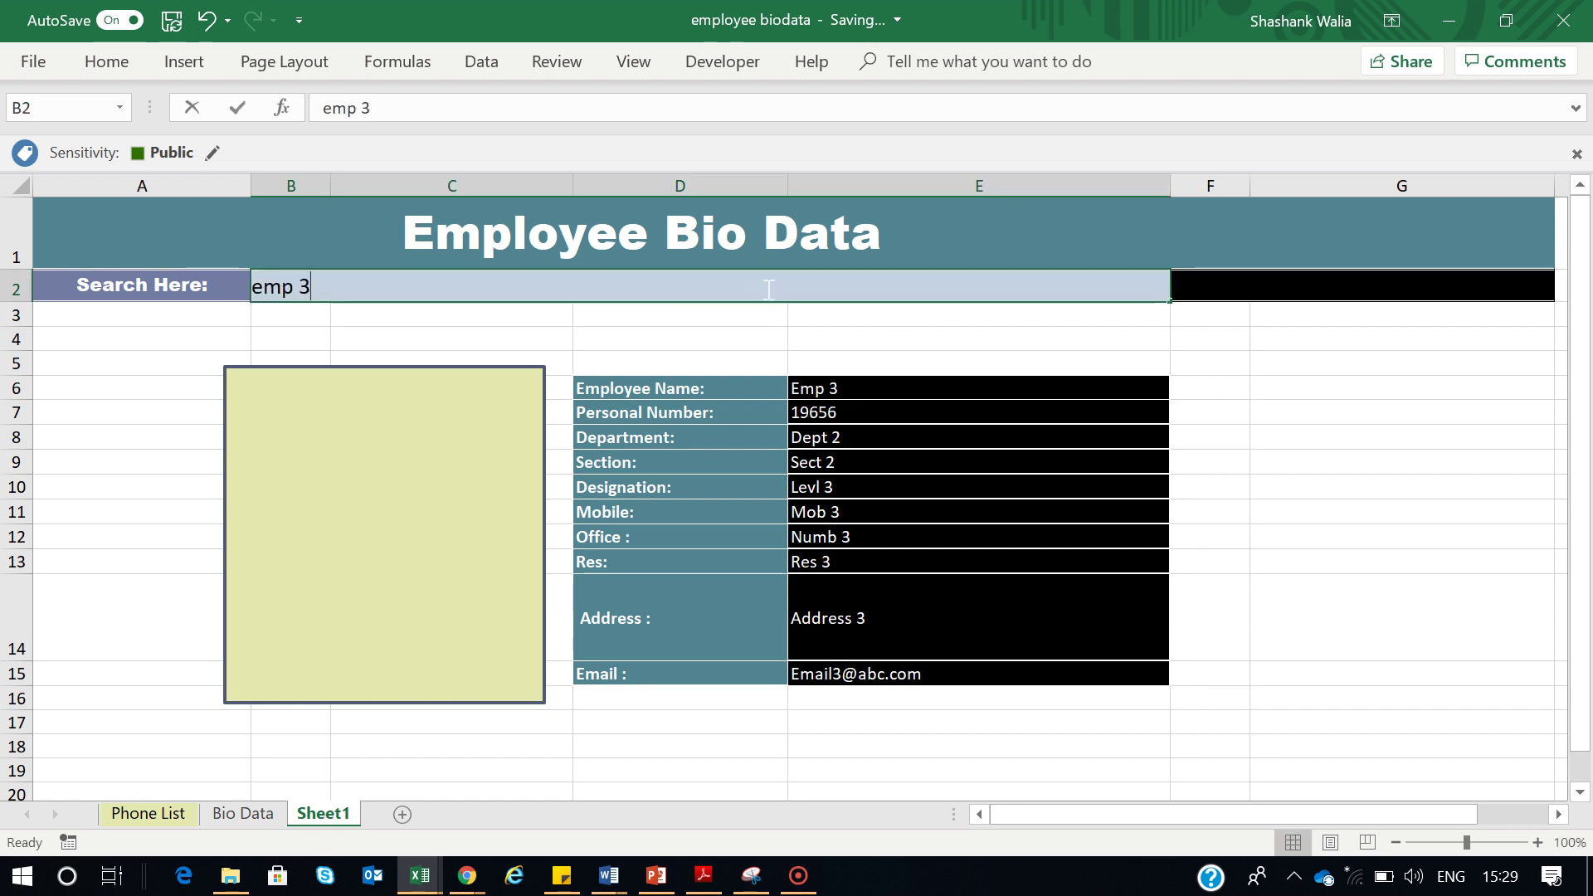
type("emp 4")
key("Return")
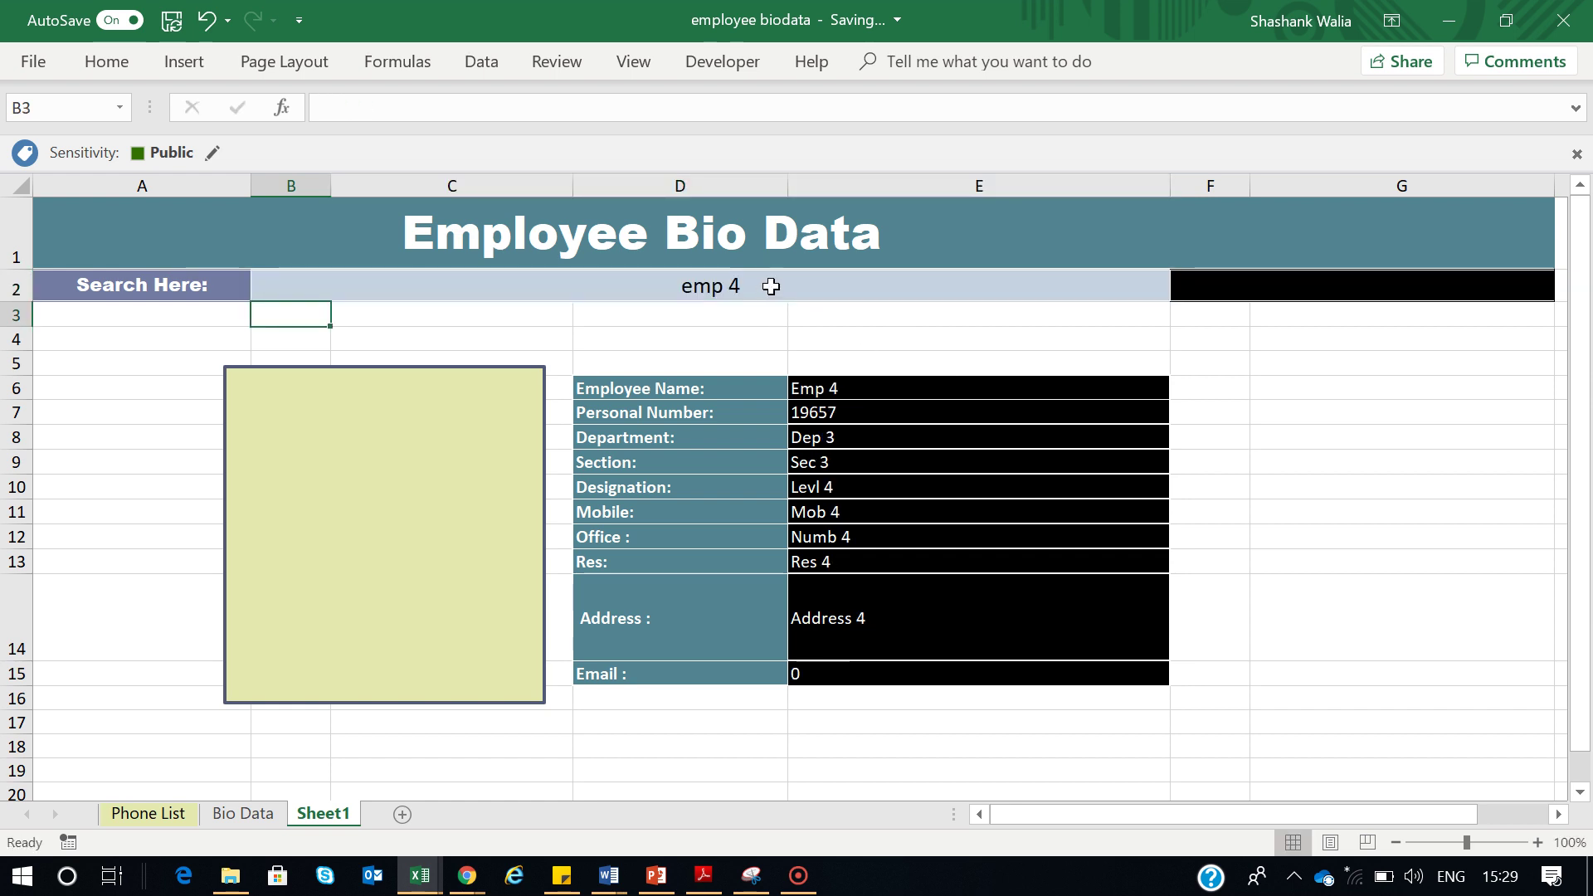
left_click(1458, 629)
left_click(843, 673)
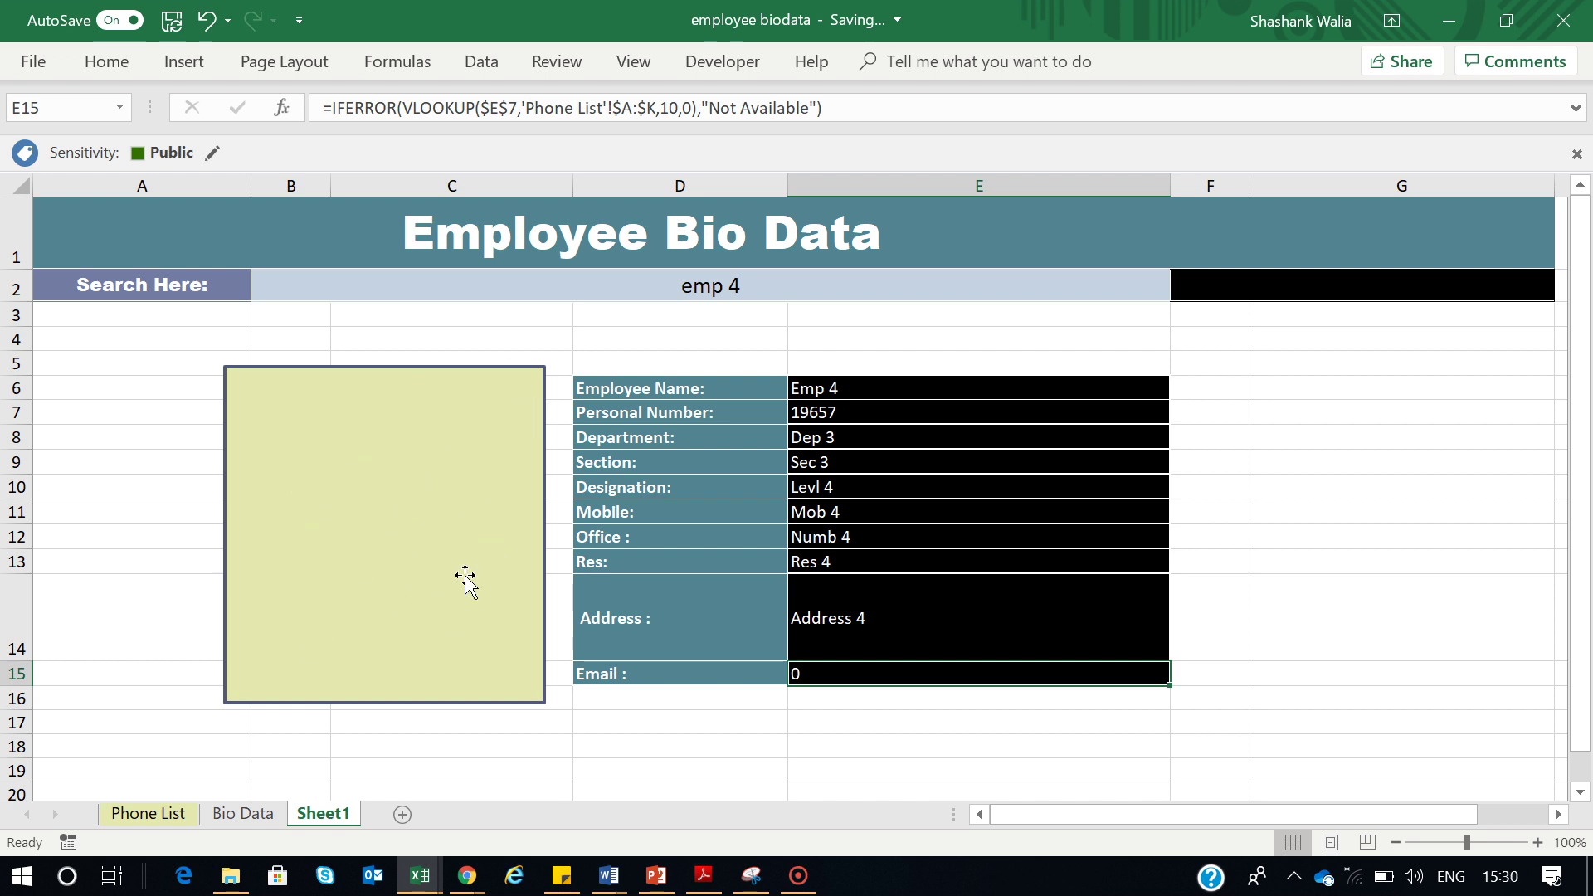
Copy Phone List cell K2 holding the first employee's photo, then return to Sheet1.
left_click(155, 813)
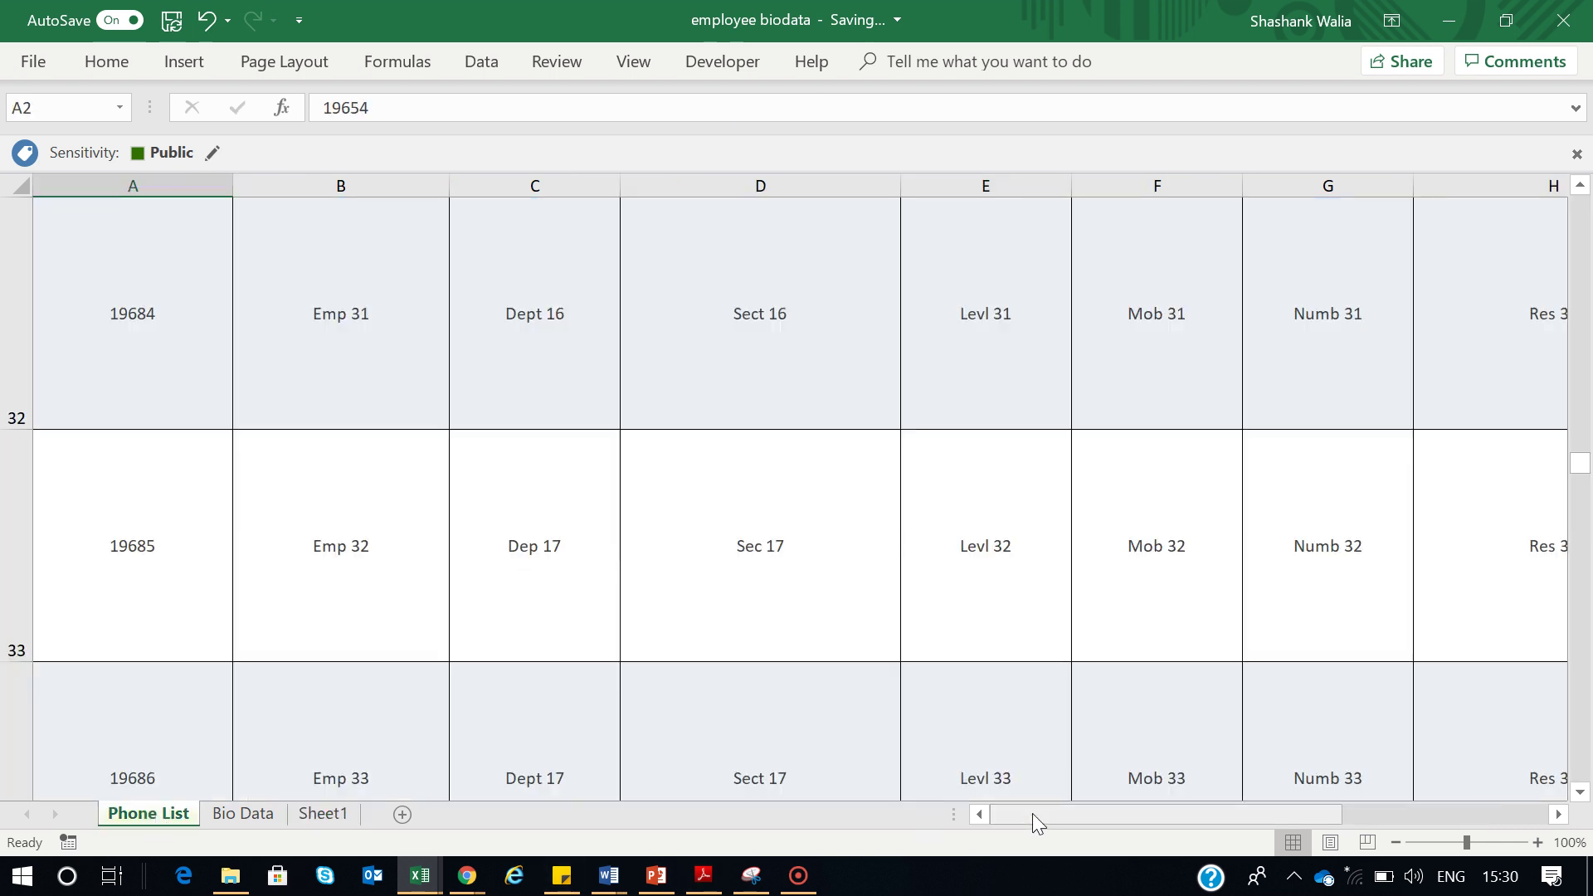
left_click_drag(1031, 813, 1311, 811)
scroll(626, 475, "up", 1)
scroll(626, 475, "up", 10)
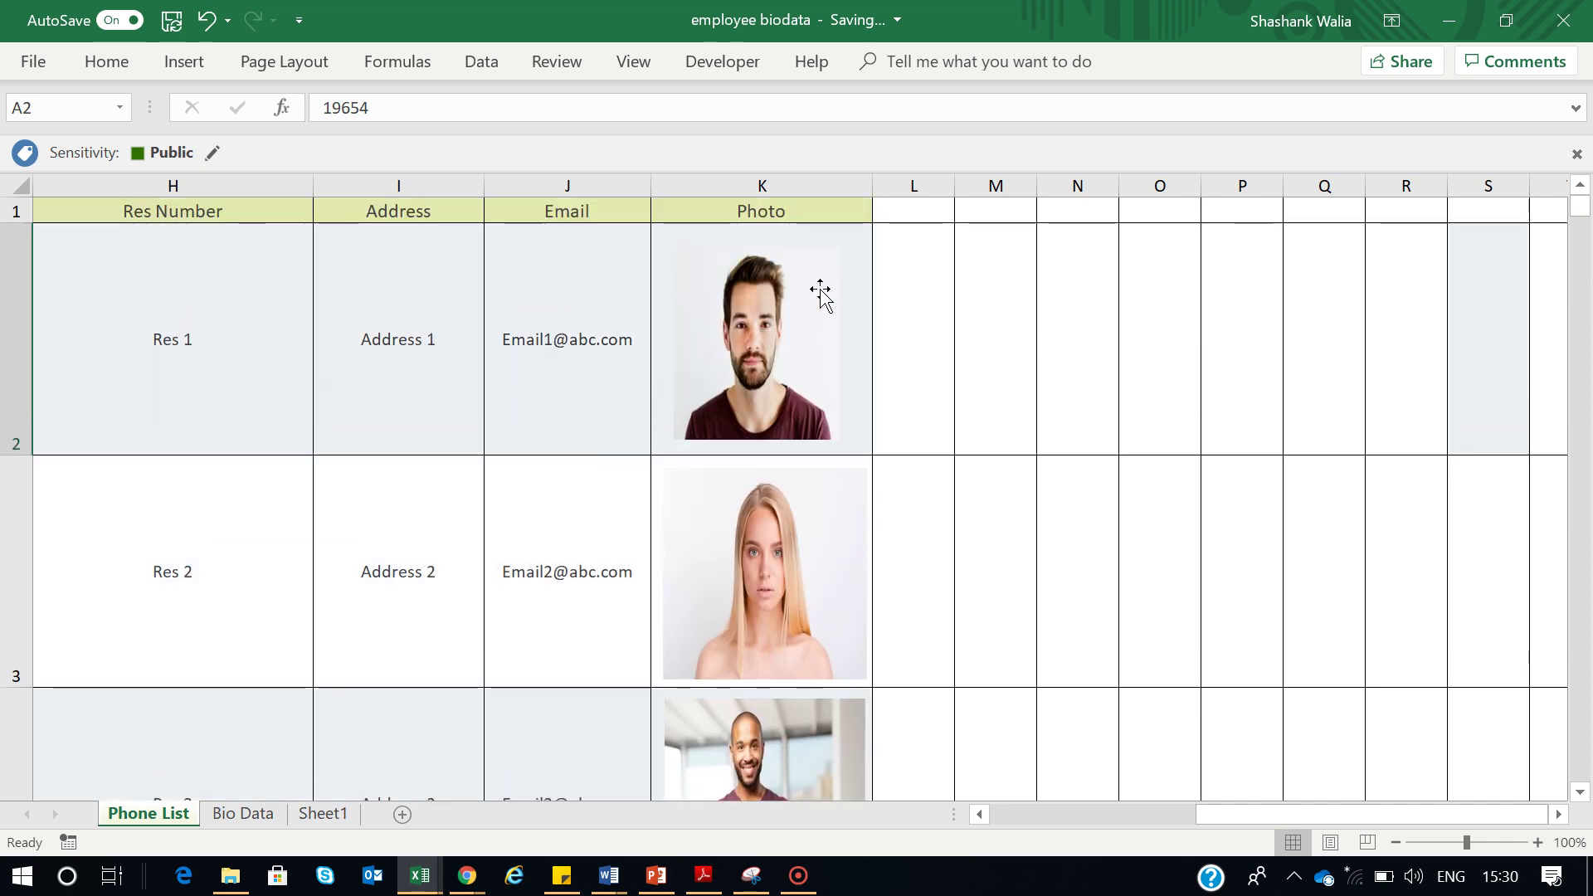
left_click(865, 239)
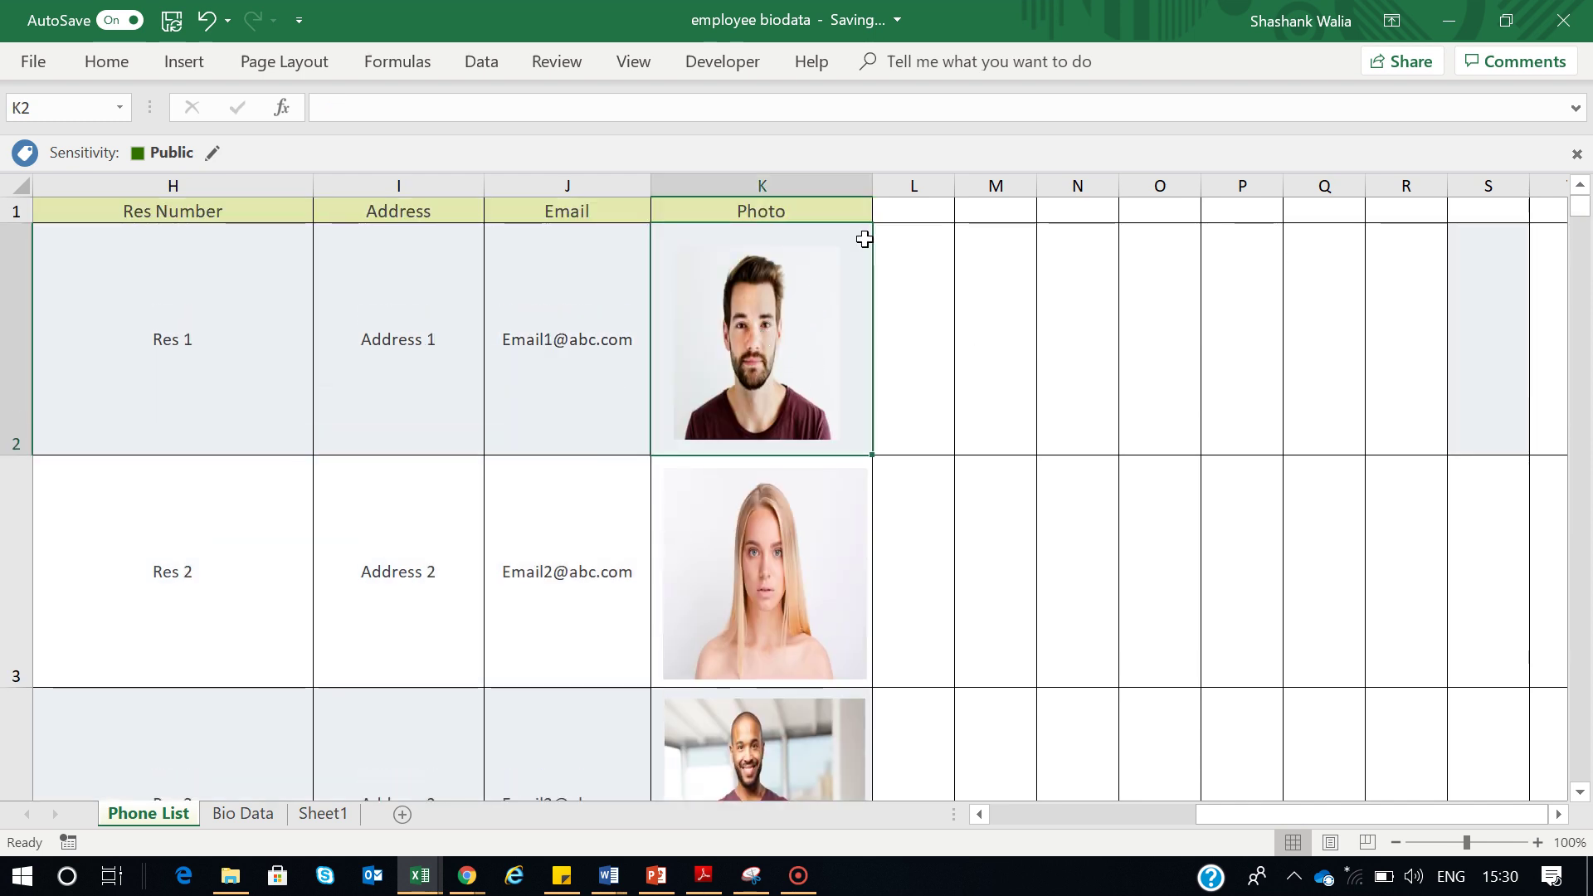
left_click(793, 279)
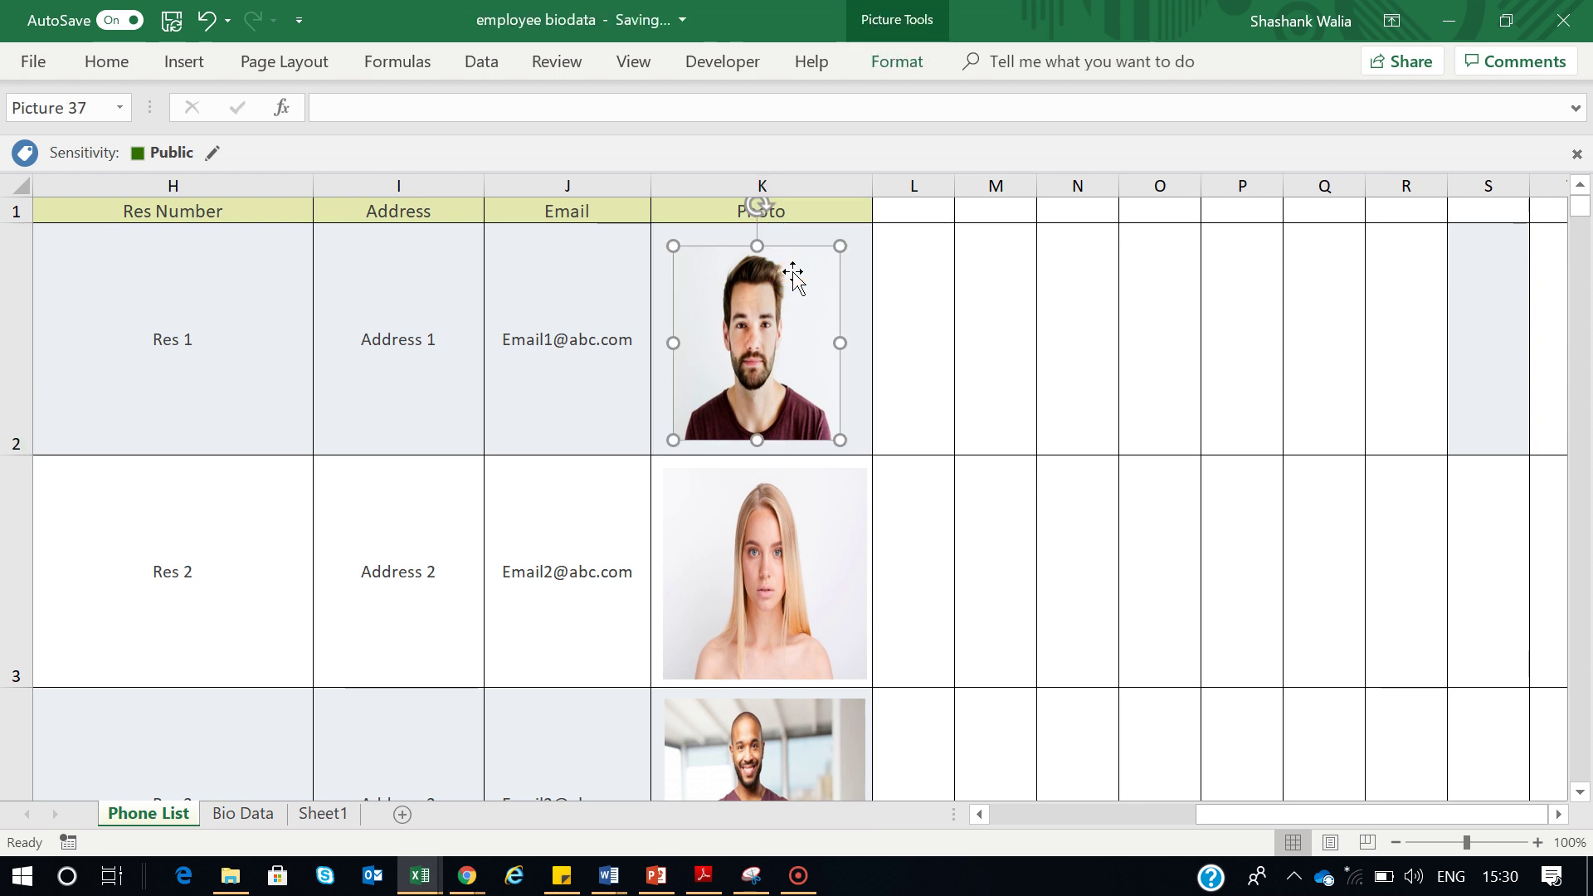
left_click(864, 238)
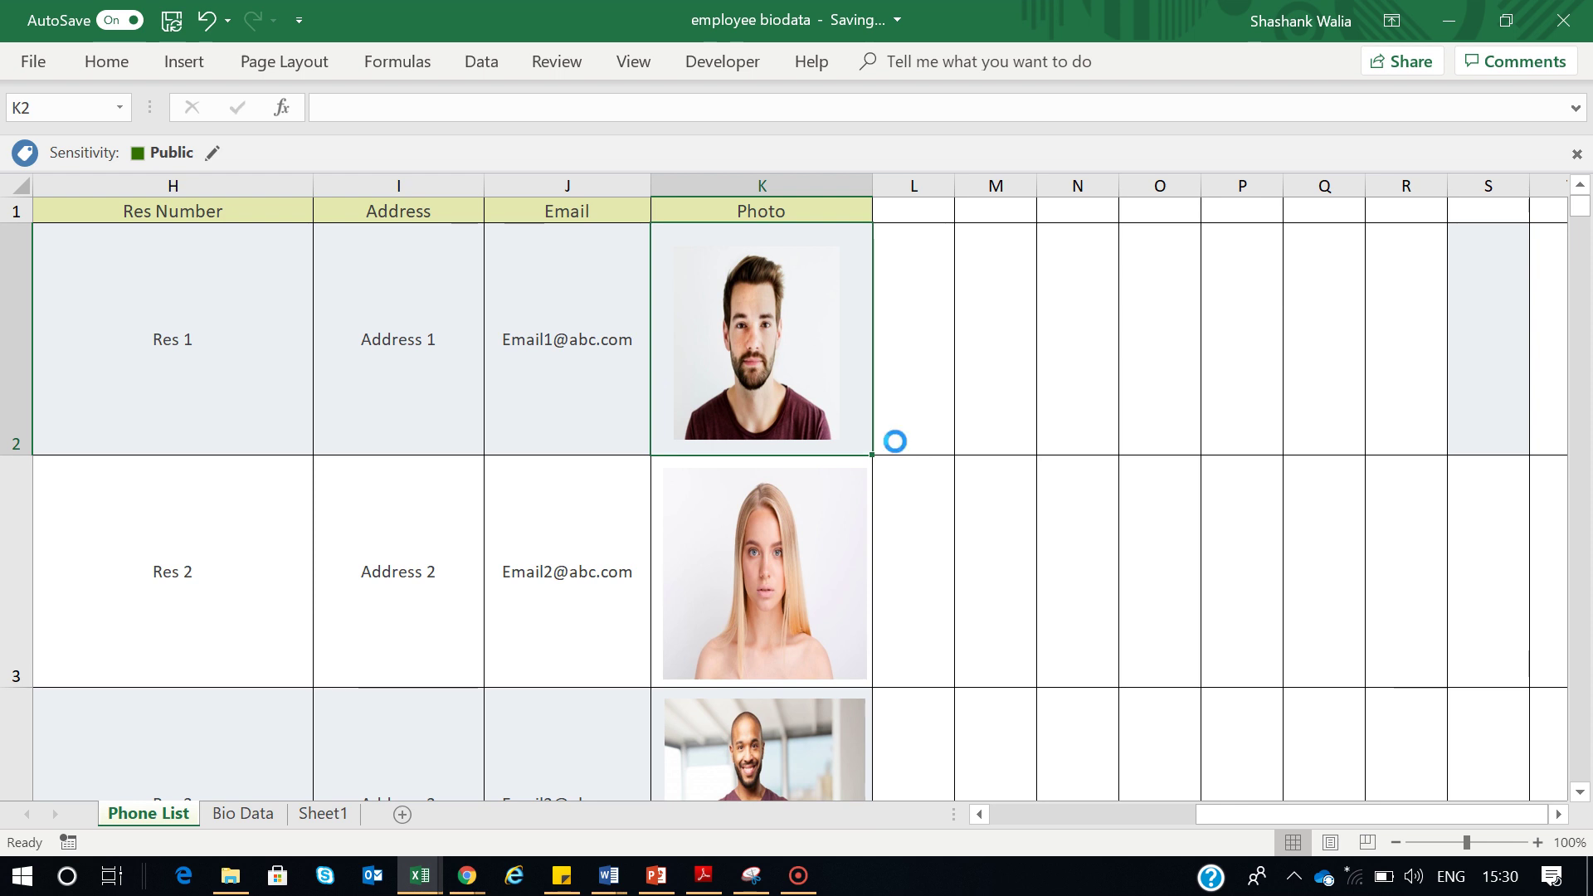
key("ctrl+c")
left_click(323, 813)
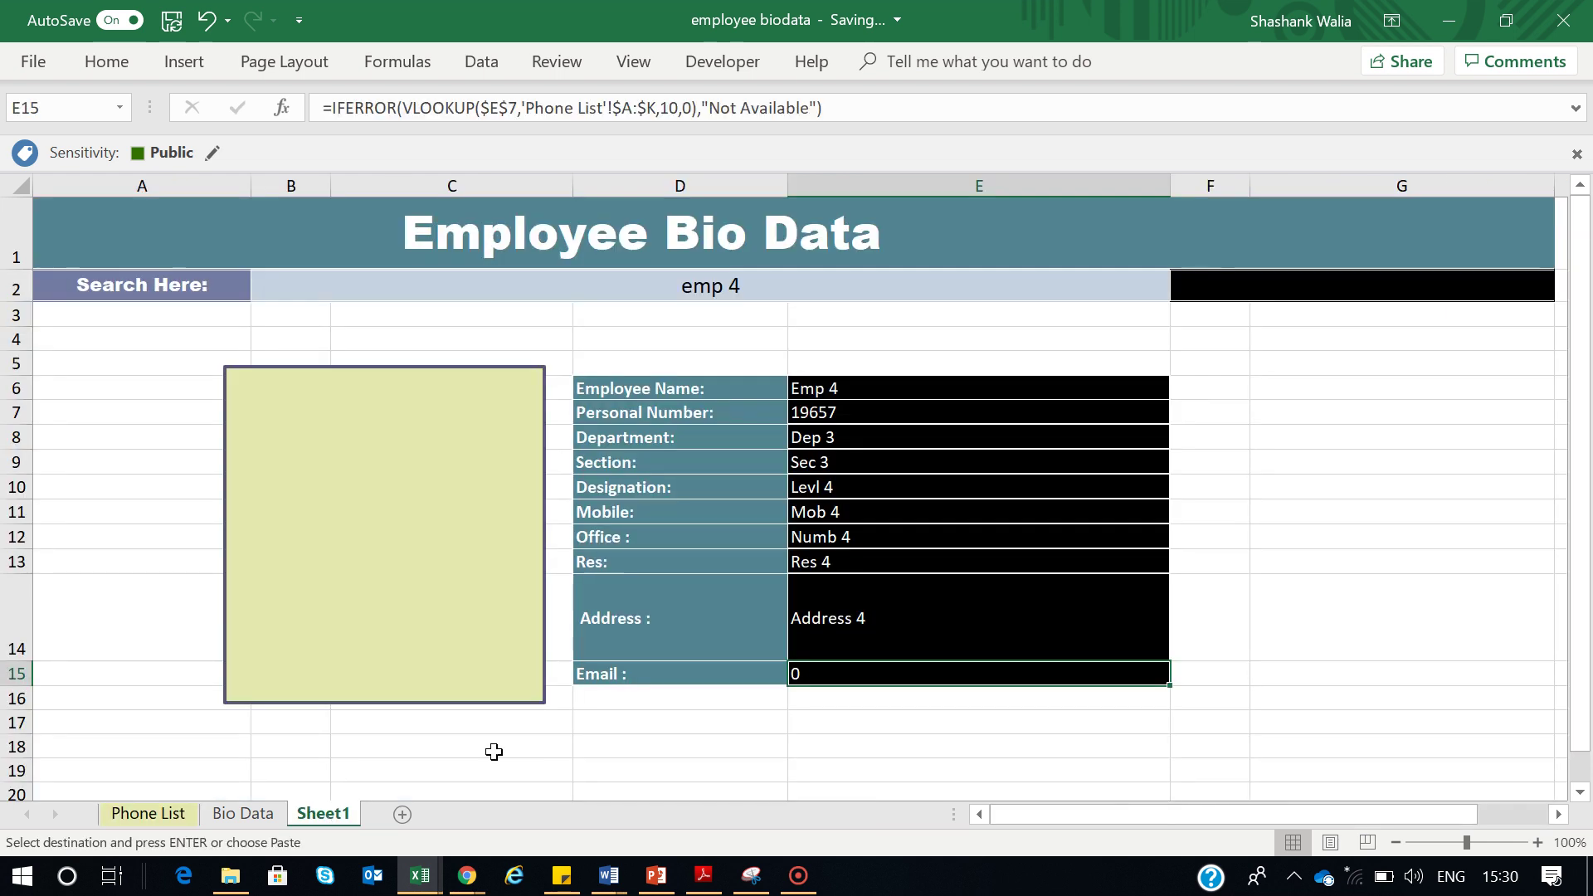
Move the photo frame rectangle aside into column A.
left_click(367, 462)
right_click(366, 456)
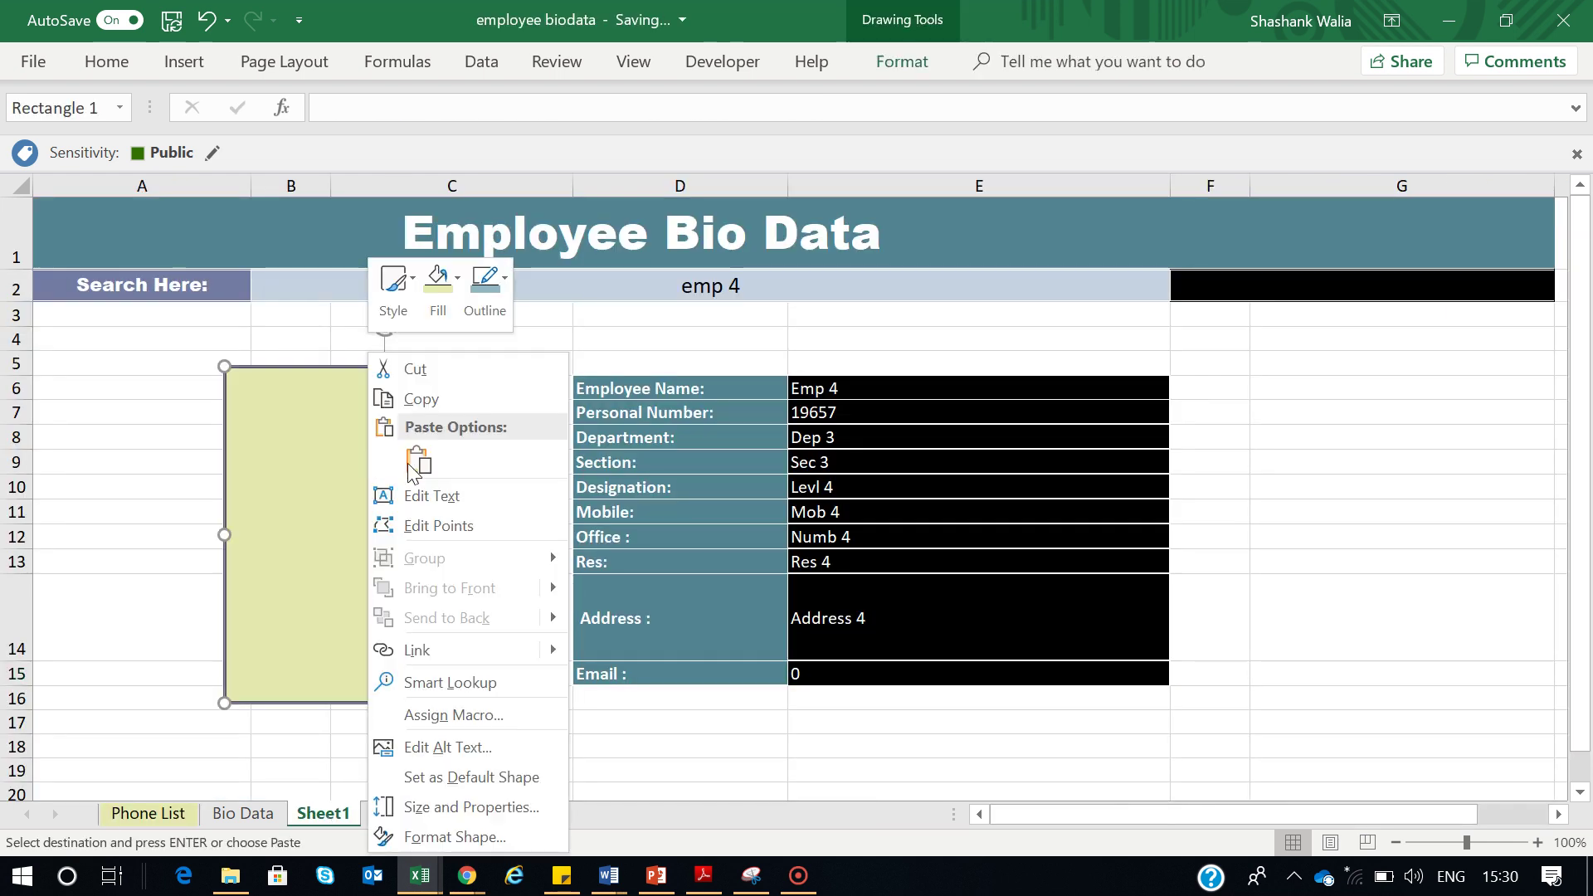
left_click(362, 465)
left_click_drag(362, 466, 99, 556)
left_click(345, 404)
Paste the copied photo as a Linked Picture at B7 and place the rectangle behind it.
left_click(309, 411)
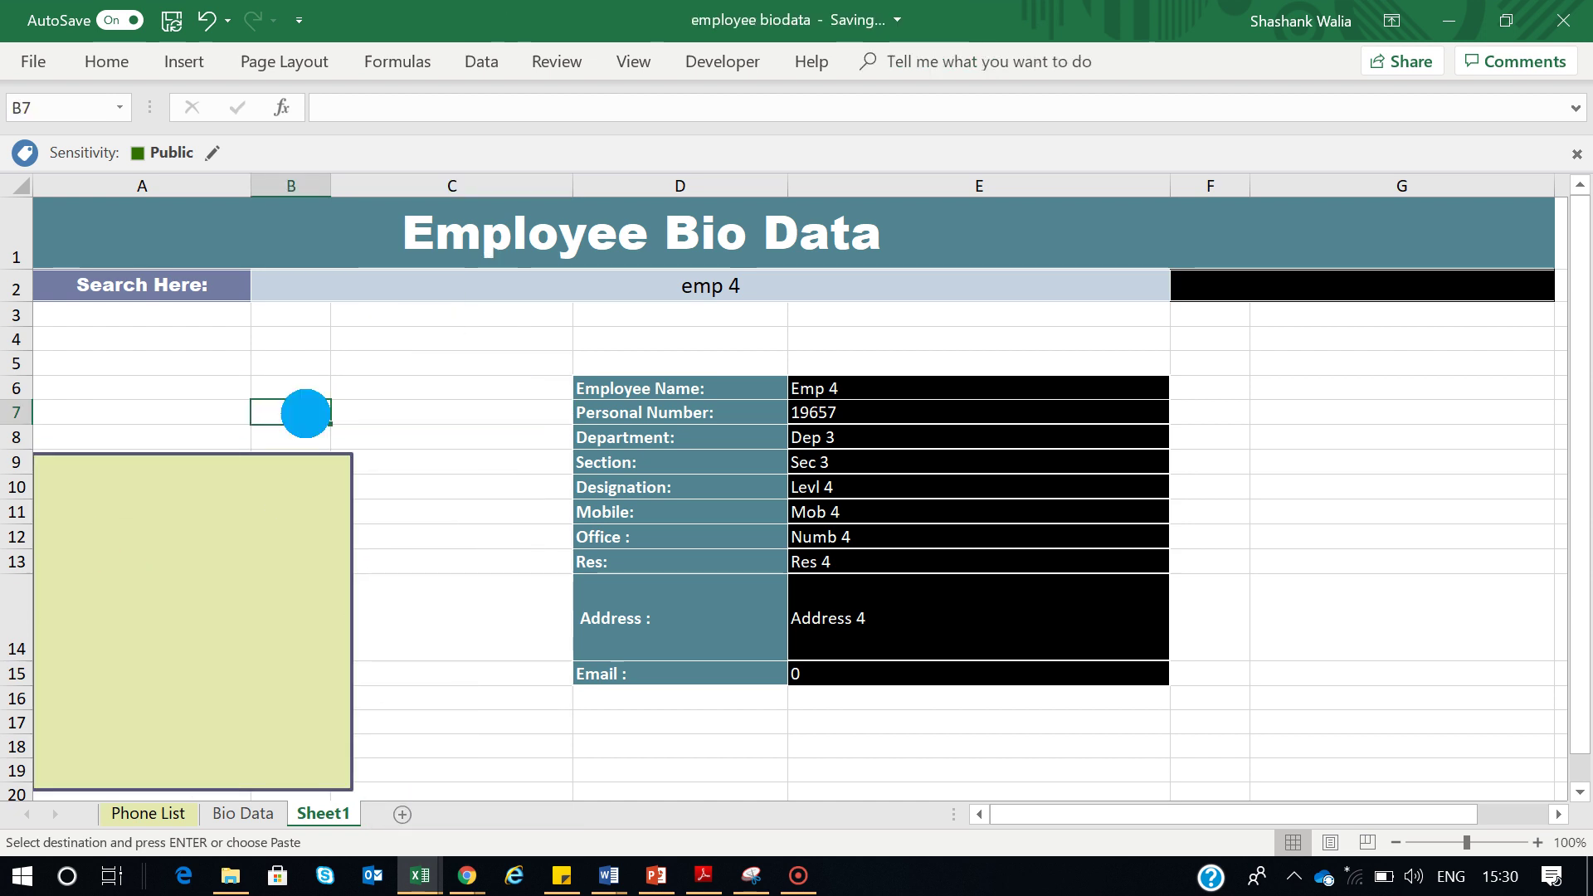
right_click(305, 413)
mouse_move(554, 435)
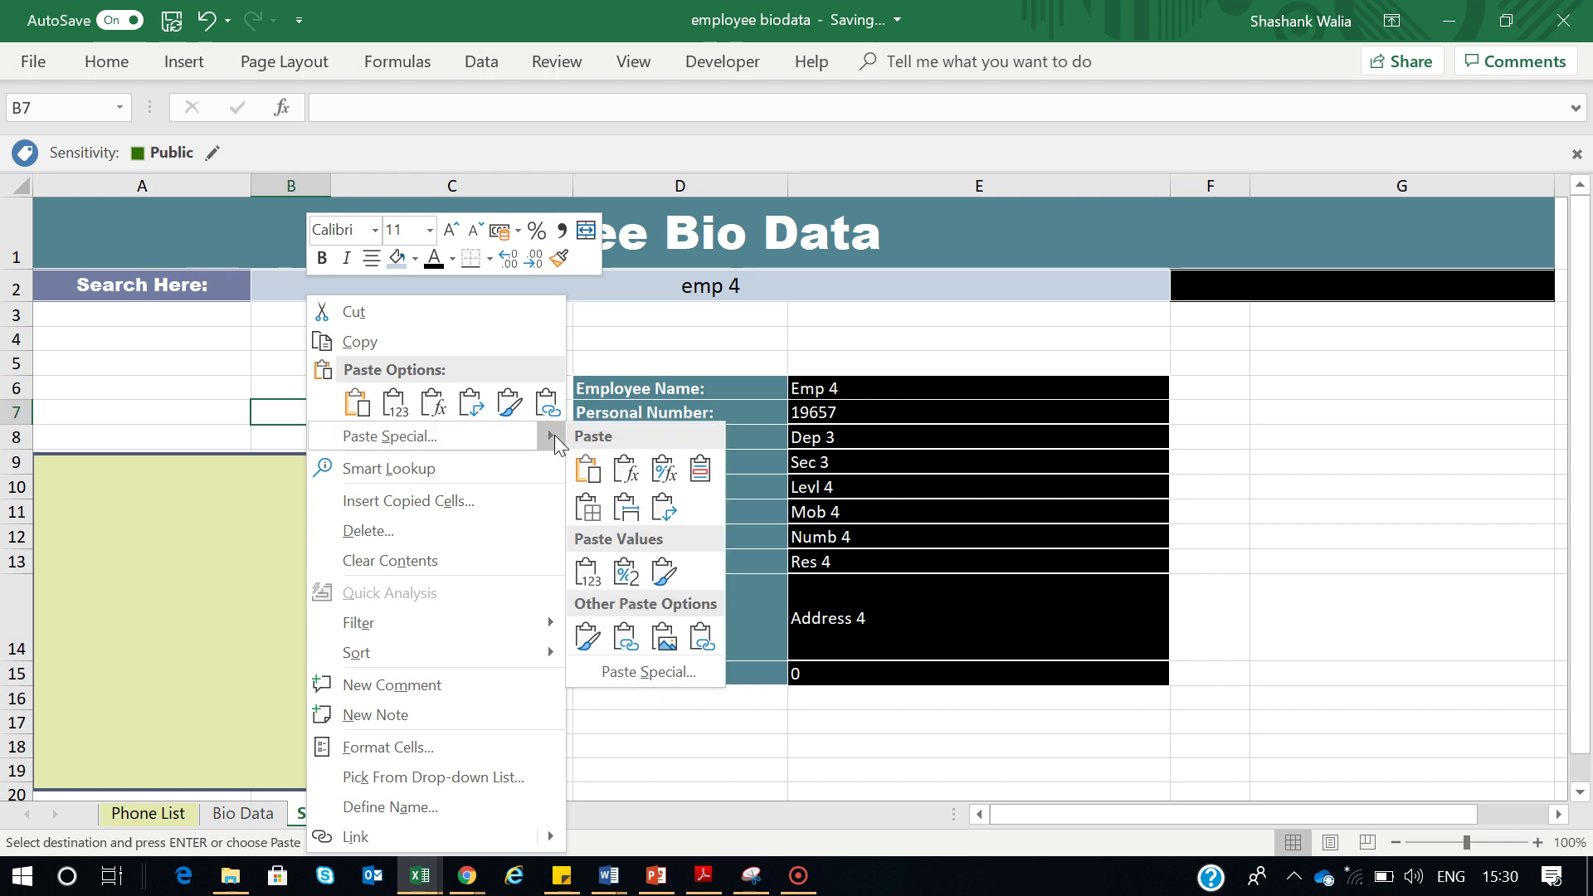
left_click(708, 644)
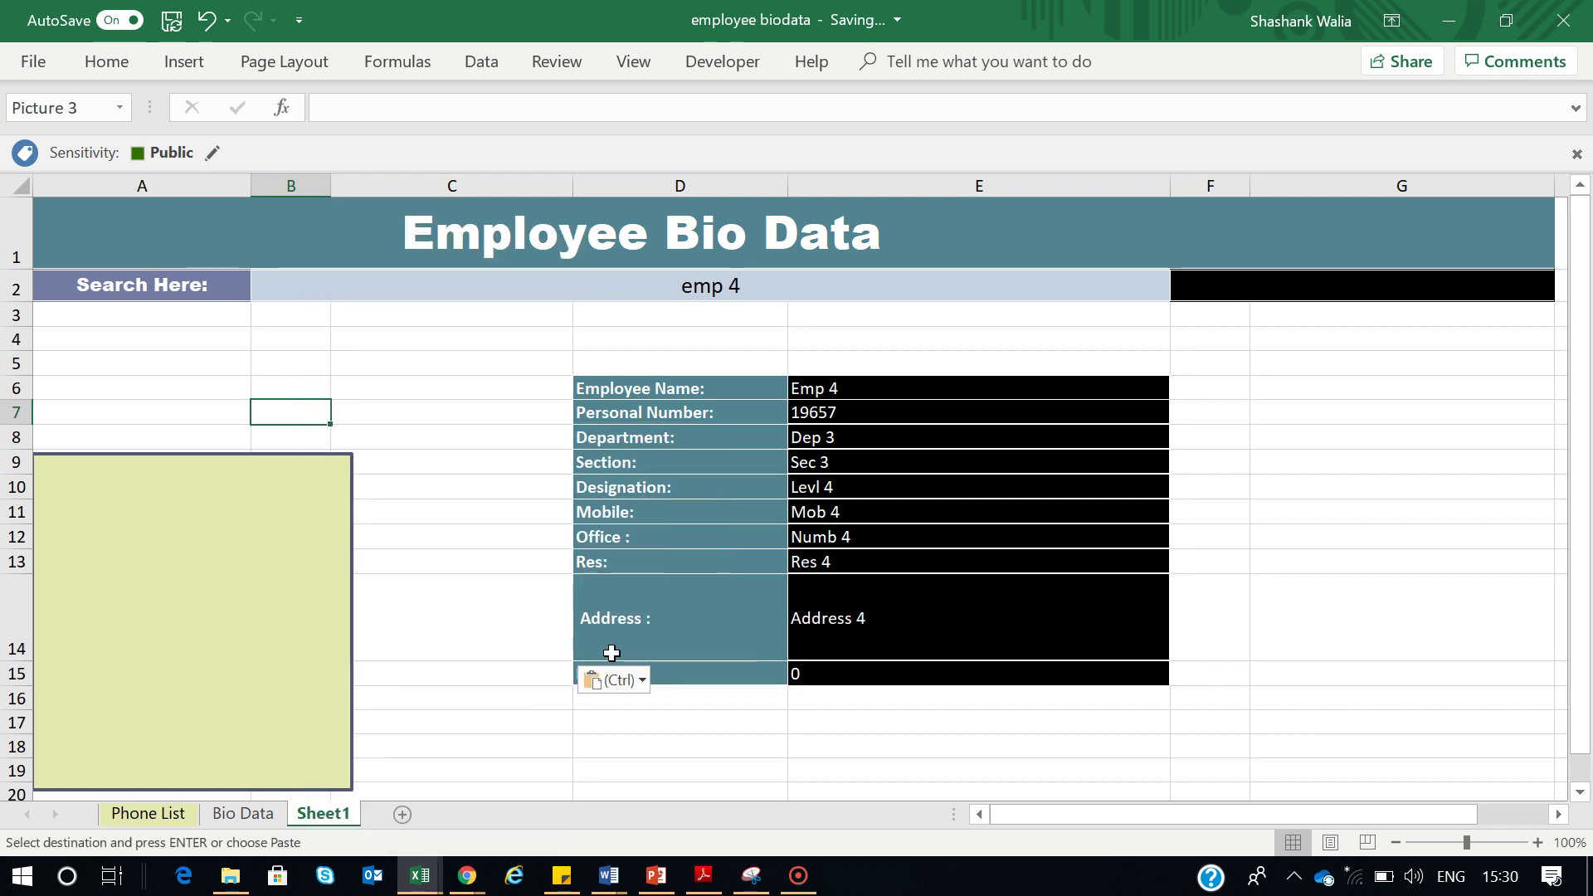
left_click_drag(221, 562, 272, 532)
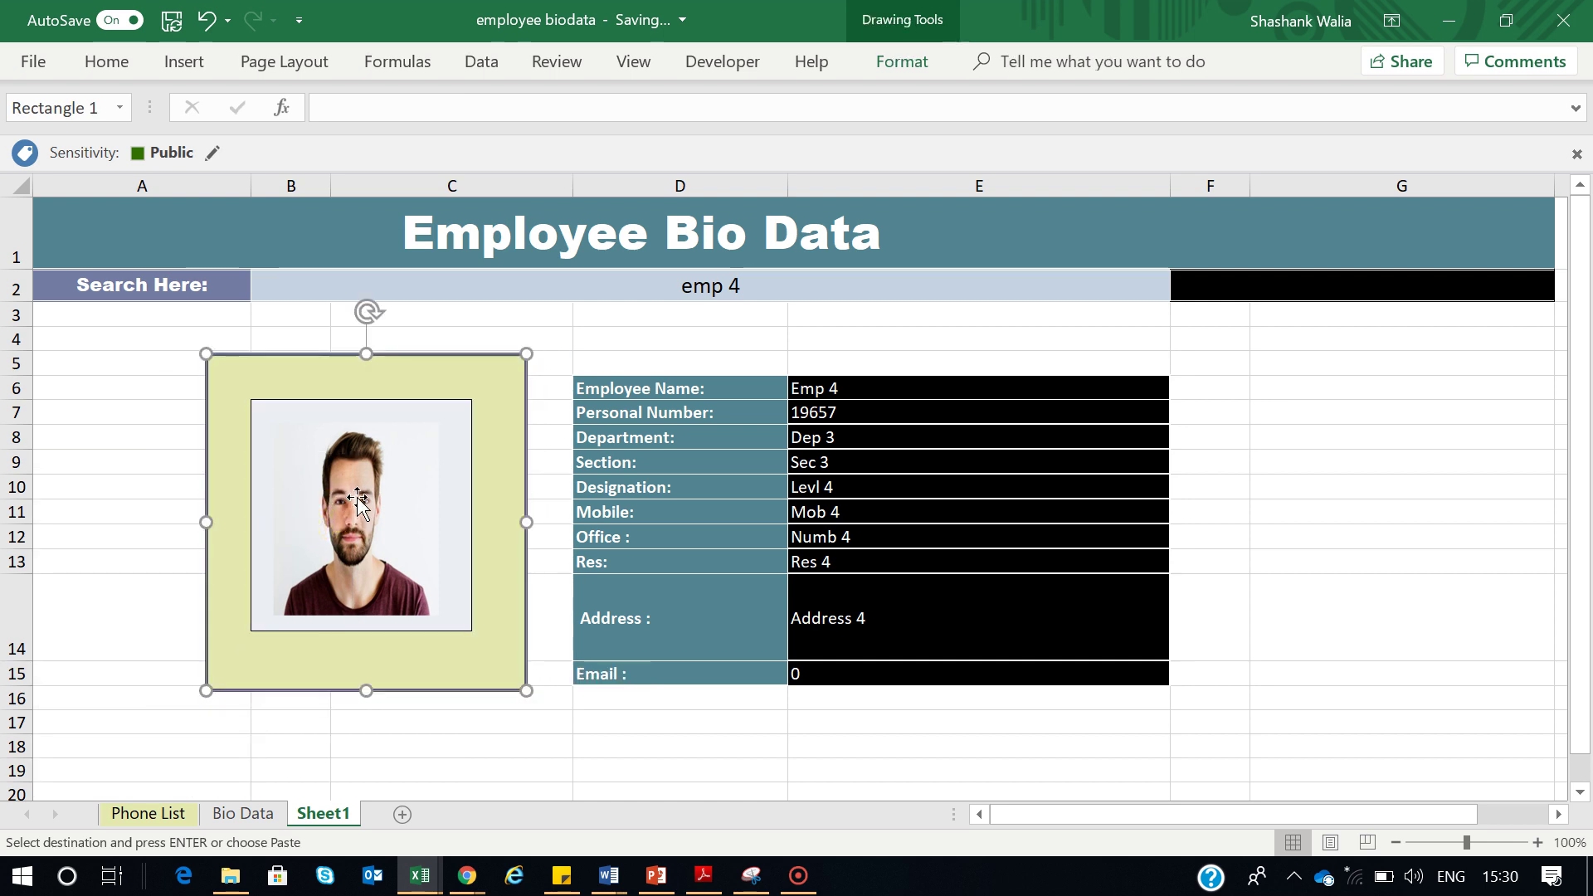
Change the linked picture's reference to ='Phone List'!$K$4.
left_click(358, 502)
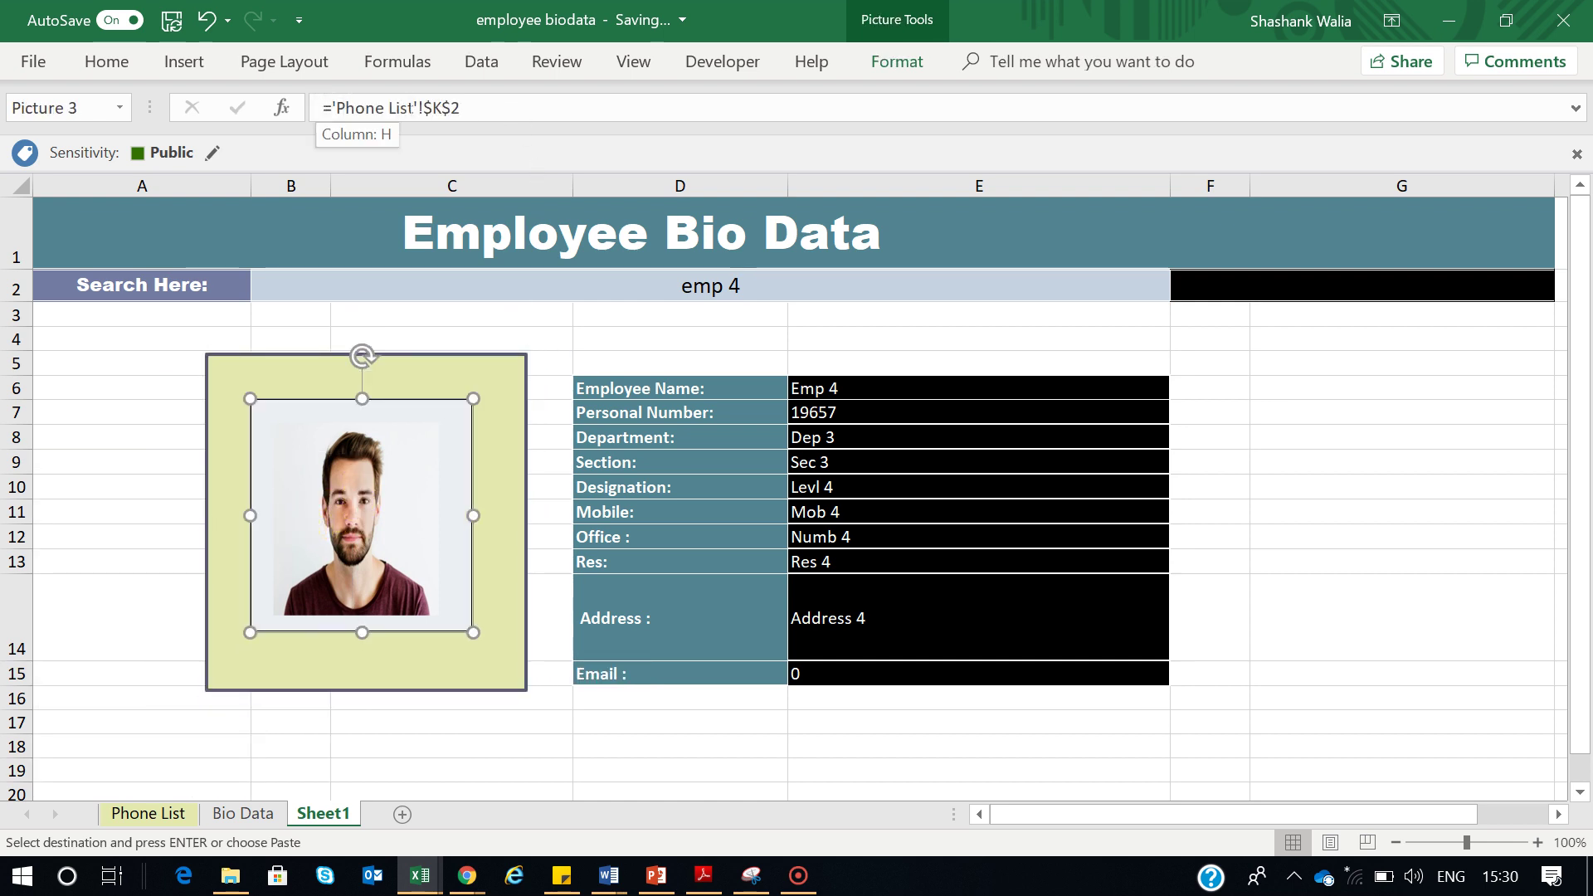
left_click(463, 108)
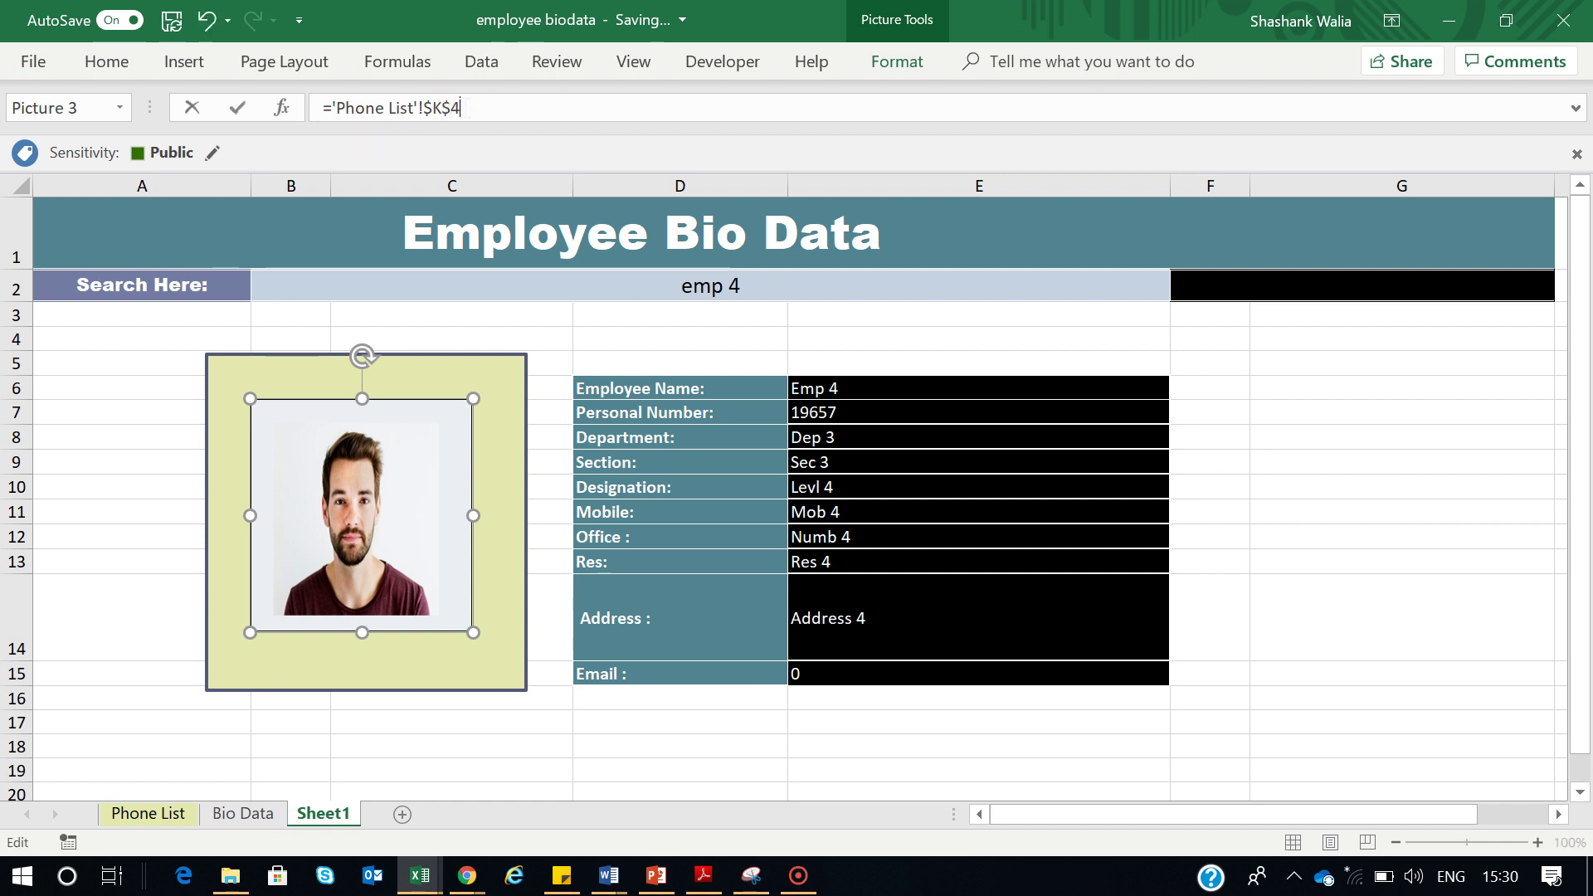
type("4")
key("Return")
left_click(465, 108)
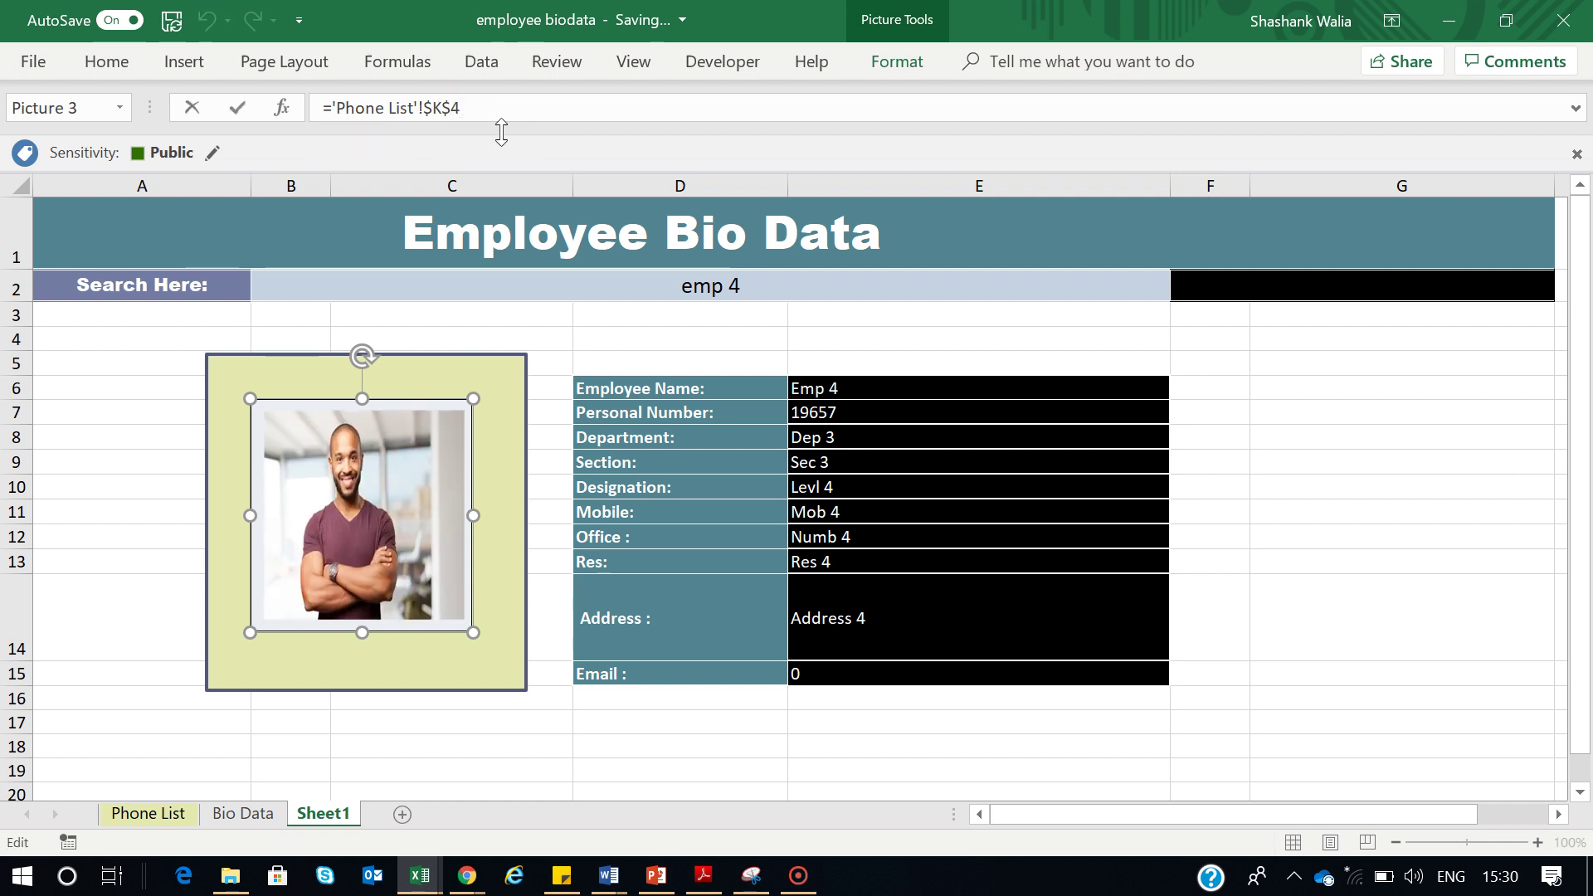
key("Return")
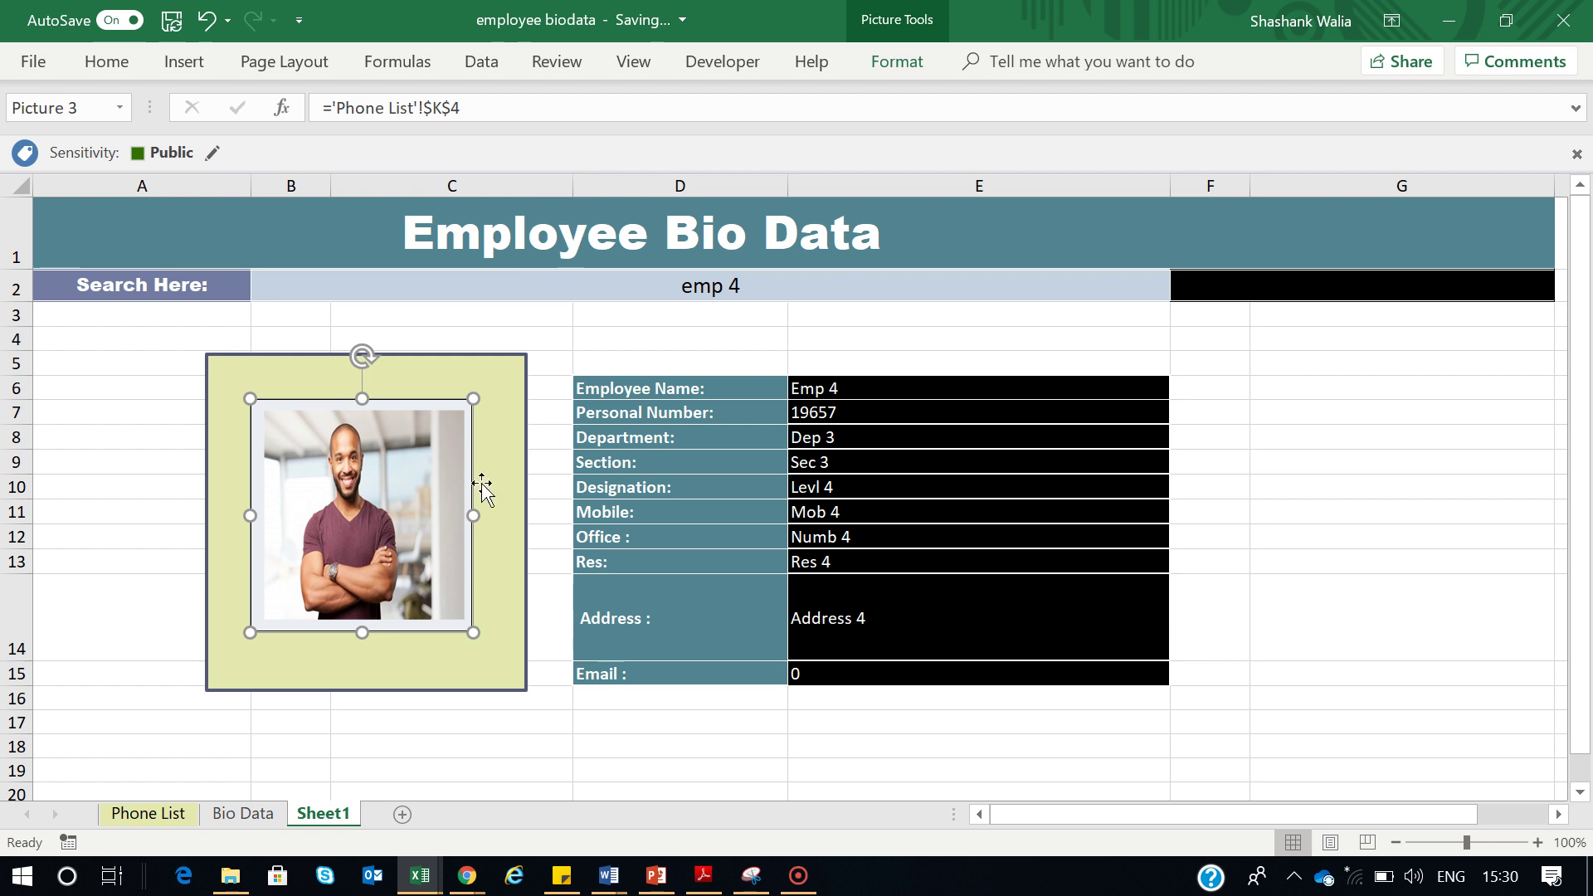
left_click(849, 419)
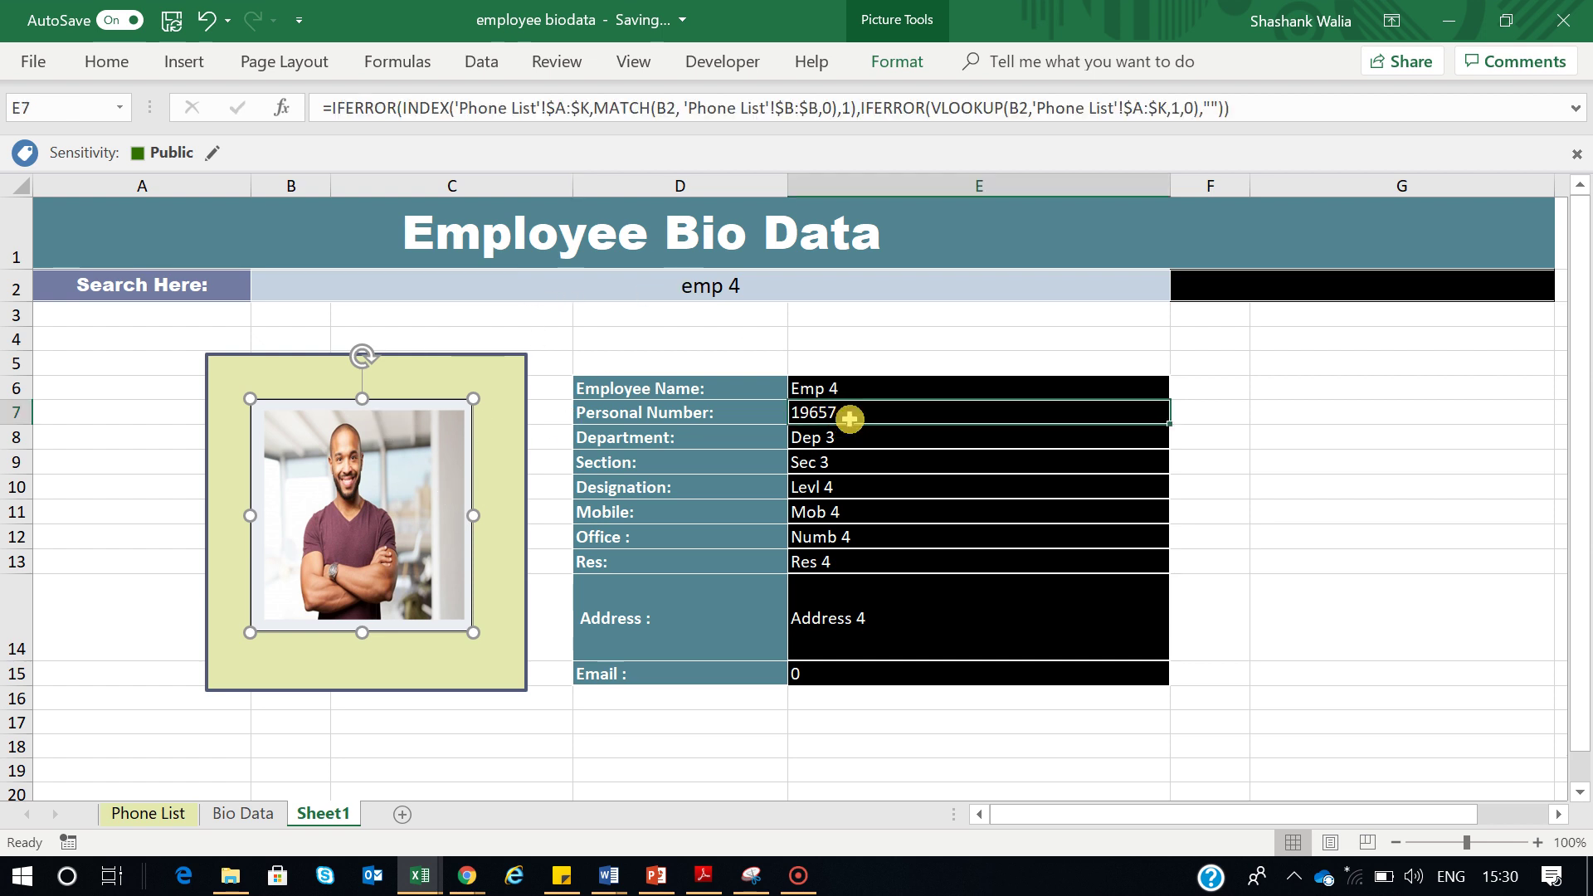
left_click(384, 497)
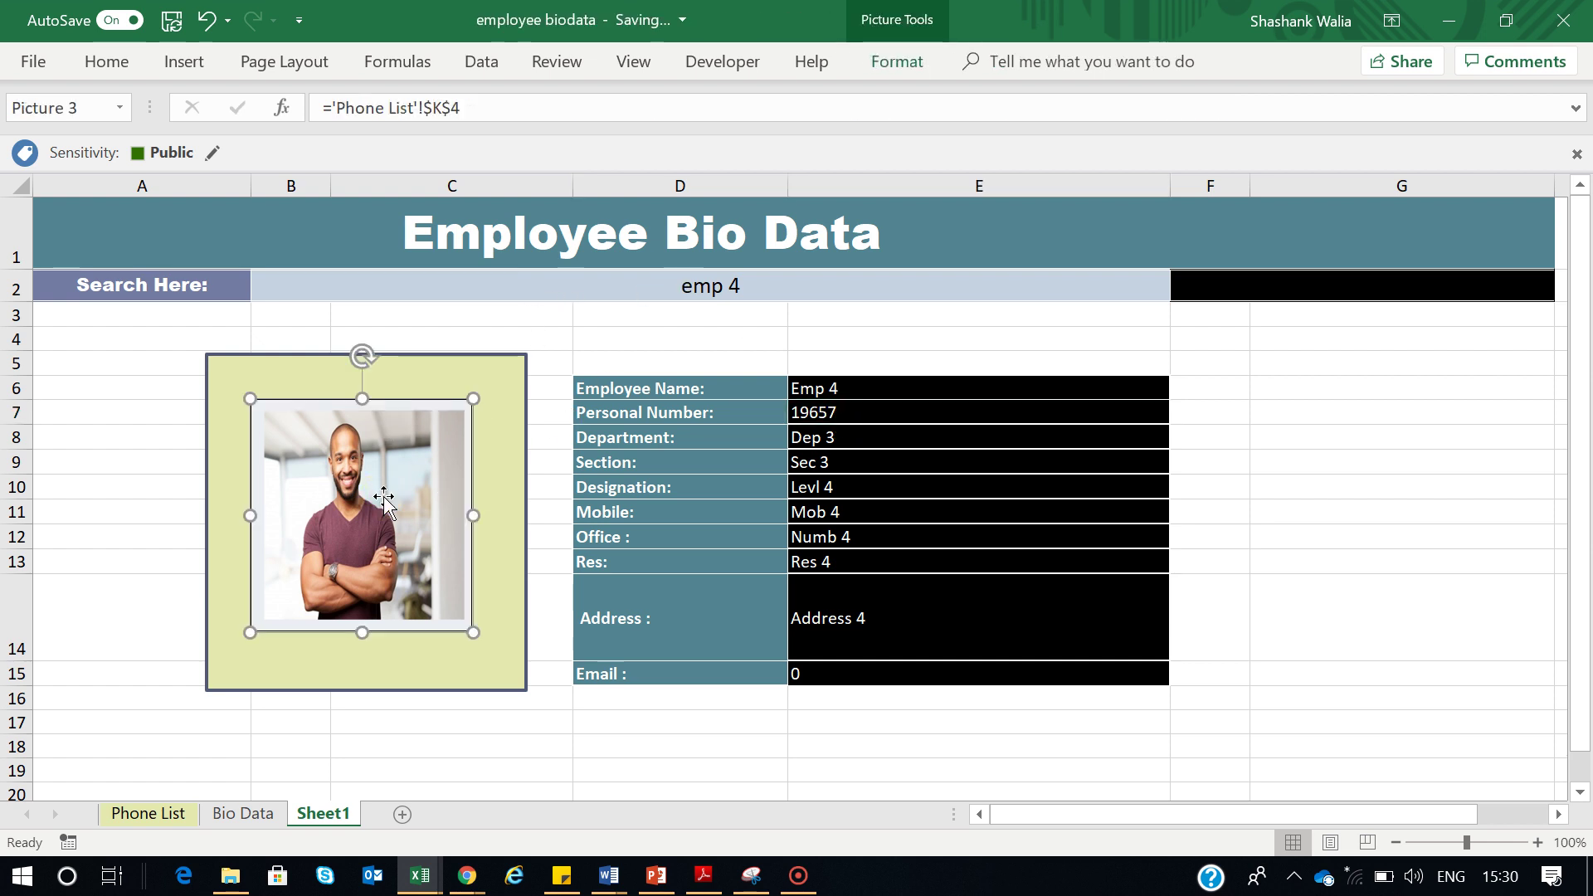
Drag the linked photo's bottom edge down to make it taller.
left_click_drag(363, 655, 360, 651)
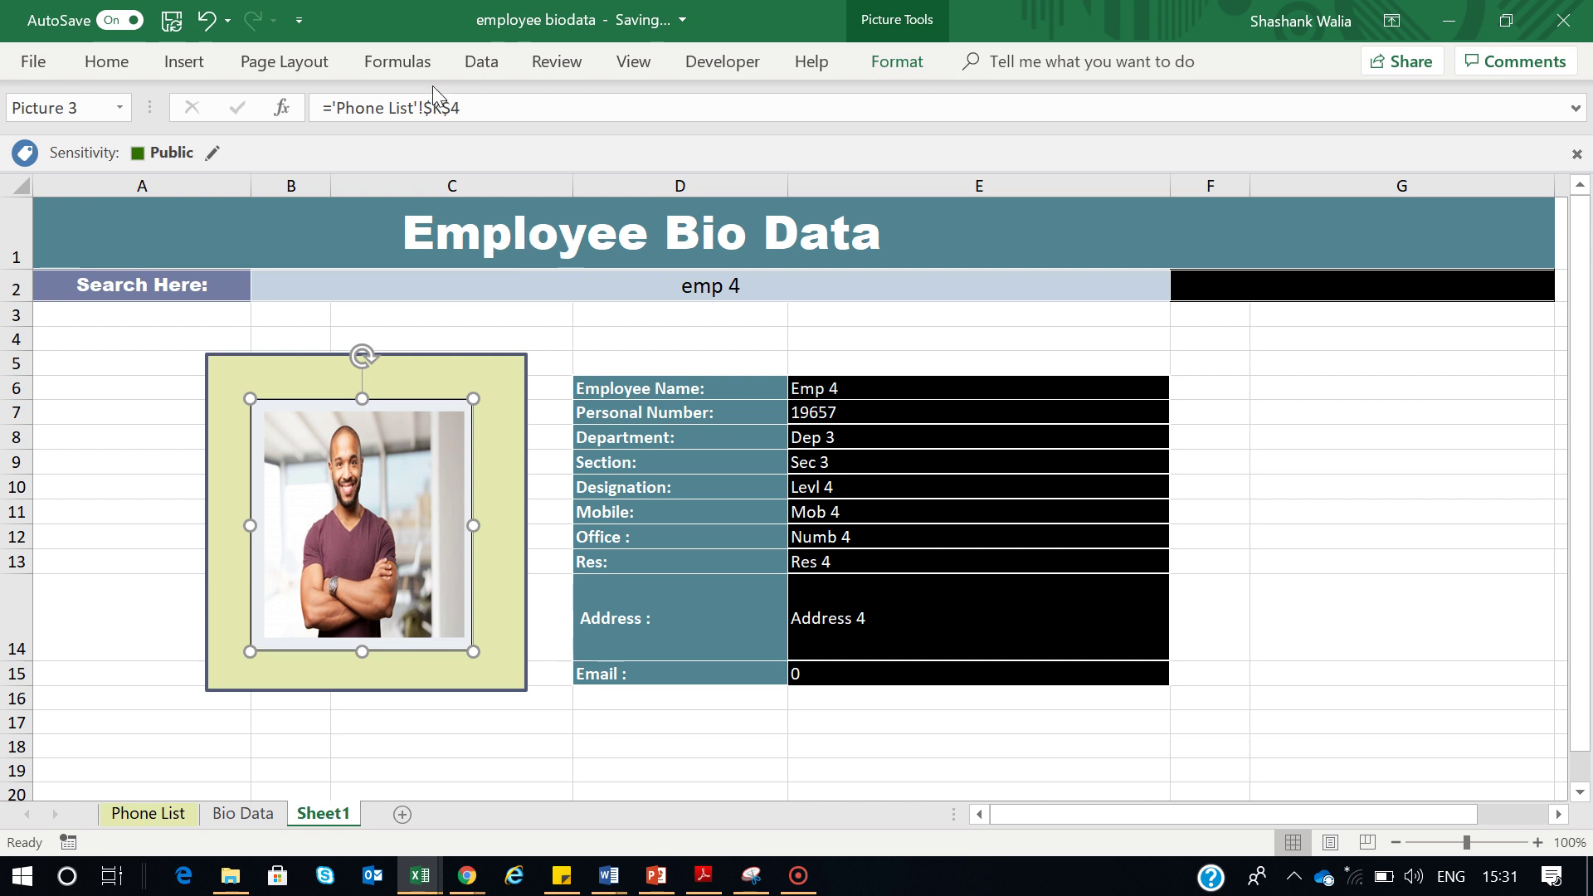
From Formulas > Name Manager, start a new defined name beside 'photo'.
left_click(92, 433)
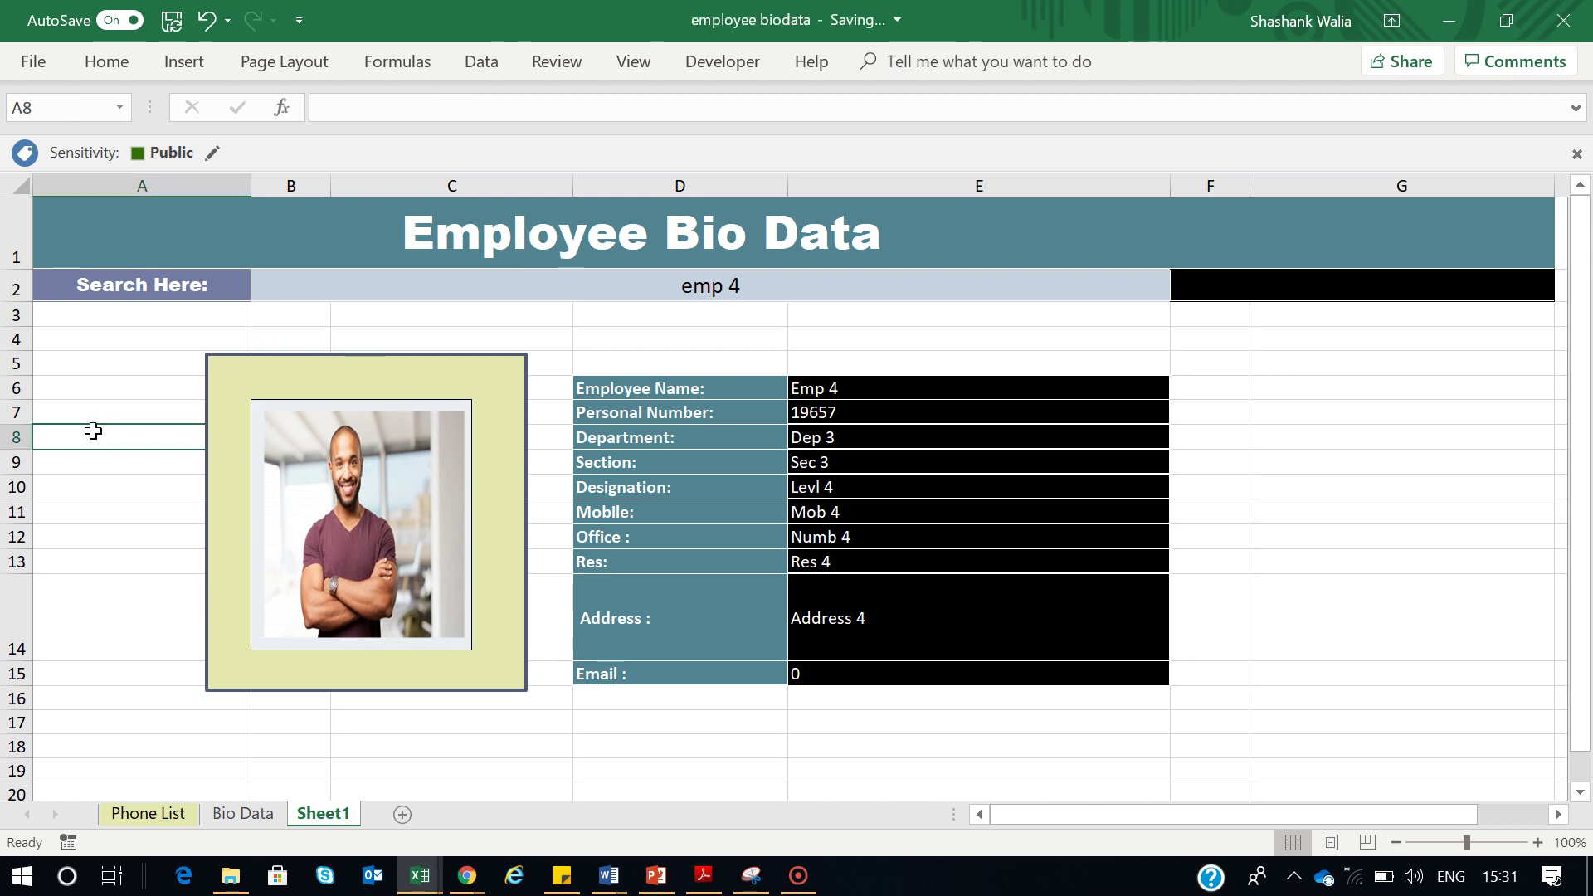
left_click(384, 66)
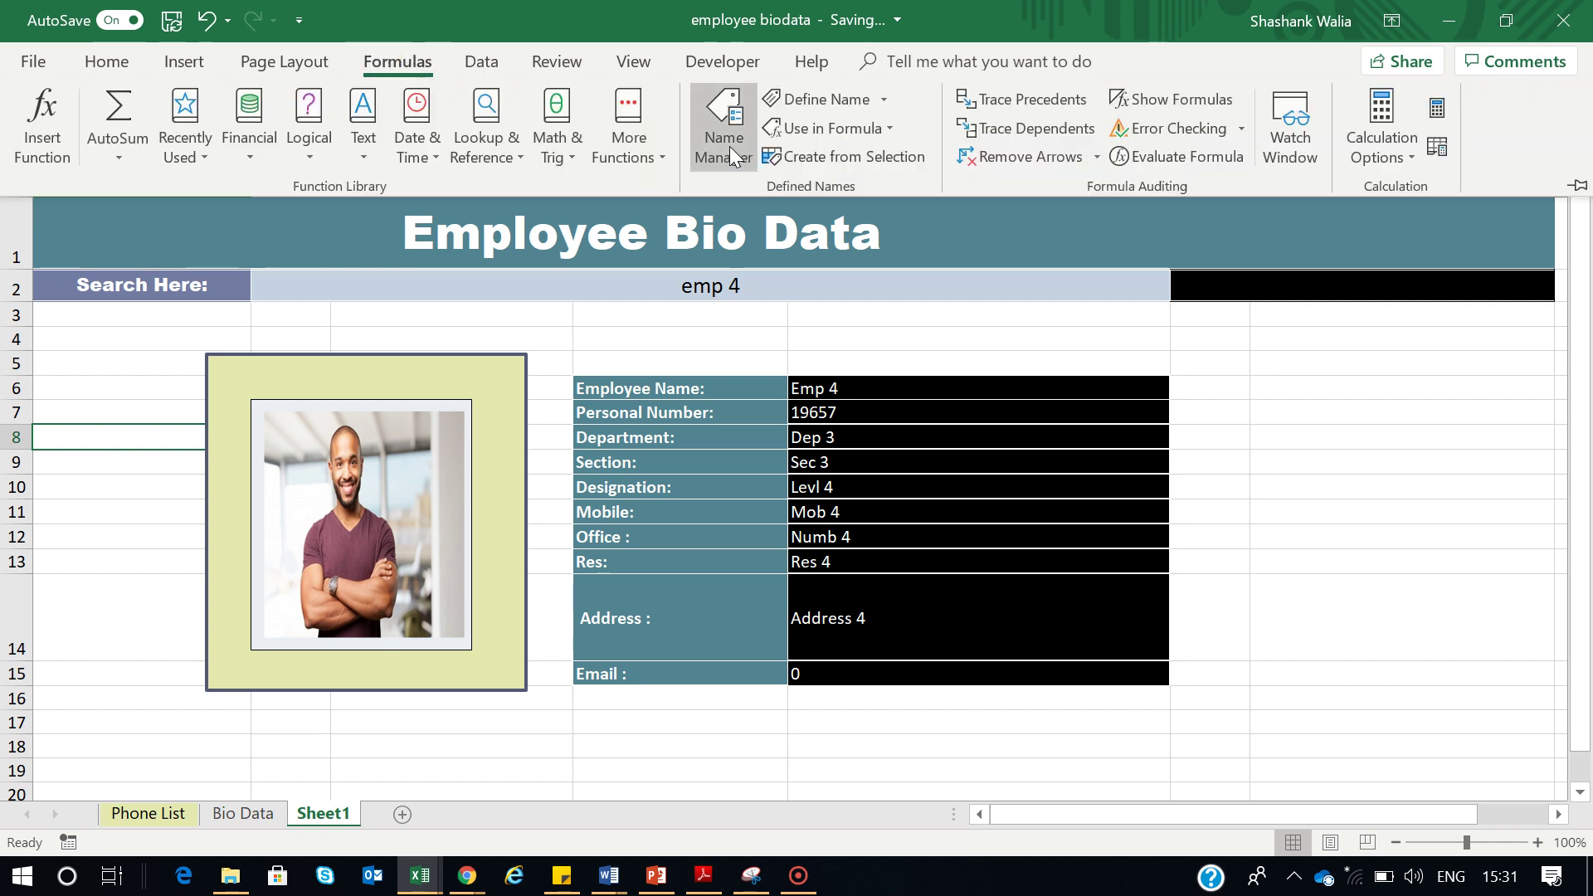
left_click(729, 143)
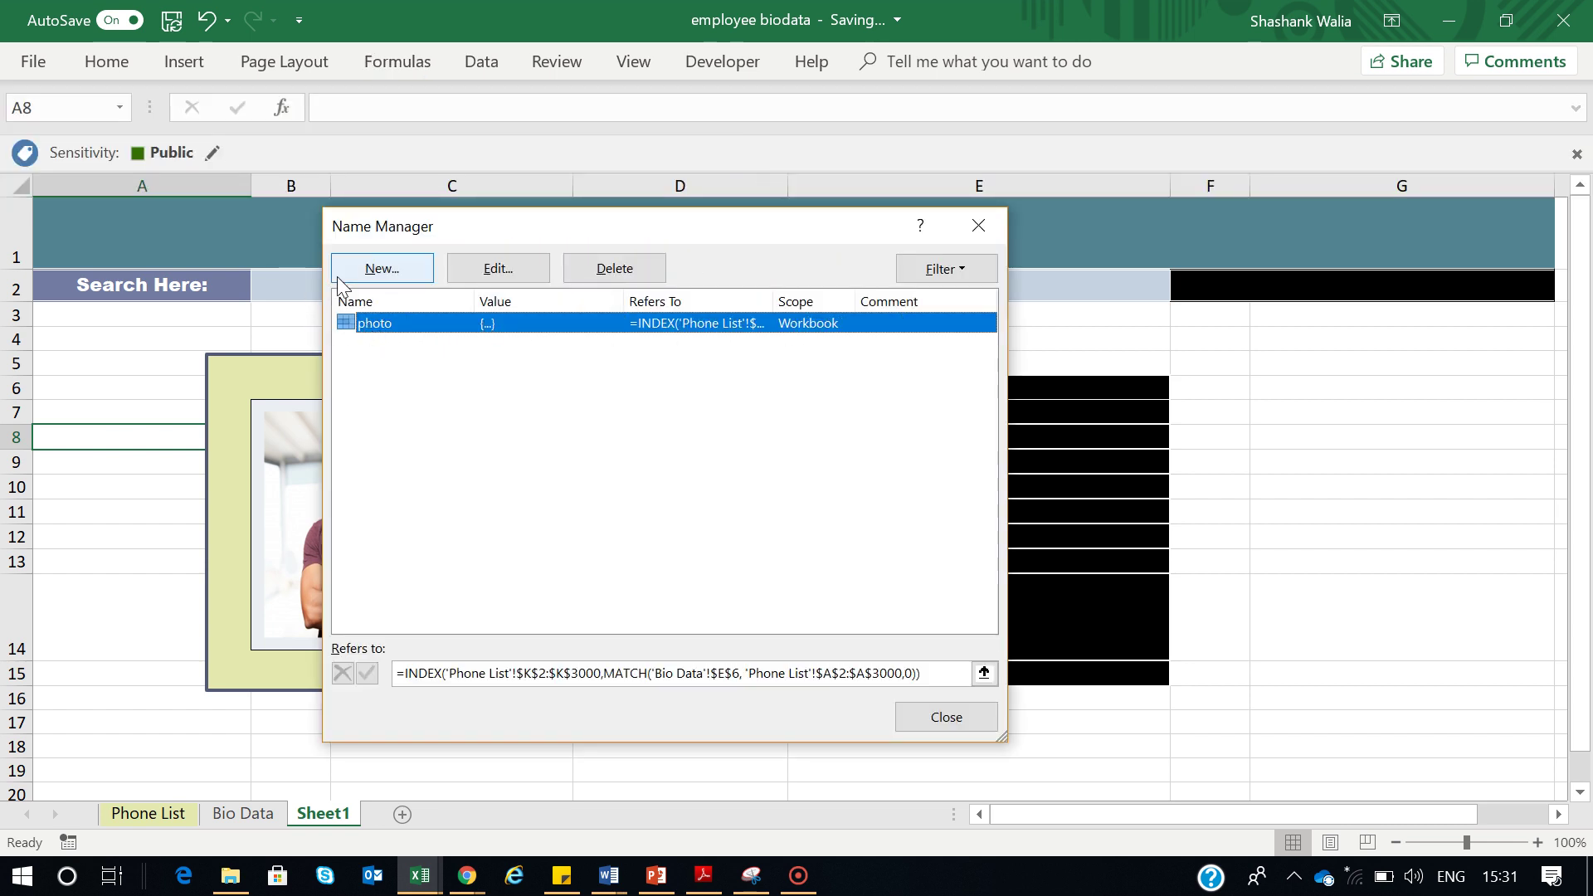
left_click(370, 268)
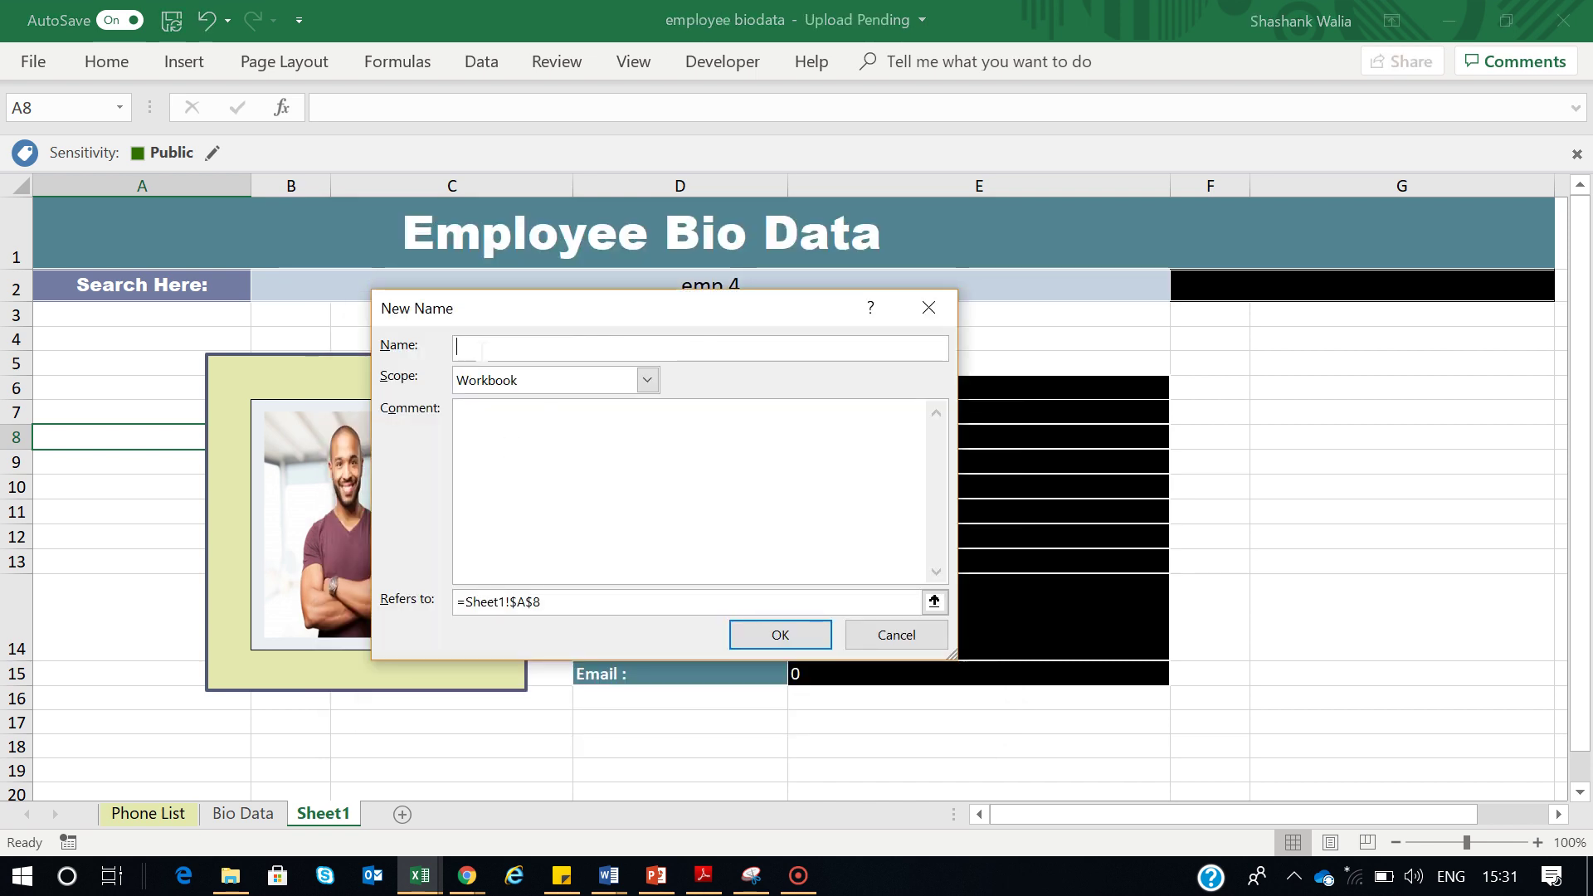
Name the new defined name Get_Pic.
type("Get_Pic")
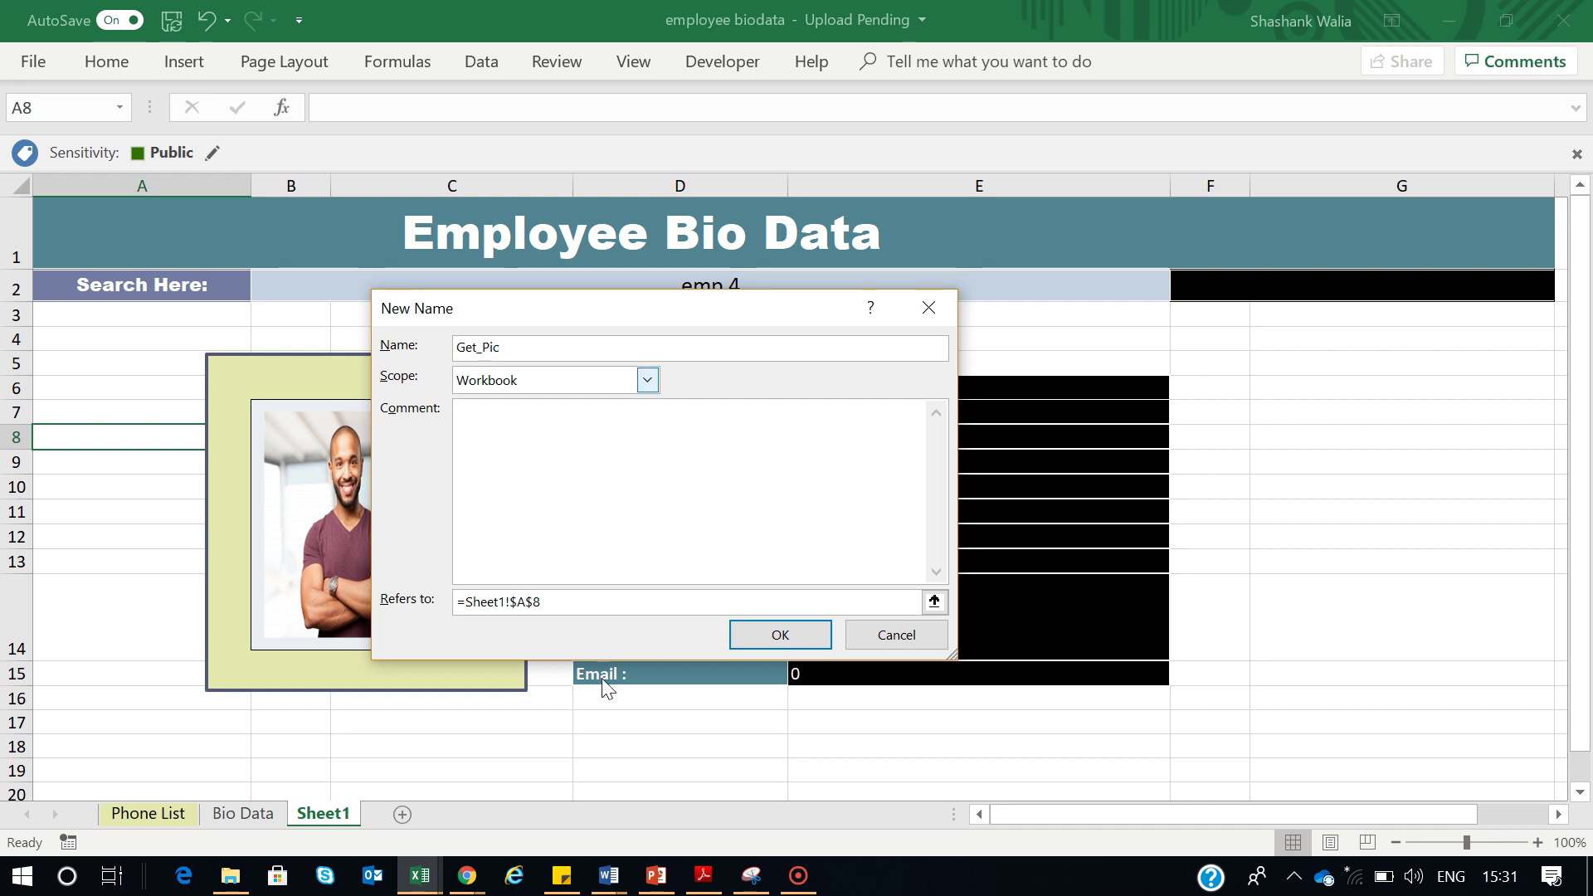
Set Refers to as =index('phone list'!K:$K$3000,match( so far.
left_click(553, 598)
key("BackSpace")
key("BackSpace")
key("BackSpace")
key("BackSpace")
key("BackSpace")
key("BackSpace")
key("BackSpace")
key("BackSpace")
key("BackSpace")
key("BackSpace")
key("BackSpace")
key("BackSpace")
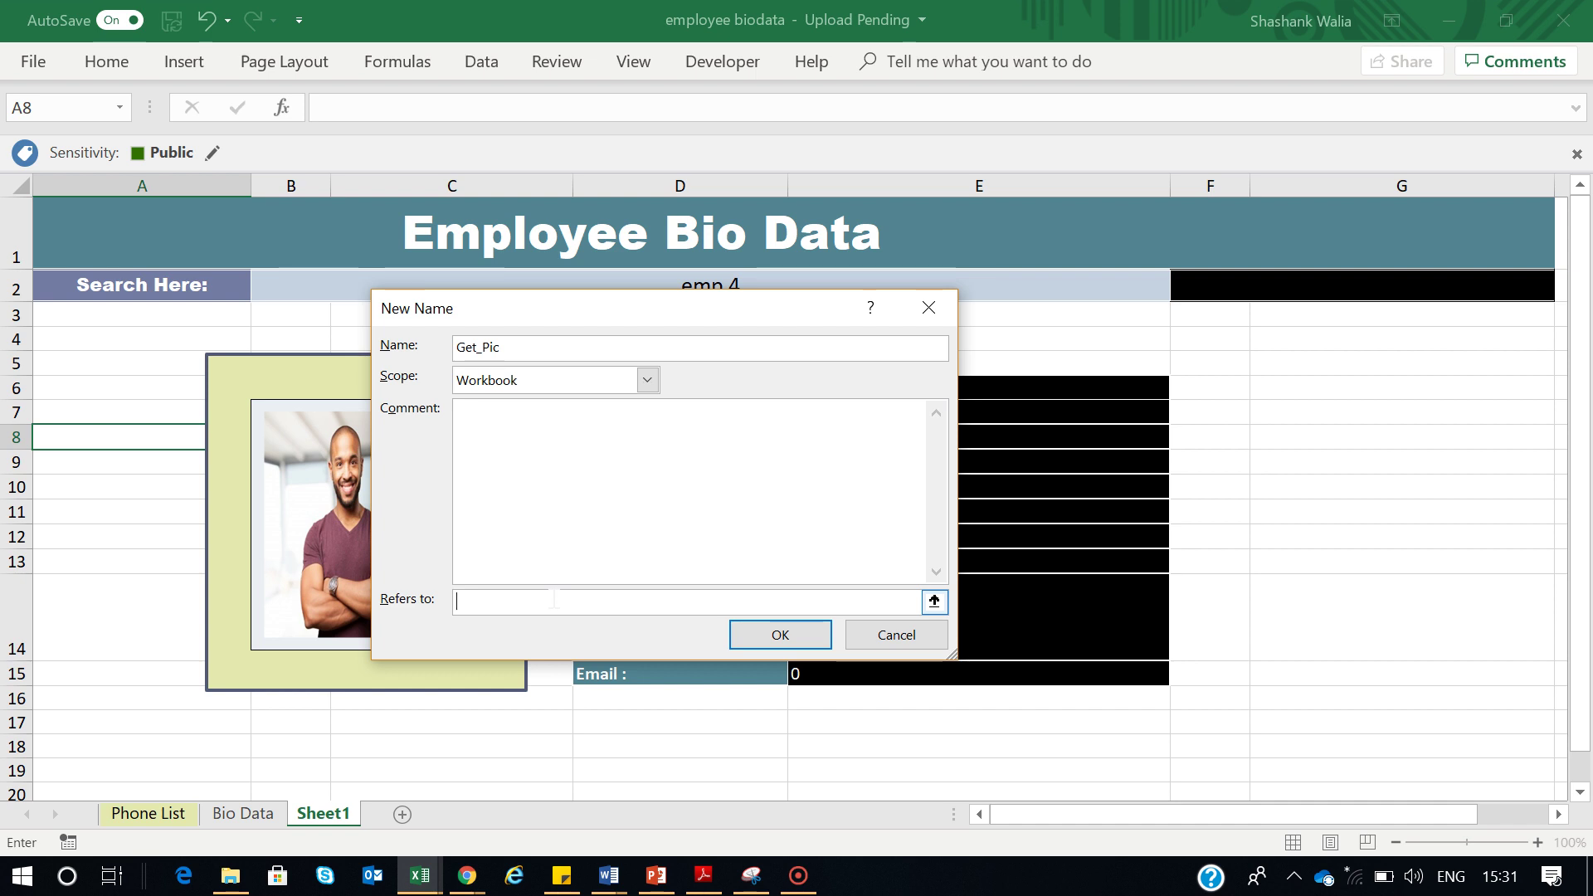
type("=index('phone list")
type("K:K3000")
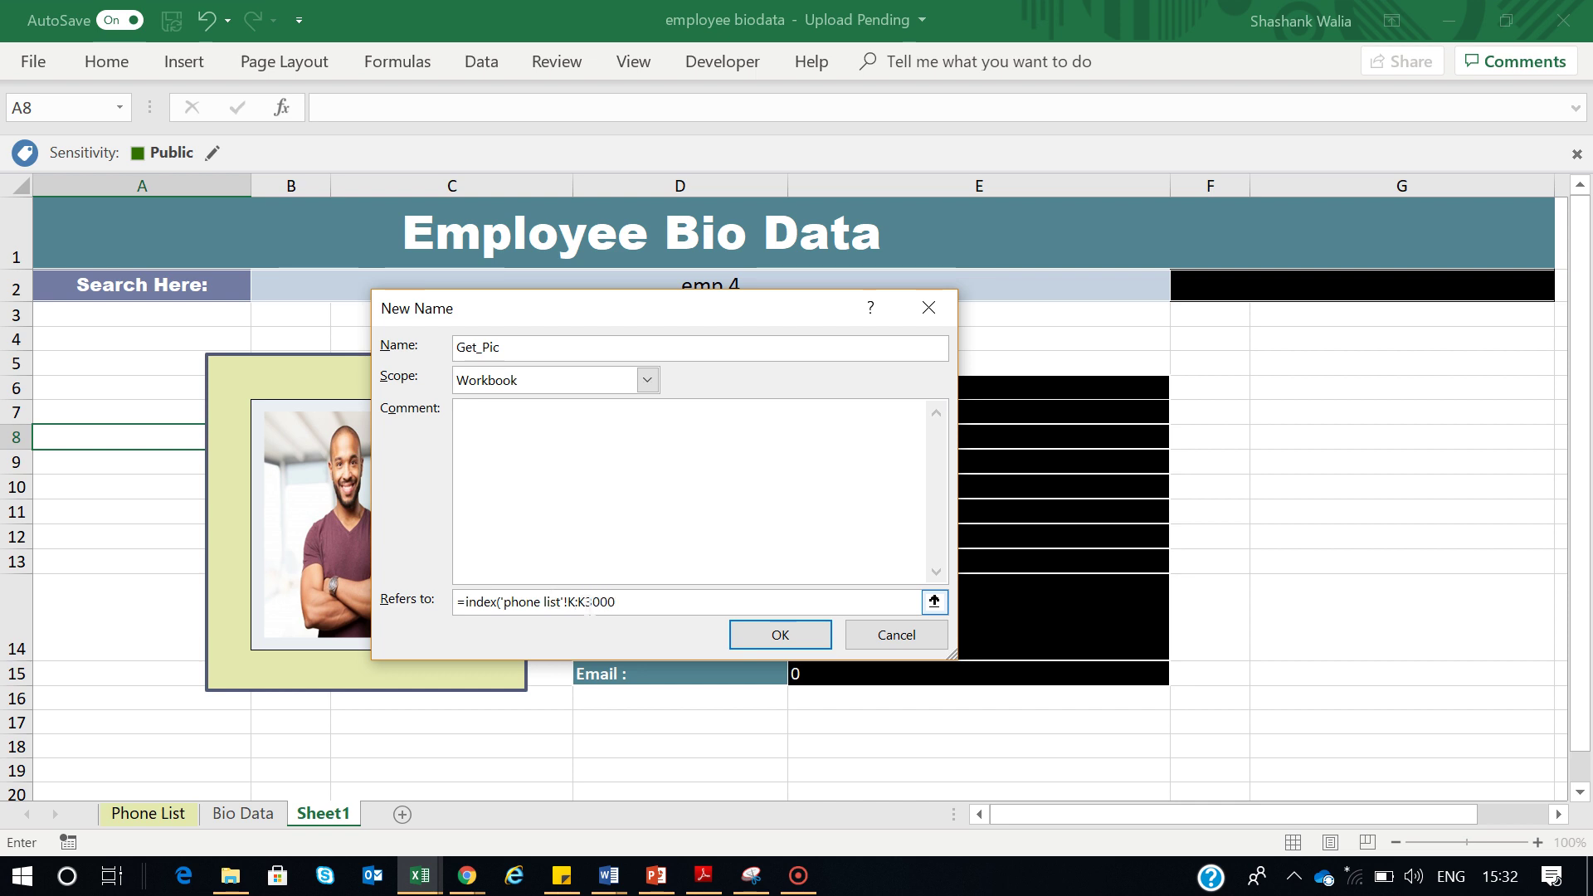
left_click(570, 602)
key("F4")
key("Right")
type(",match(")
Finish the MATCH with Sheet1!$E$7 over 'phone list'!A:$A$3000 and exact match ,0)).
left_click(934, 601)
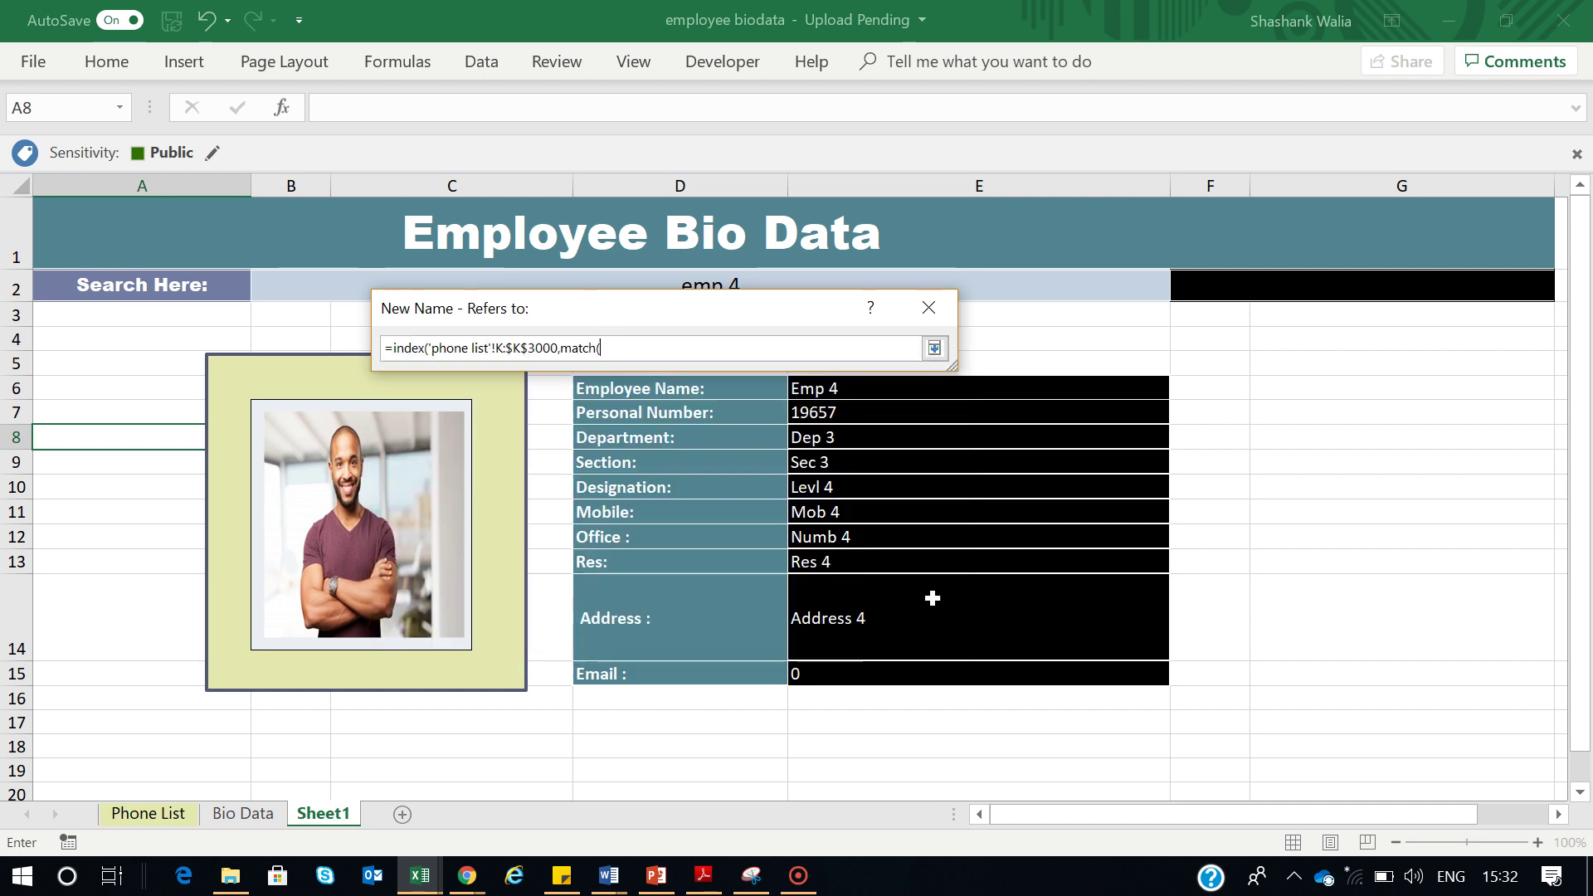
left_click(847, 412)
left_click(934, 347)
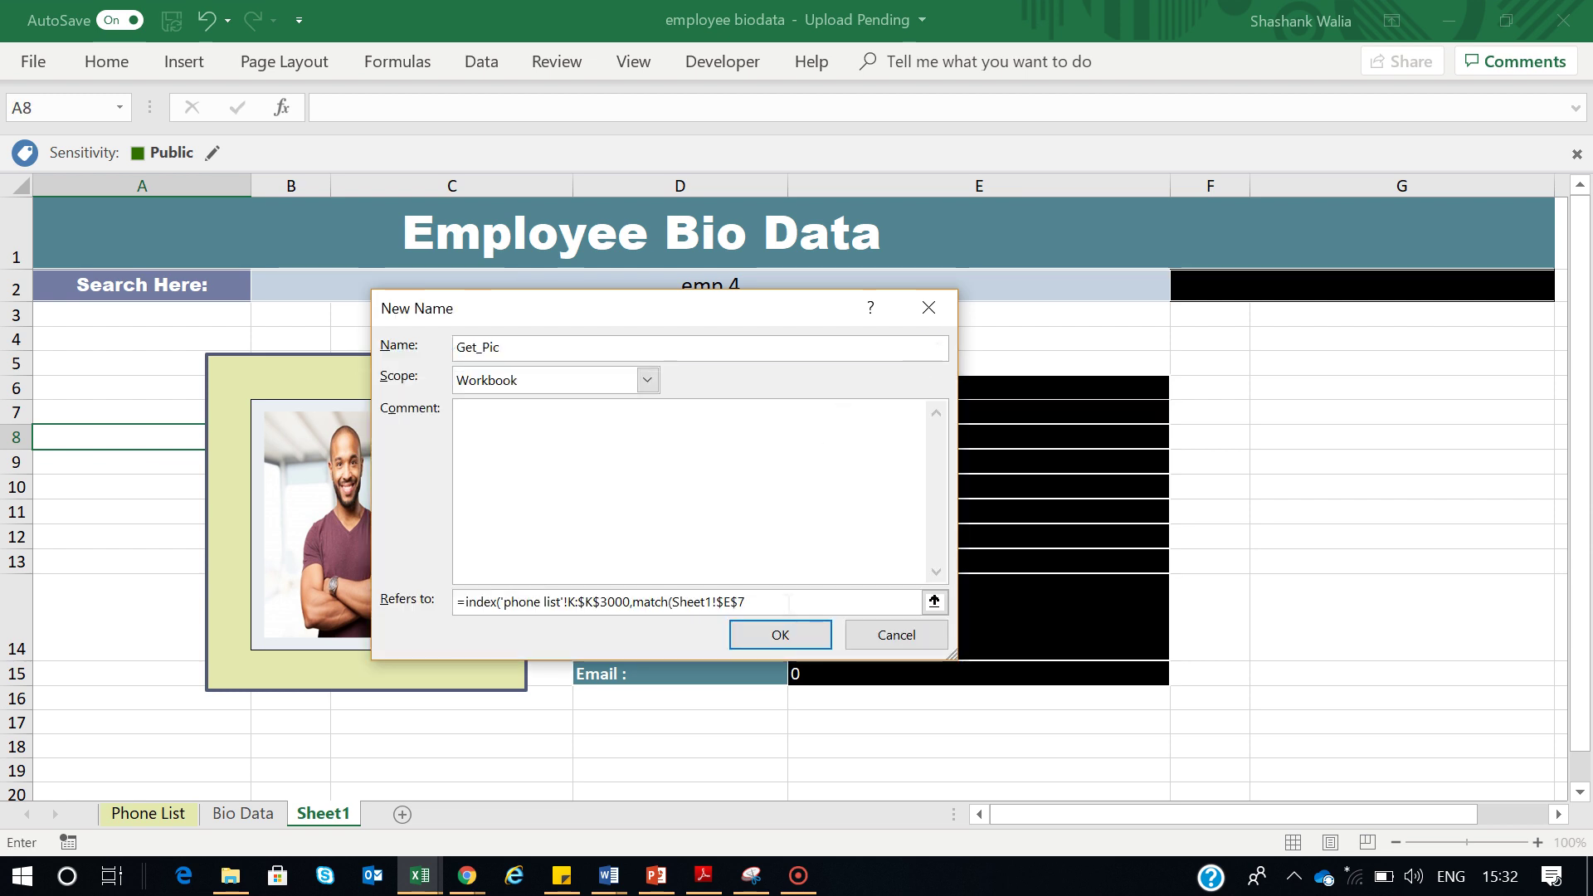
type(", 'phonw")
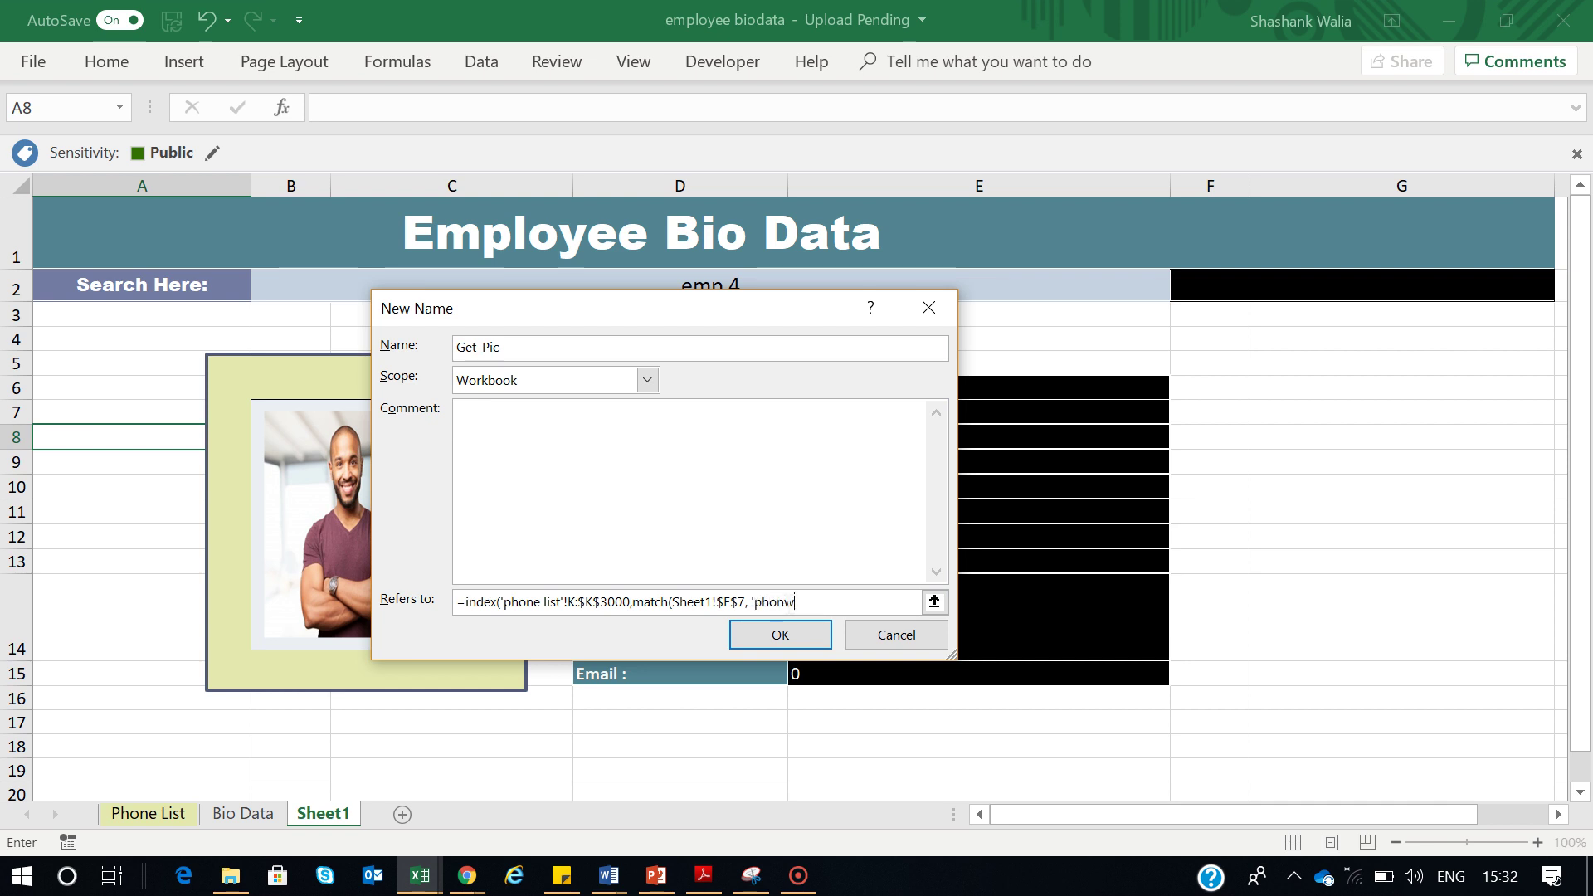
key("BackSpace")
type("e list'!")
type("A:A3000")
key("F4")
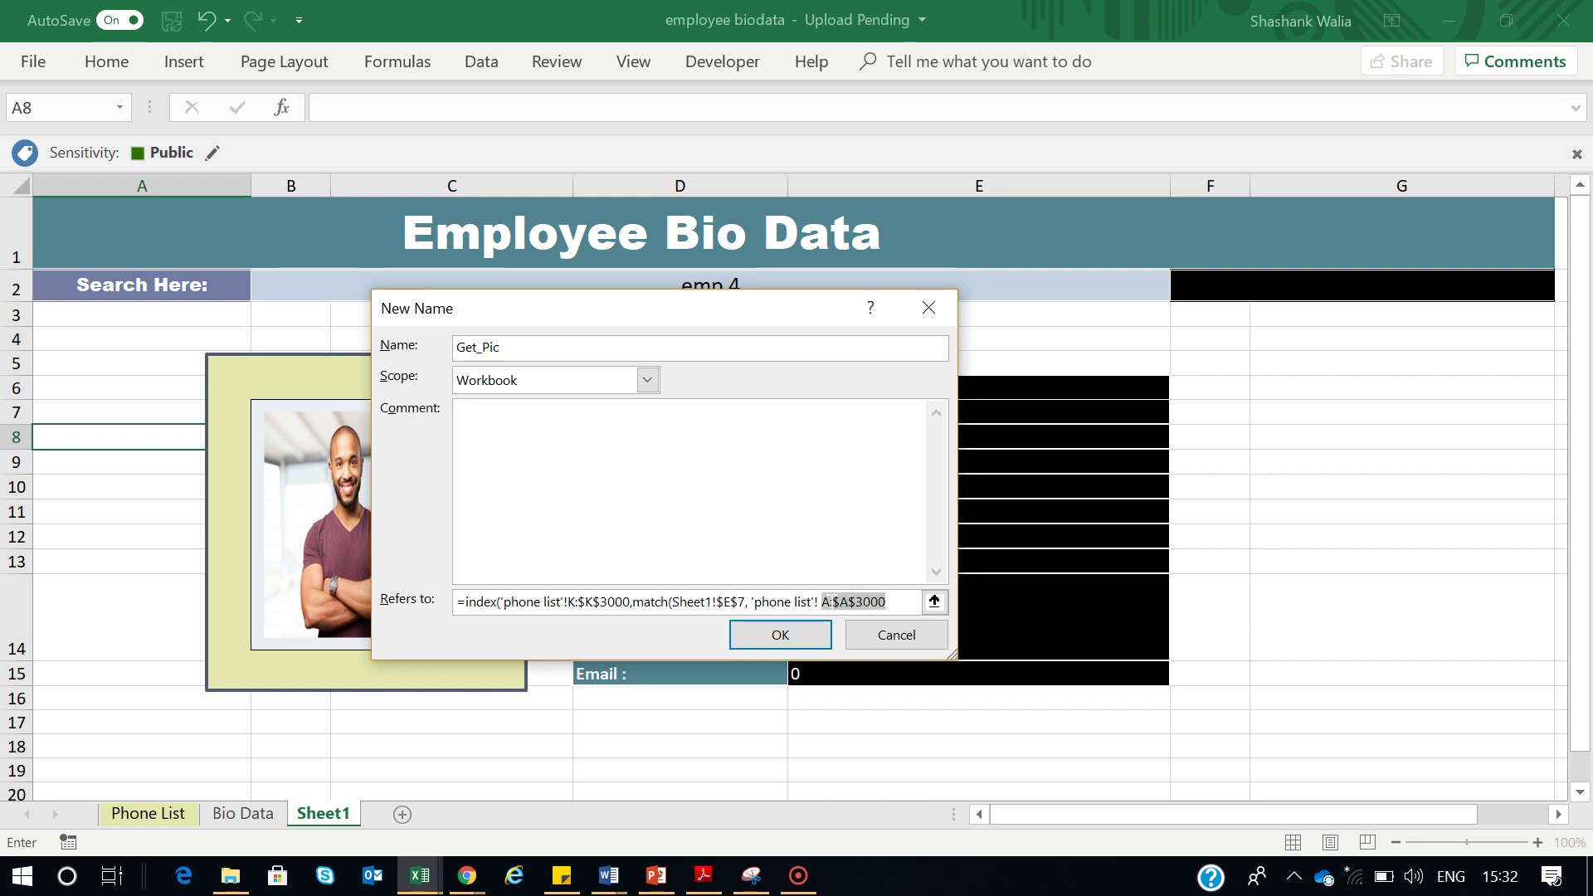
left_click(895, 604)
type(",")
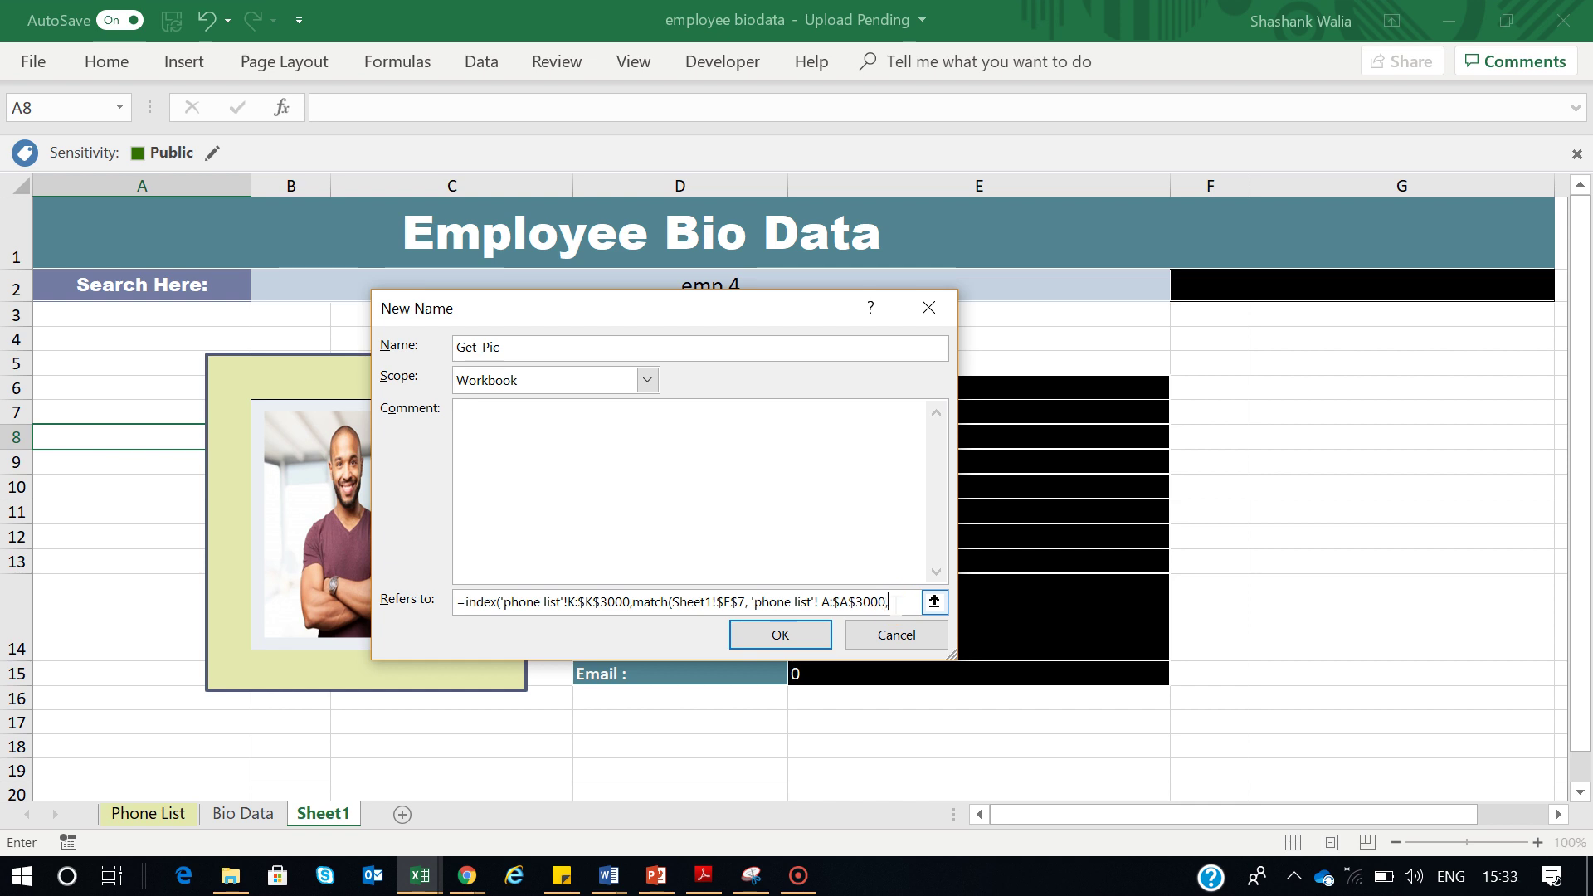
type("0))")
After the formula error, change the photo range start to $K$2.
left_click(789, 637)
left_click(749, 576)
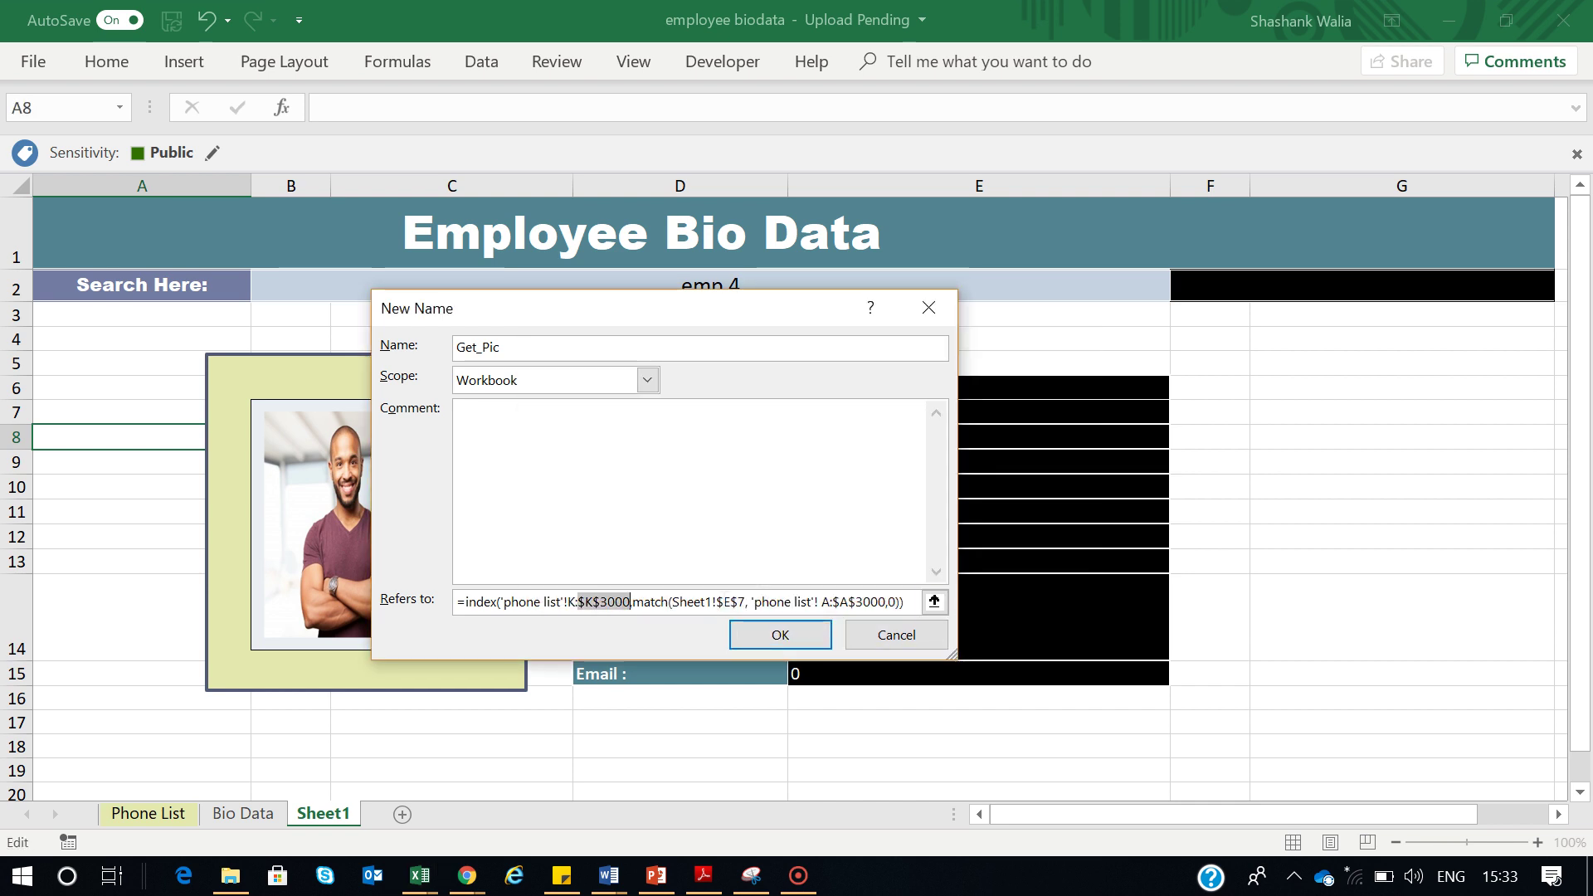
left_click(587, 600)
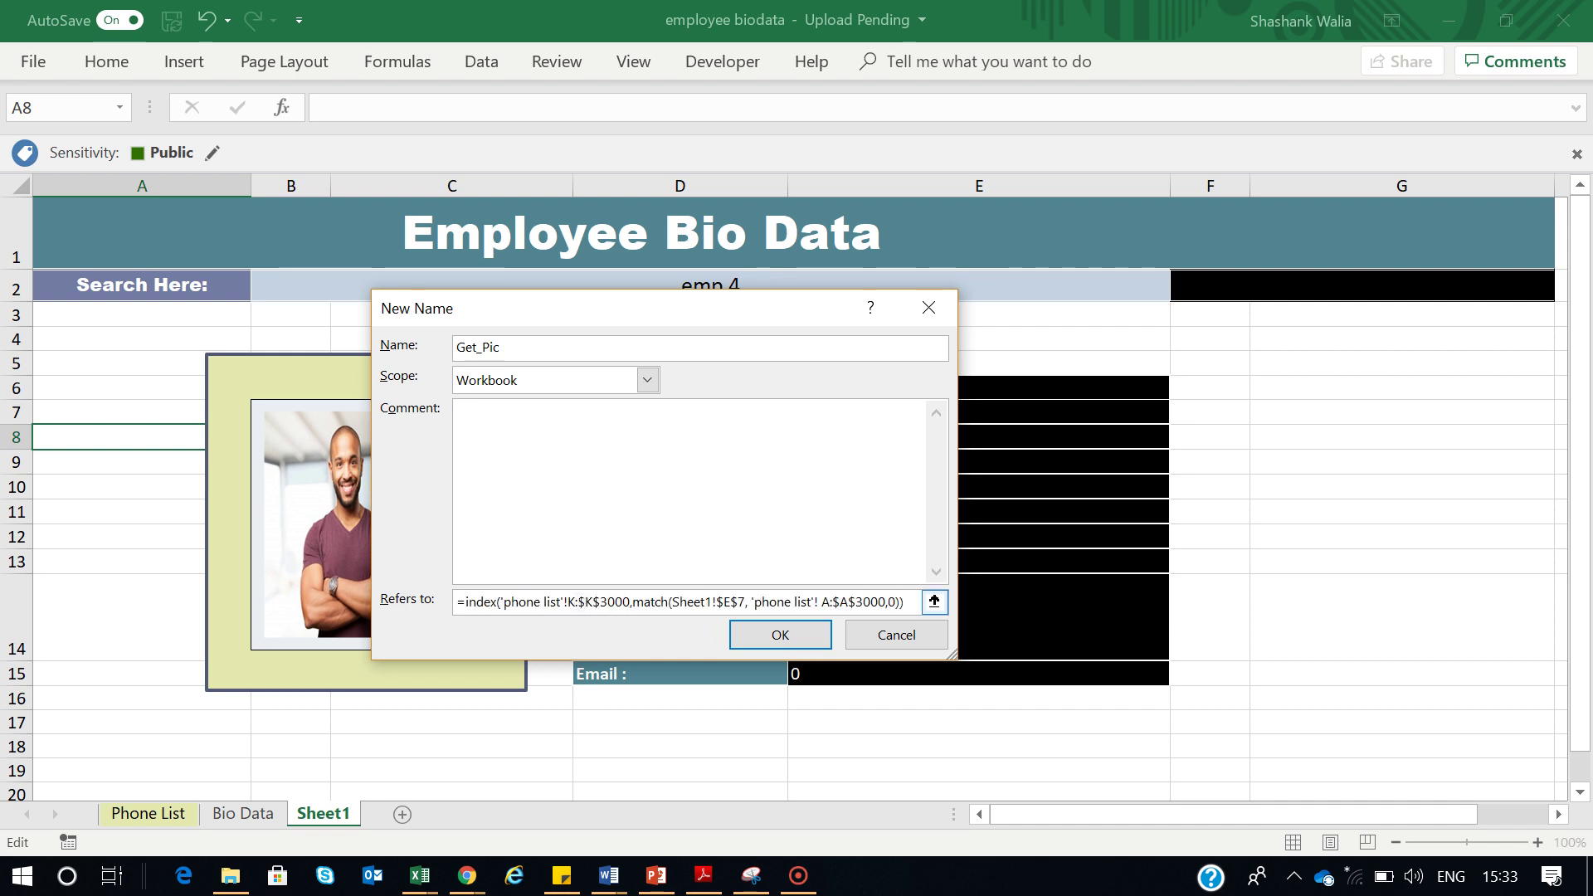
left_click(567, 601)
type("2")
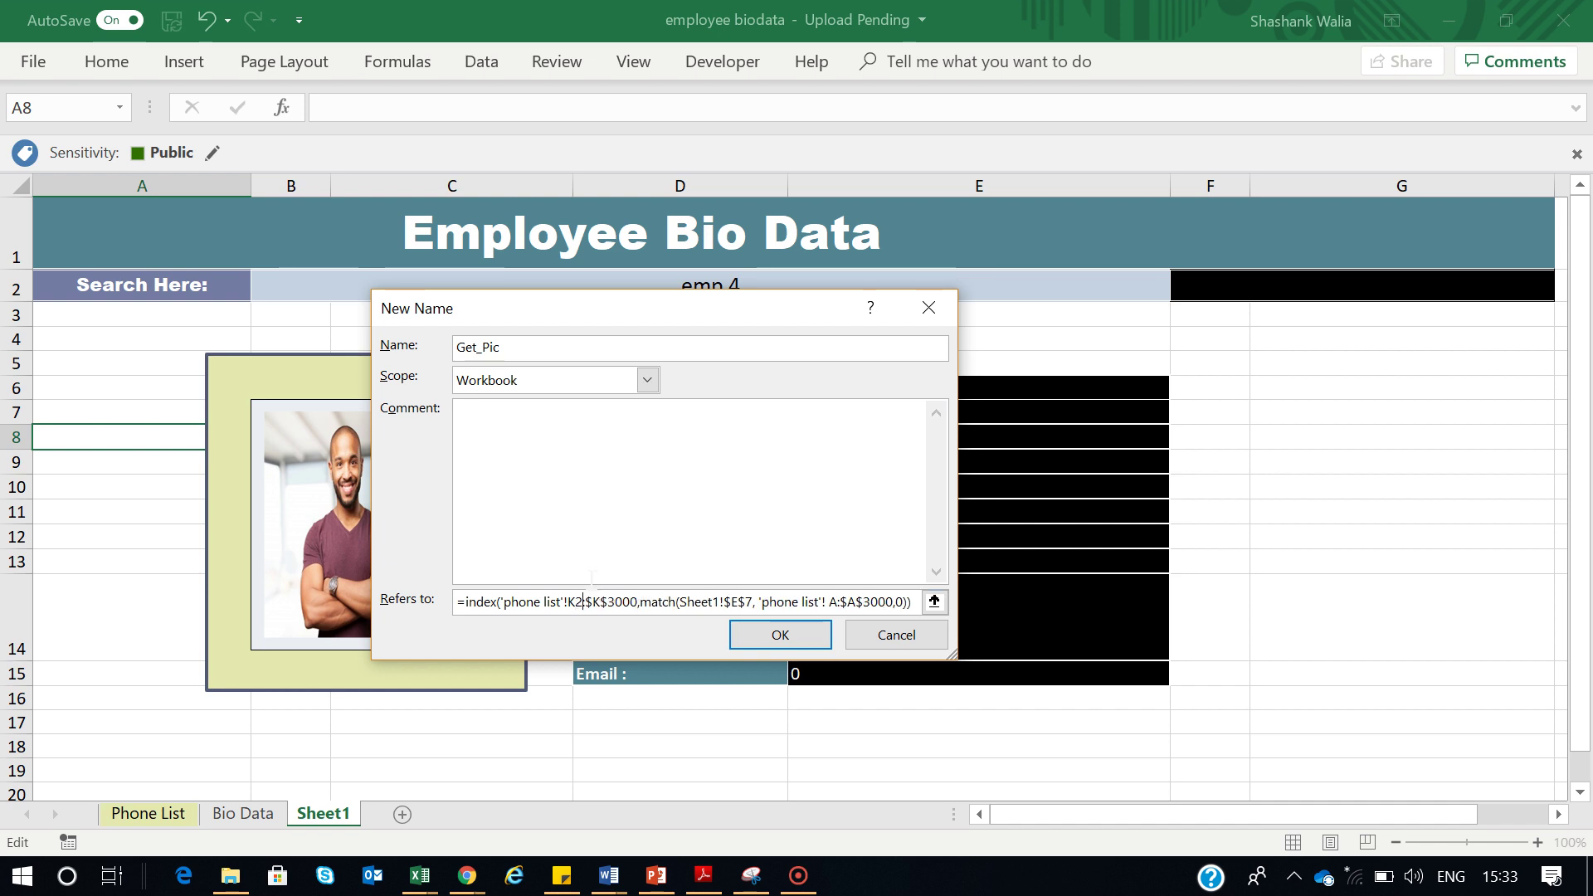
double_click(575, 604)
key("F4")
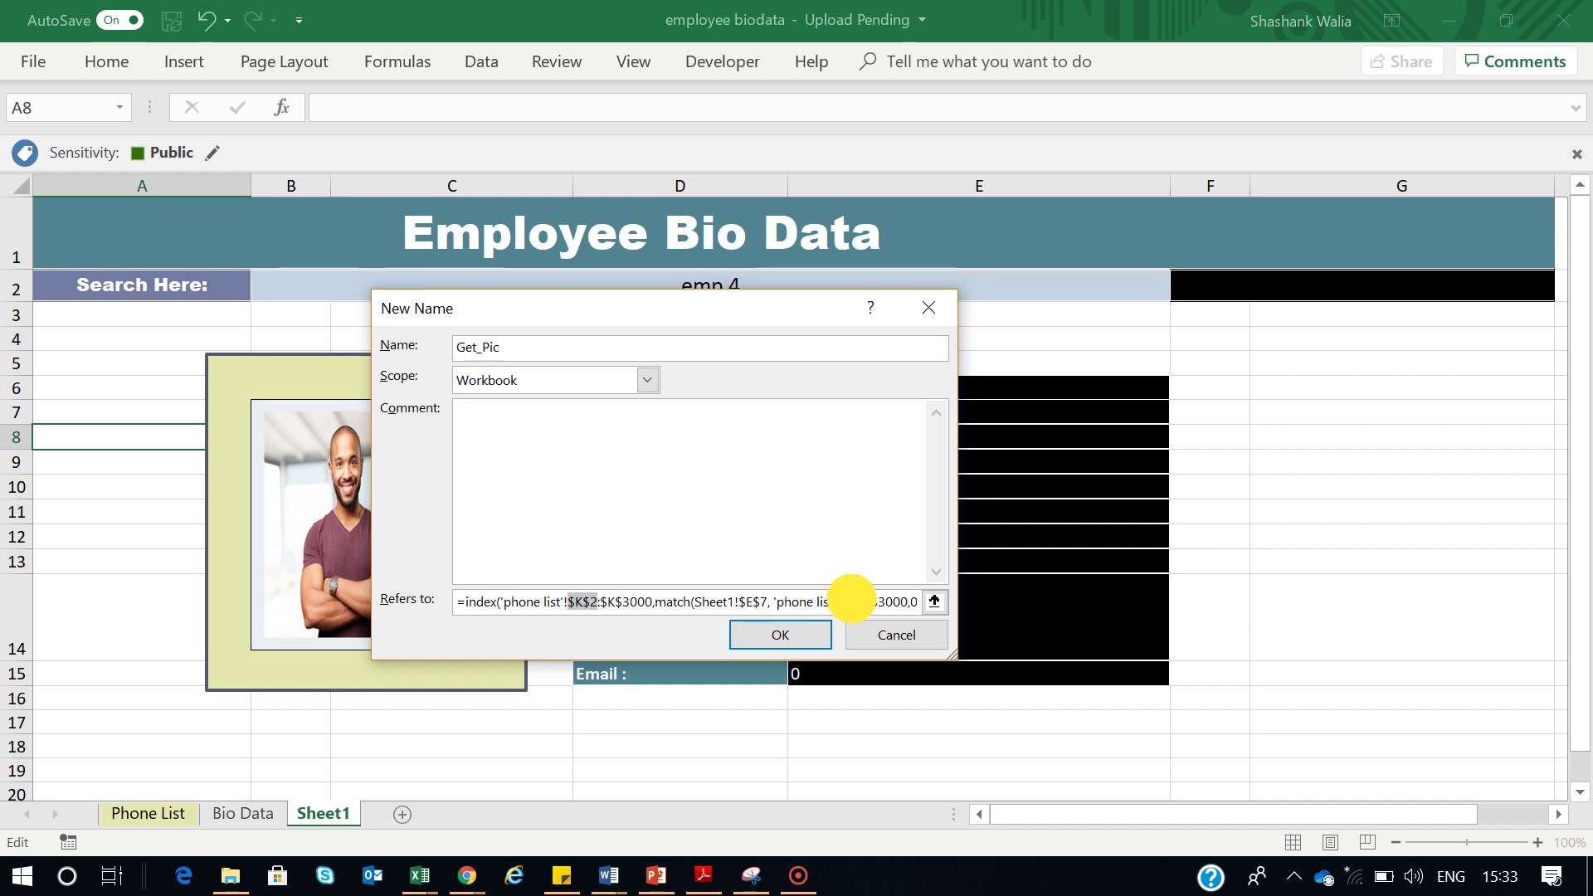
Change the lookup range start to $A$2 and save Get_Pic.
left_click(853, 600)
key("F2")
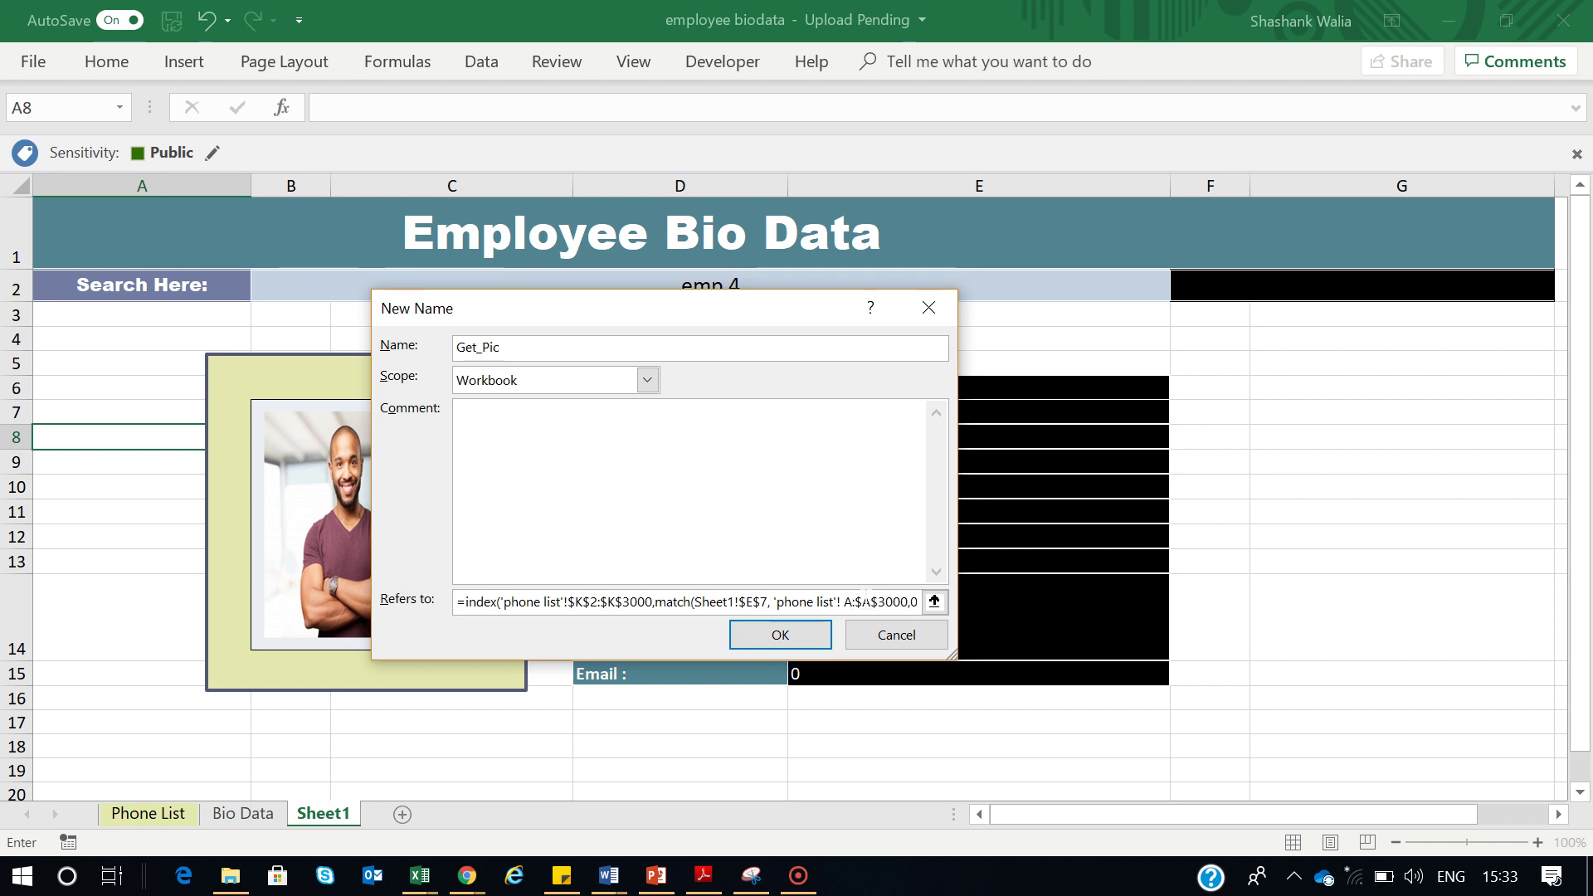
type("2")
key("F4")
left_click(780, 636)
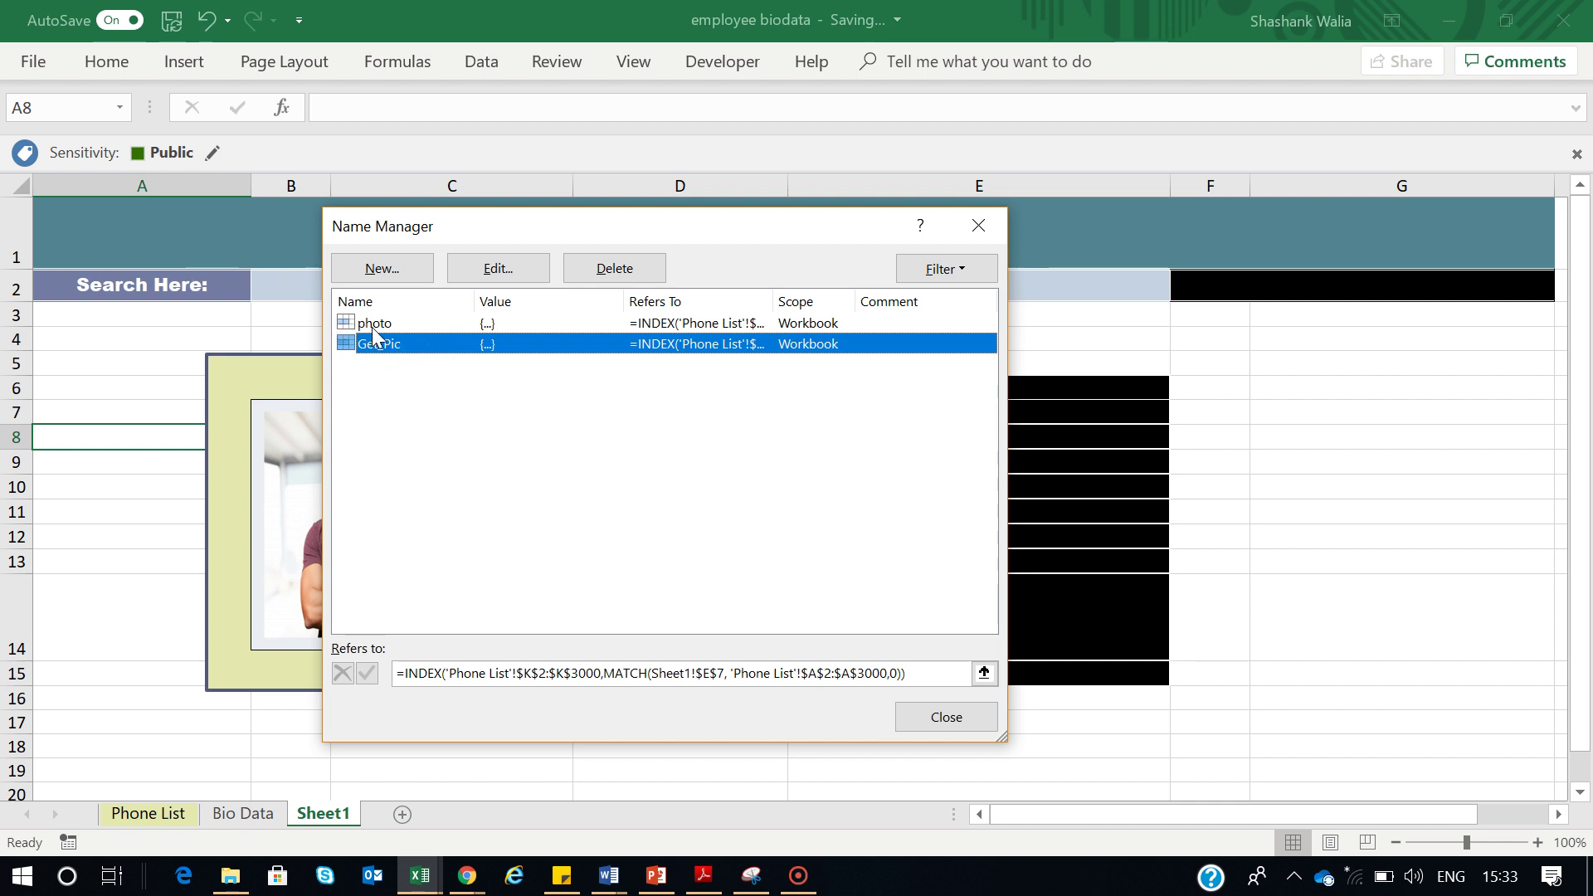
Replace the photo's link to 'Phone List'!$K$4 with =Get_Pic.
left_click(946, 717)
left_click(313, 477)
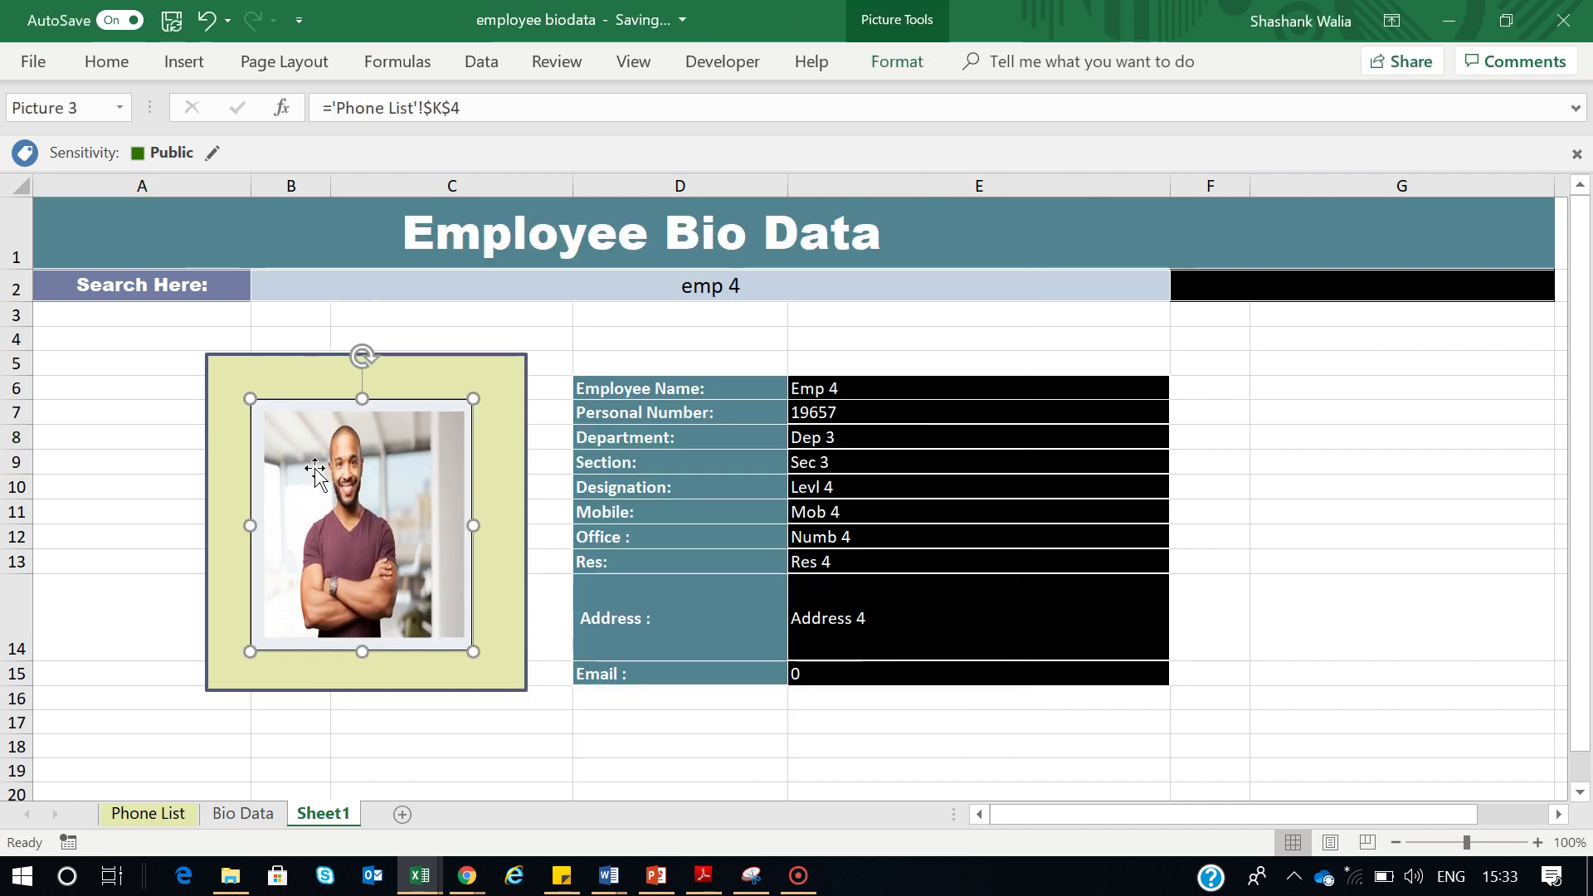
triple_click(462, 107)
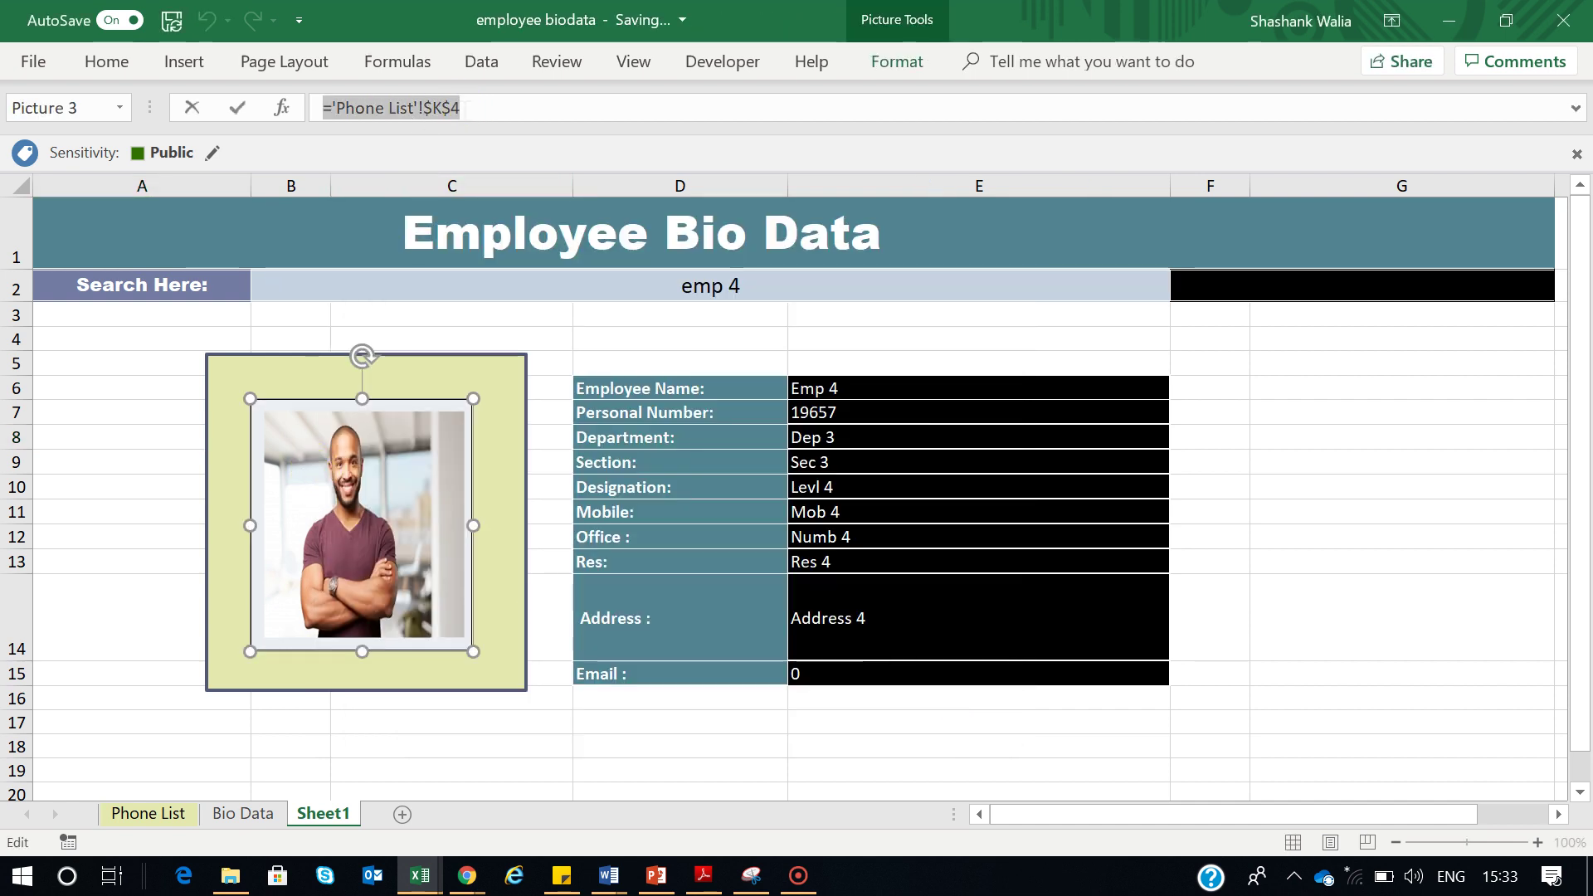
key("Delete")
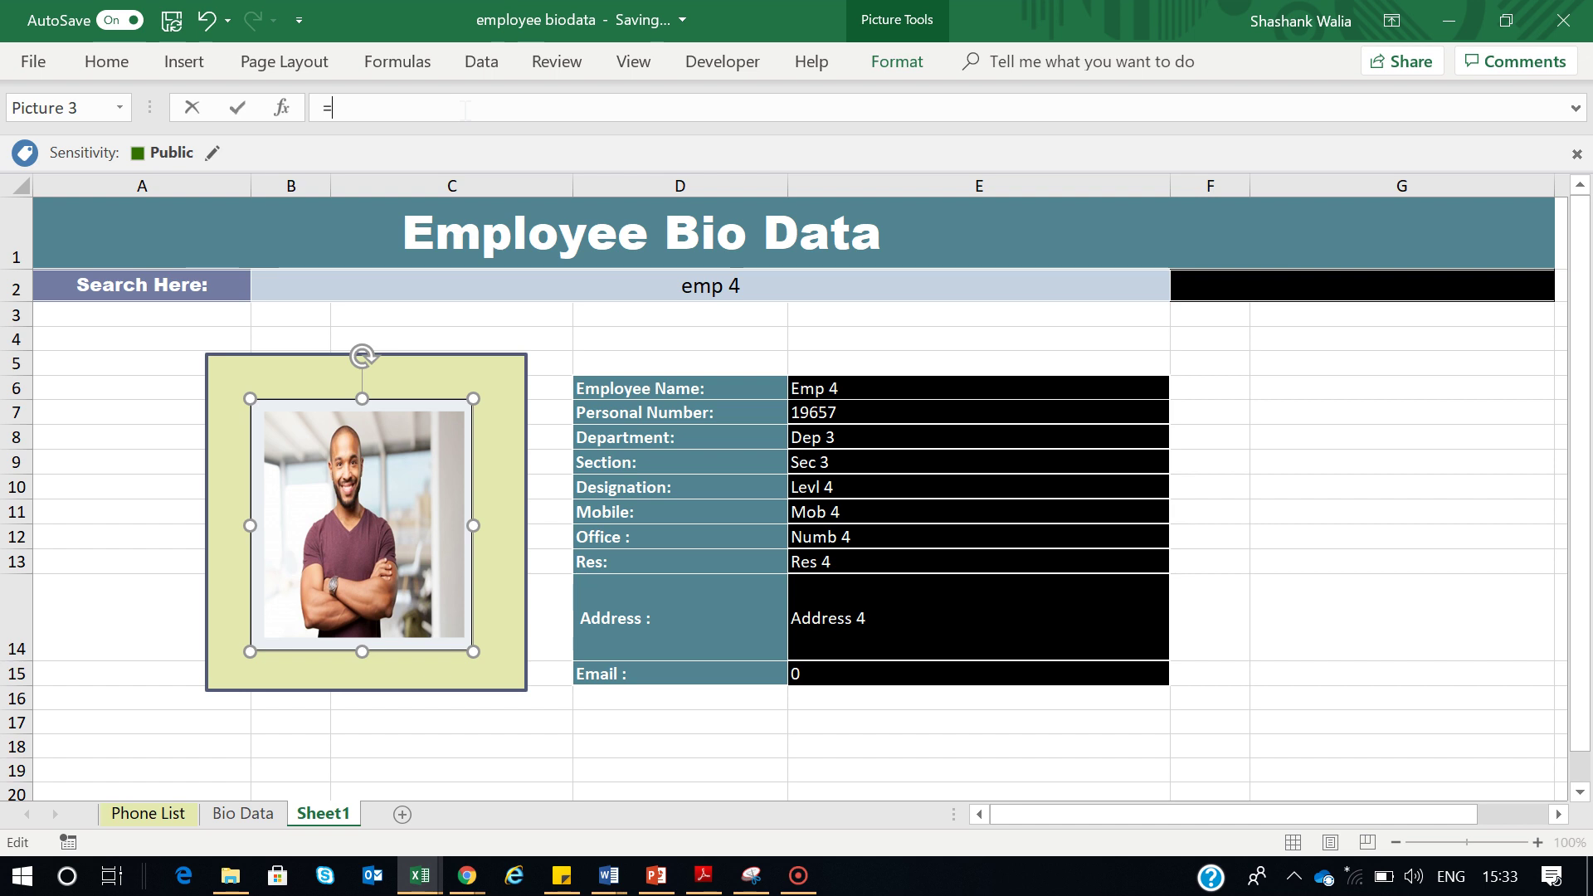
type("=get")
double_click(428, 151)
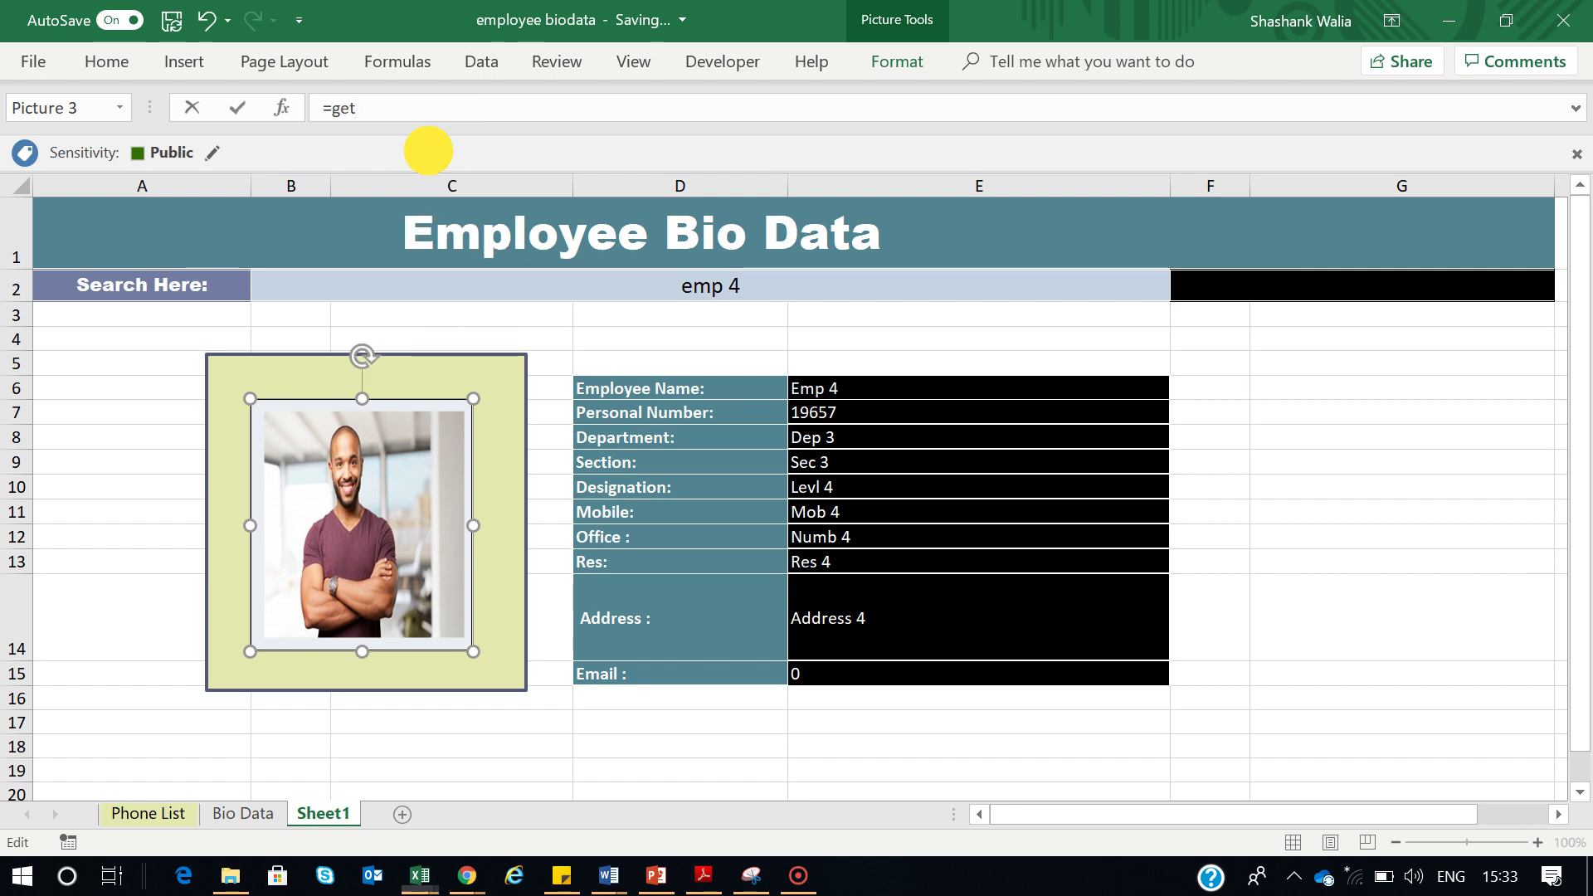
key("Return")
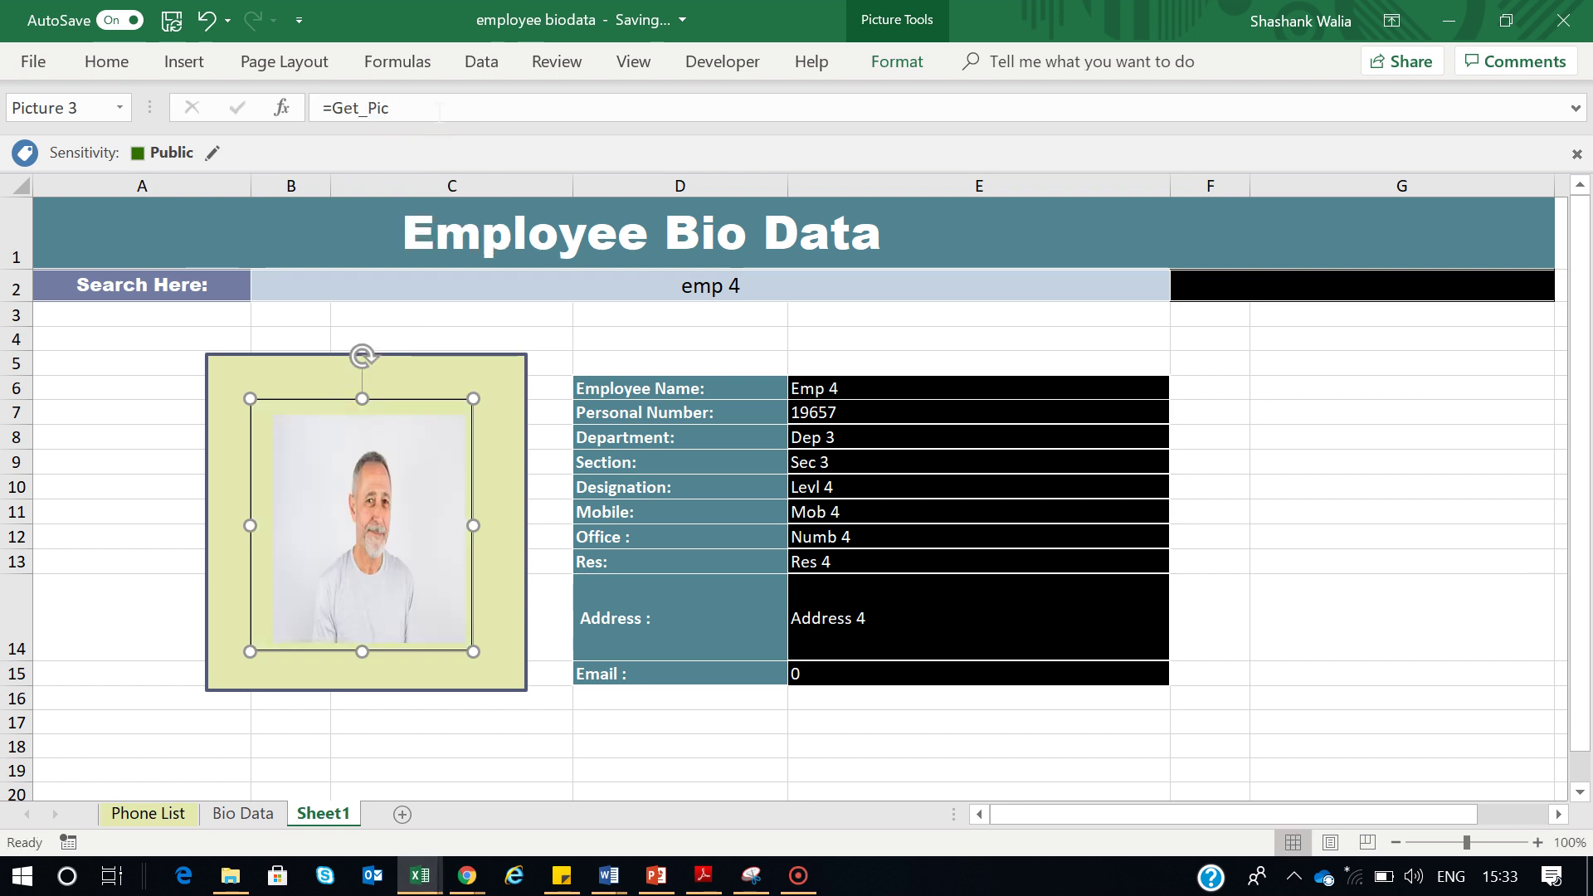
left_click(1352, 619)
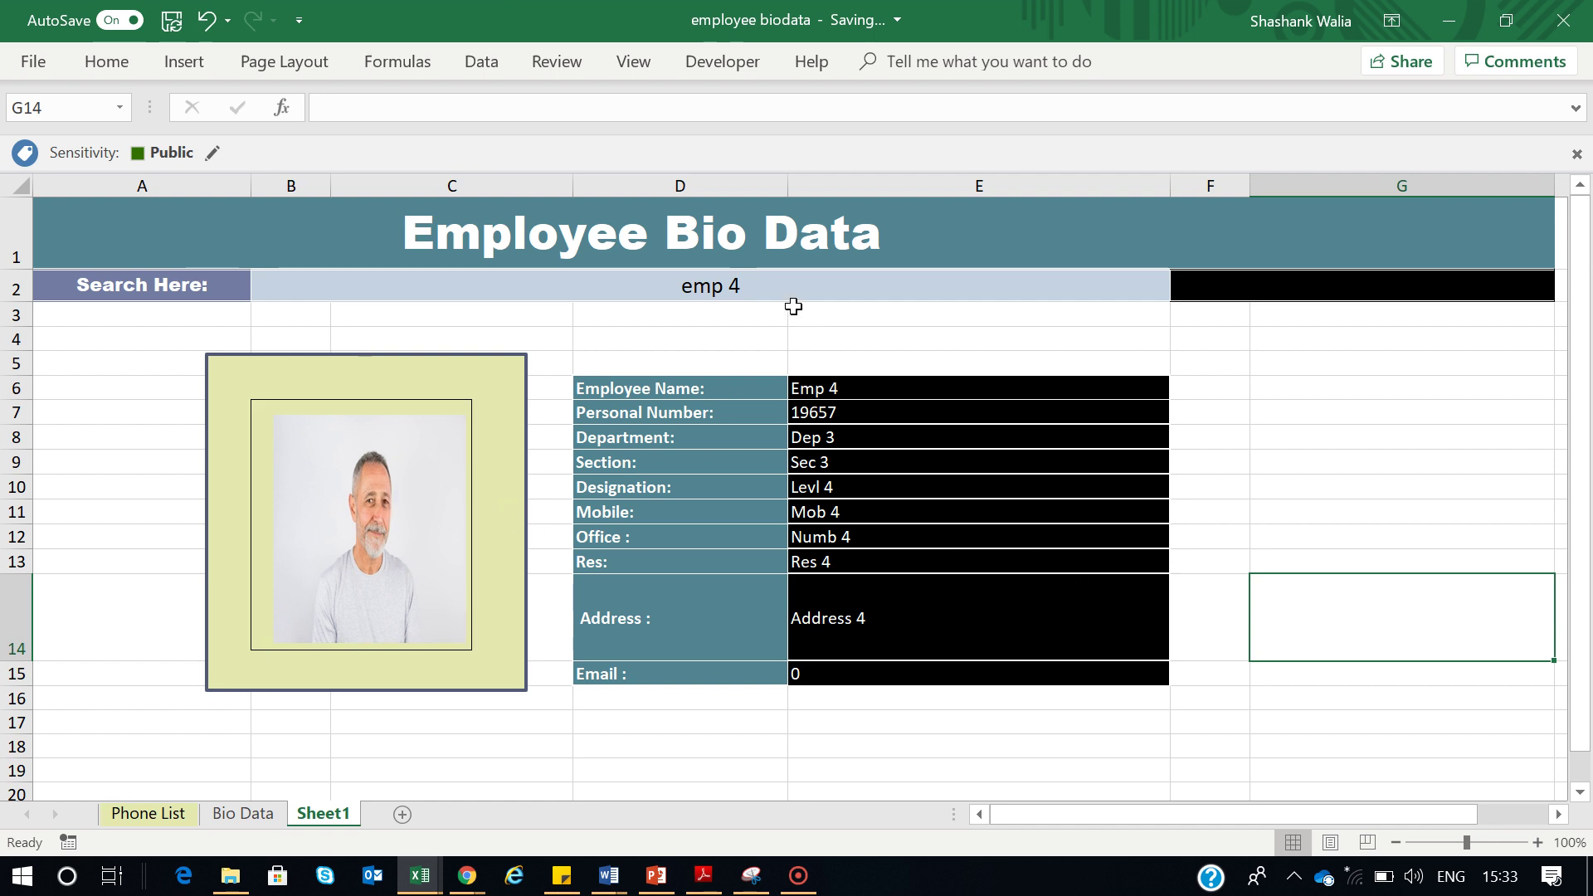
Try searching the form by an employee's name instead of a personal number.
left_click(776, 286)
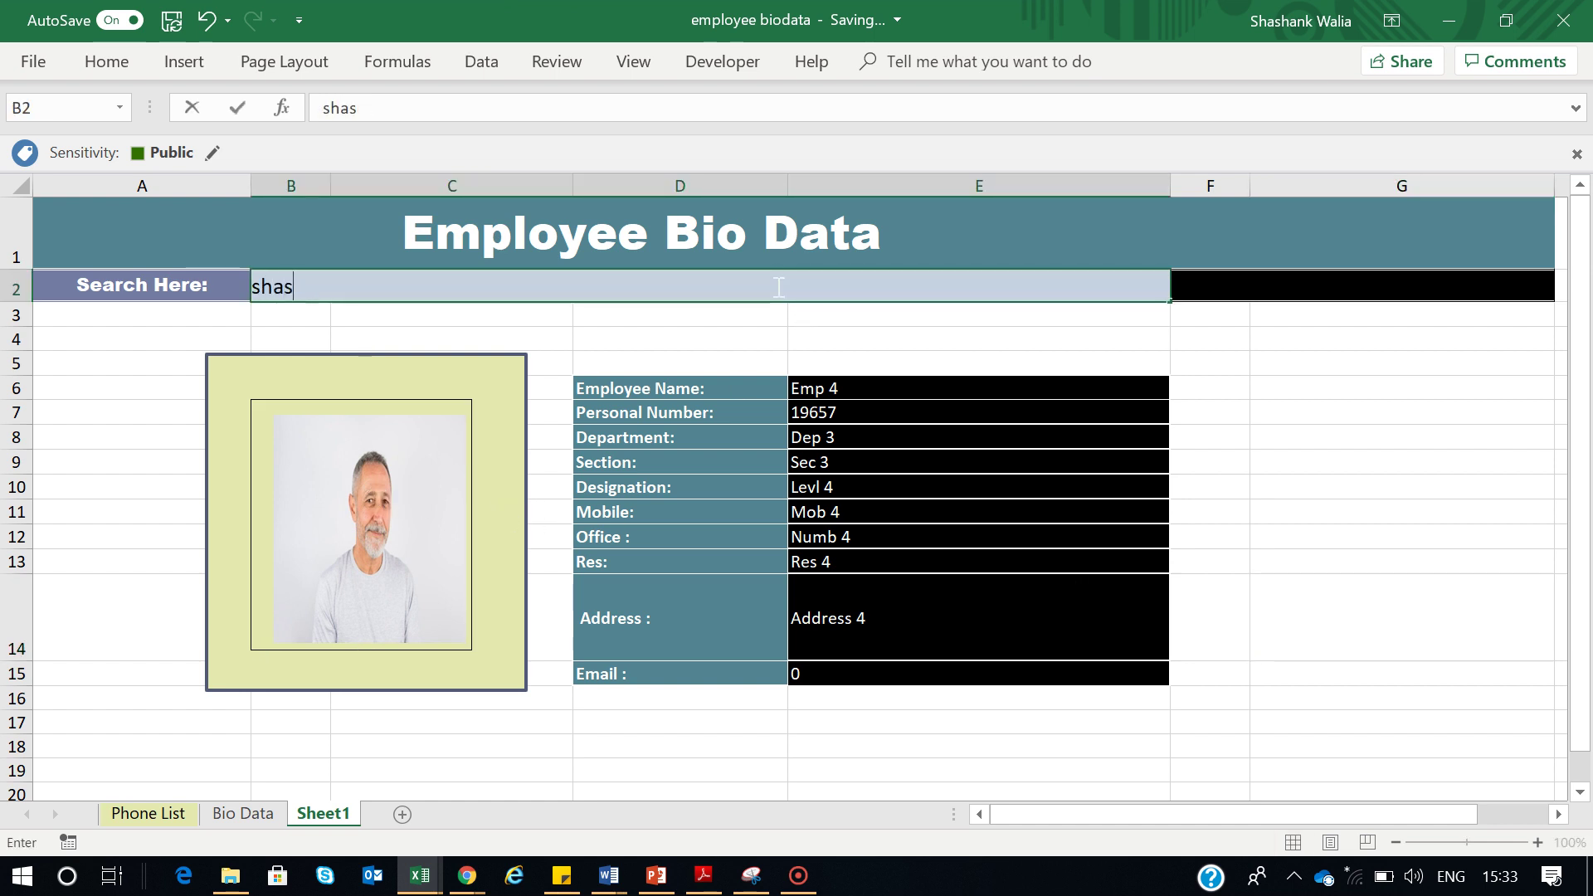
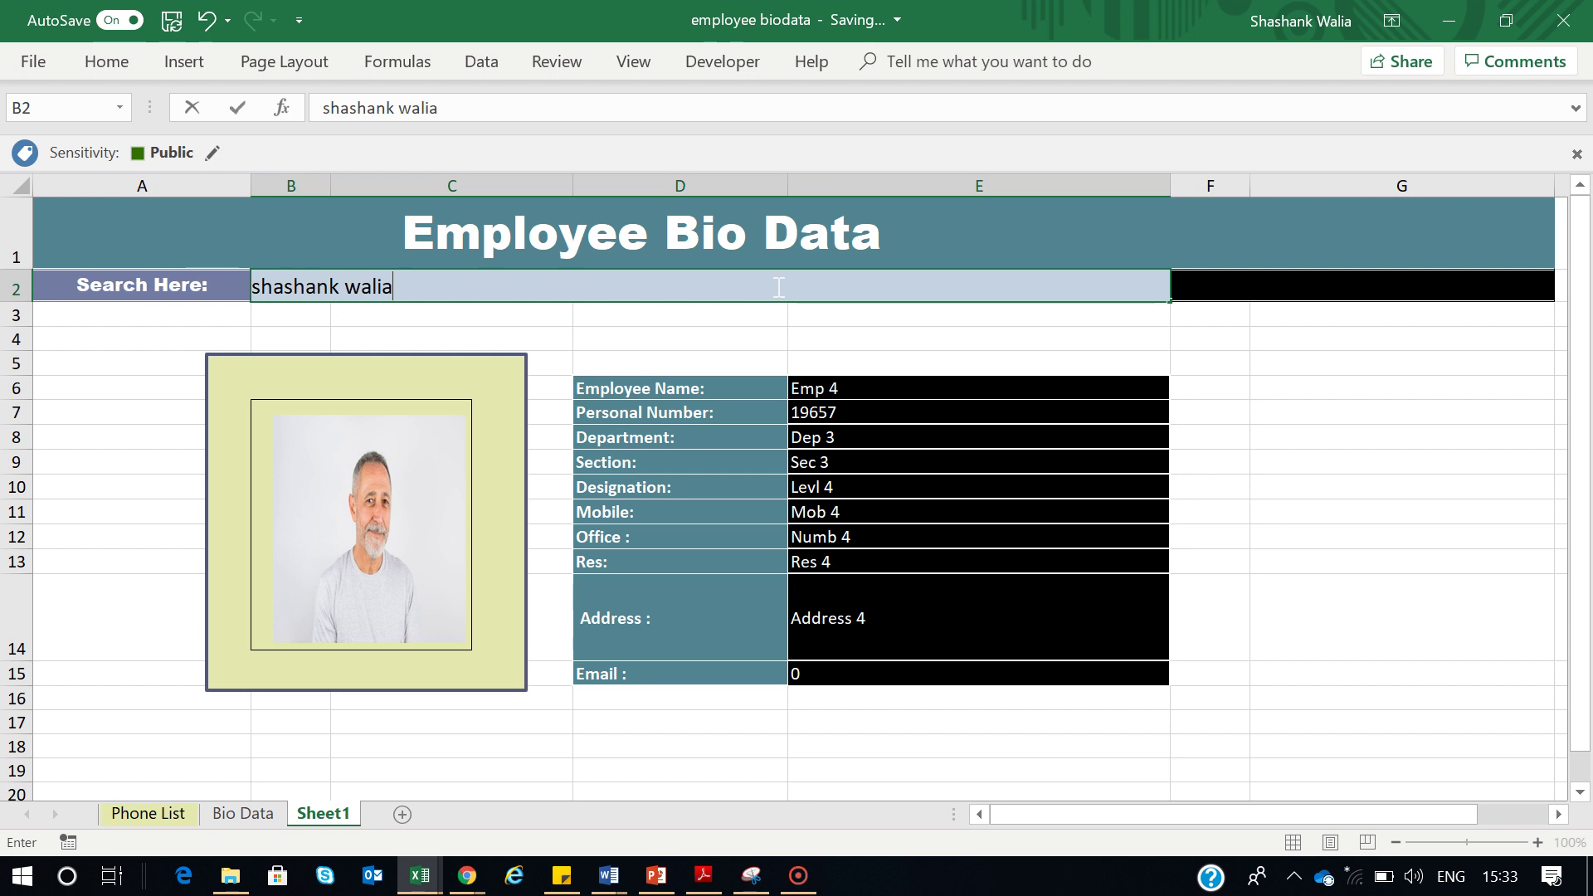
key("Return")
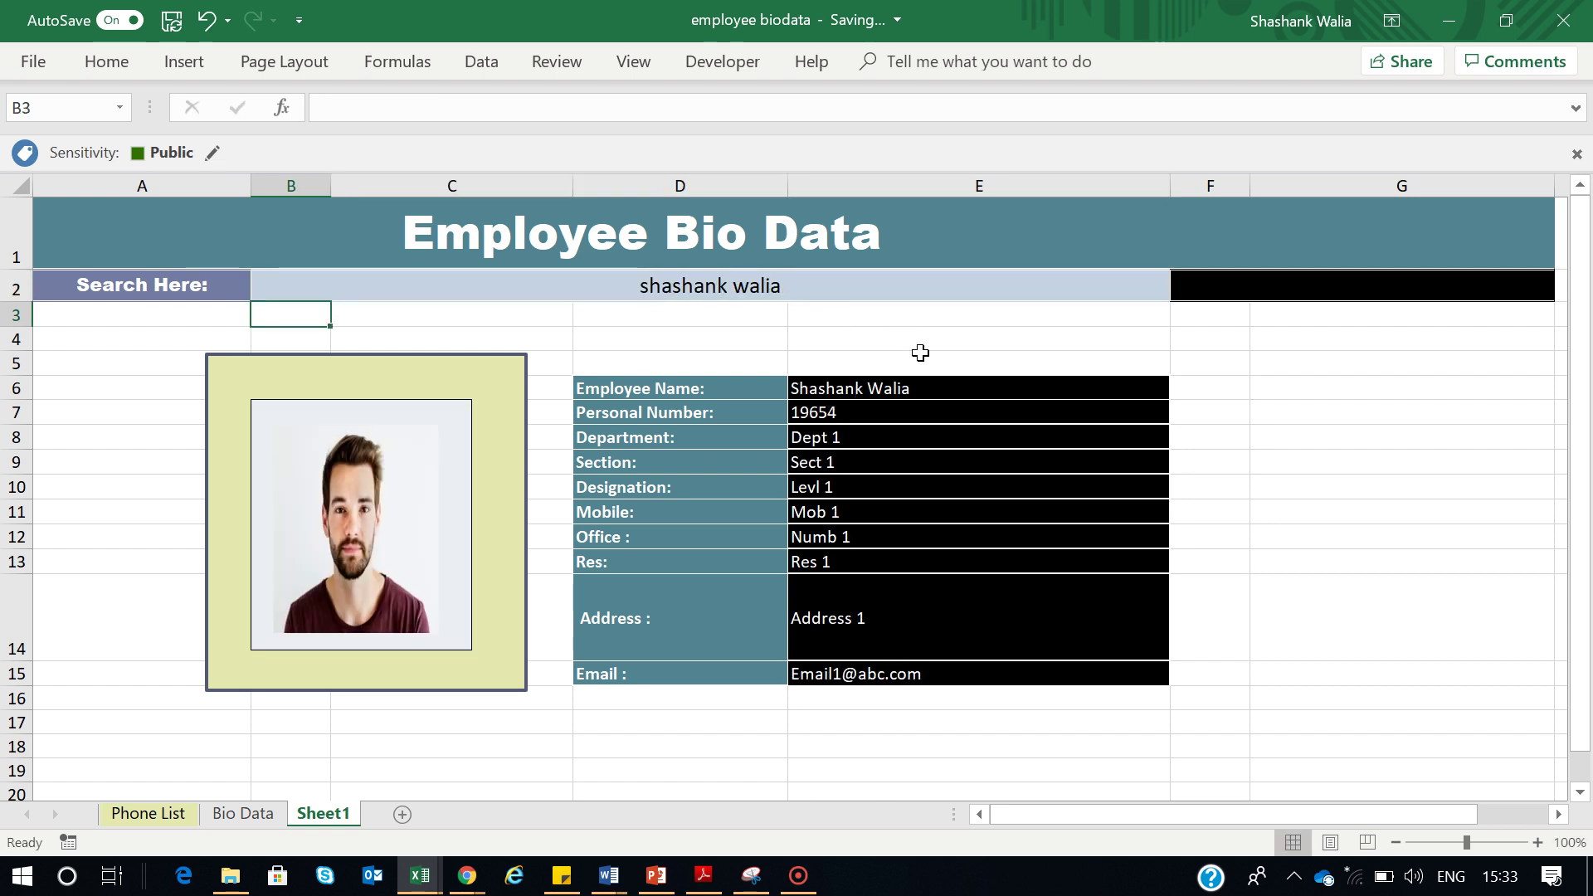
Inspect the E6 lookup formula and the Phone List sheet, then return to Sheet1.
left_click(918, 380)
left_click(147, 814)
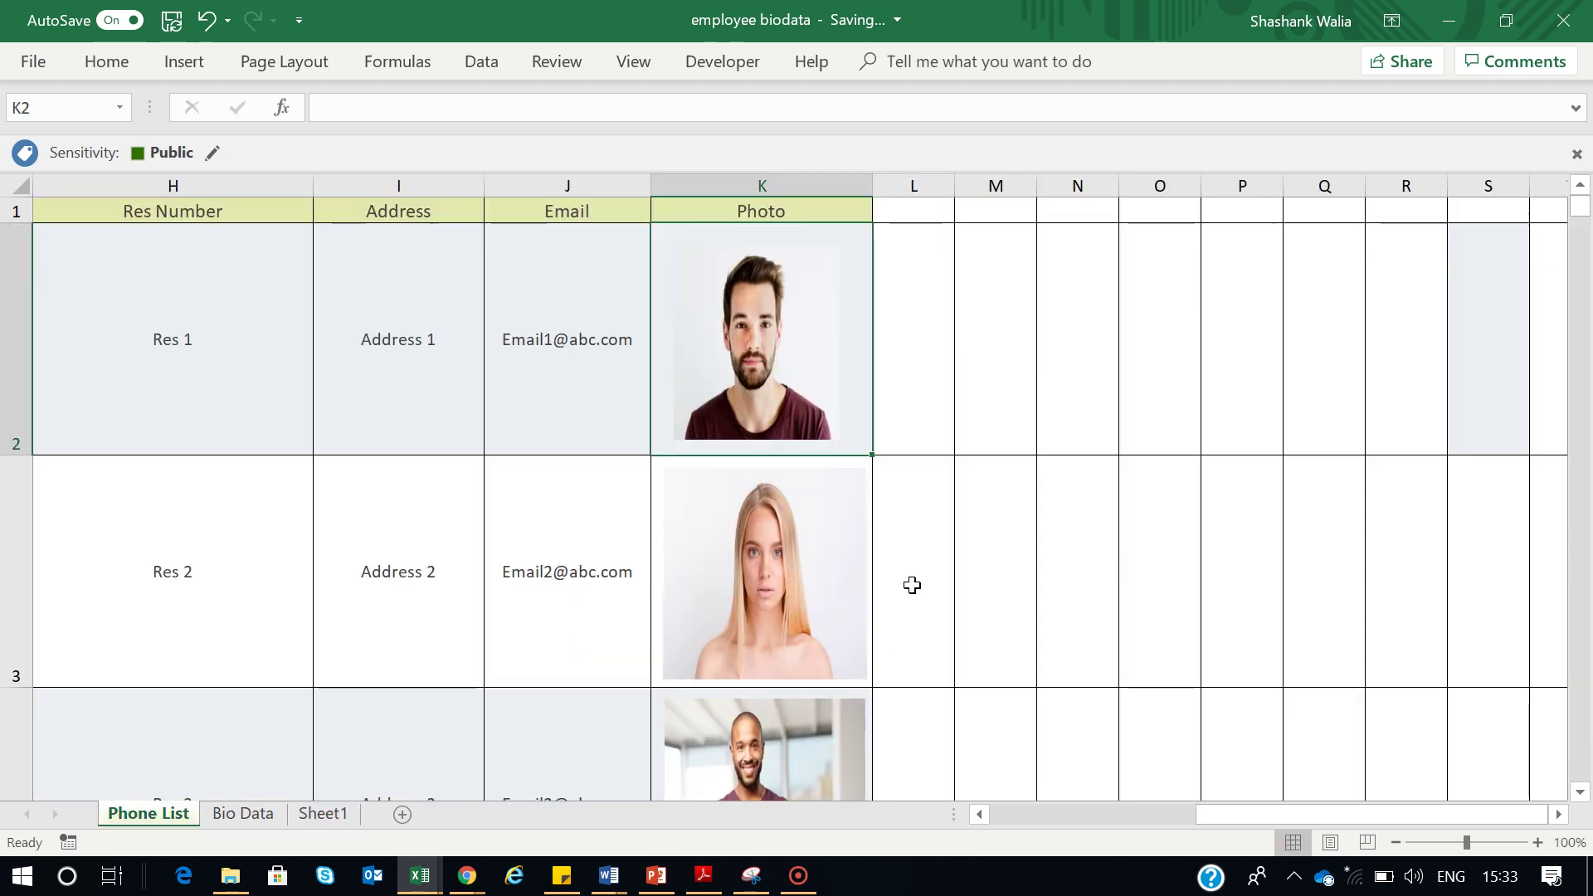
left_click_drag(1328, 813, 992, 846)
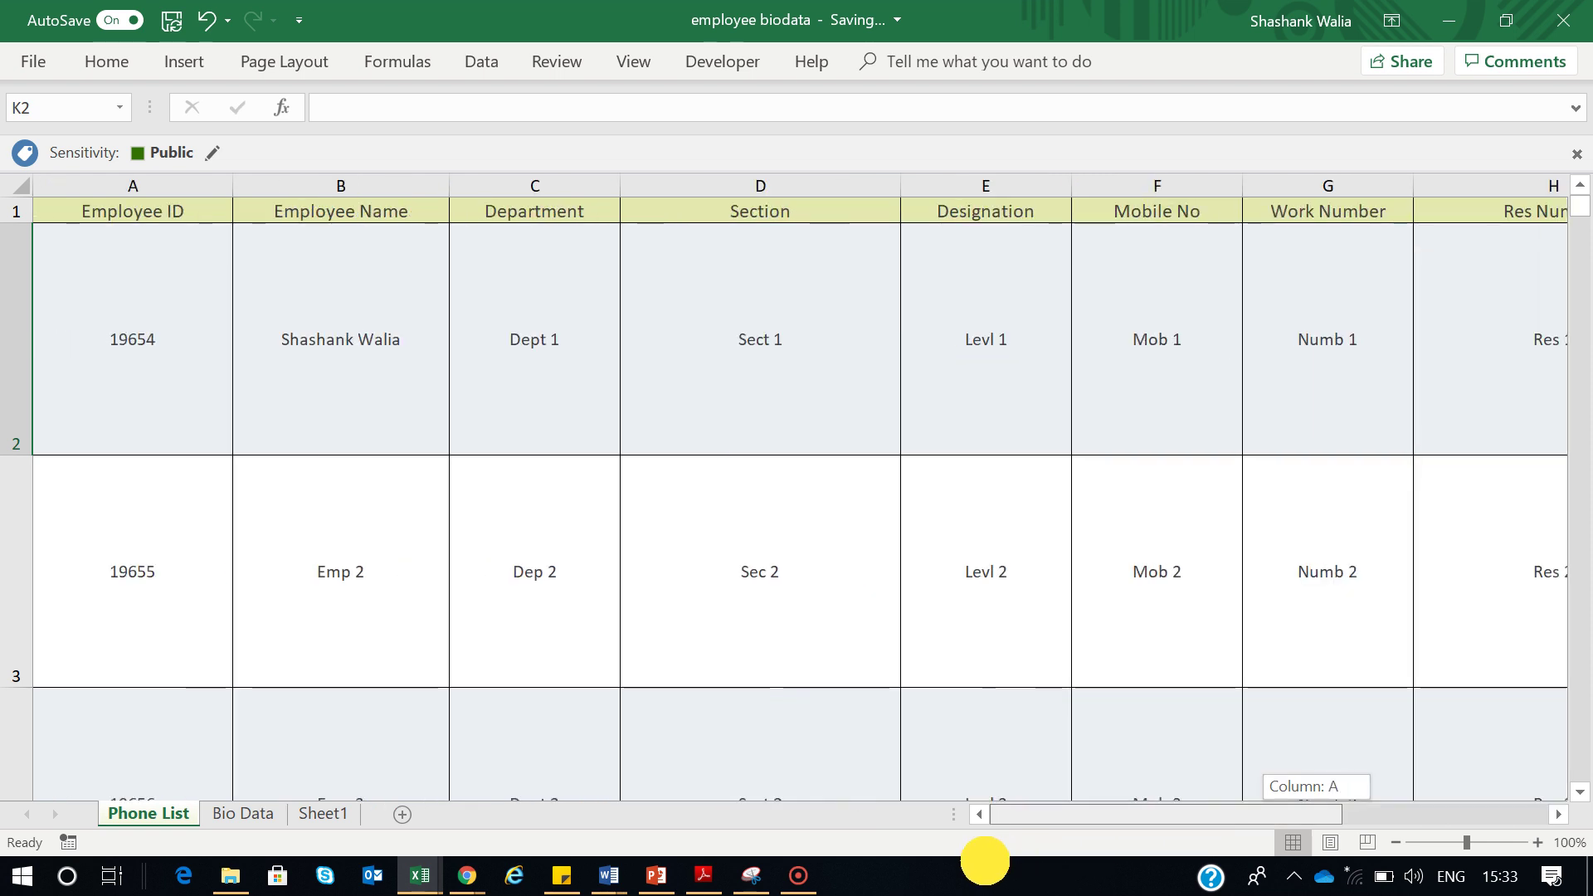
left_click(316, 816)
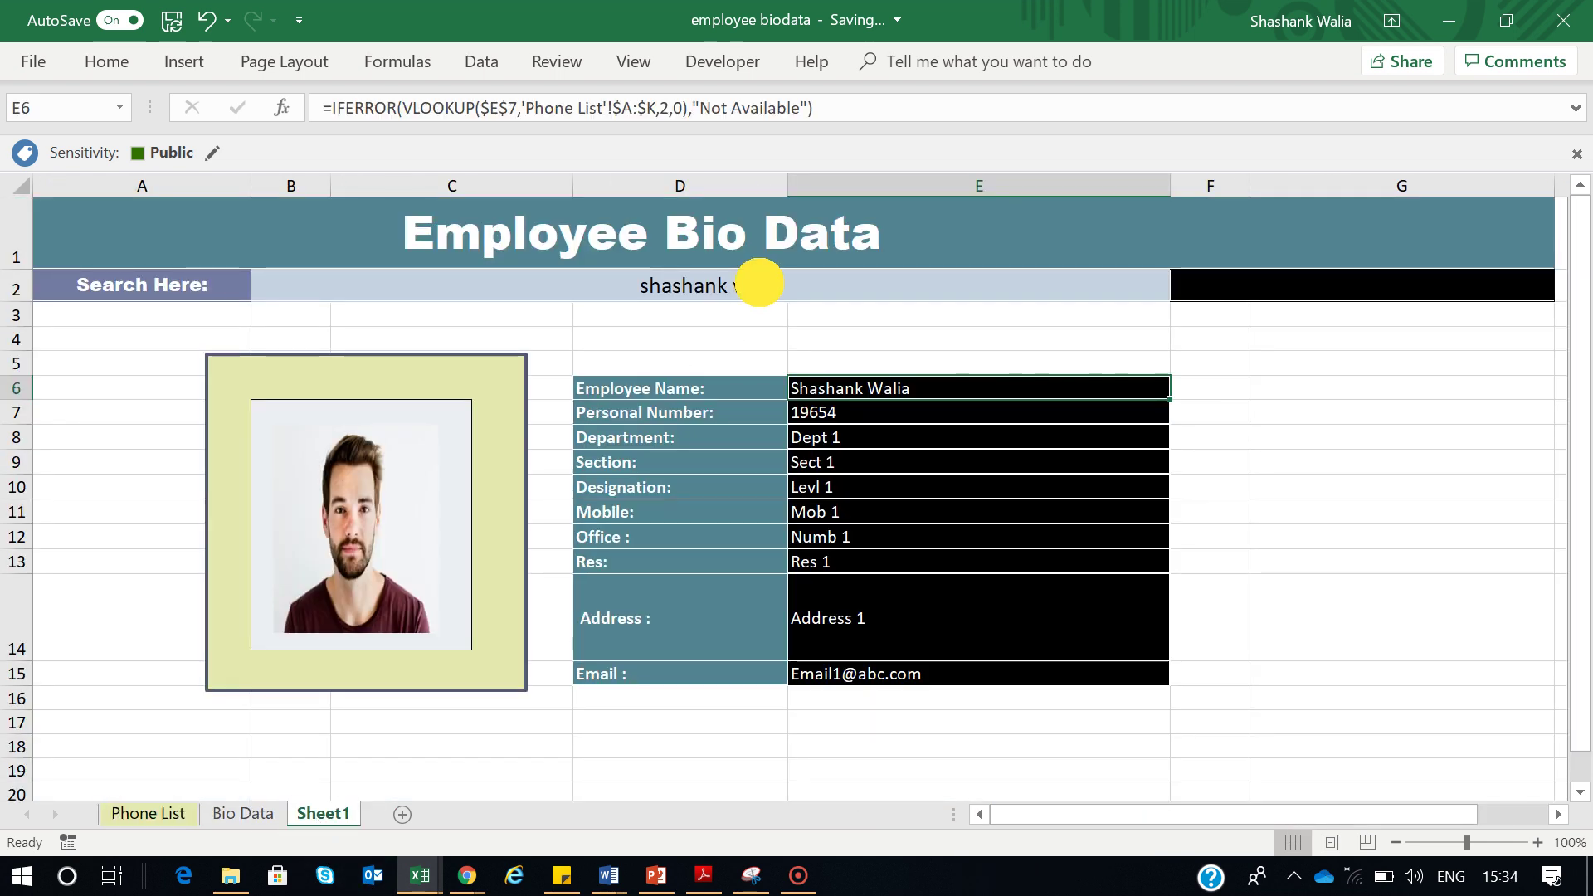
Replace the search entry with personal number 19655 to show Emp 2's details and photo.
left_click(756, 278)
double_click(762, 284)
key("Escape")
type("19655")
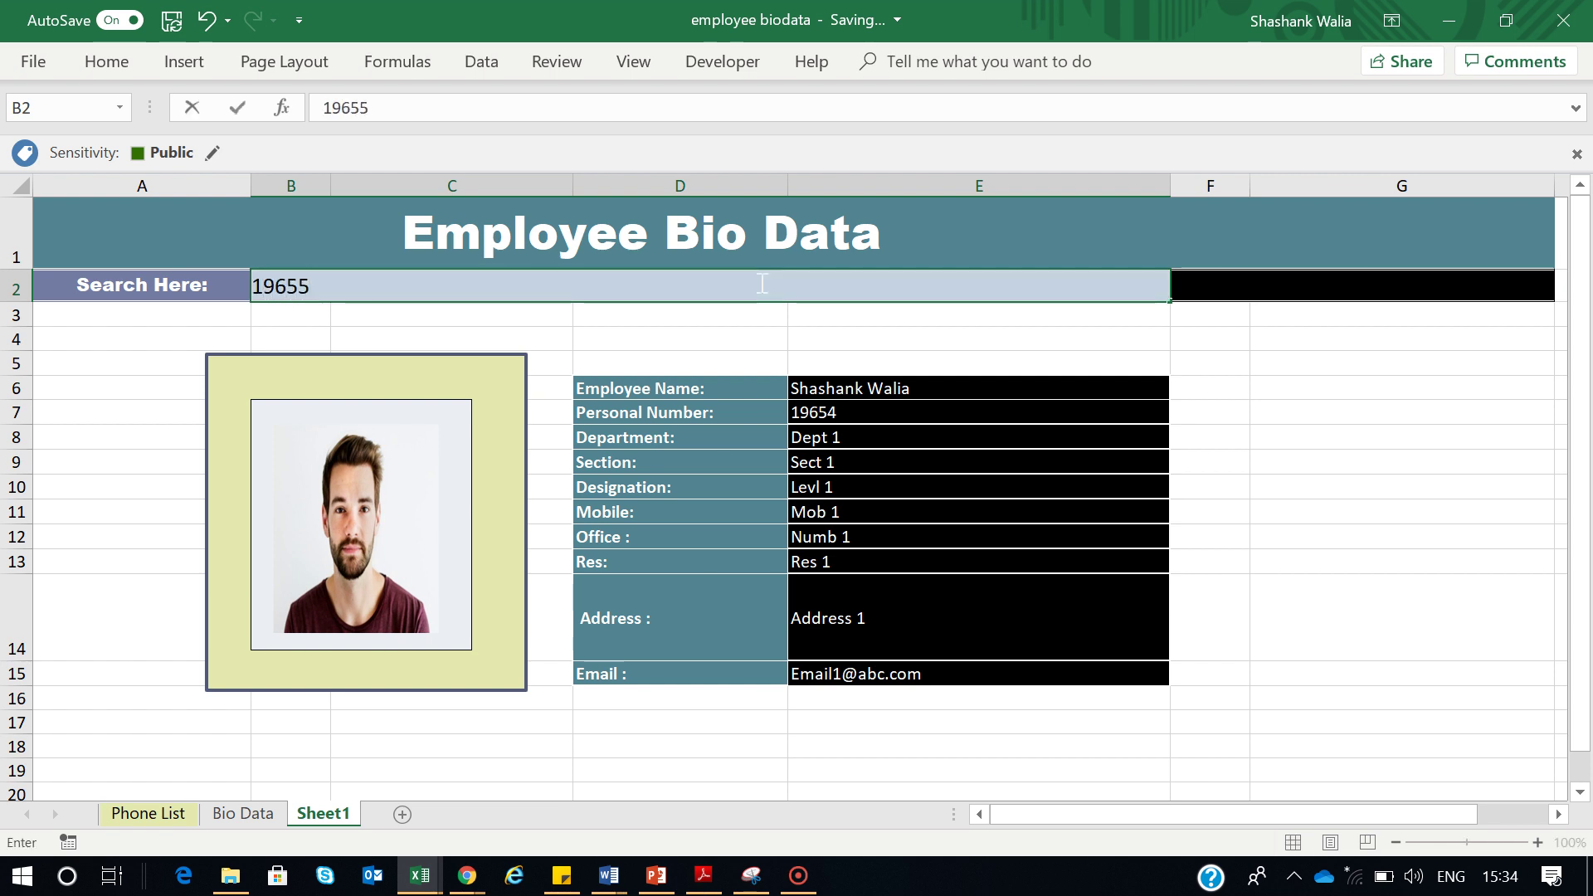
key("Return")
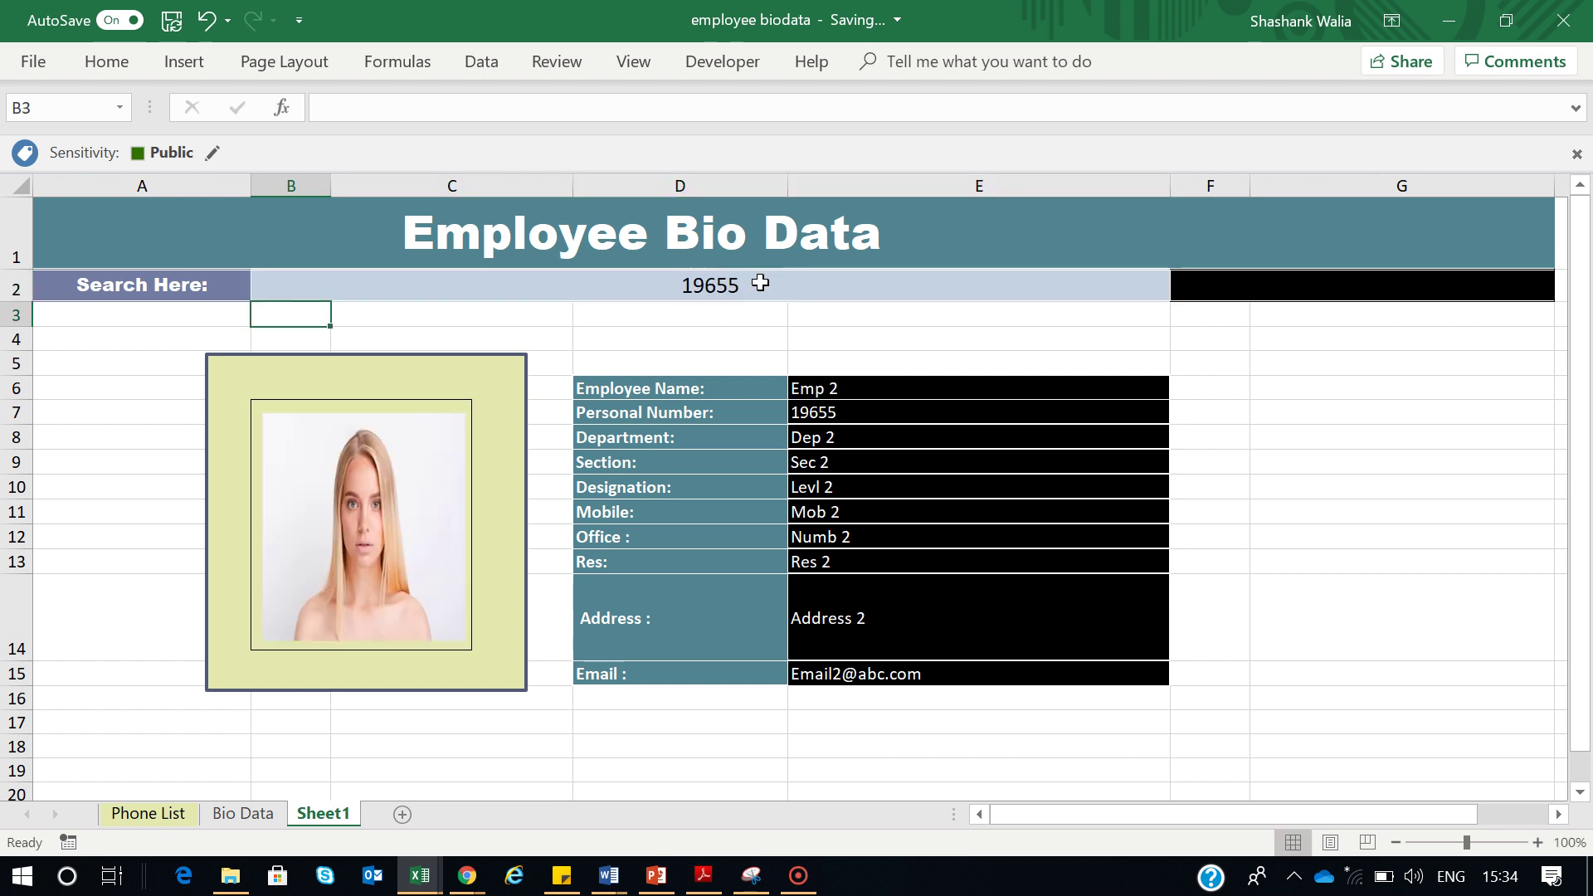
left_click(1263, 490)
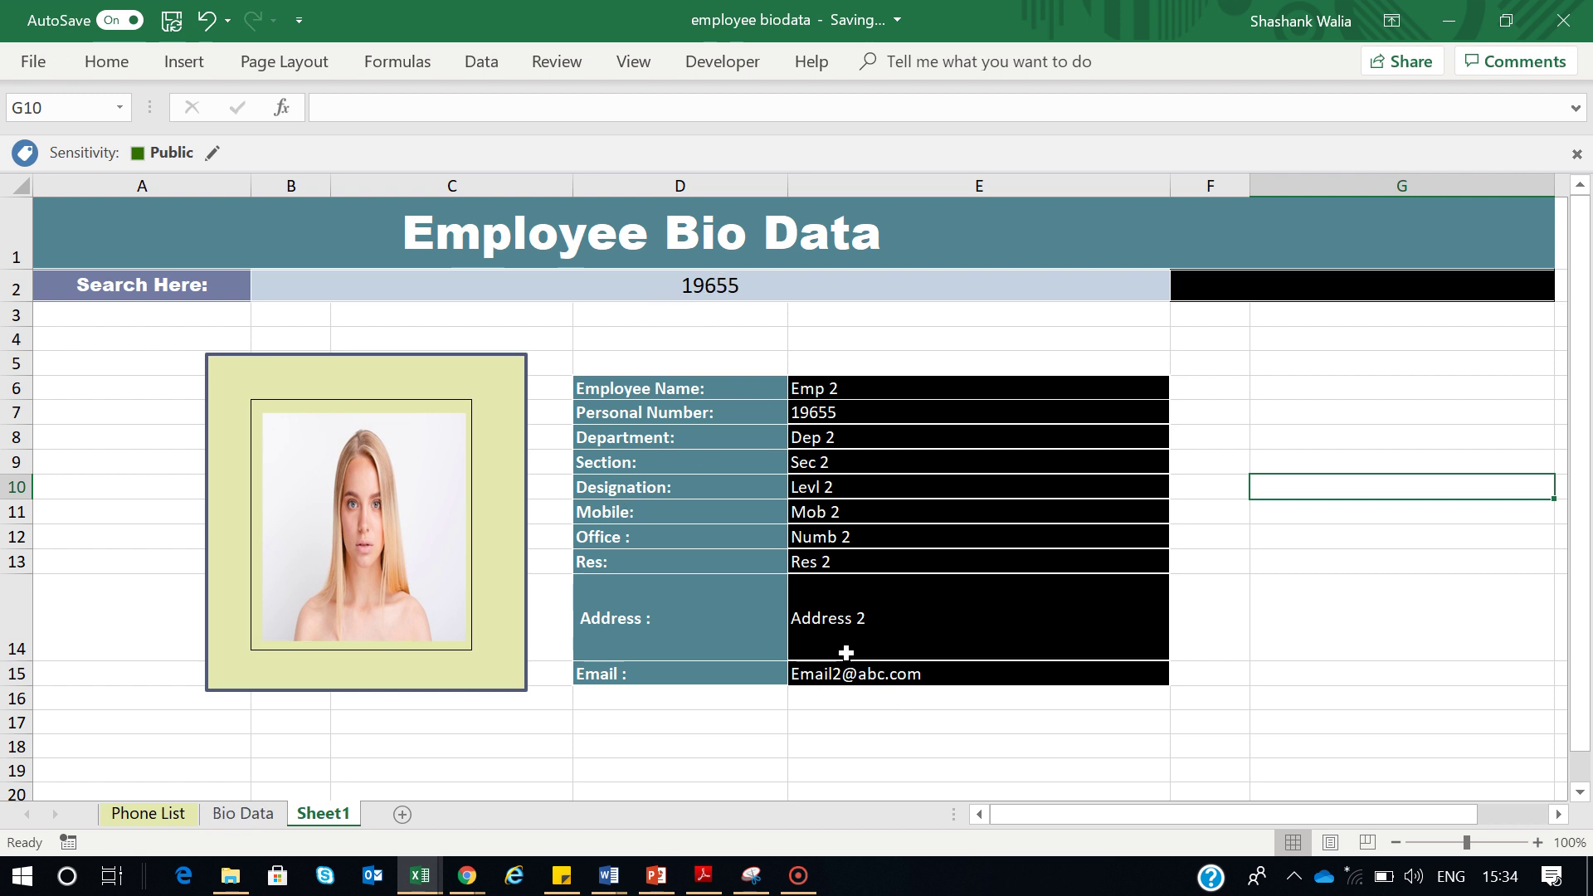
Delete Emp 2's work number in cell G3 on the Phone List sheet.
left_click(241, 814)
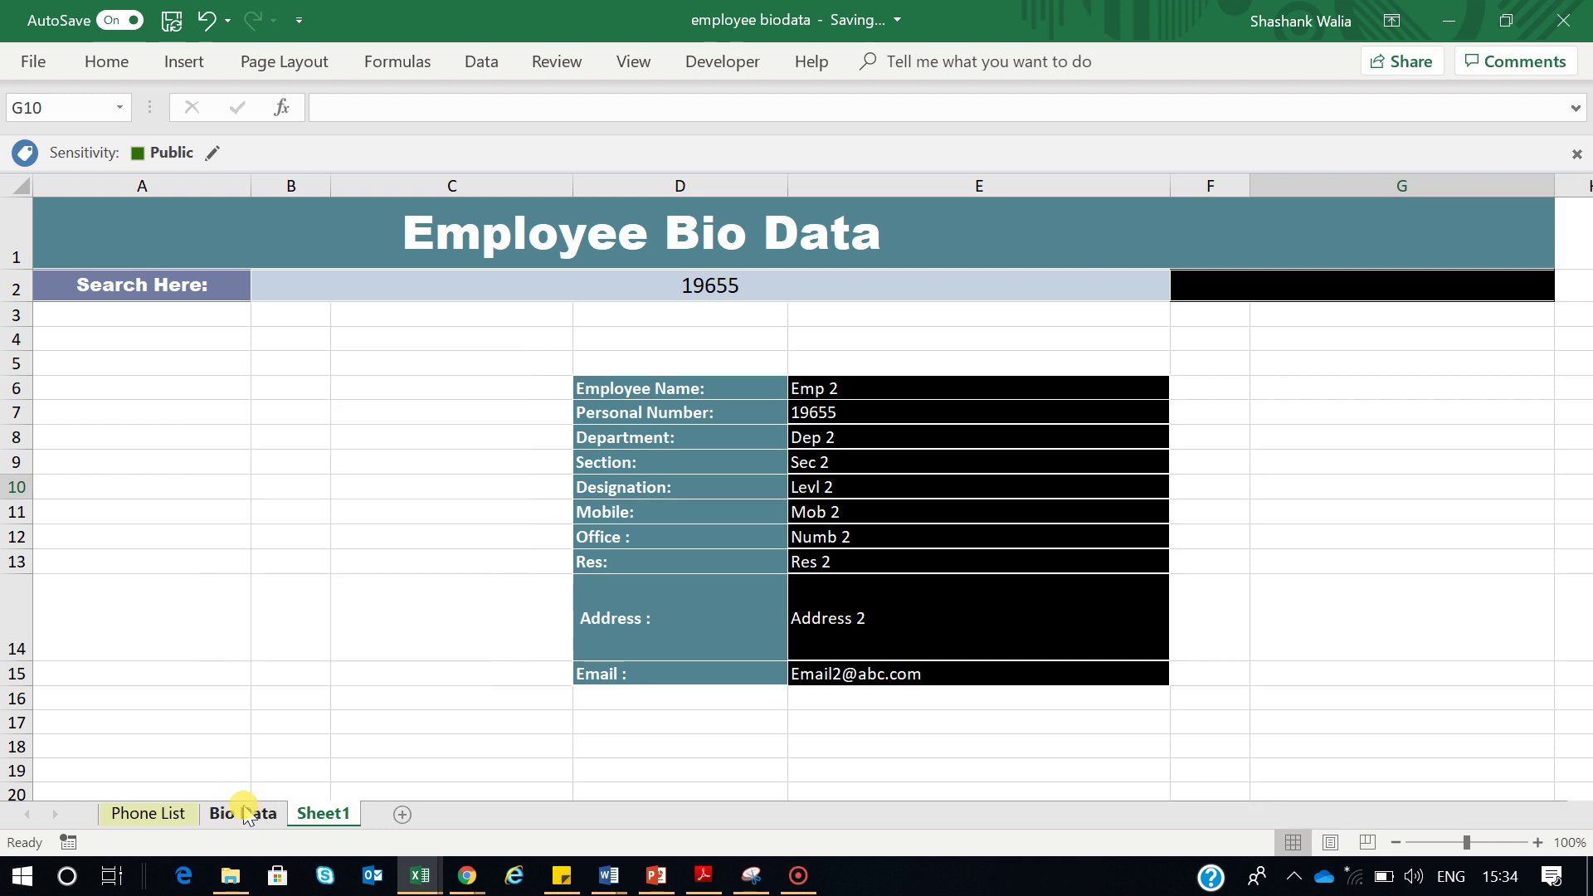
left_click(141, 814)
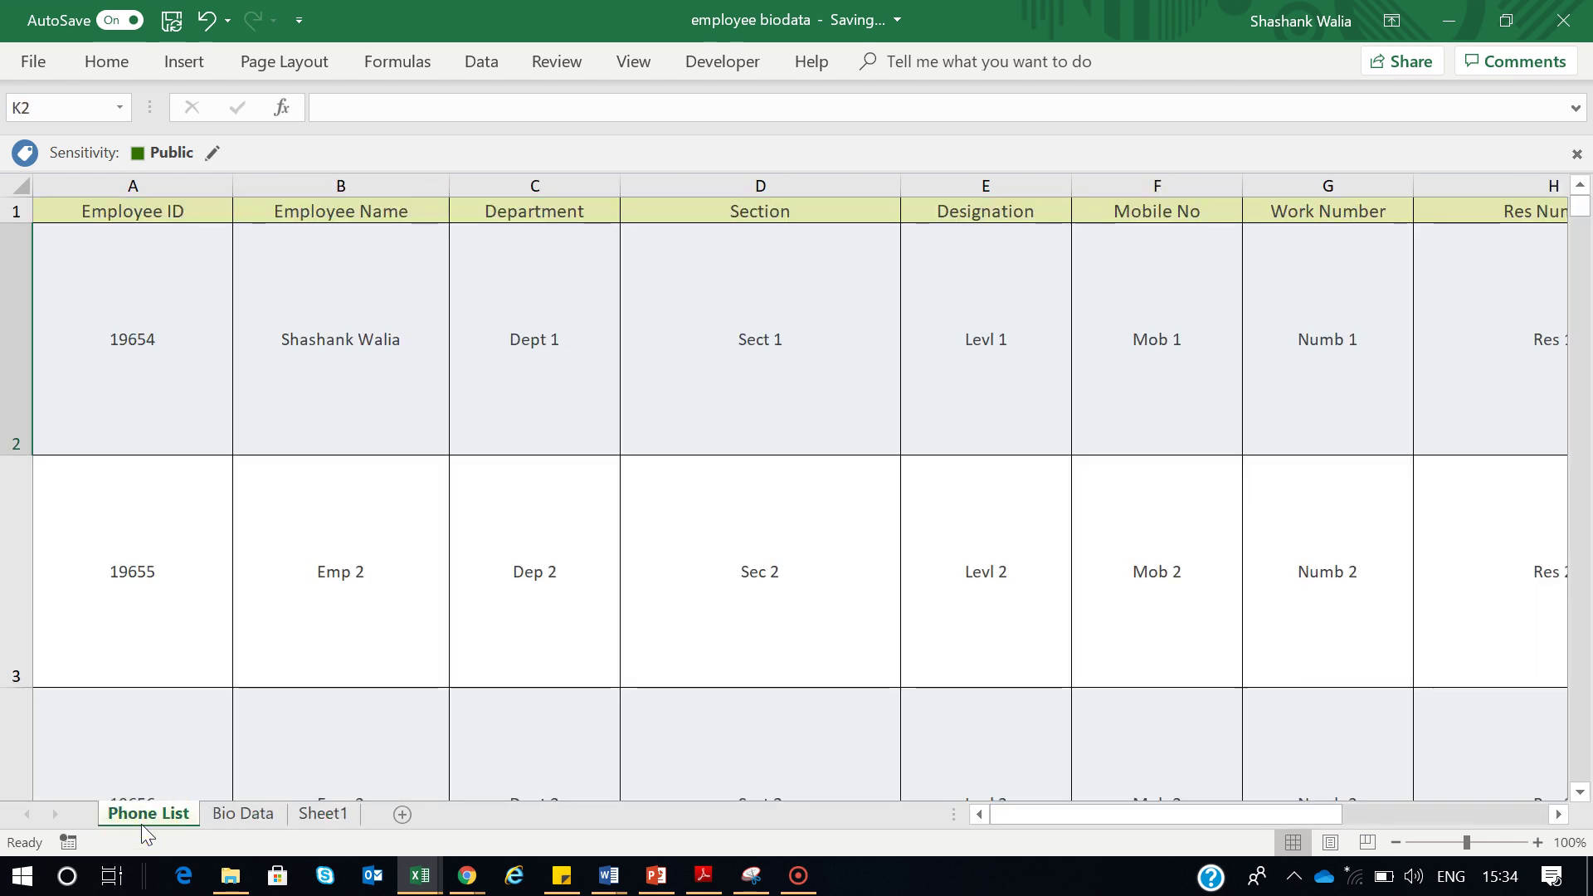
left_click(1319, 564)
left_click(1318, 564)
key("Delete")
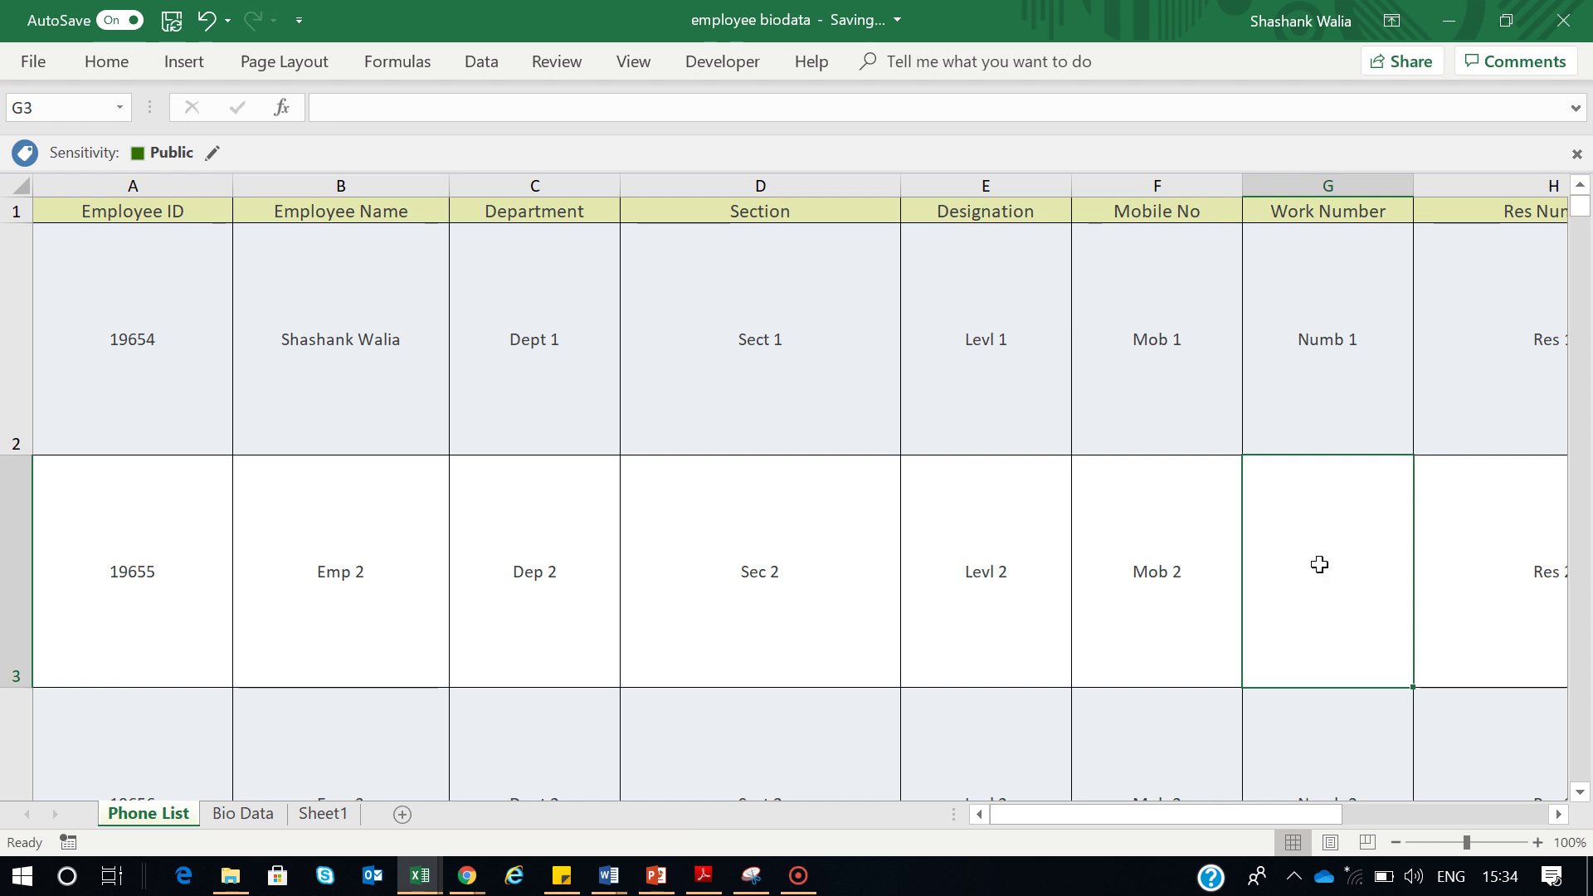
Check that Sheet1's Office field in E12 now shows 0, then switch to Bio Data.
left_click(323, 813)
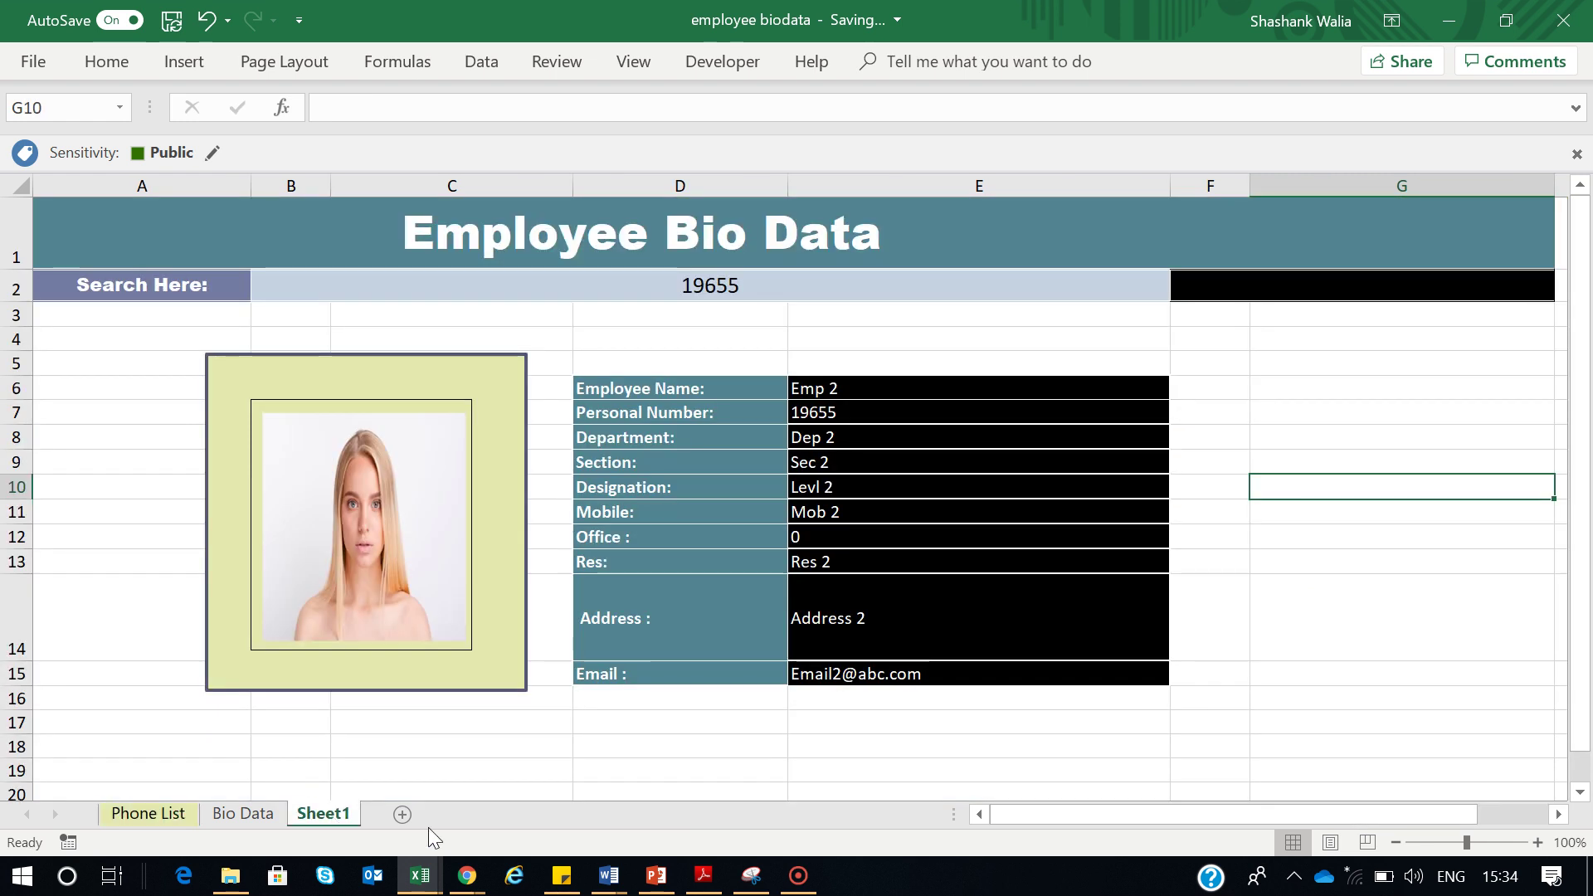
left_click(791, 543)
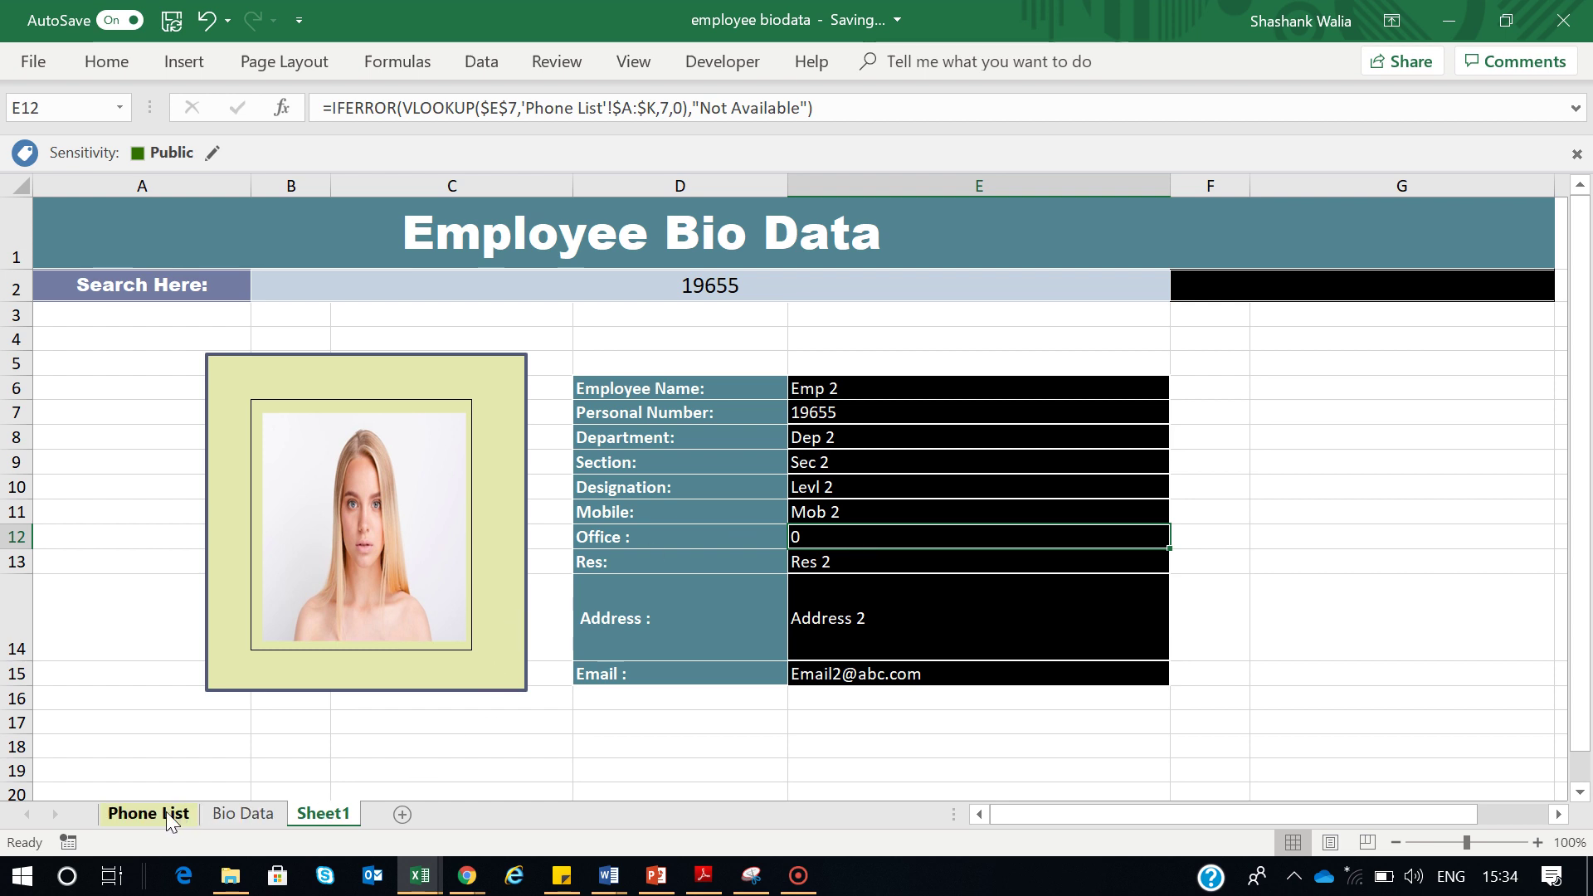
left_click(242, 813)
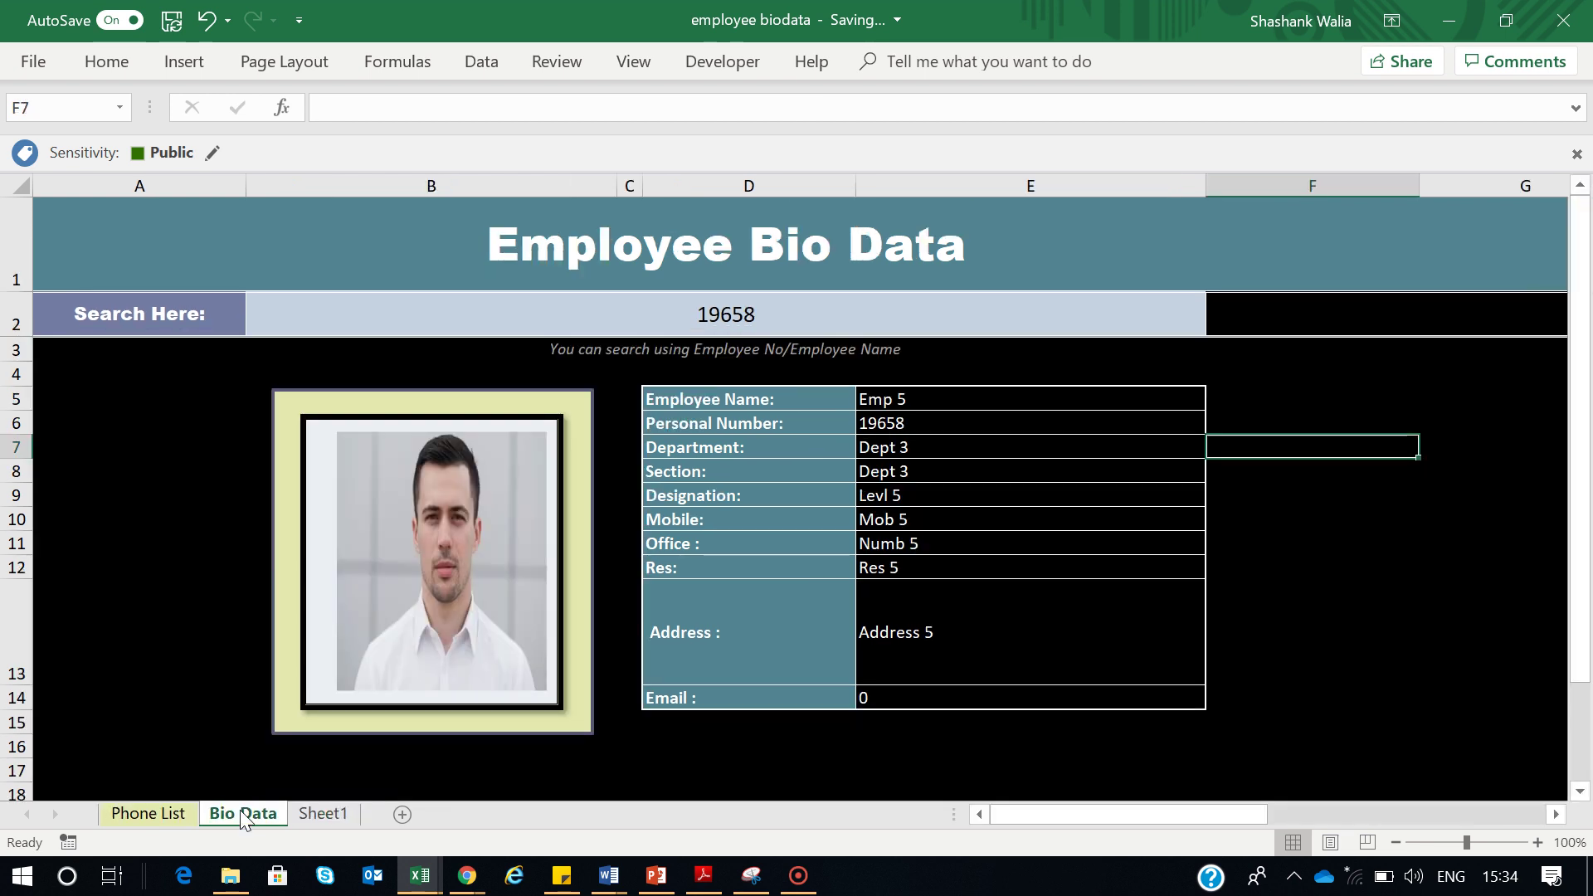
Review the Bio Data form's Office, Mobile, Designation, Res and Section formulas.
left_click(943, 548)
left_click(917, 519)
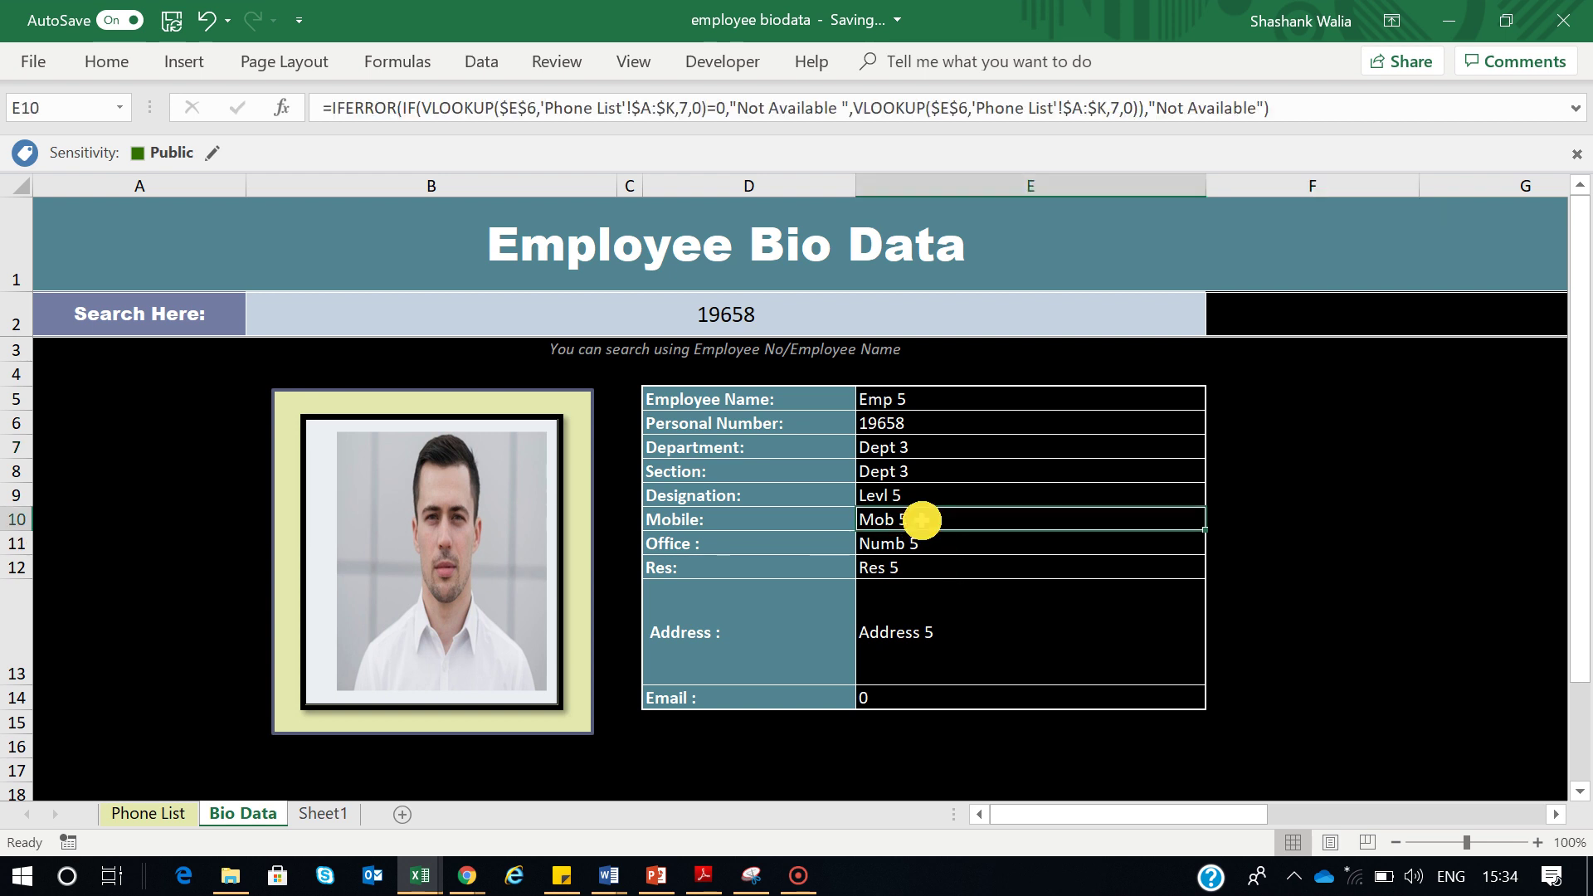
left_click(918, 494)
left_click(923, 571)
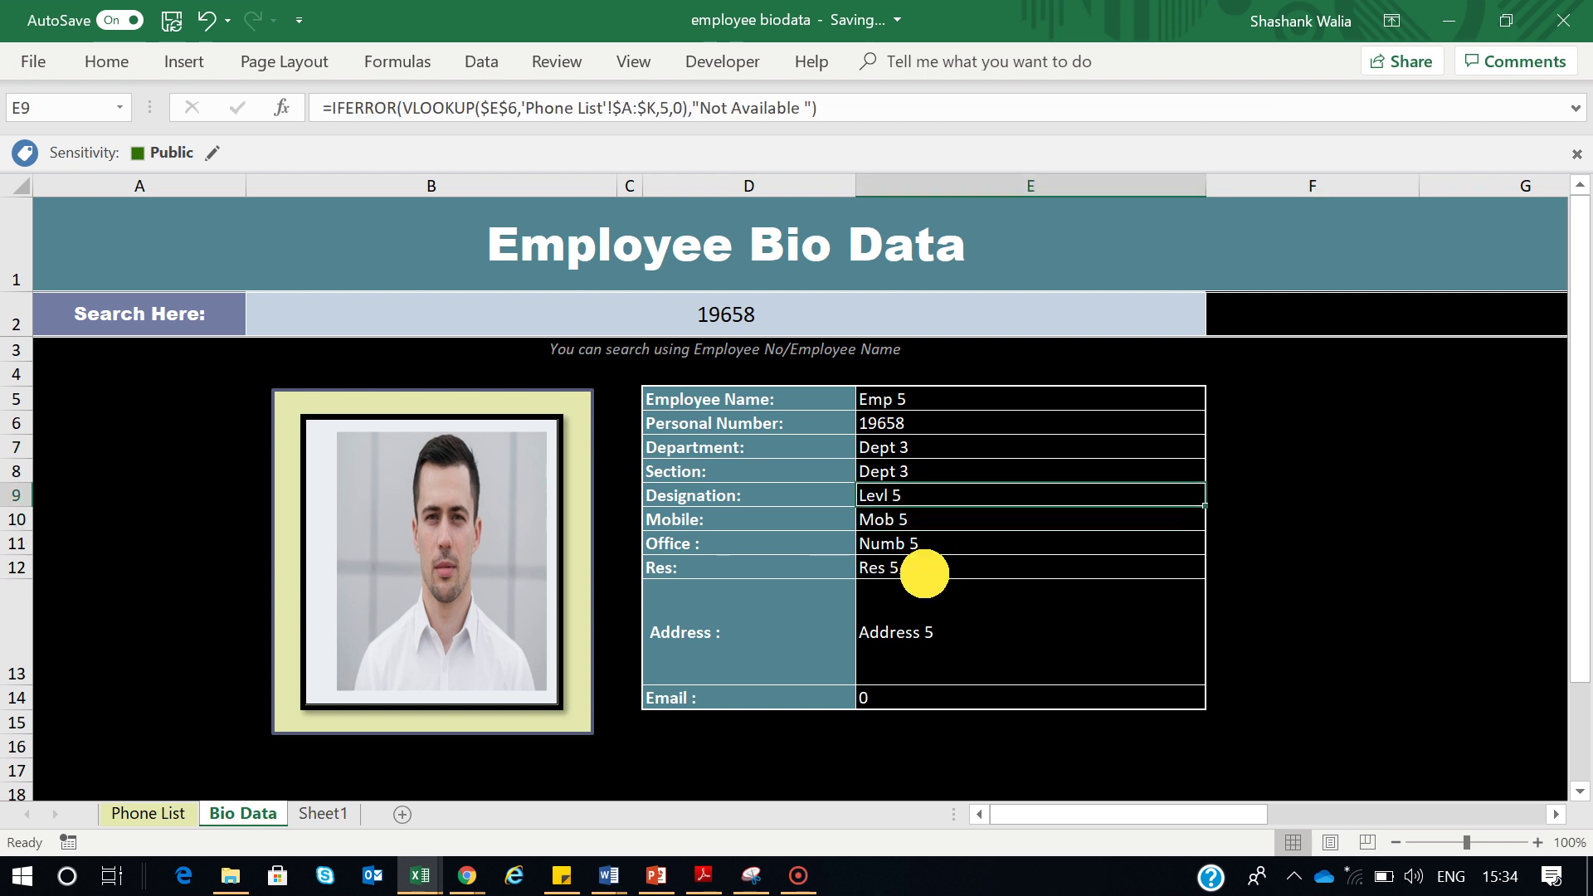
left_click(914, 504)
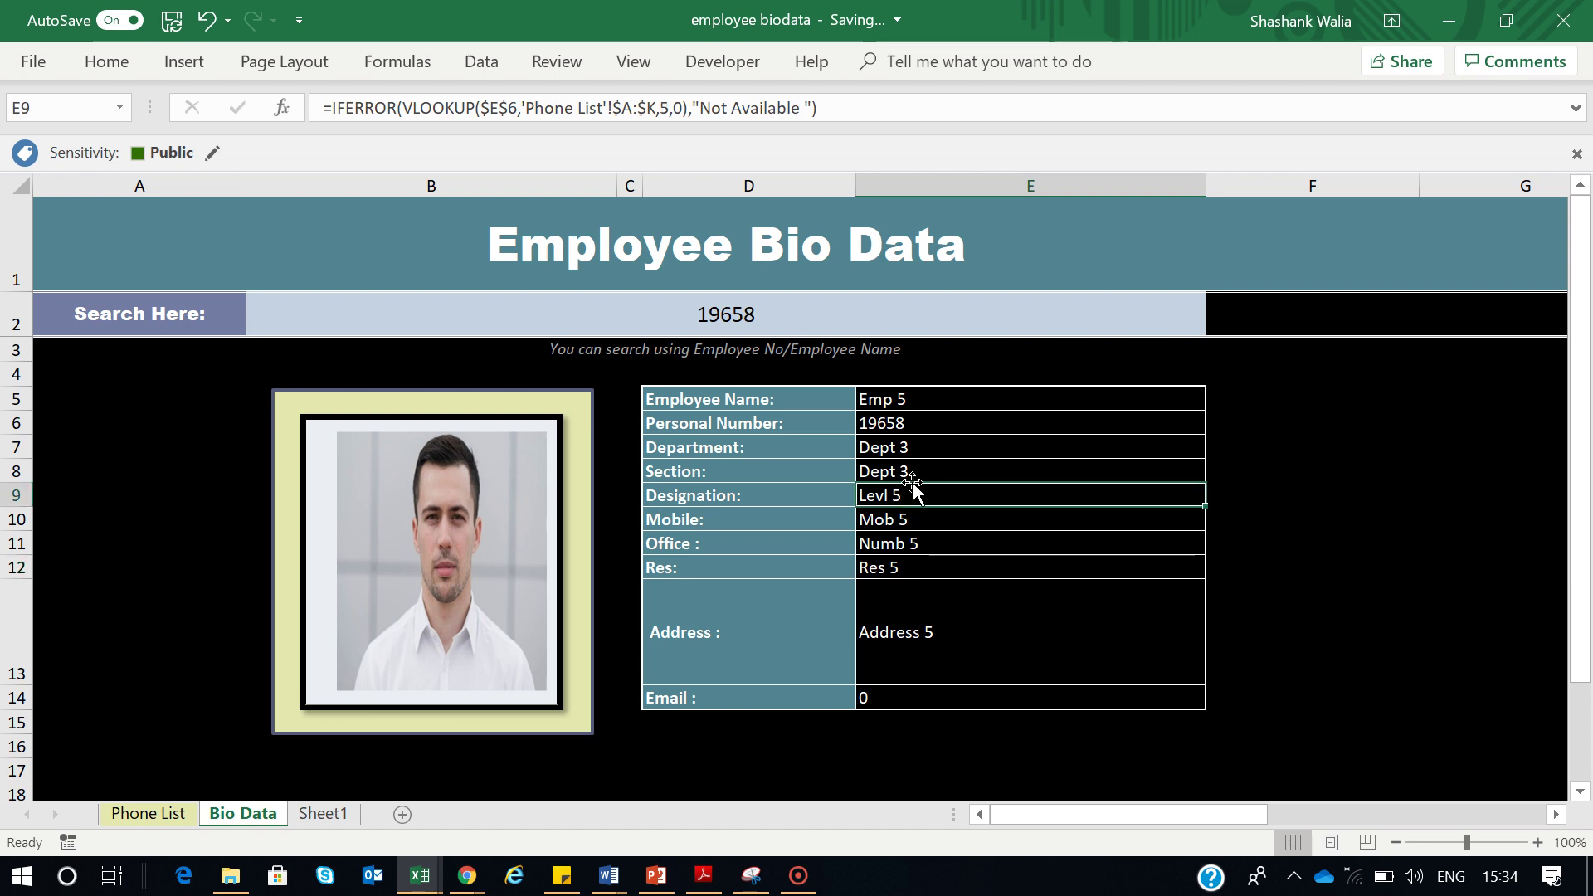
left_click(908, 471)
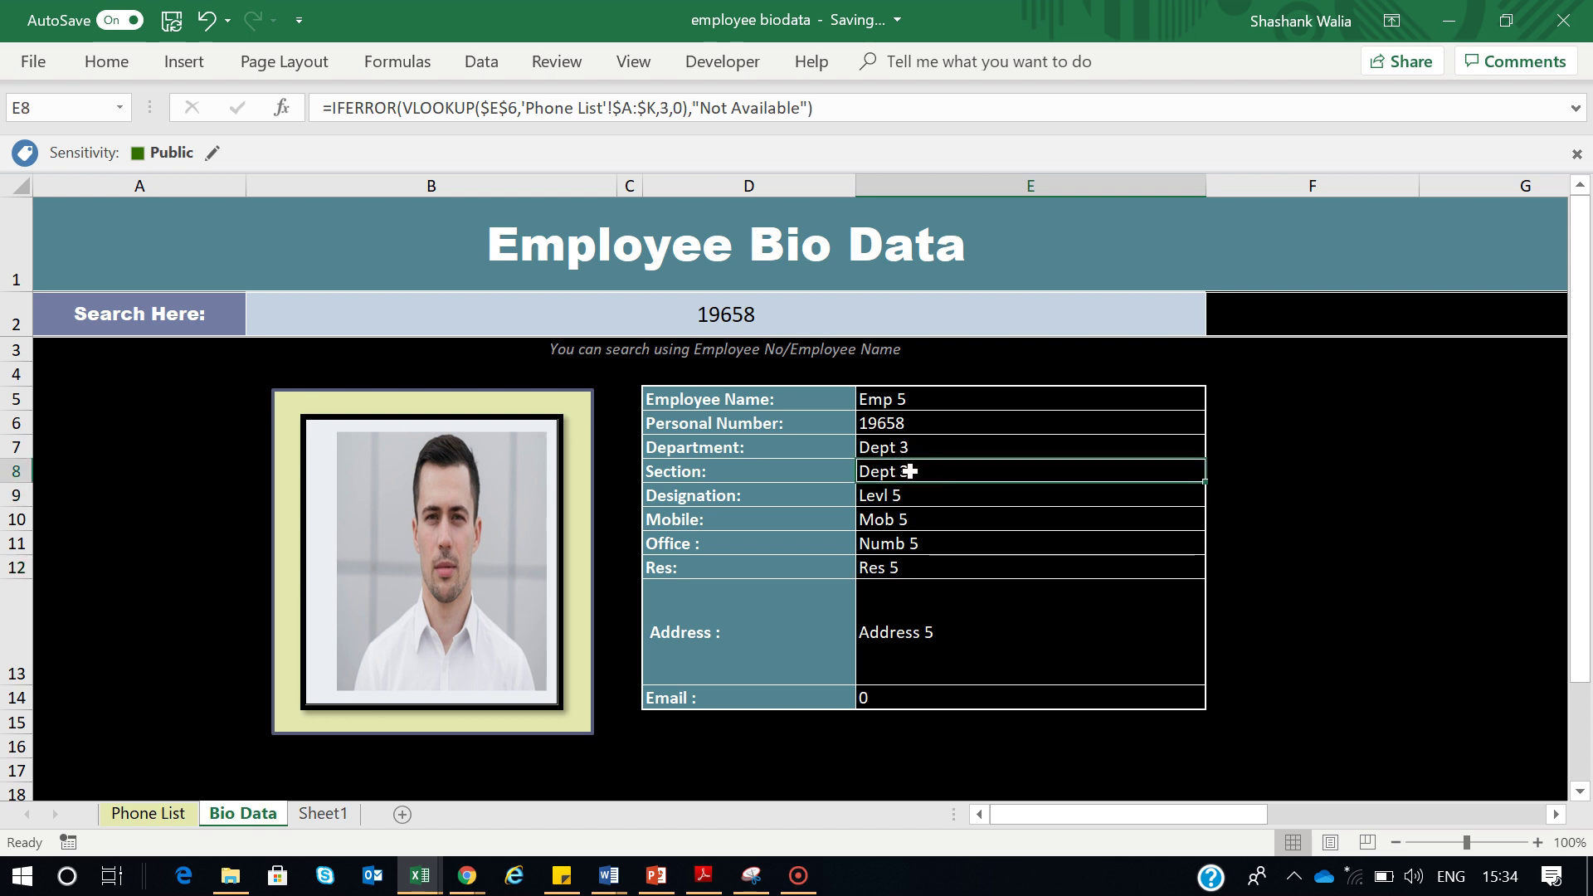
left_click(908, 519)
left_click(911, 545)
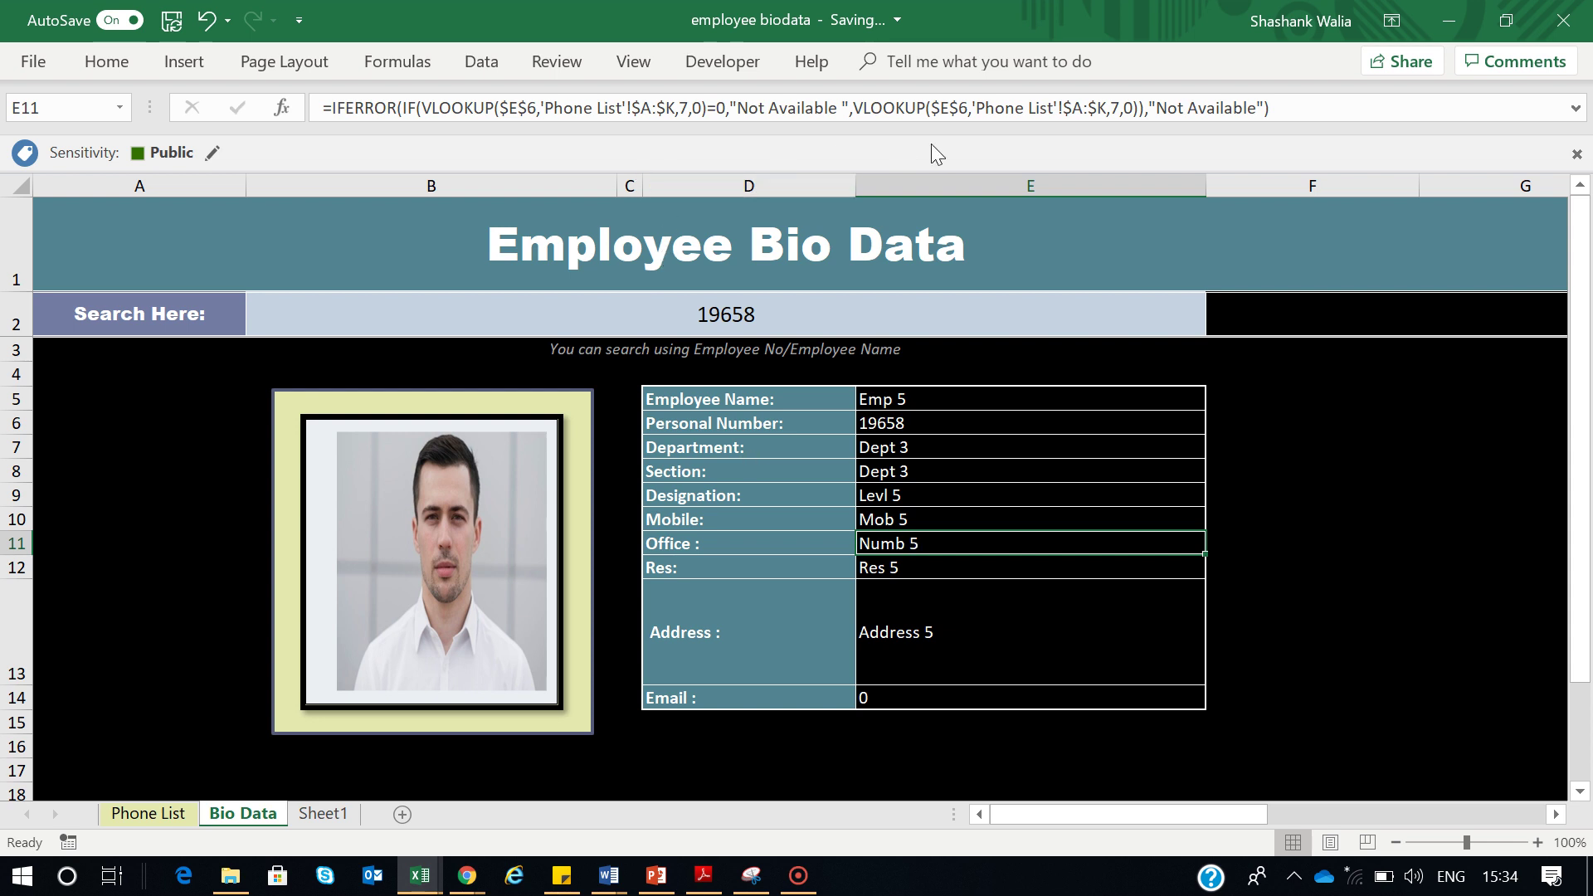
Copy the Bio Data Office formula containing the 'Not Available' blank check.
left_click(670, 112)
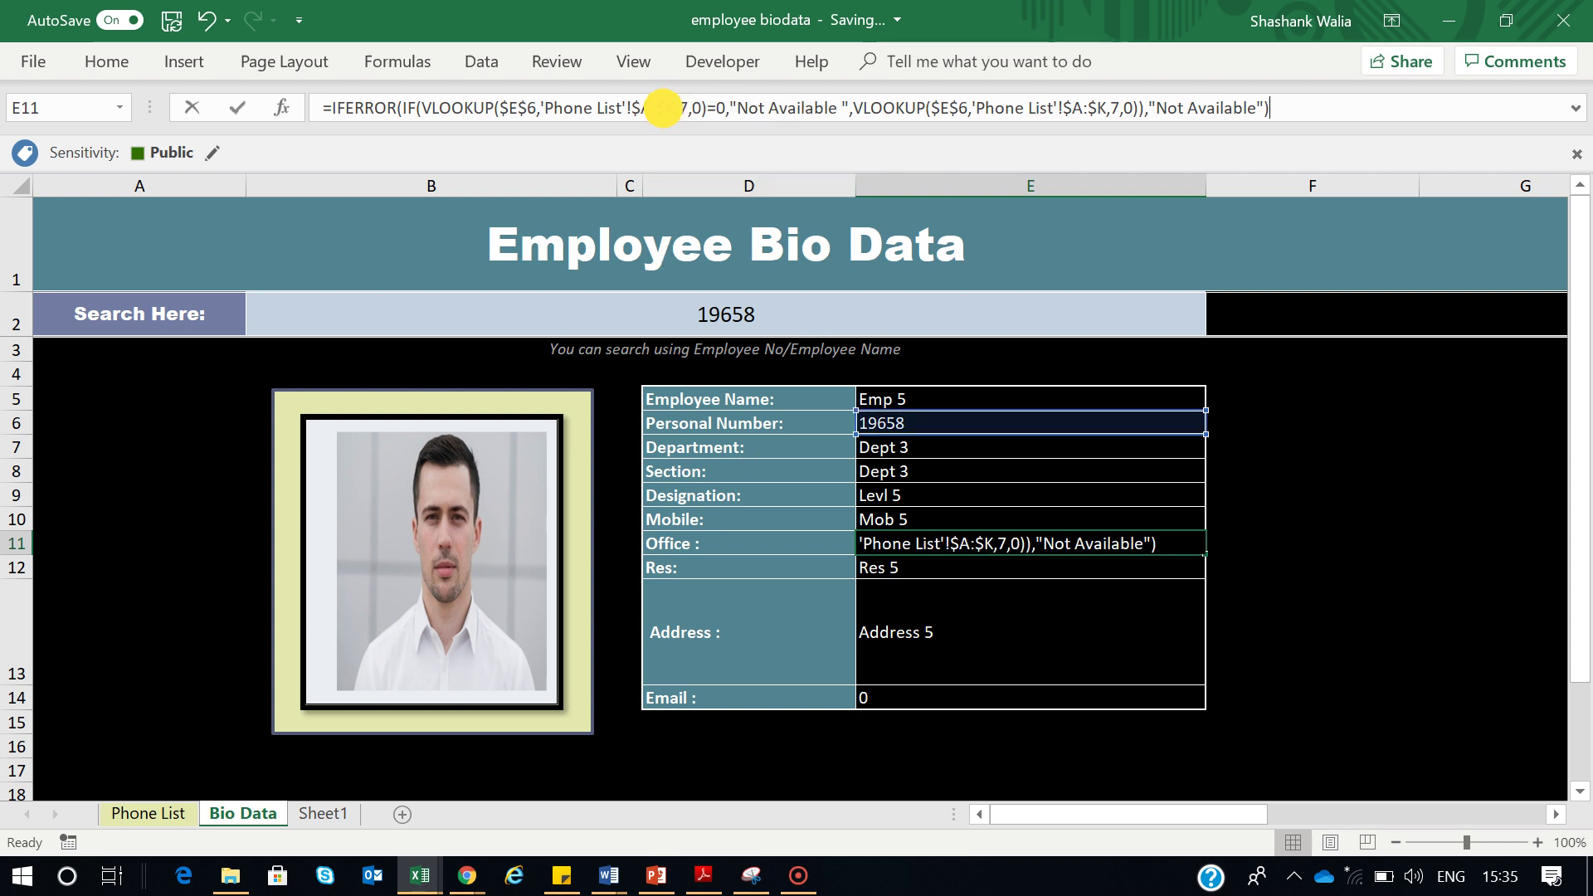
key("ctrl+a")
key("ctrl+c")
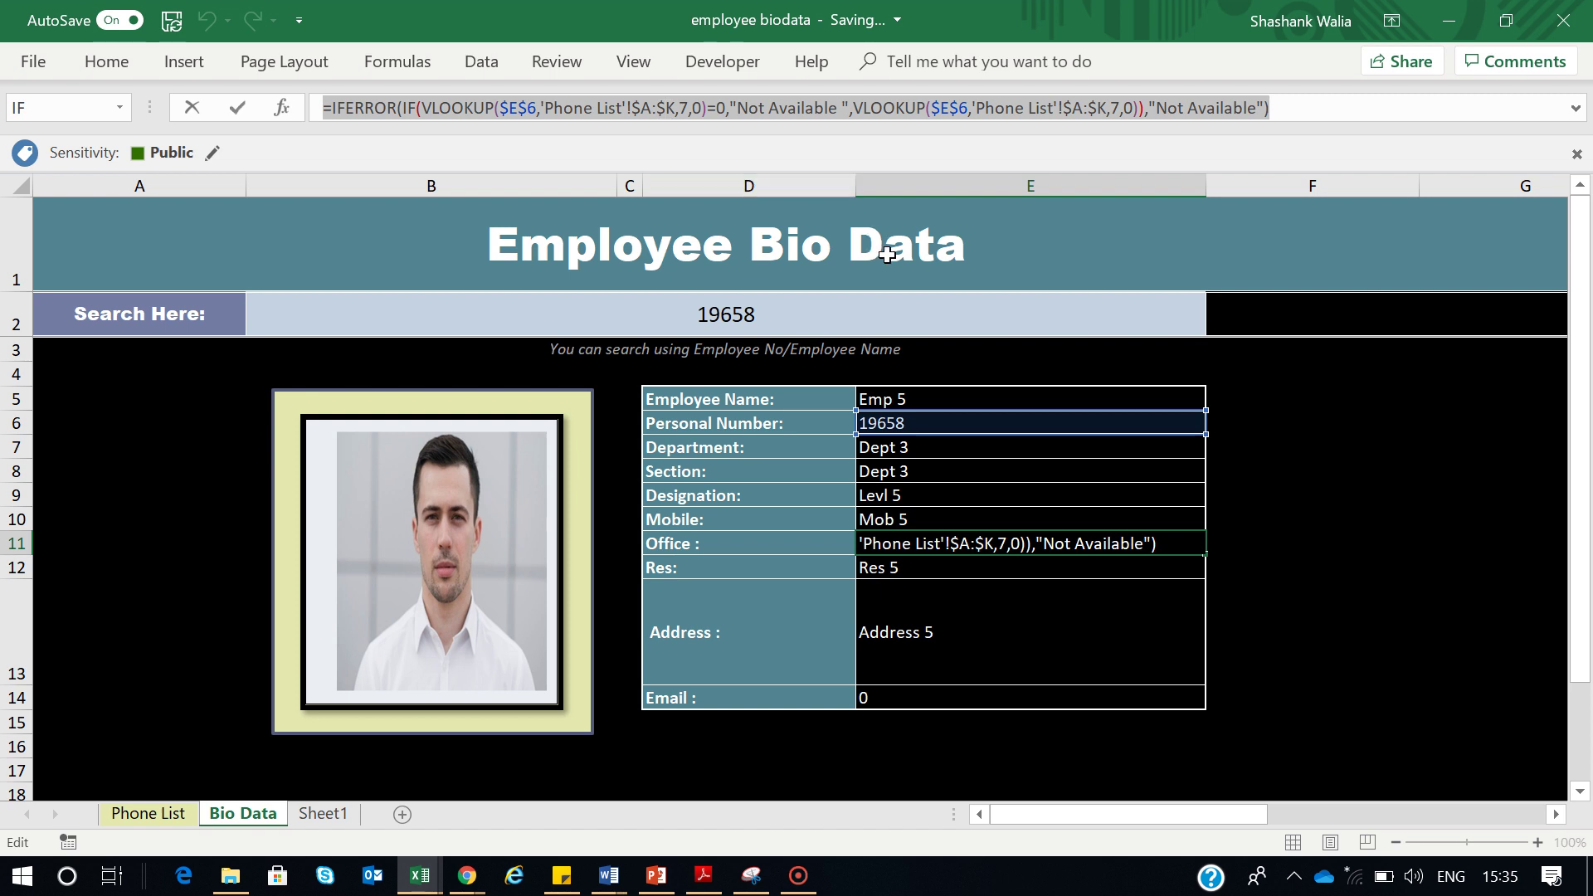
key("Escape")
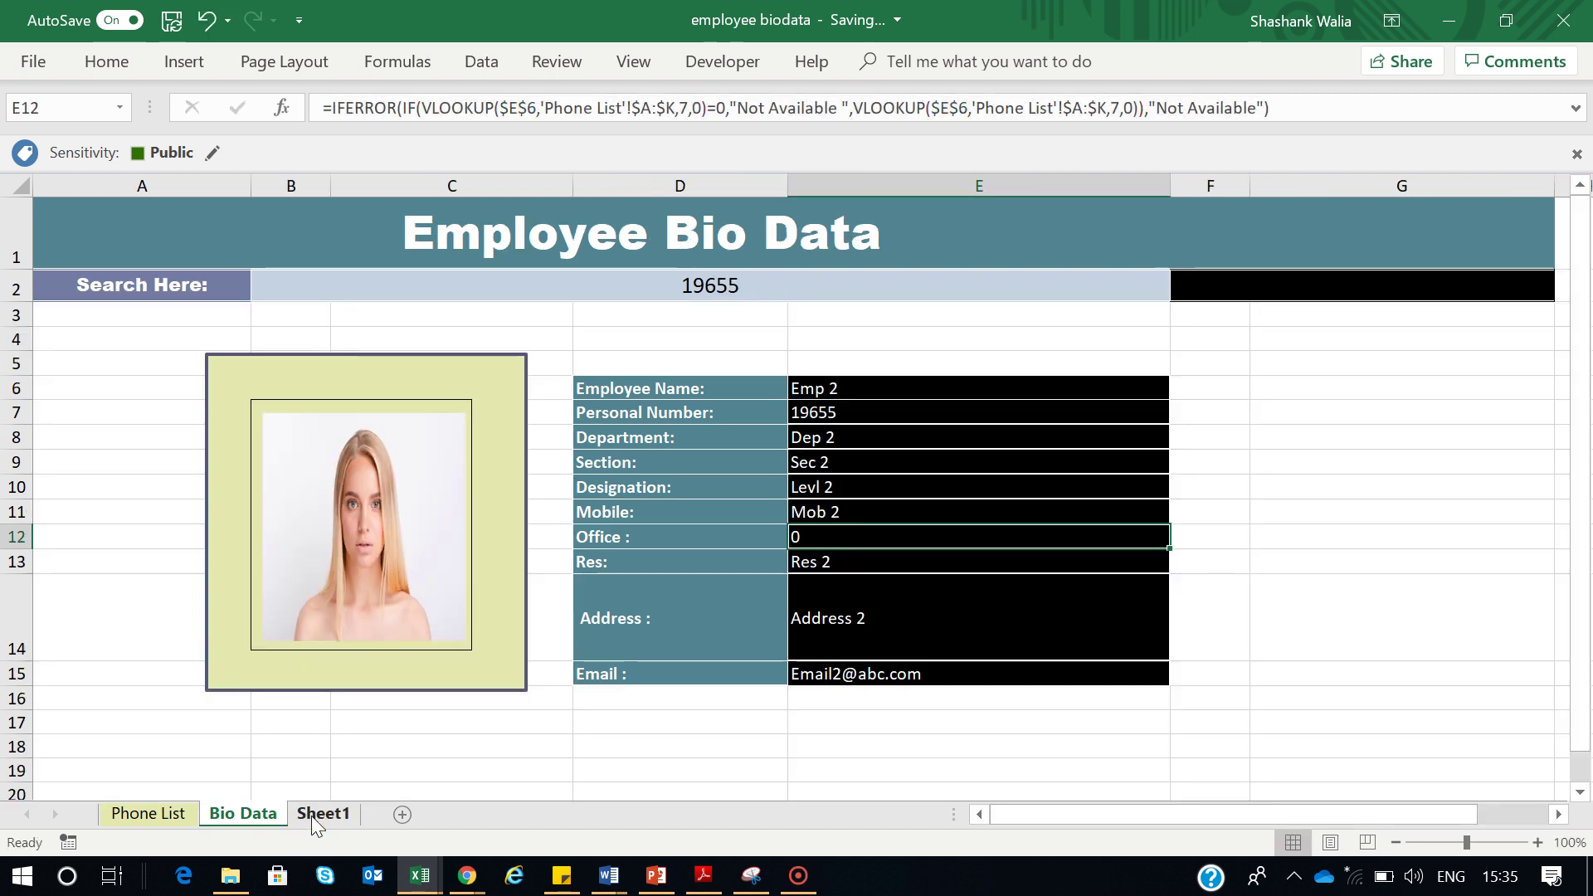
Paste the blank-checking formula over Sheet1's E12 Office formula and review its IFERROR and IF arguments.
left_click(311, 815)
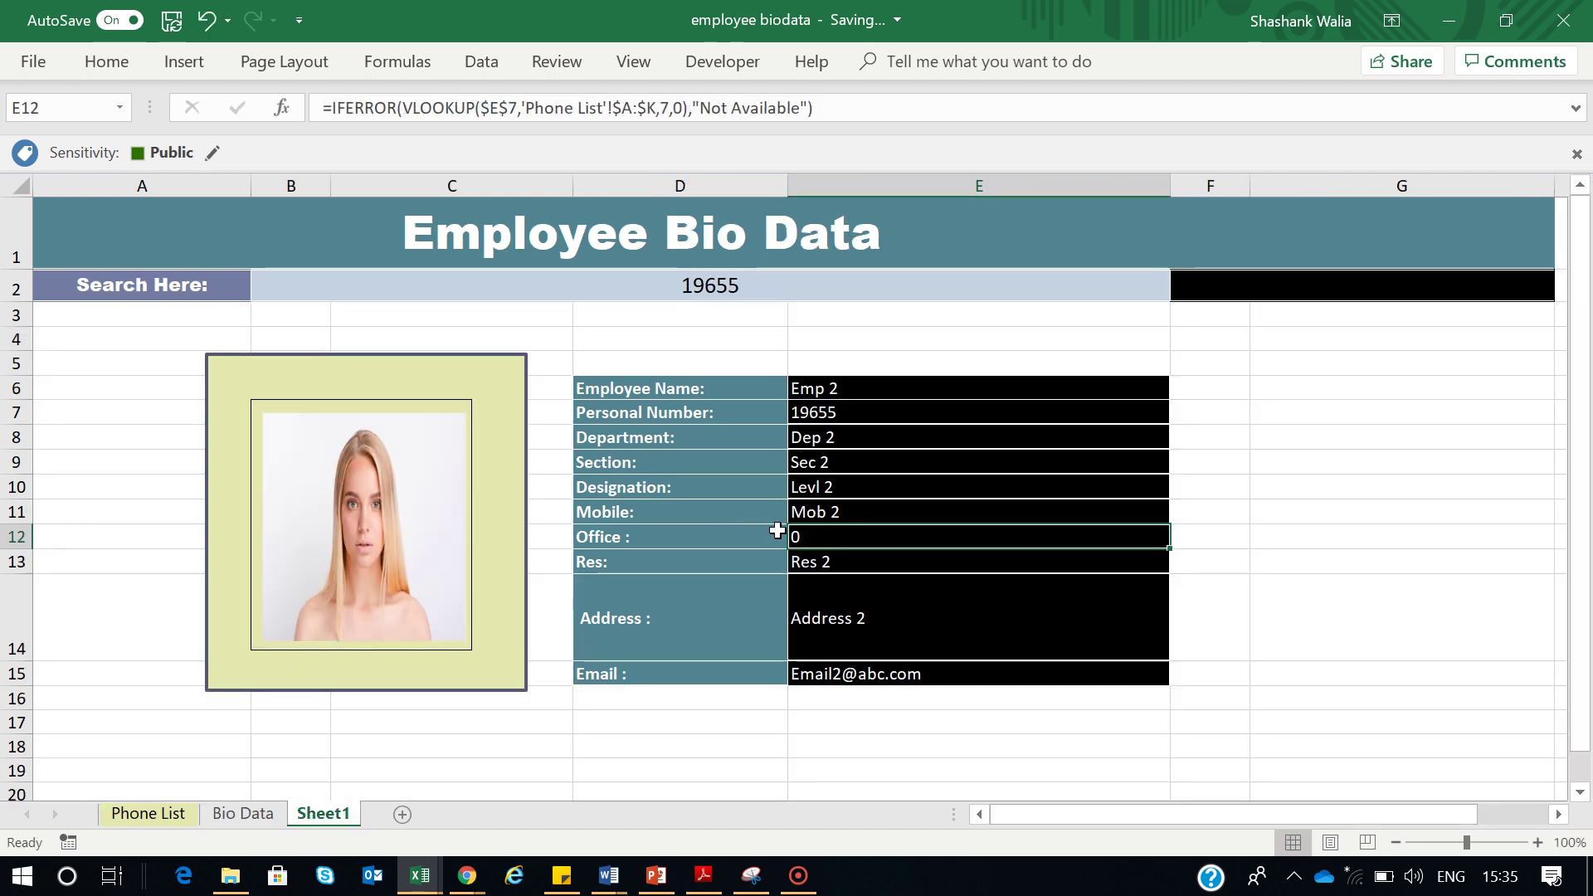
double_click(814, 540)
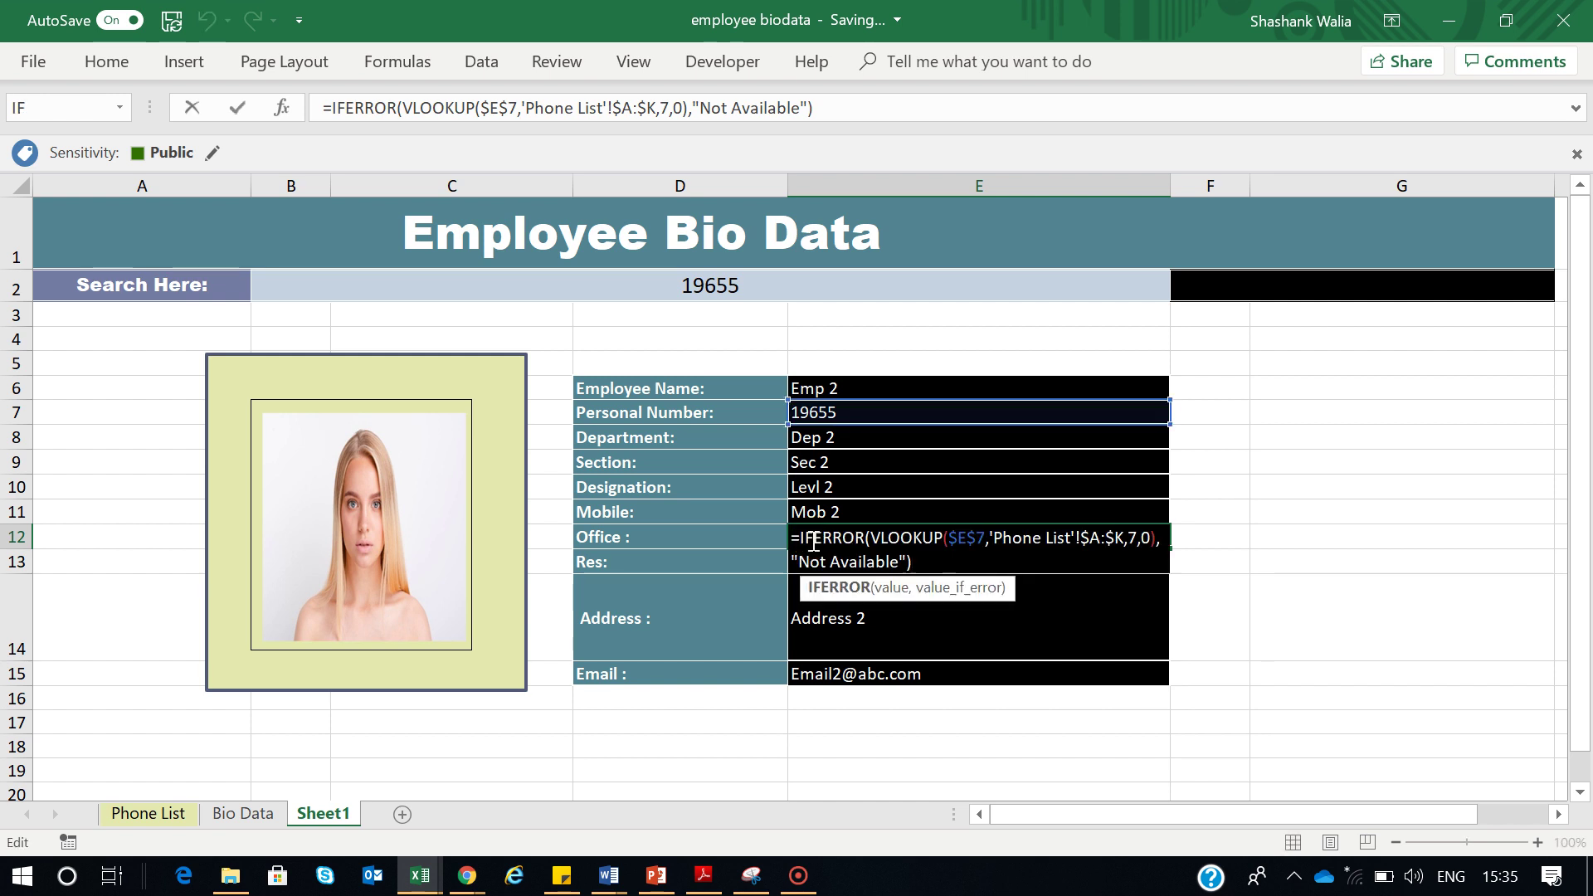
left_click_drag(813, 108, 290, 122)
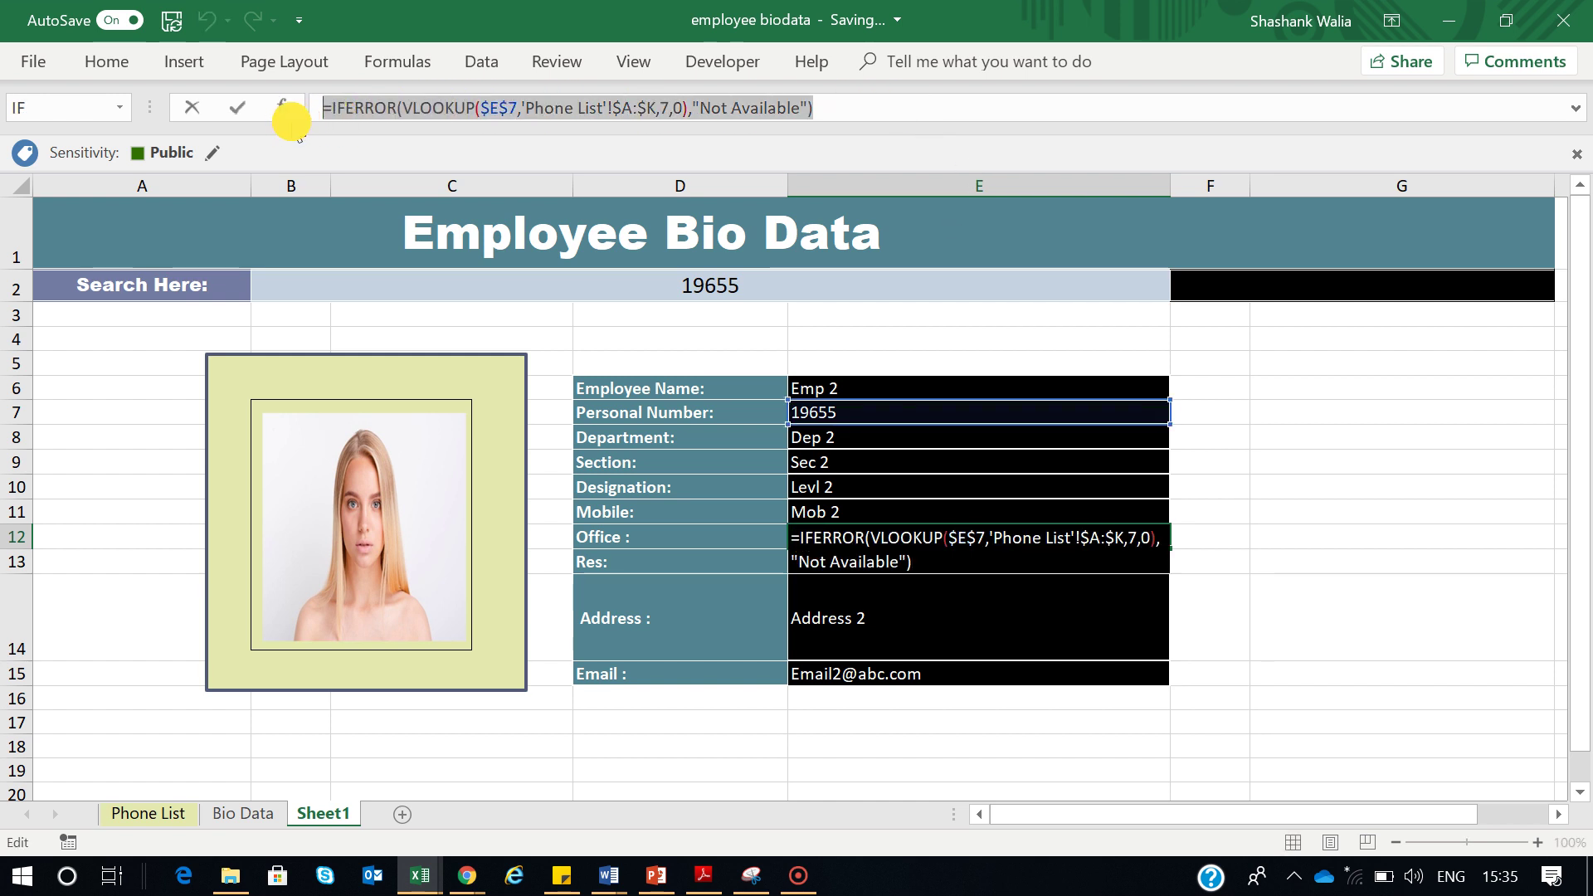
key("ctrl+v")
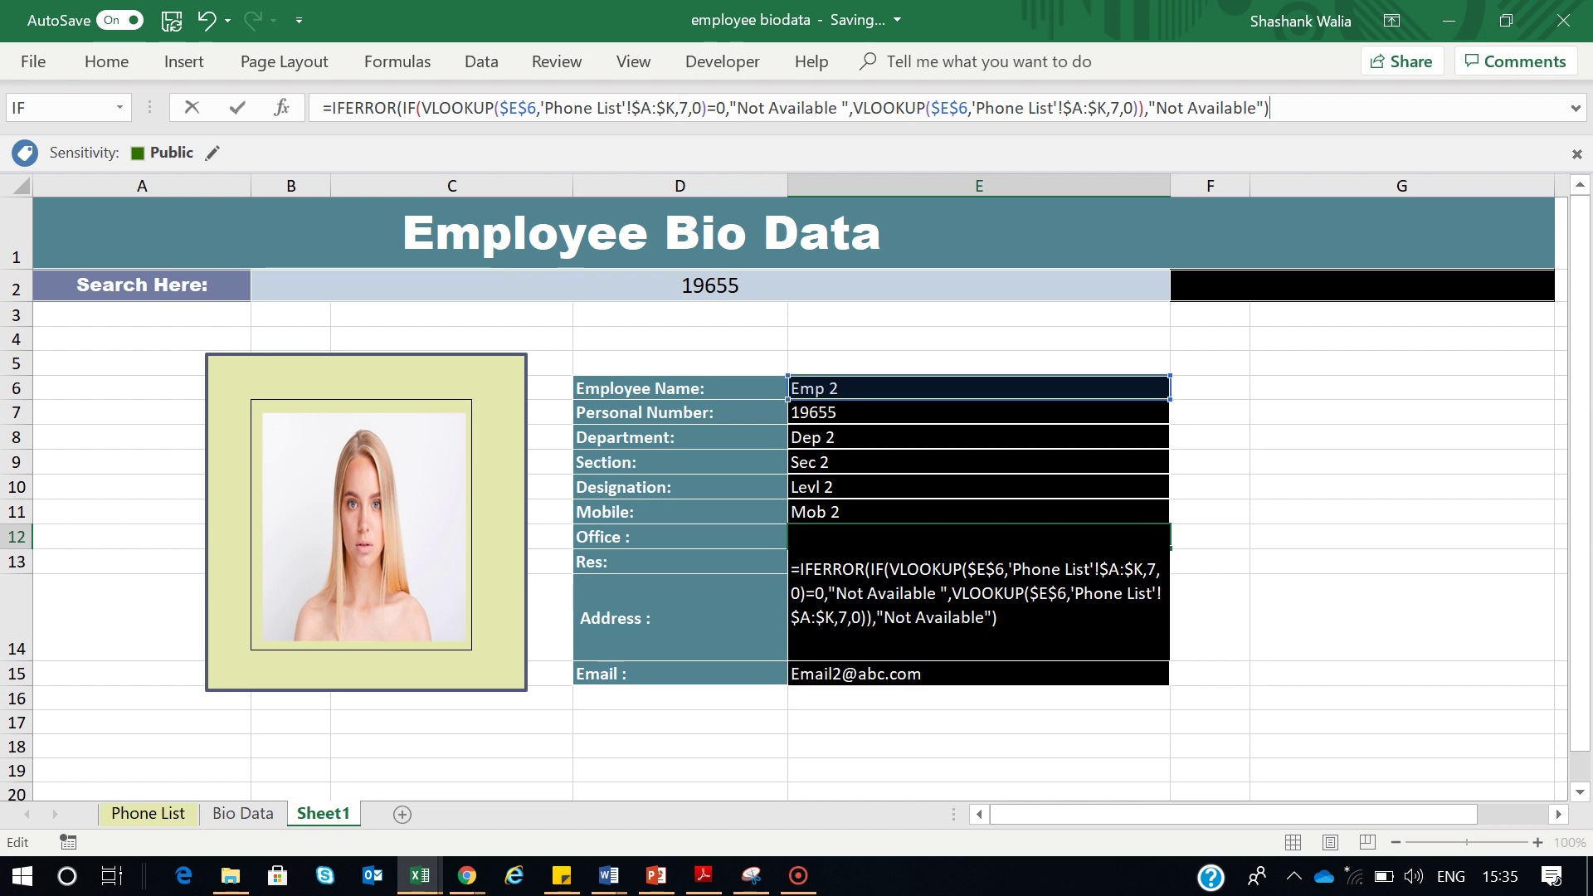
left_click(399, 107)
left_click(403, 148)
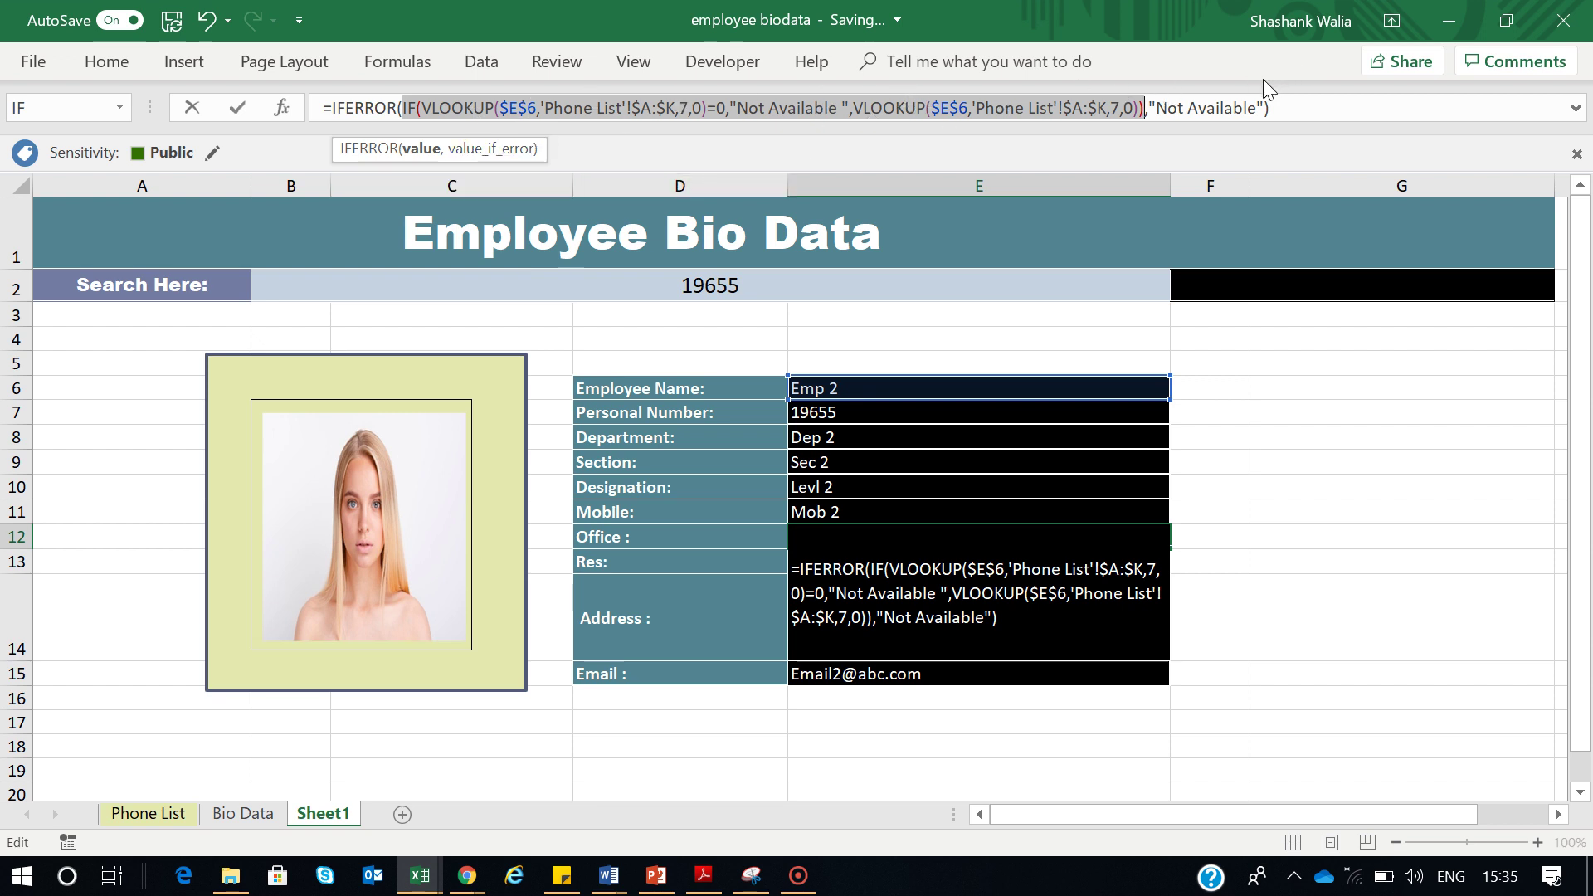
left_click(411, 108)
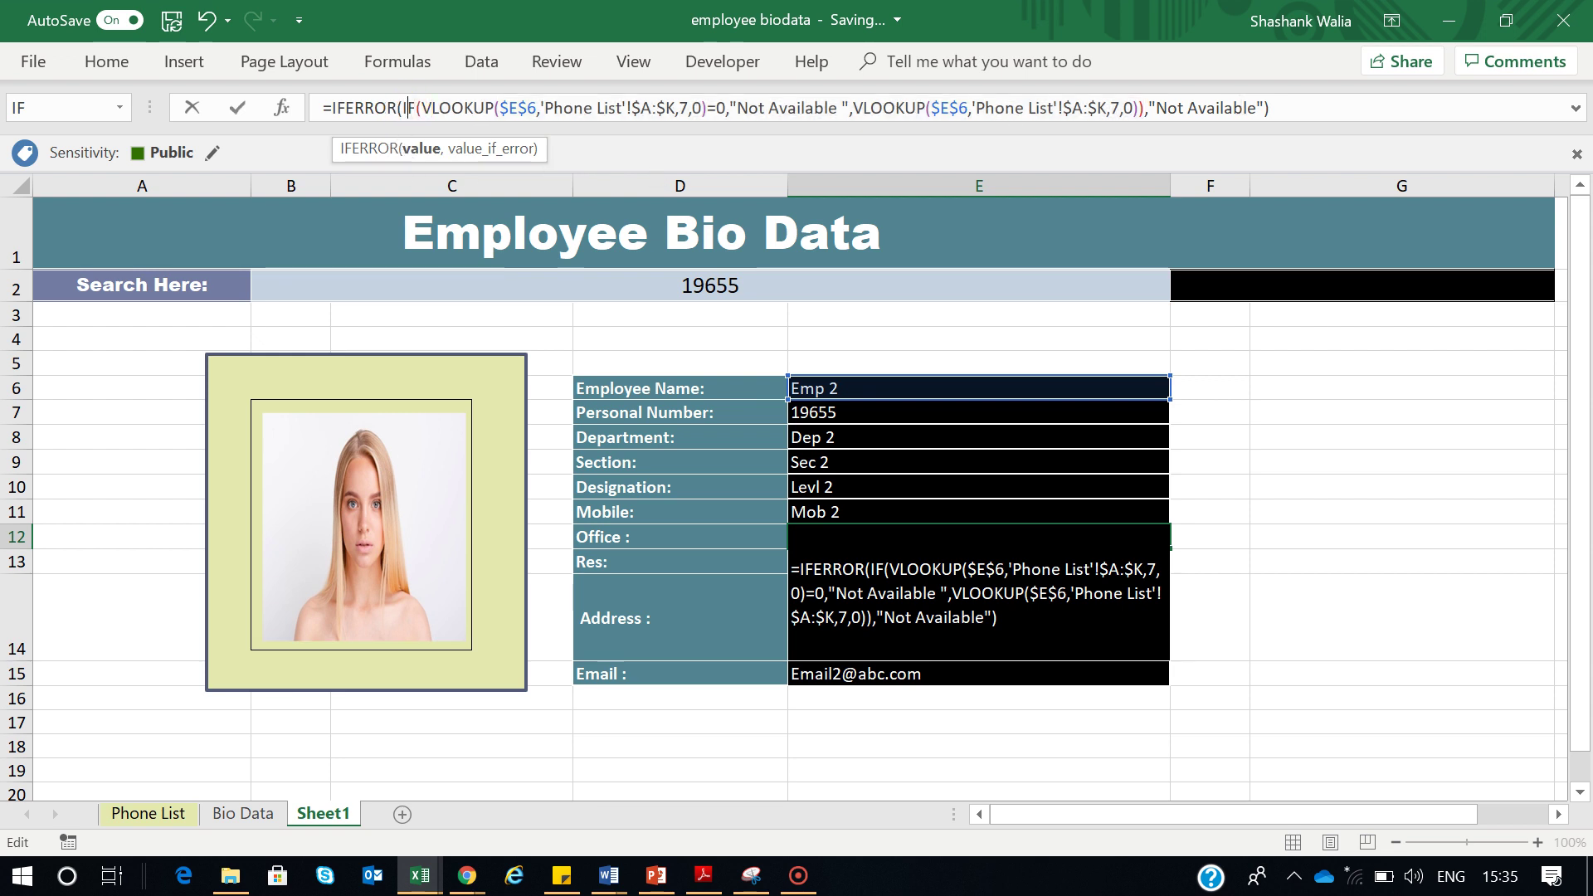
left_click(402, 108)
left_click(439, 108)
left_click(456, 151)
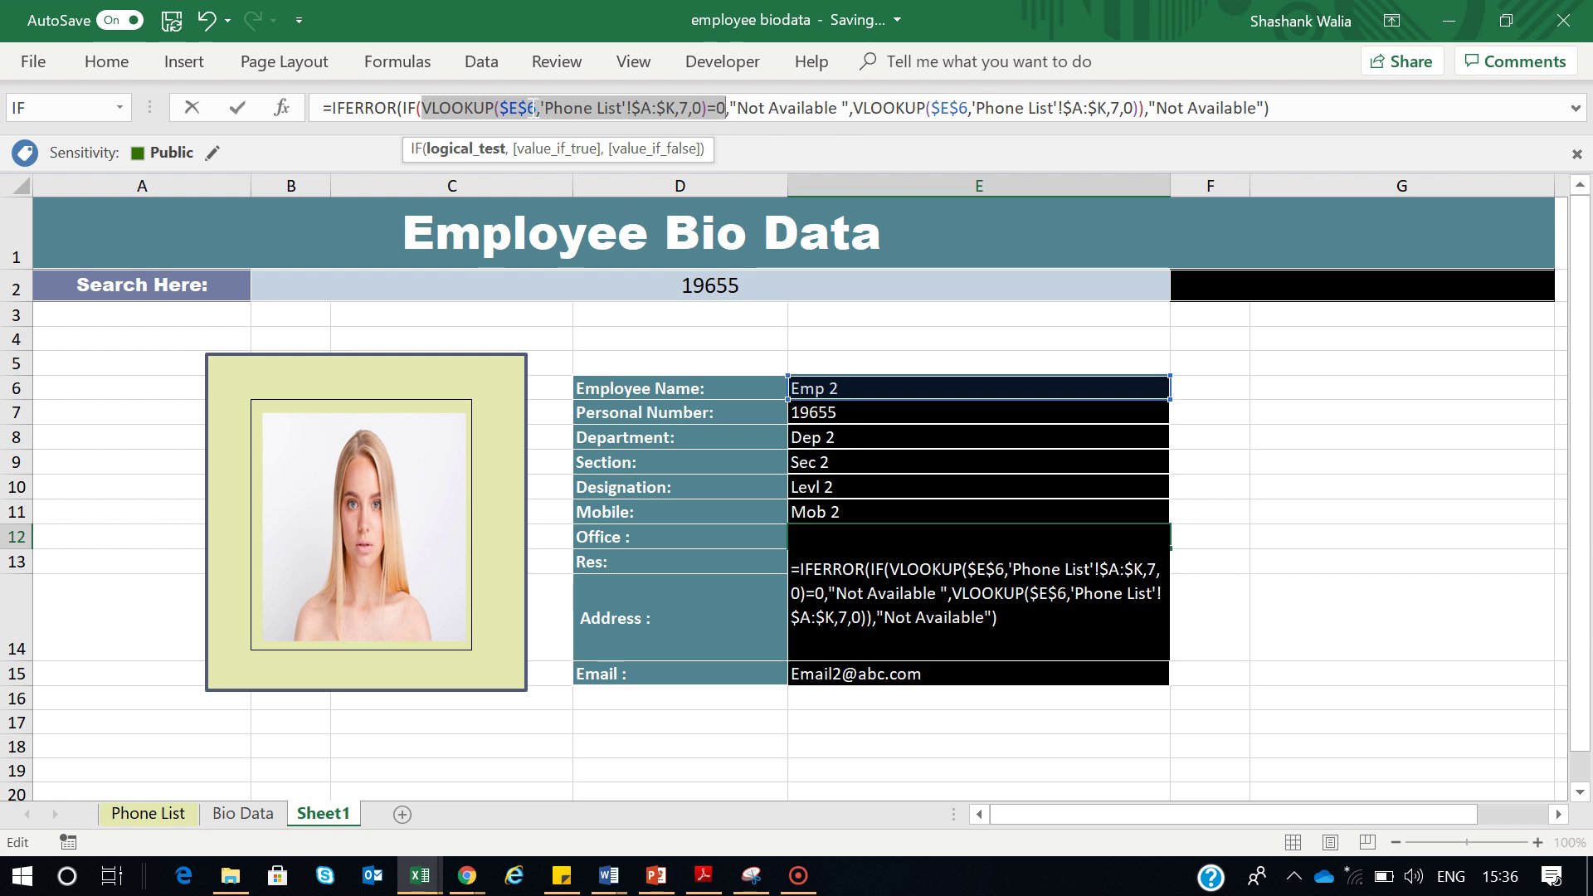
Change both $E$6 references to $E$7 so Office shows 'Not Available'.
left_click(535, 108)
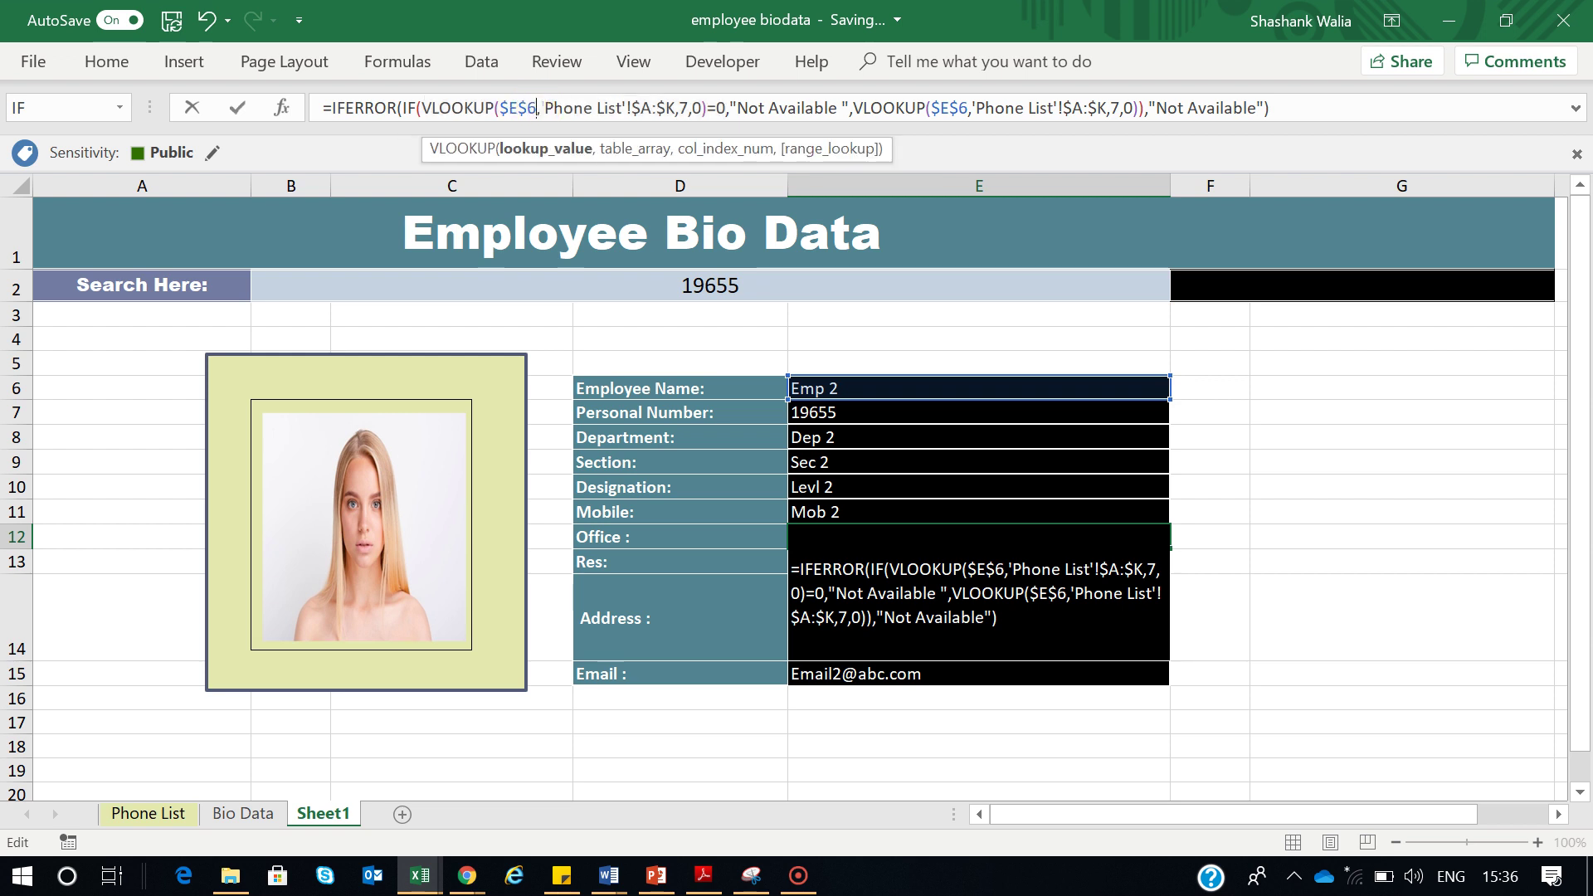
key("BackSpace")
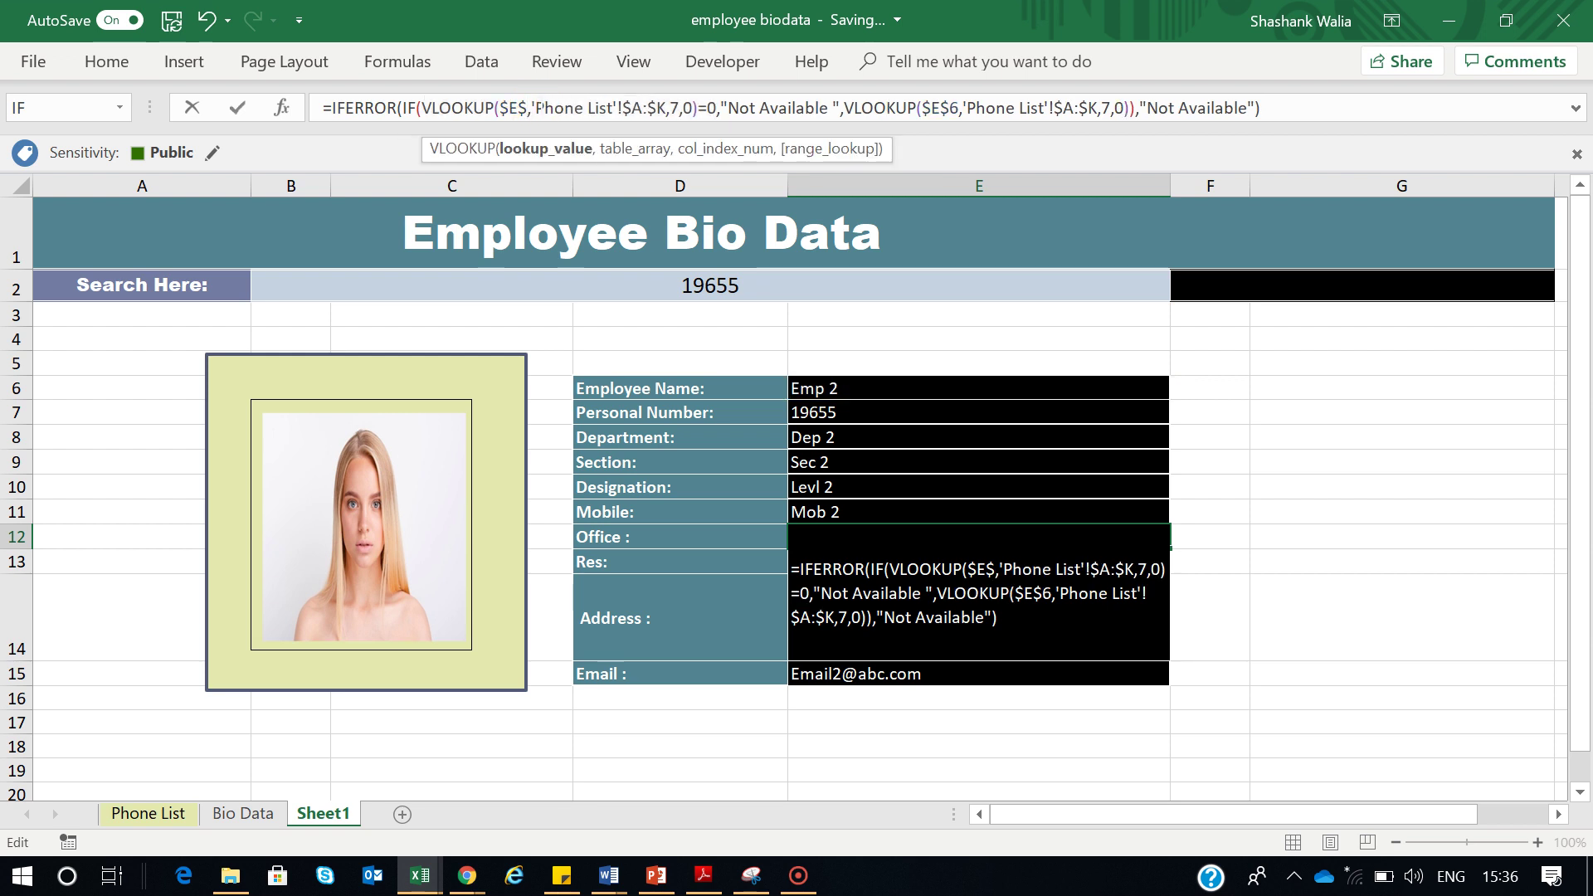
type("7")
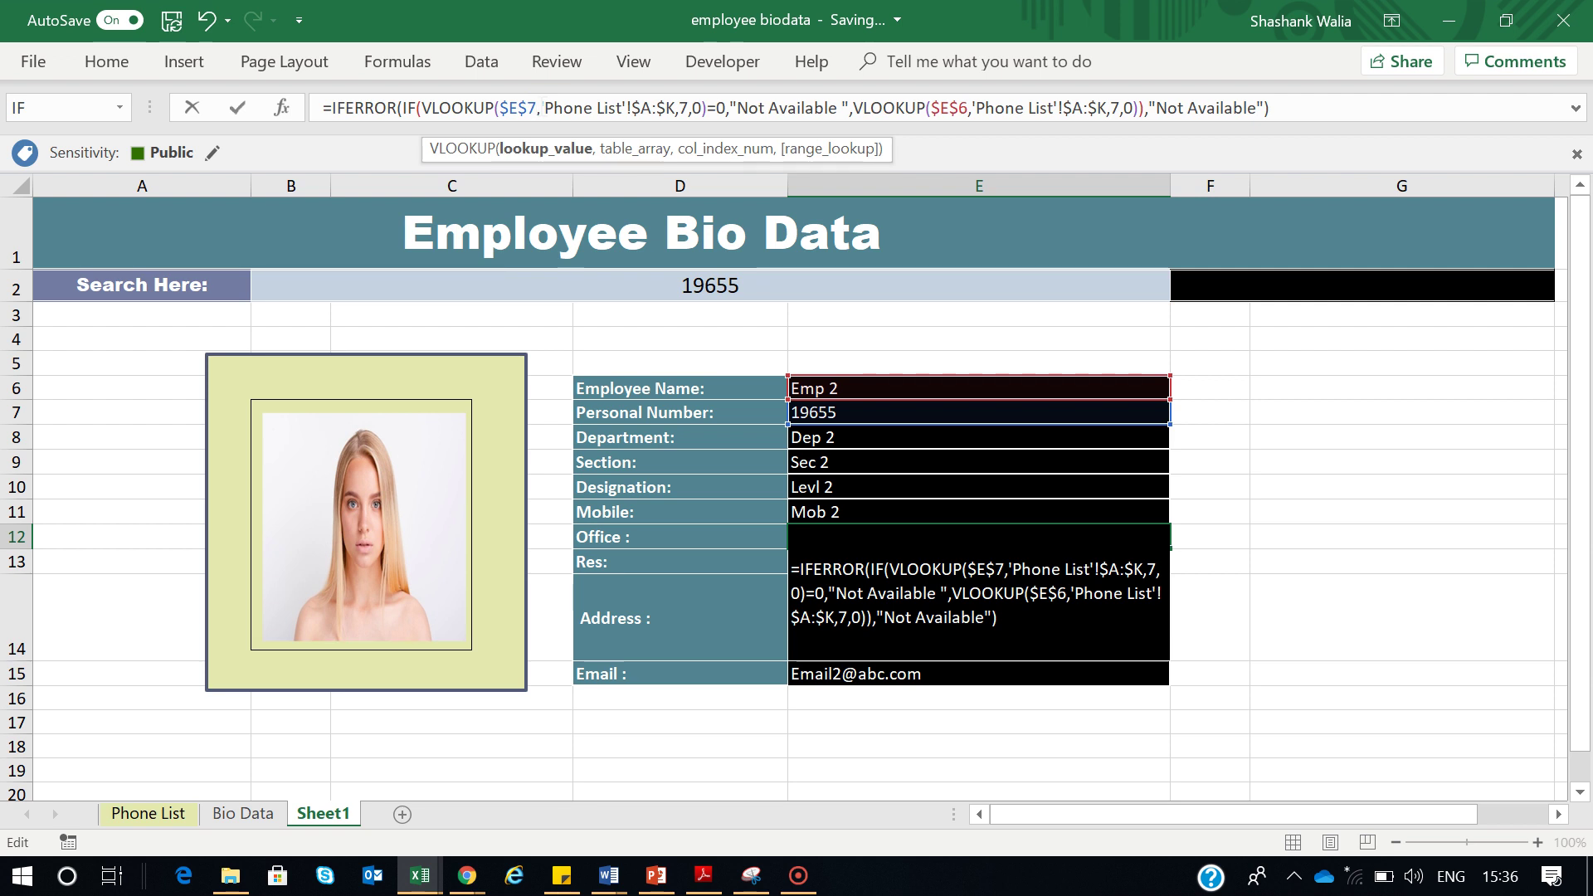
left_click(968, 110)
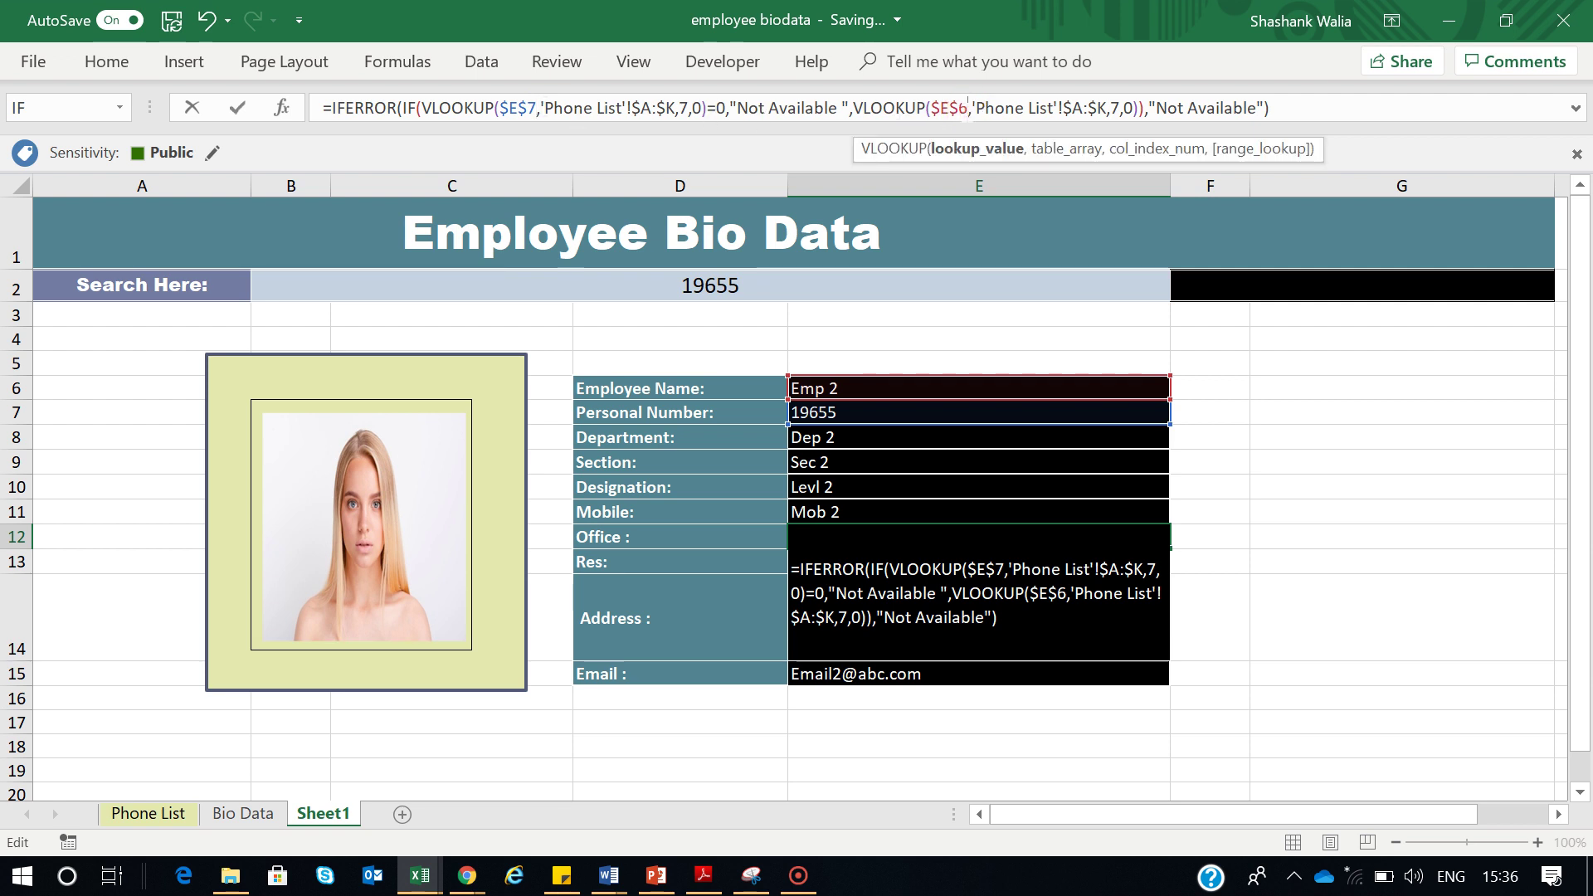
key("BackSpace")
type("7")
key("Return")
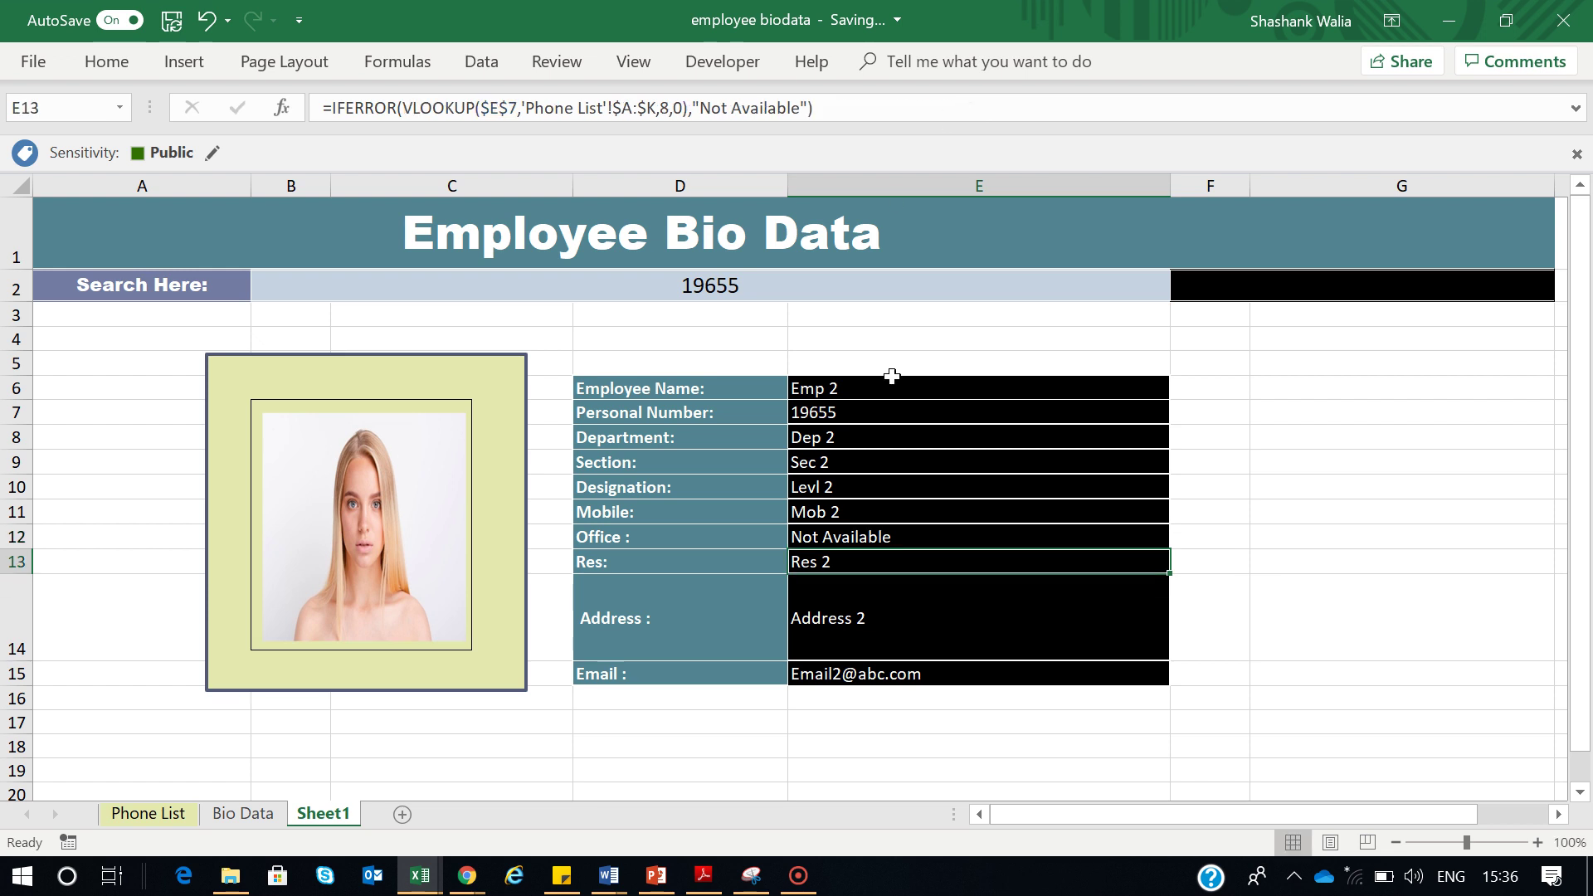
left_click(865, 536)
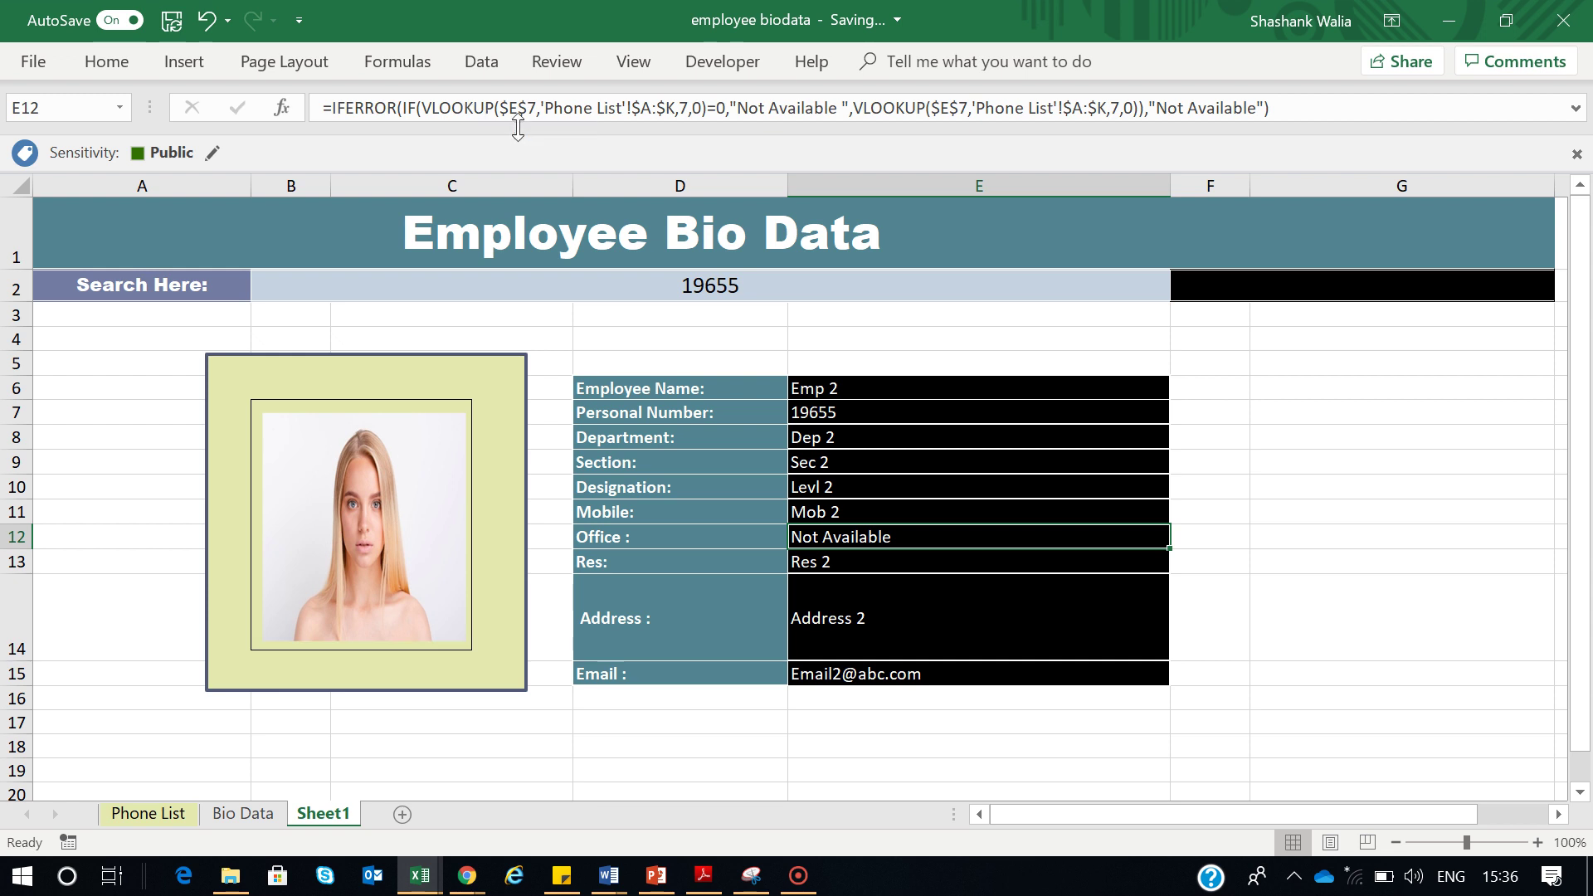
left_click(798, 286)
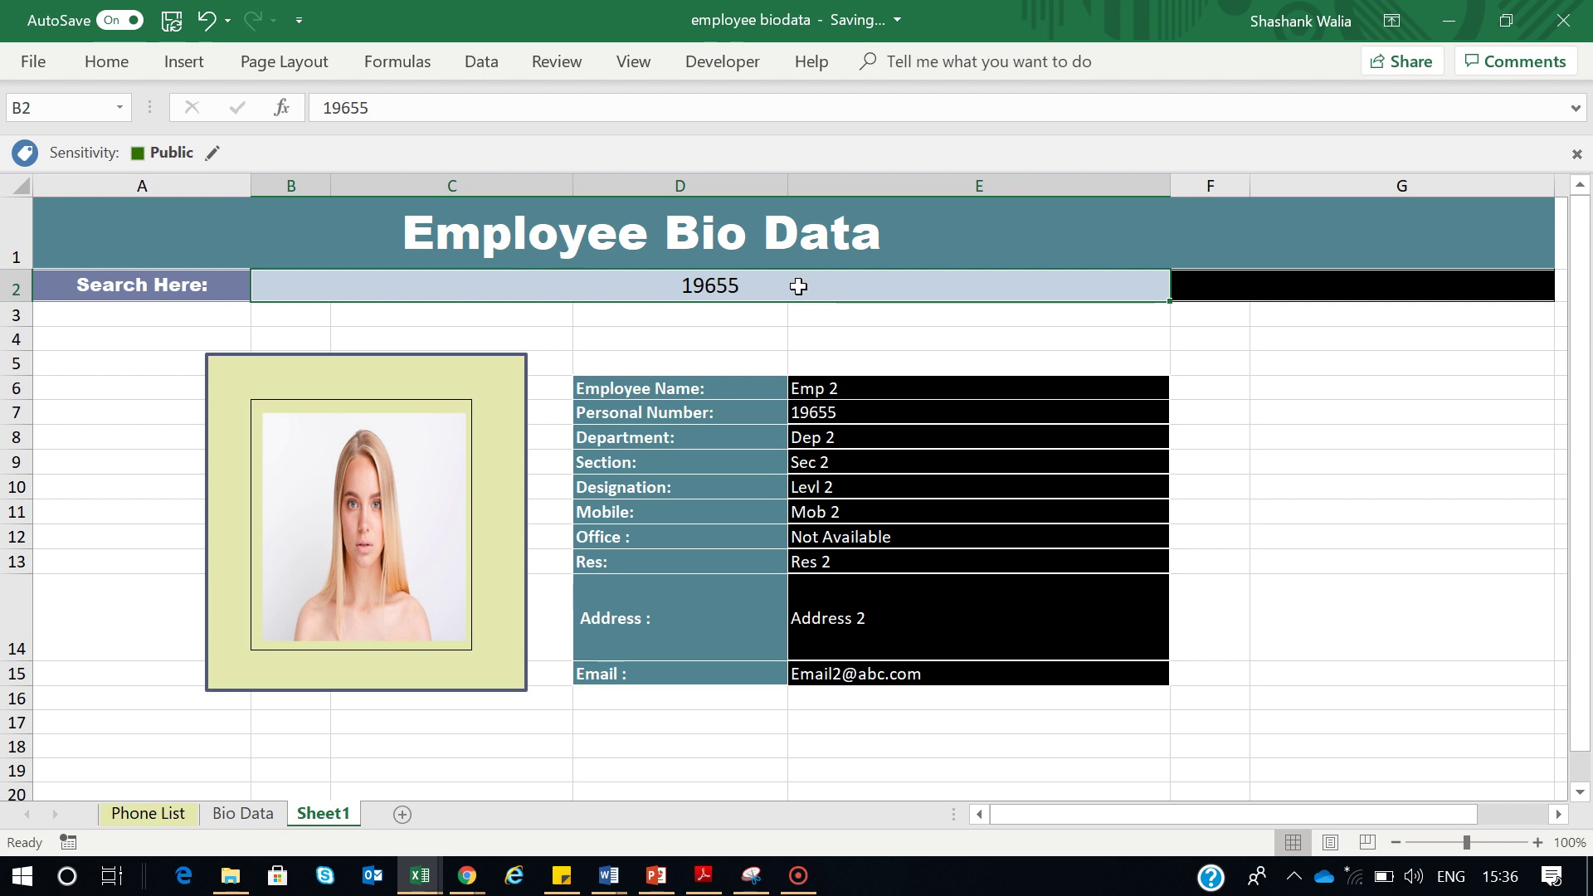